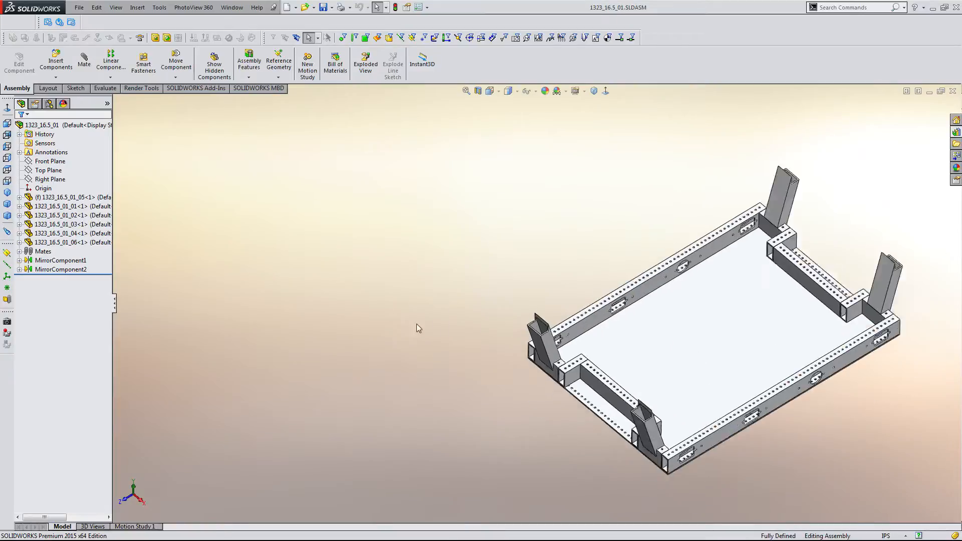
# - Examine the rectangular frame assembly, including its perforated side rails, end rails and four upright posts
pyautogui.scroll(-2, 670, 308)
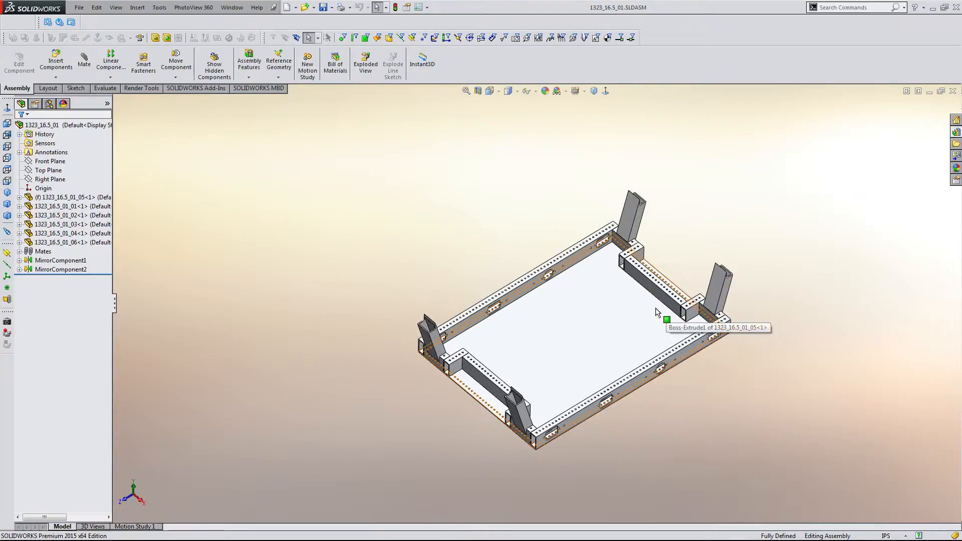
pyautogui.moveTo(640, 323); pyautogui.dragTo(627, 308, button='middle')
pyautogui.scroll(2, 627, 308)
pyautogui.scroll(-2, 627, 309)
pyautogui.moveTo(493, 540)
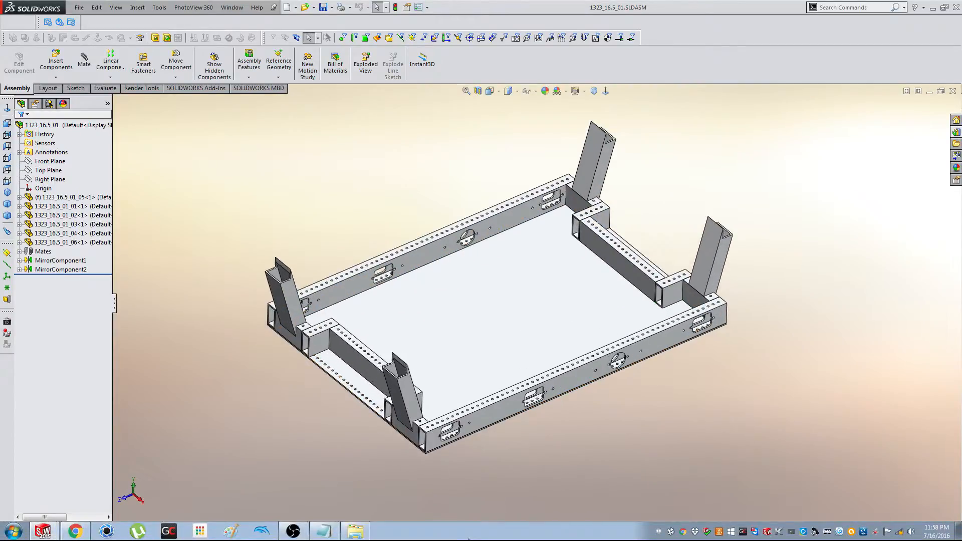
pyautogui.scroll(2, 531, 410)
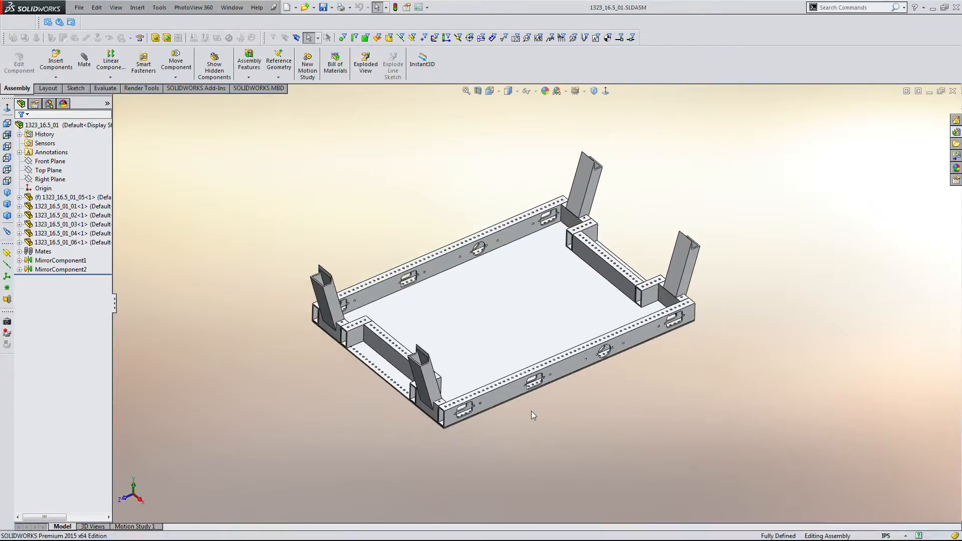
pyautogui.scroll(-1, 510, 273)
pyautogui.scroll(-1, 508, 278)
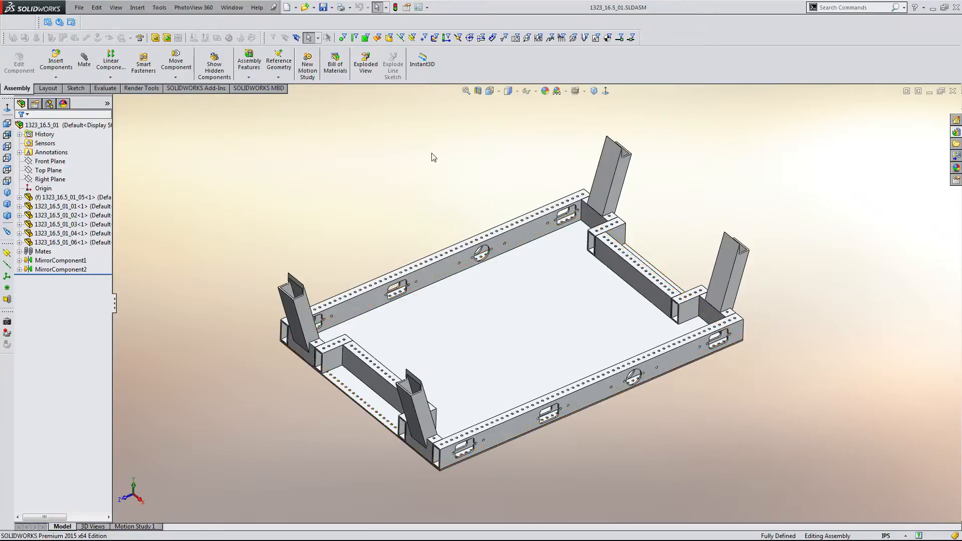
pyautogui.scroll(2, 432, 156)
pyautogui.moveTo(465, 195)
pyautogui.mouseDown(button='middle')
pyautogui.moveTo(465, 260)
pyautogui.moveTo(461, 187)
pyautogui.mouseUp(button='middle')
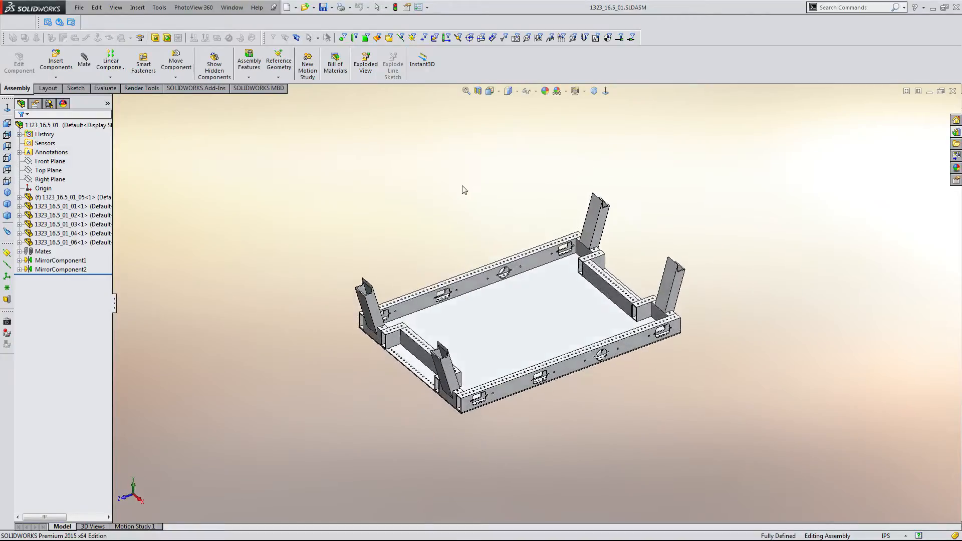
pyautogui.scroll(-1, 479, 278)
pyautogui.scroll(-1, 485, 283)
pyautogui.moveTo(487, 280); pyautogui.dragTo(503, 275, button='middle')
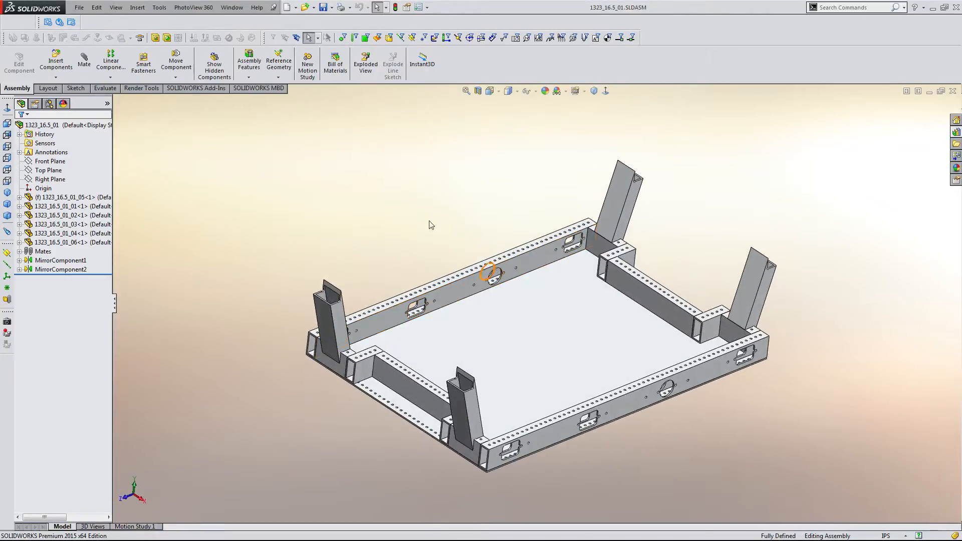
pyautogui.click(237, 5)
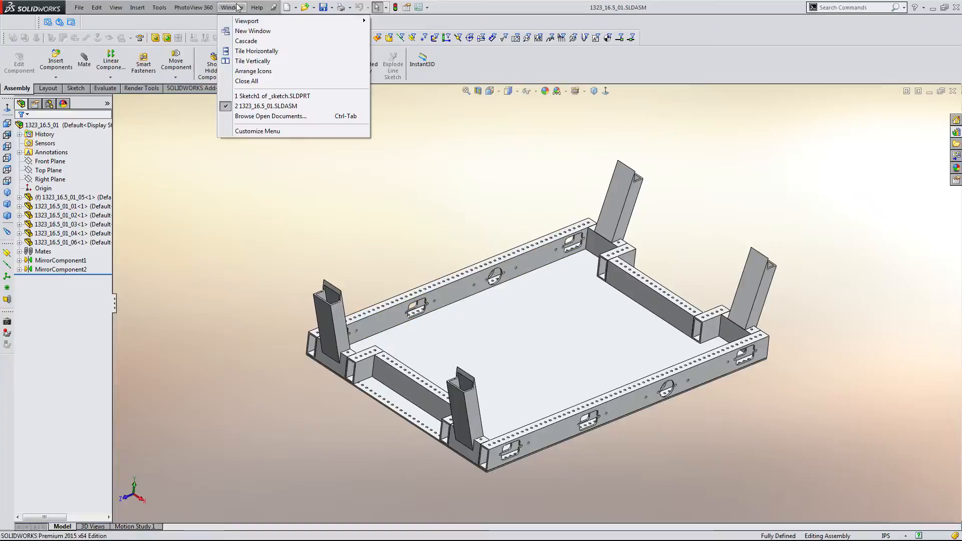
pyautogui.click(213, 221)
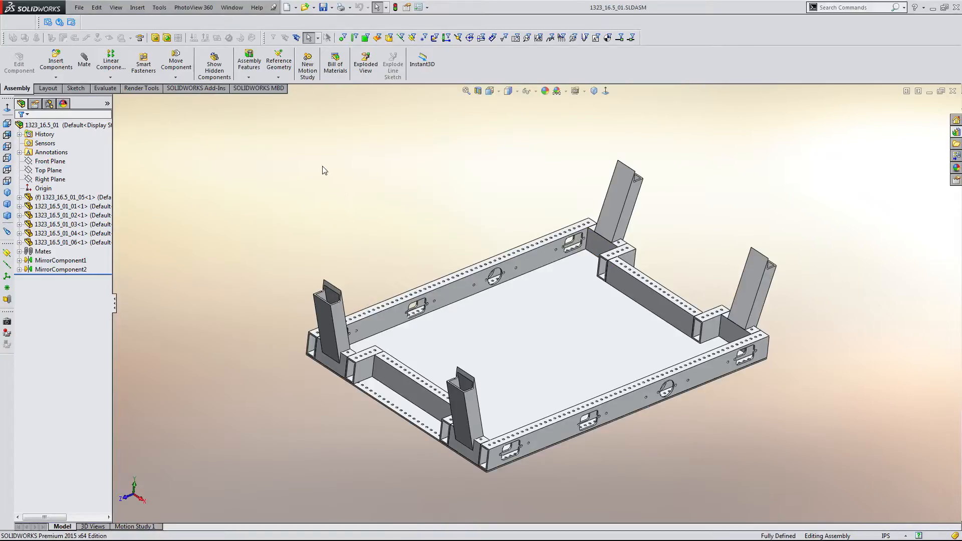
# - Create a new part and start an extruded boss sketch on the Right Plane
pyautogui.click(78, 8)
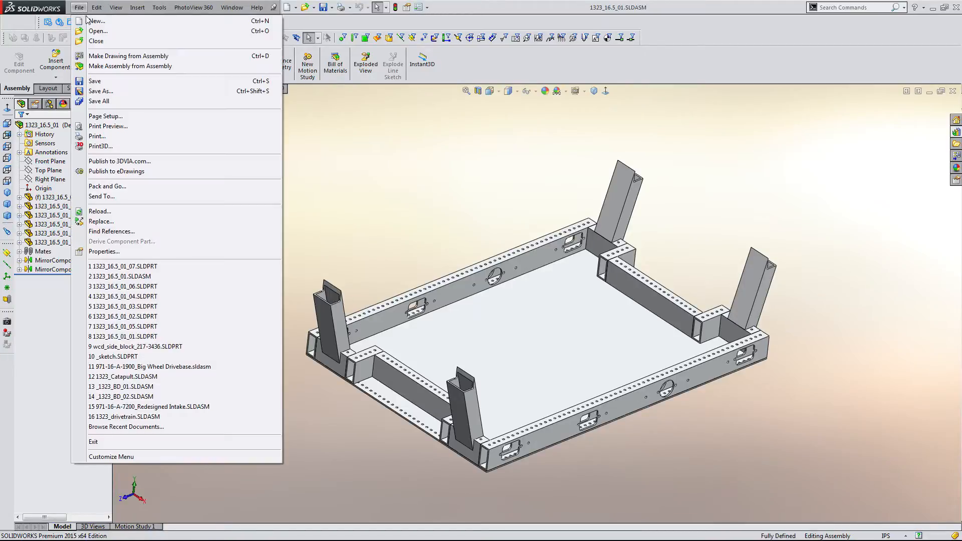
pyautogui.click(88, 22)
pyautogui.doubleClick(279, 210)
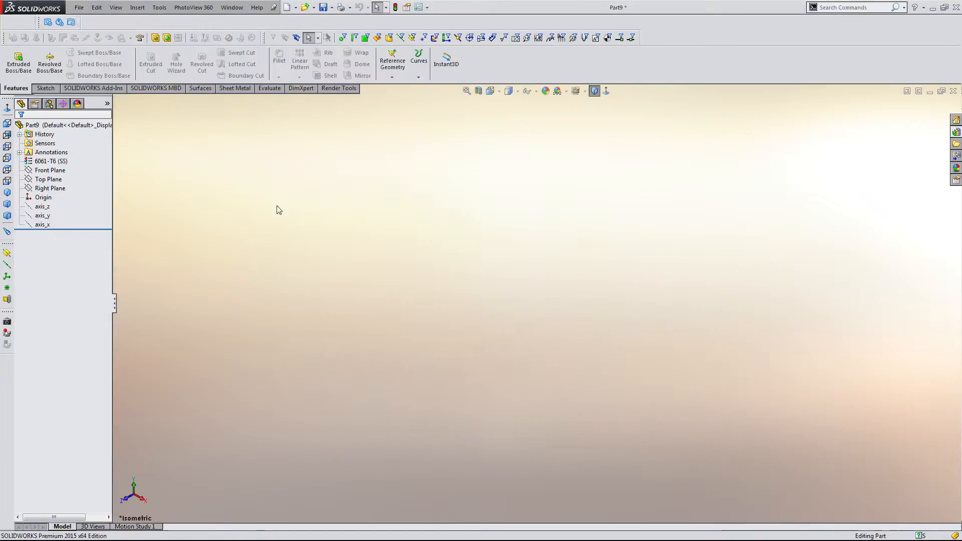
pyautogui.click(18, 63)
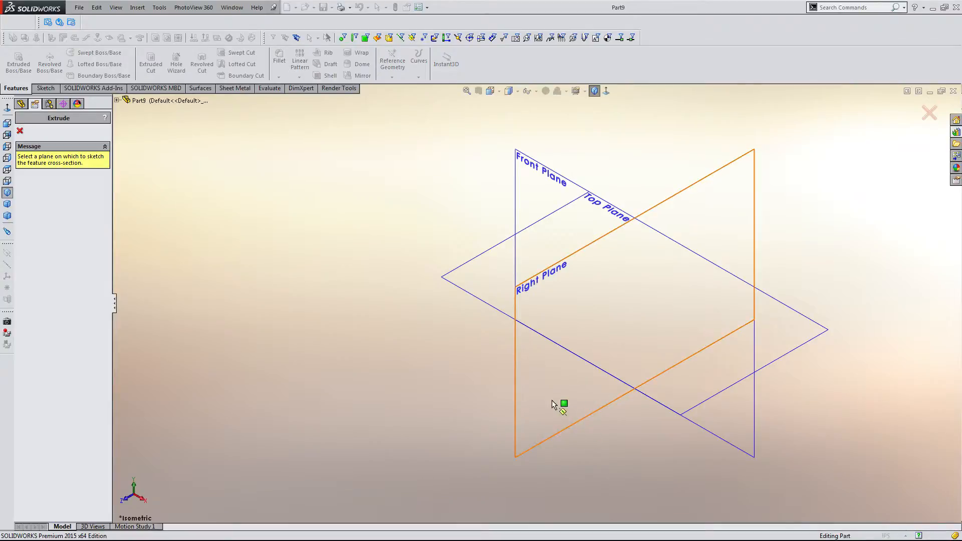
pyautogui.click(558, 403)
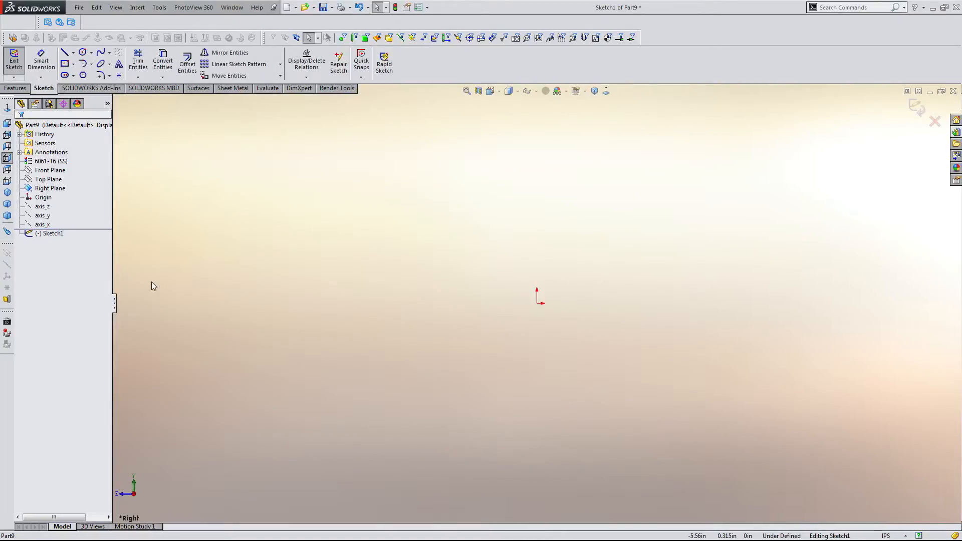
# - Sketch a center rectangle about 1.04 by 1.54 in at the origin and make two adjacent sides equal
pyautogui.click(64, 64)
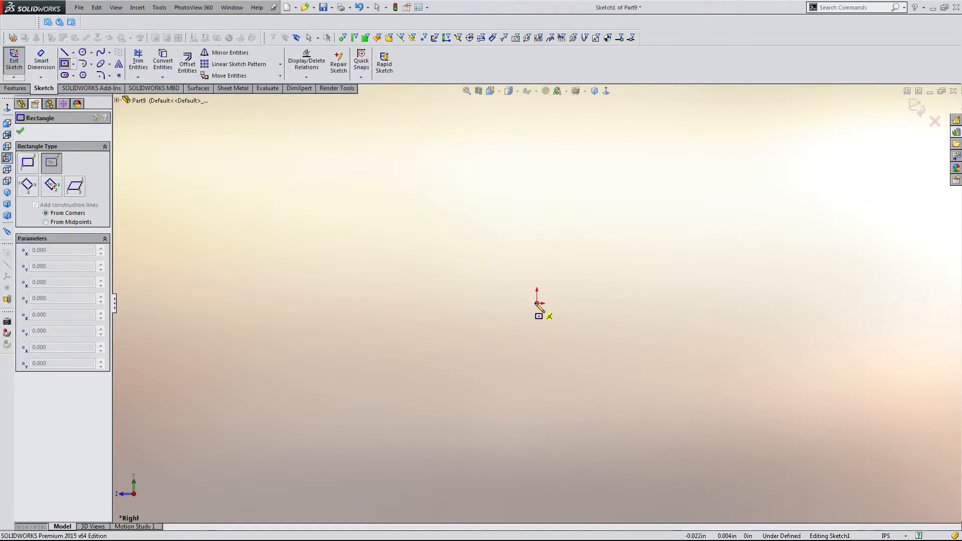
pyautogui.moveTo(537, 303); pyautogui.dragTo(572, 356)
pyautogui.press('Escape')
pyautogui.click(573, 304)
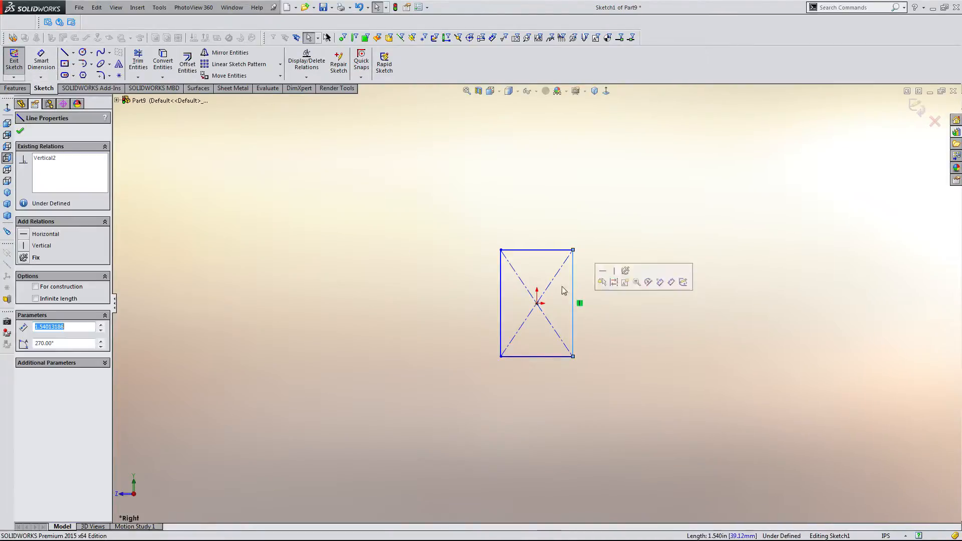
pyautogui.keyDown('ctrl'); pyautogui.click(547, 251); pyautogui.keyUp('ctrl')
pyautogui.click(631, 210)
# - Dimension the upper side of the square to 1 in
pyautogui.press('d')
pyautogui.click(544, 267)
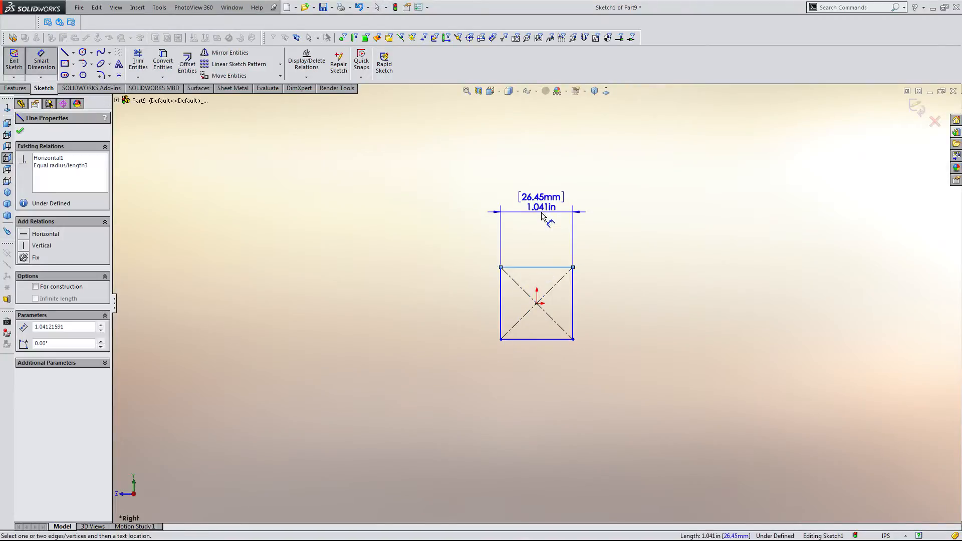
pyautogui.click(541, 212)
pyautogui.write('1')
pyautogui.press('Return')
pyautogui.press('Escape')
# - Offset the square's outline inward by 0.0625 in to form the tube wall
pyautogui.scroll(-4, 541, 282)
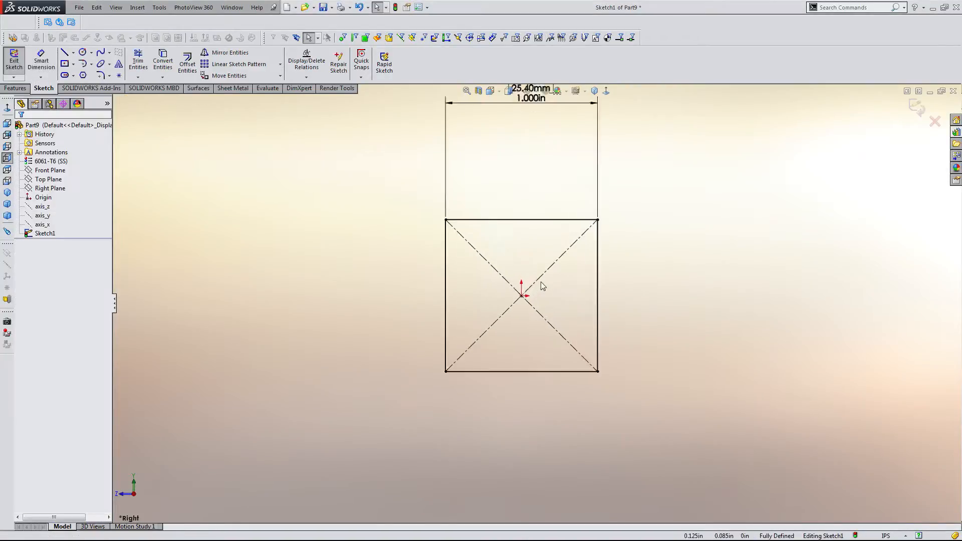
pyautogui.scroll(1, 541, 180)
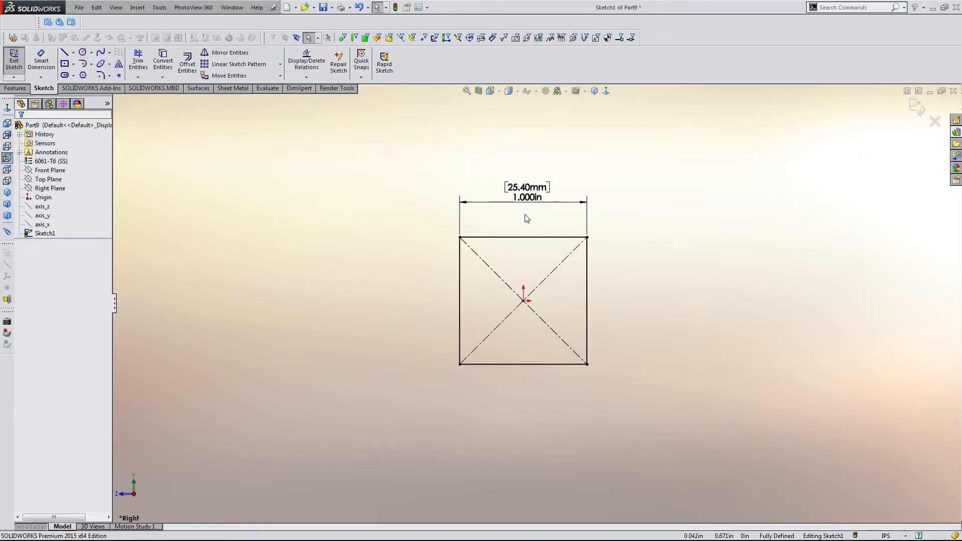
pyautogui.click(187, 62)
pyautogui.click(493, 240)
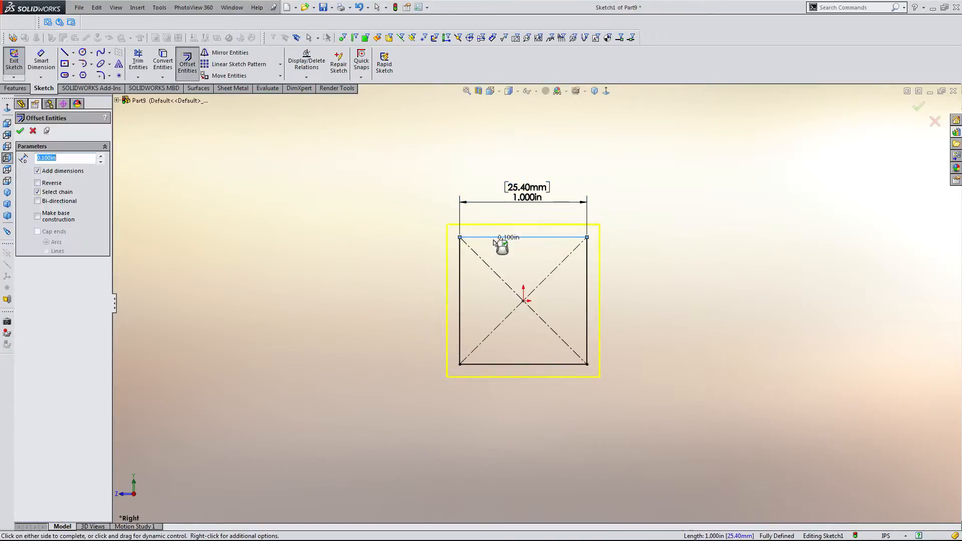
pyautogui.click(38, 183)
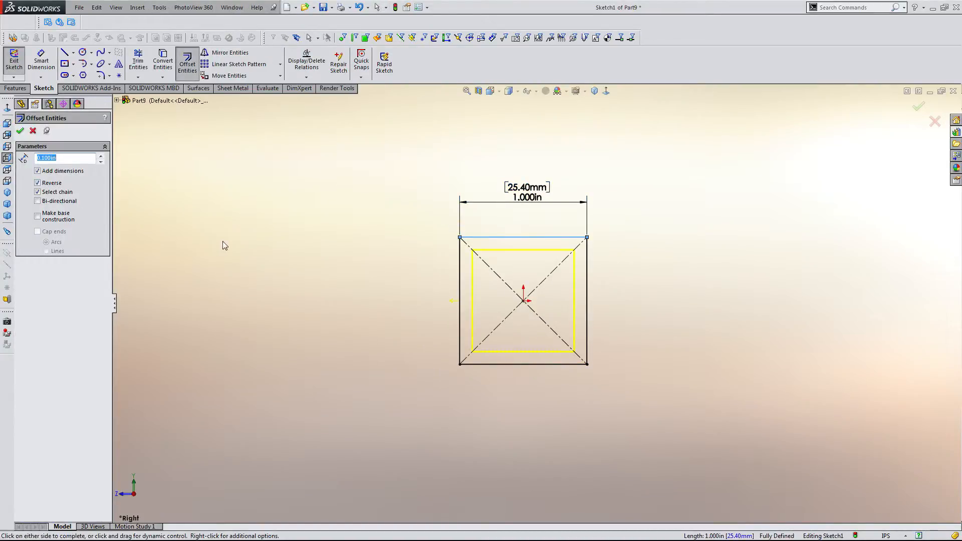
pyautogui.write('.0625')
pyautogui.press('Return')
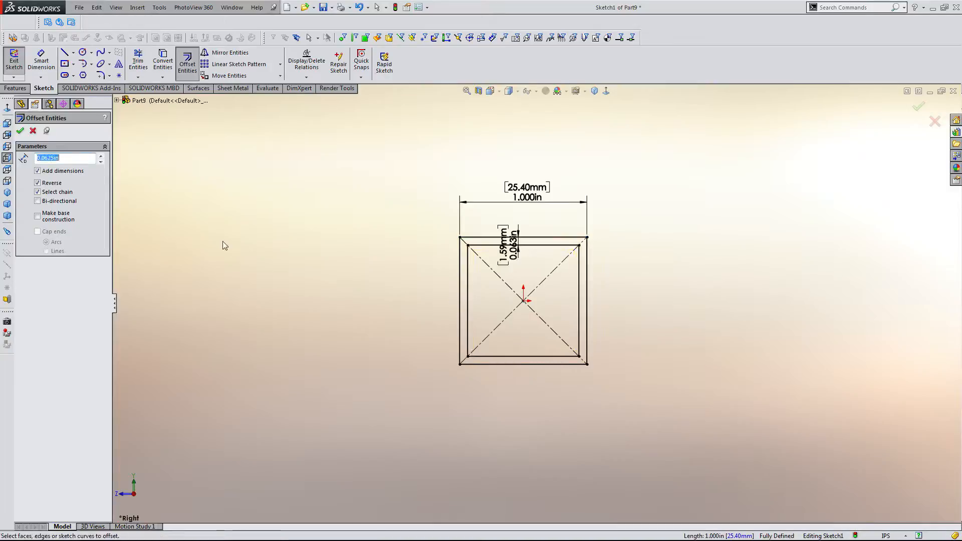
# - Extrude the square tube profile 24 in with the Mid Plane end condition
pyautogui.press('e')
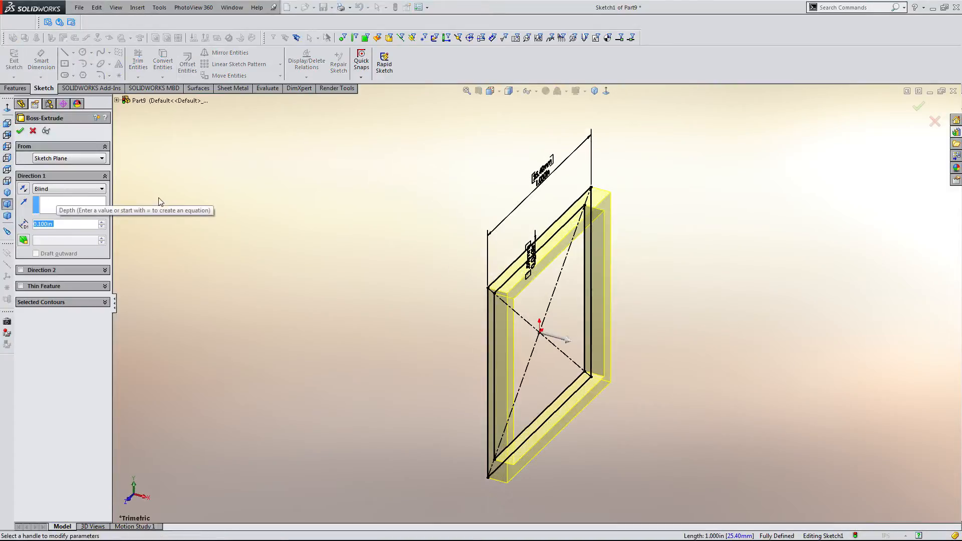
pyautogui.write('24')
pyautogui.press('Return')
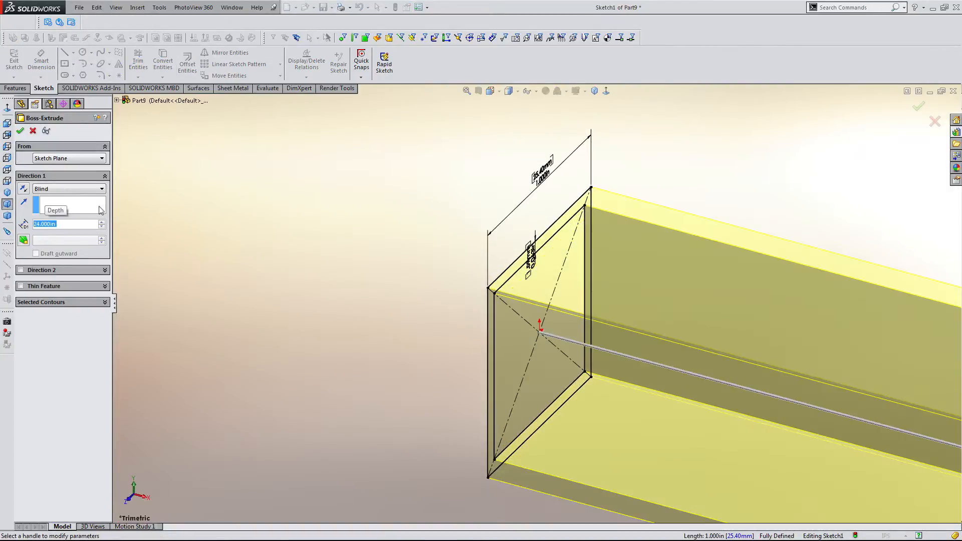
pyautogui.click(85, 189)
pyautogui.click(76, 230)
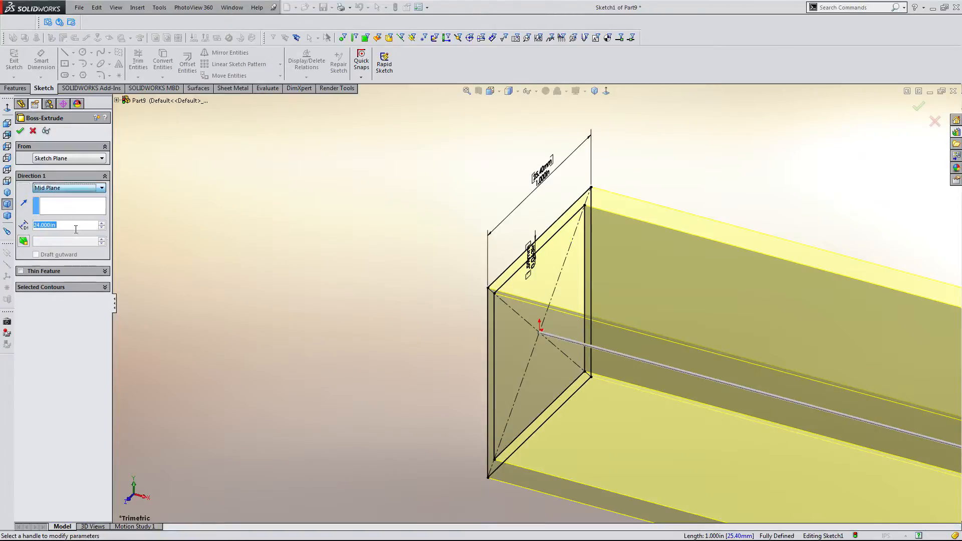
pyautogui.press('Return')
# - Sketch on the tube's top face a construction line about 0.84 in long from the end edge's midpoint and another perpendicular to the long edge
pyautogui.click(404, 247)
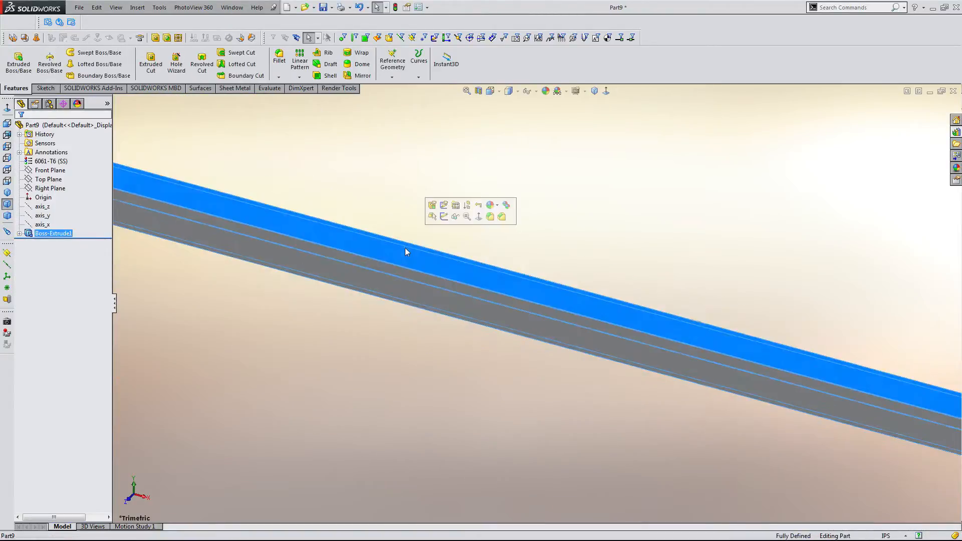
pyautogui.click(442, 205)
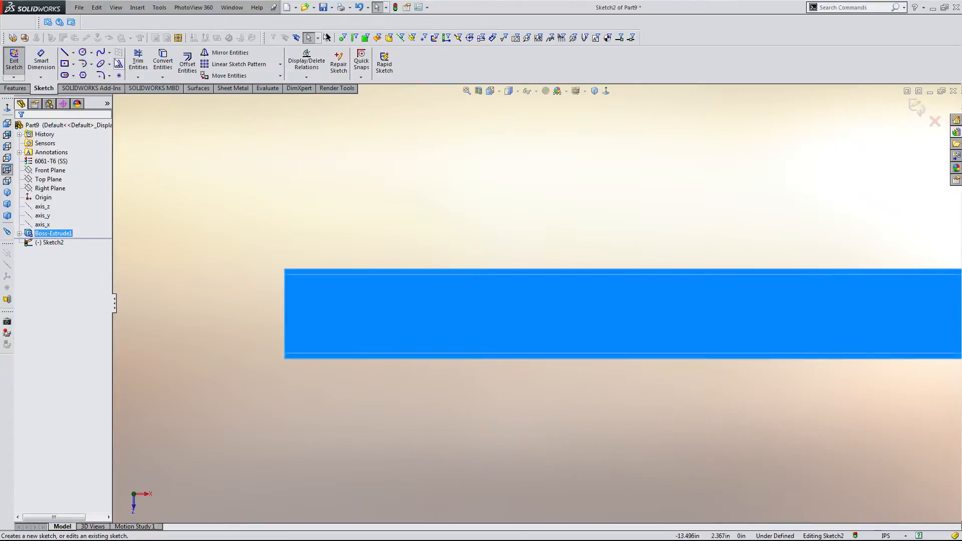
pyautogui.click(74, 52)
pyautogui.click(90, 74)
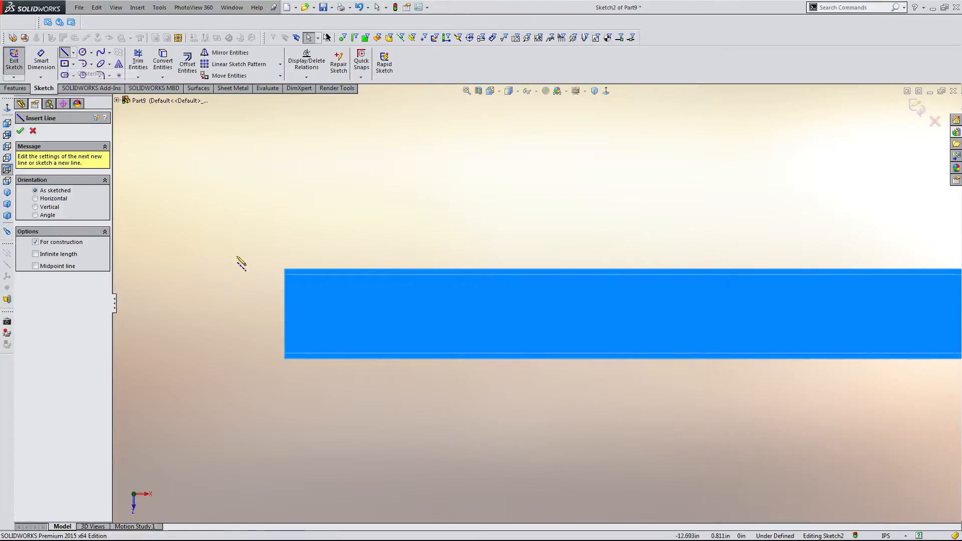
pyautogui.click(284, 314)
pyautogui.click(361, 314)
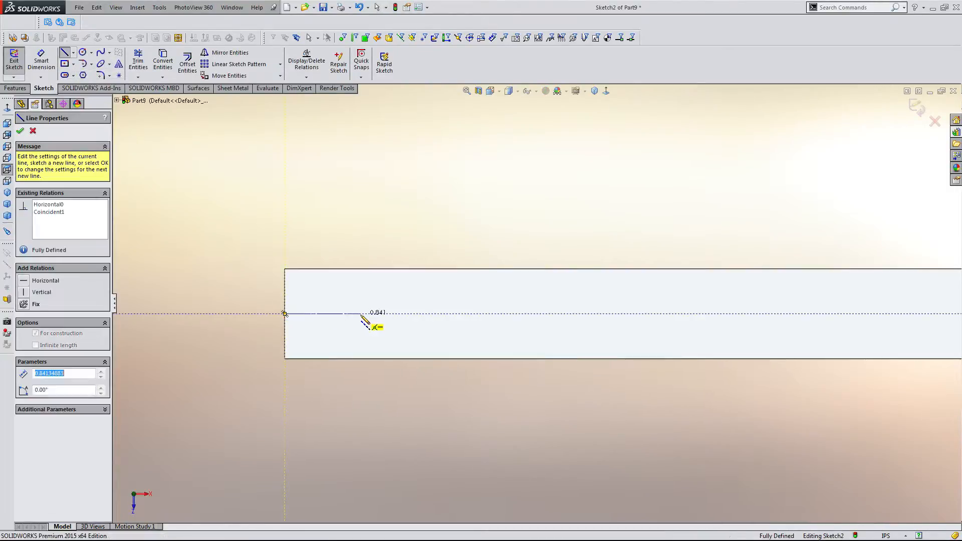
pyautogui.click(360, 269)
pyautogui.press('Escape')
# - Make the two construction lines equal in length
pyautogui.click(361, 285)
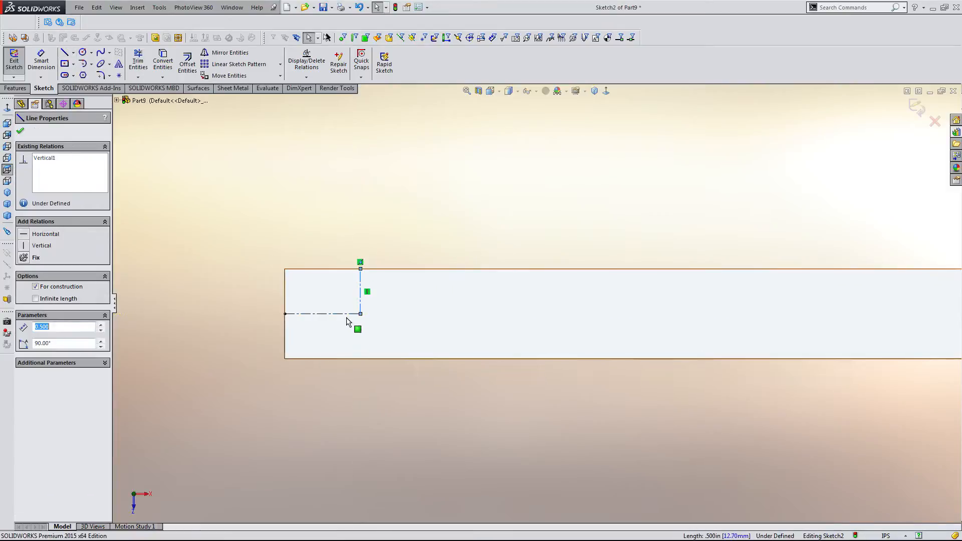
pyautogui.keyDown('ctrl'); pyautogui.click(349, 313); pyautogui.keyUp('ctrl')
pyautogui.click(430, 272)
# - Sketch a circle centred on the corner where the construction lines meet and dimension its diameter to 0.196 in
pyautogui.press('c')
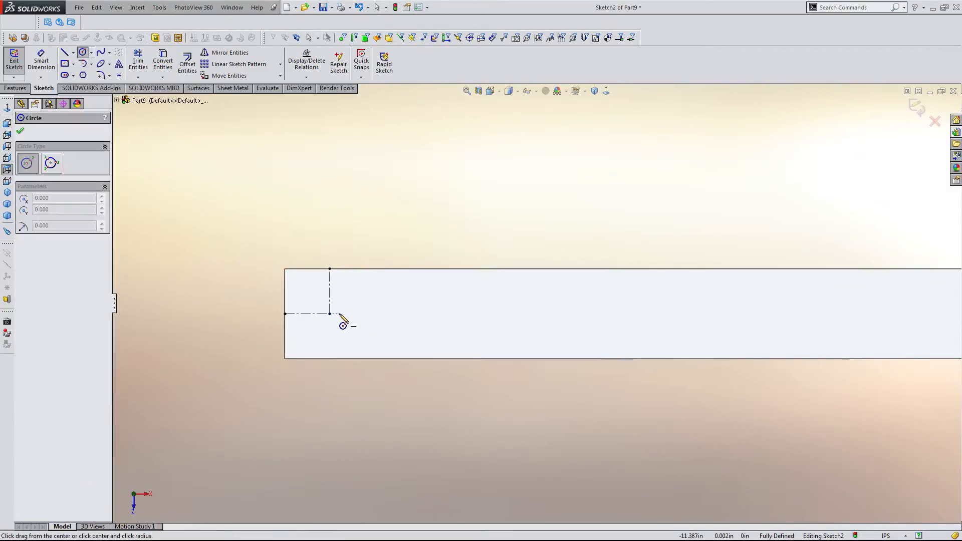
pyautogui.moveTo(329, 315); pyautogui.dragTo(338, 323)
pyautogui.press('Escape')
pyautogui.press('d')
pyautogui.click(339, 323)
pyautogui.click(429, 194)
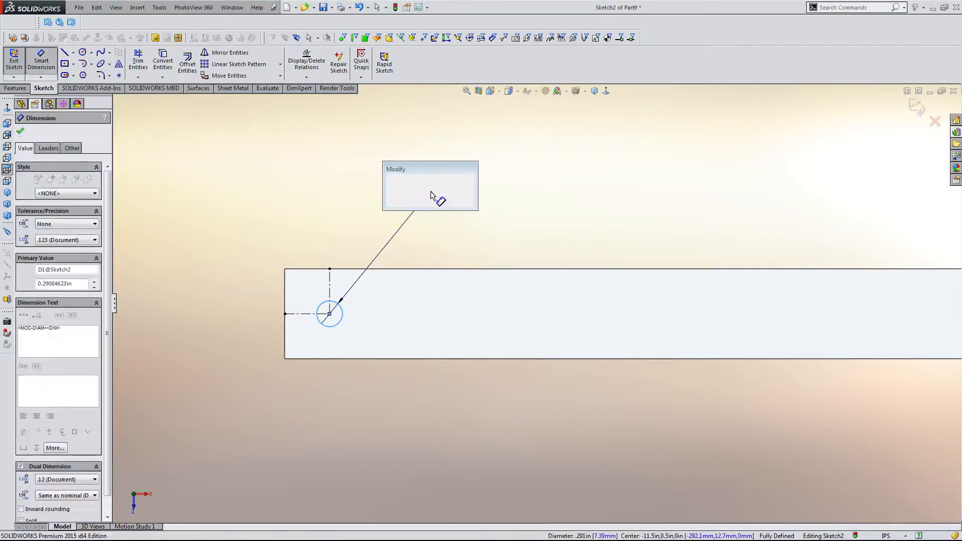
pyautogui.write('.196')
pyautogui.press('Return')
# - Cut the circle into the tube with an extruded cut
pyautogui.click(7, 204)
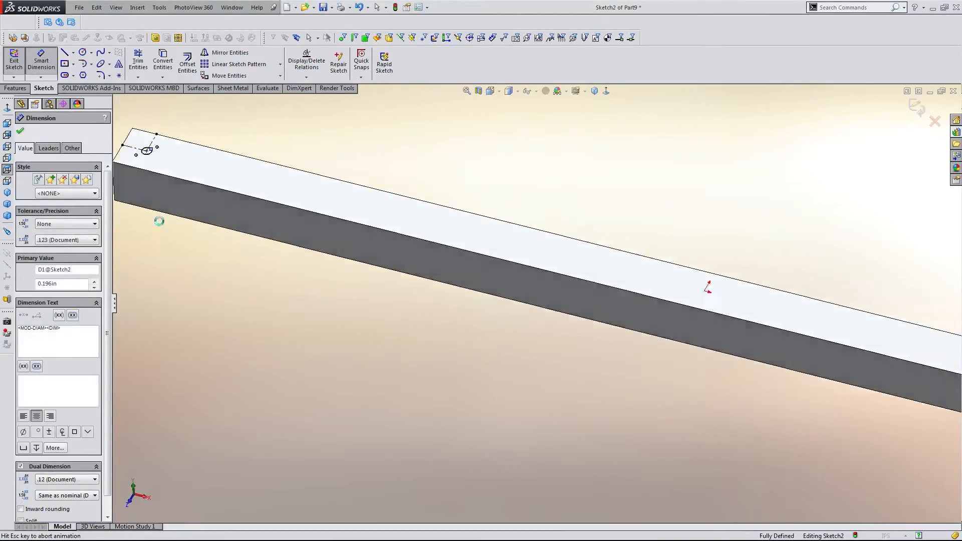
pyautogui.click(83, 189)
pyautogui.click(60, 202)
pyautogui.press('Return')
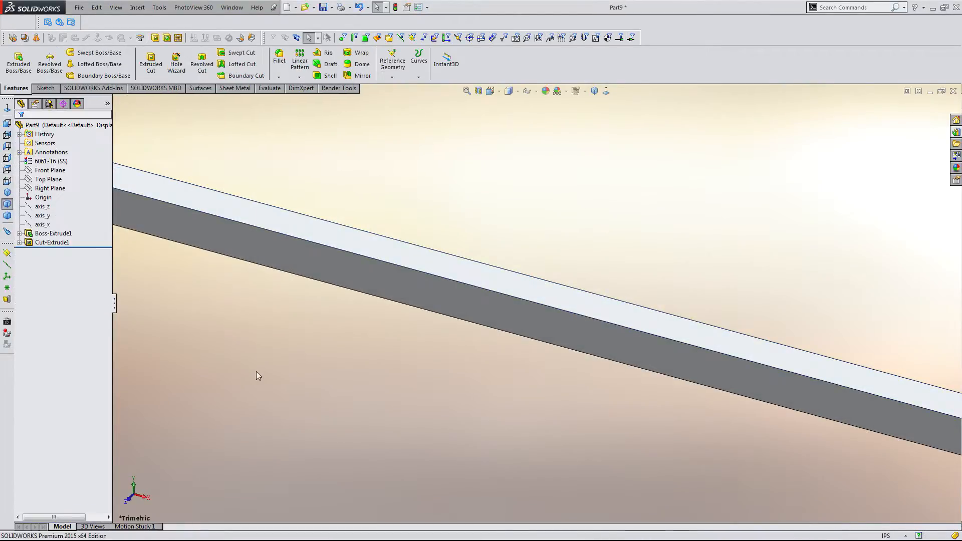
# - Circular-pattern the hole cut about axis_x with 4 equally spaced instances over 360 degrees
pyautogui.doubleClick(49, 216)
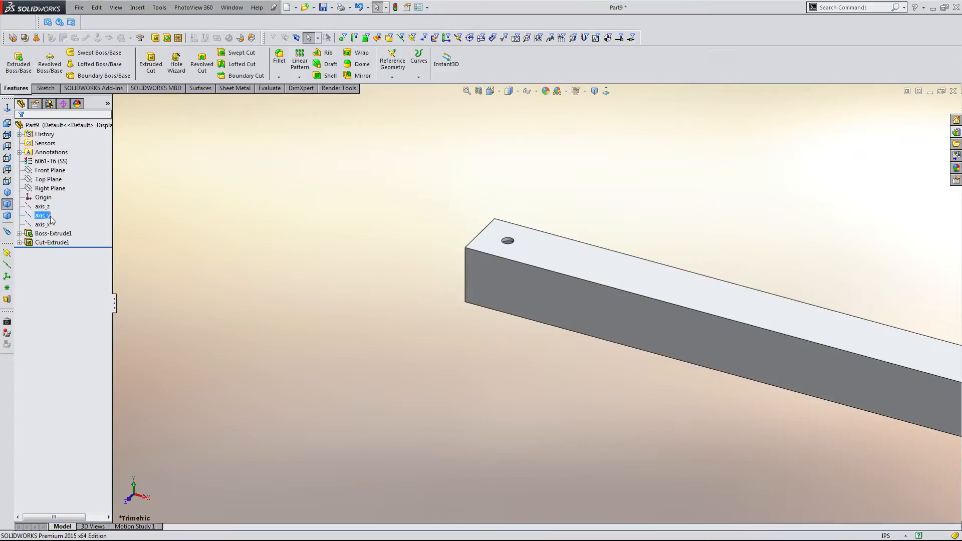
pyautogui.scroll(5, 701, 348)
pyautogui.scroll(-2, 701, 348)
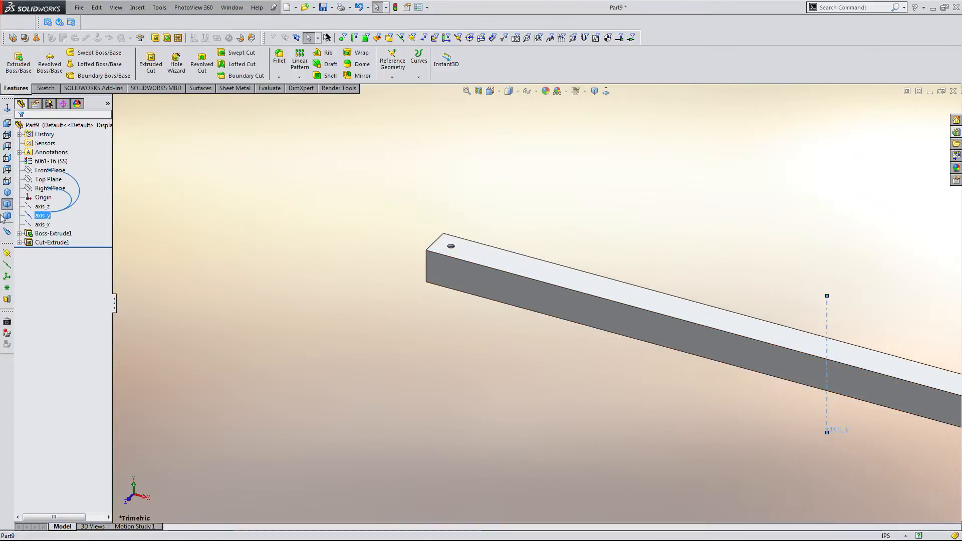
pyautogui.click(42, 225)
pyautogui.click(299, 76)
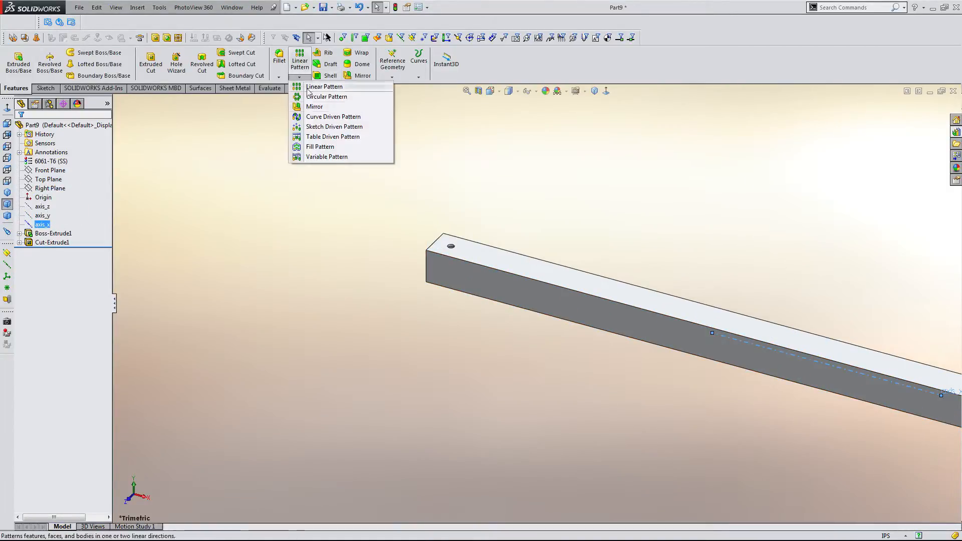
pyautogui.click(328, 96)
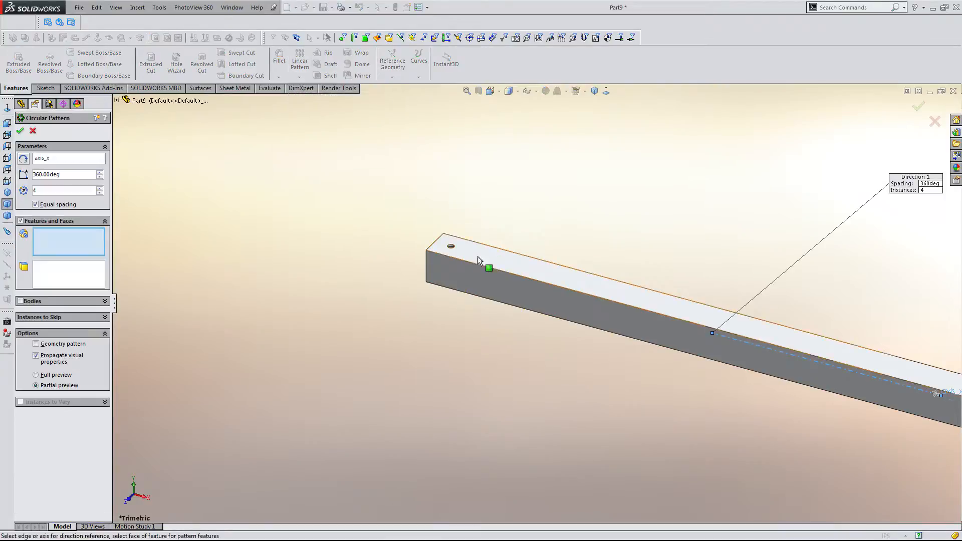
pyautogui.scroll(-5, 471, 261)
pyautogui.click(452, 256)
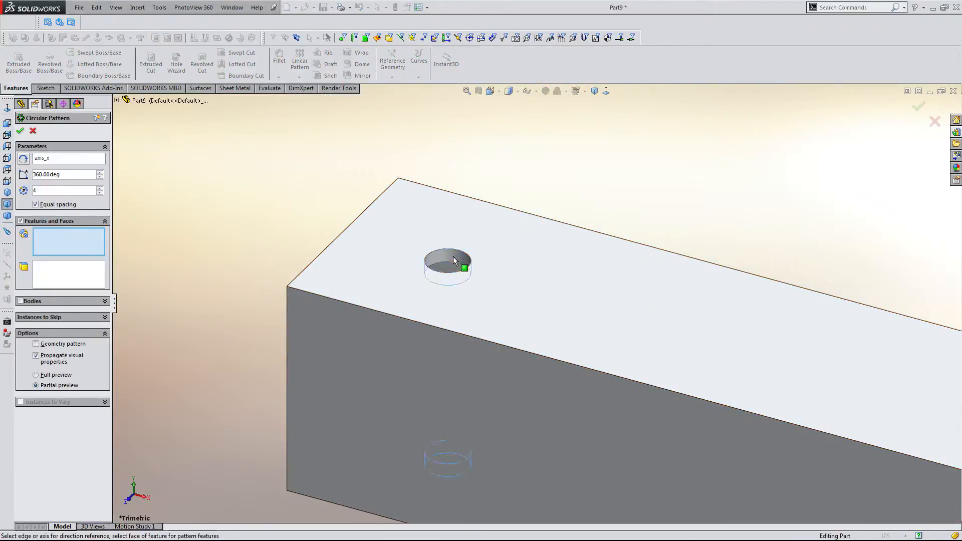
pyautogui.scroll(4, 453, 257)
pyautogui.rightClick(455, 259)
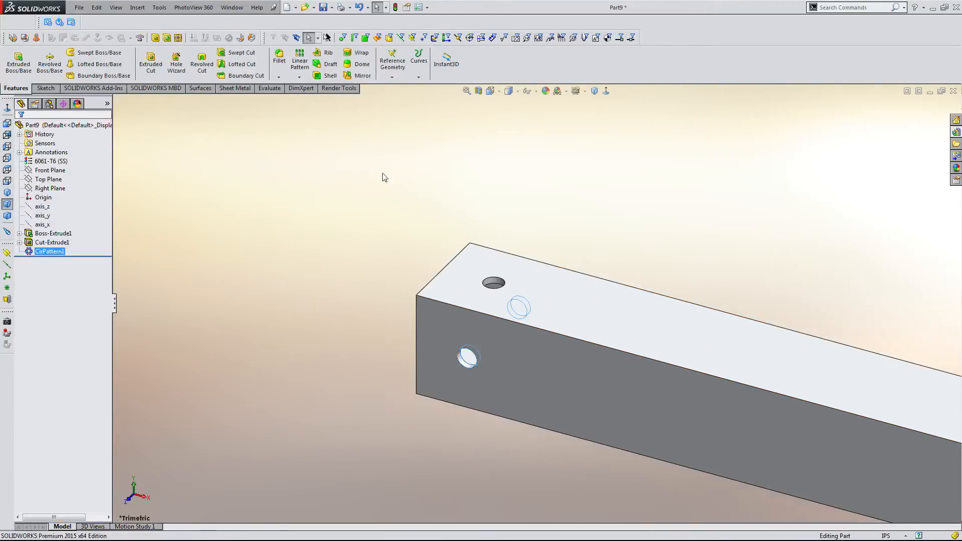
# - Start a linear pattern along the tube's long top edge, with the circular hole pattern and the original hole cut as its features
pyautogui.click(302, 62)
pyautogui.click(516, 311)
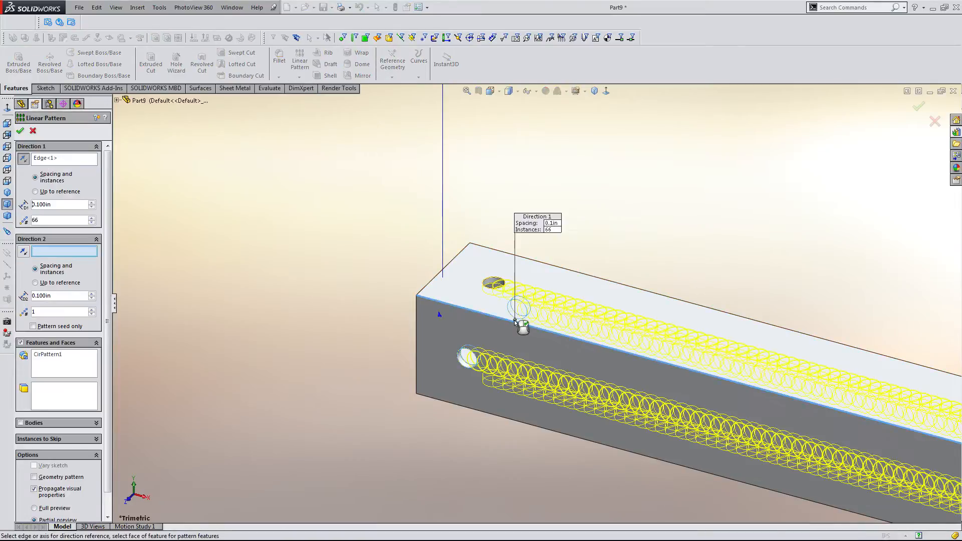
pyautogui.scroll(-3, 475, 284)
pyautogui.click(55, 367)
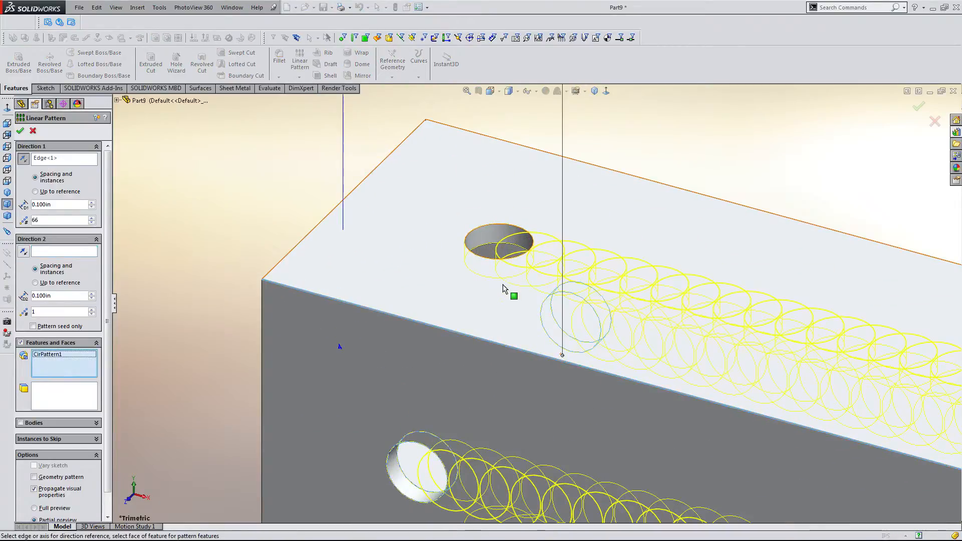
pyautogui.click(510, 239)
pyautogui.scroll(6, 606, 389)
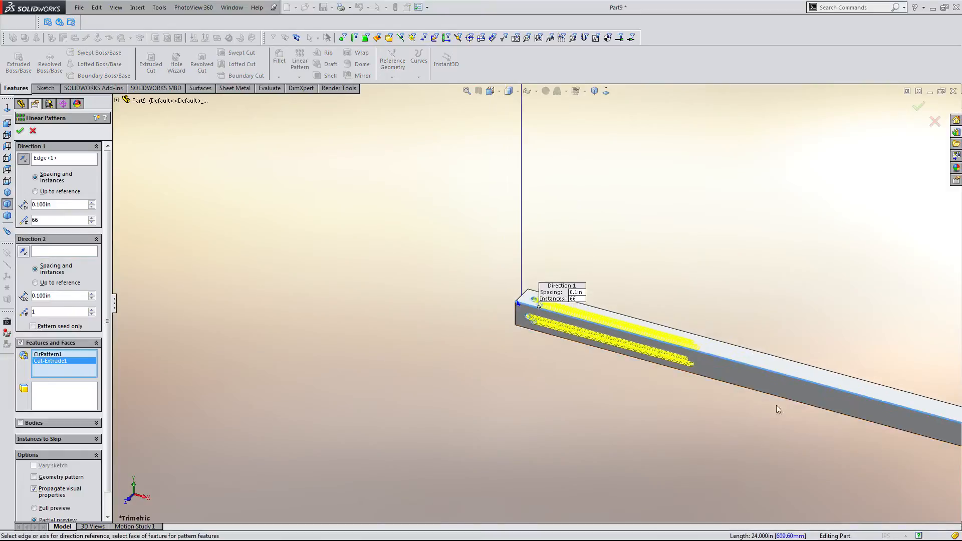
pyautogui.keyDown('ctrl'); pyautogui.moveTo(661, 289); pyautogui.dragTo(496, 236, button='middle'); pyautogui.keyUp('ctrl')
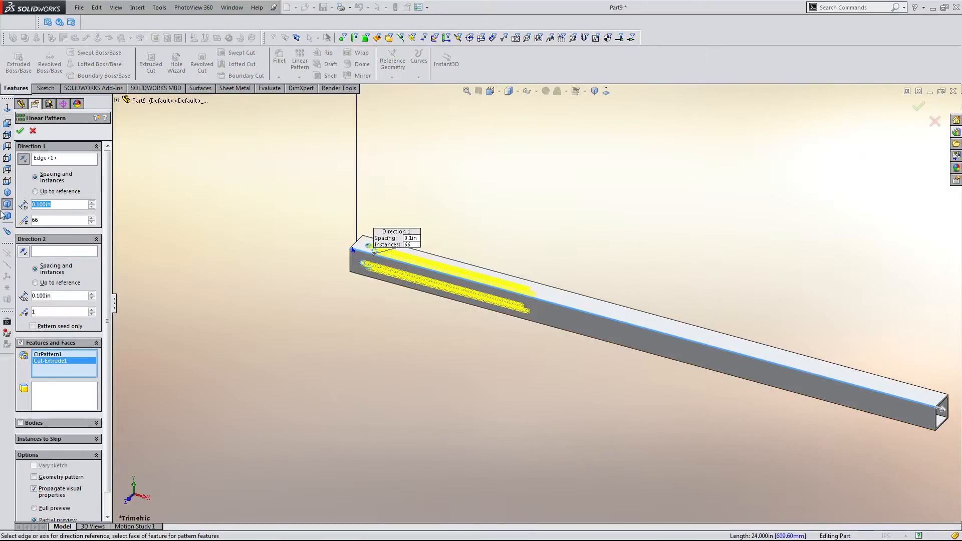
# - Set the linear pattern to 0.5 in spacing and 47 instances, and create it
pyautogui.write('0.5')
pyautogui.press('Return')
pyautogui.scroll(5, 756, 443)
pyautogui.scroll(-8, 721, 361)
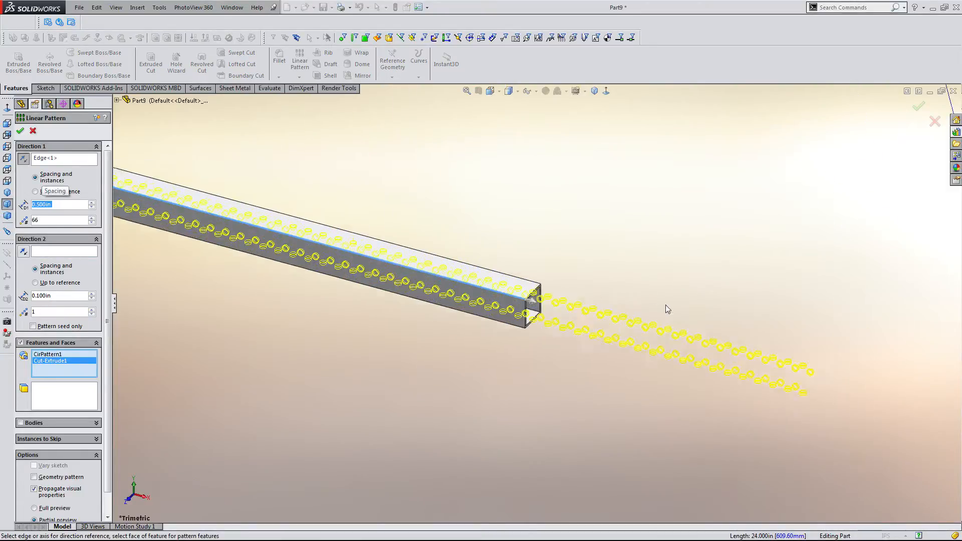
pyautogui.scroll(6, 458, 290)
pyautogui.scroll(4, 456, 284)
pyautogui.scroll(-10, 518, 249)
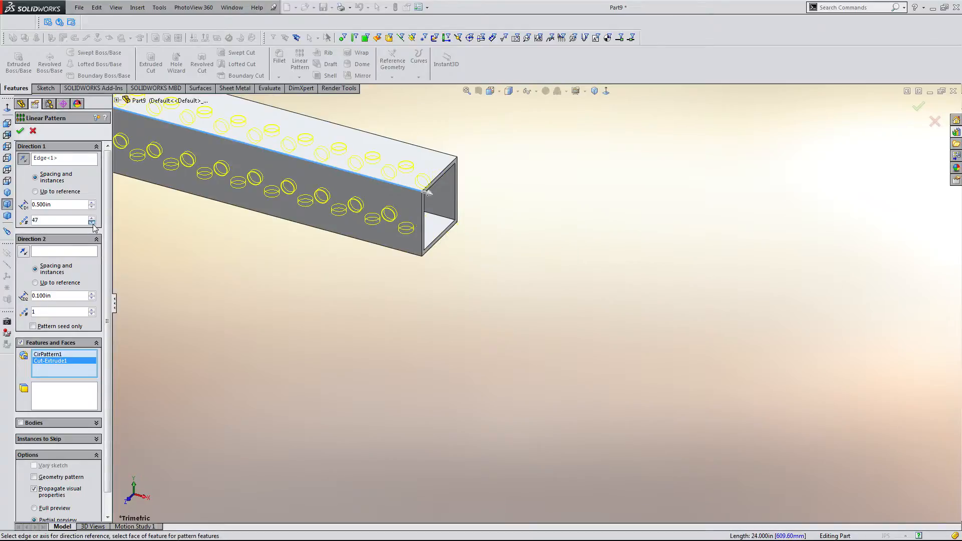
pyautogui.scroll(-3, 465, 178)
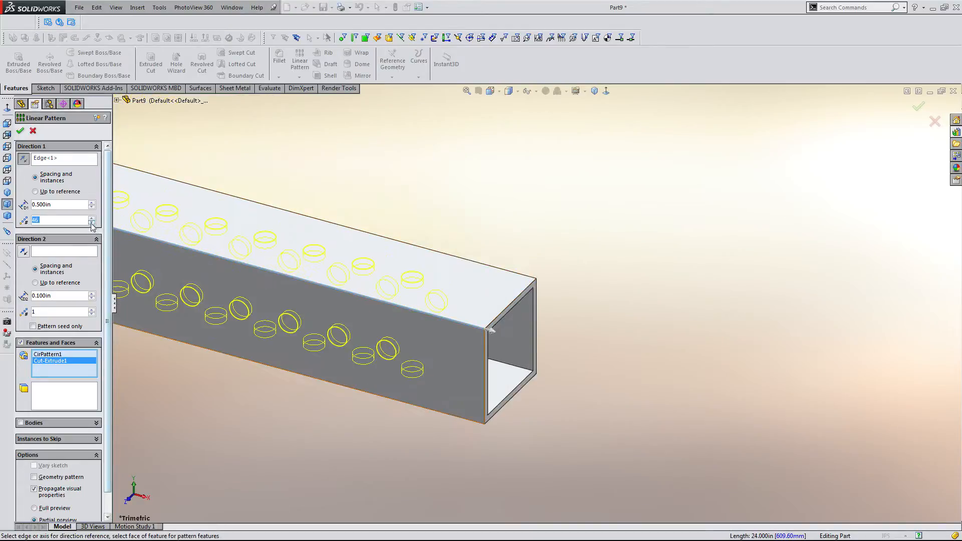
pyautogui.press('Return')
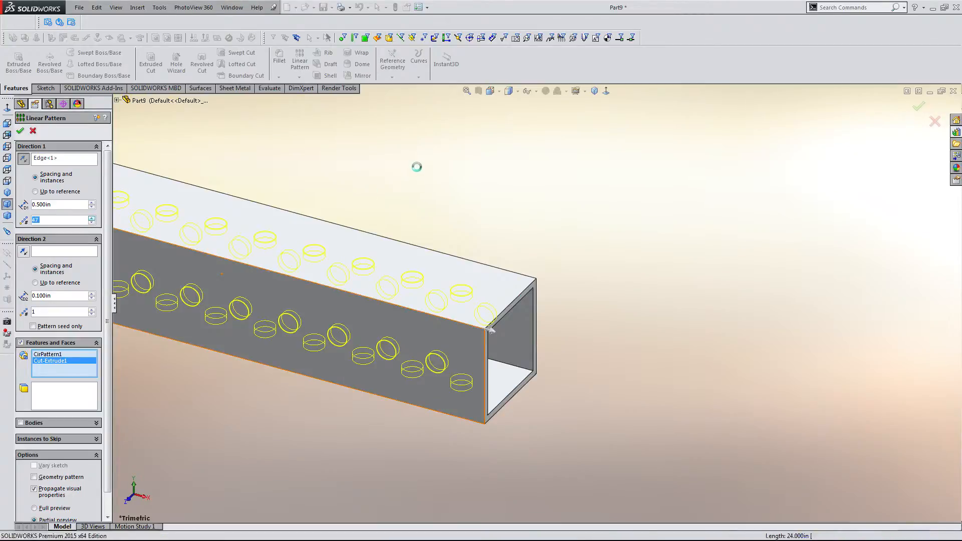
pyautogui.scroll(5, 464, 214)
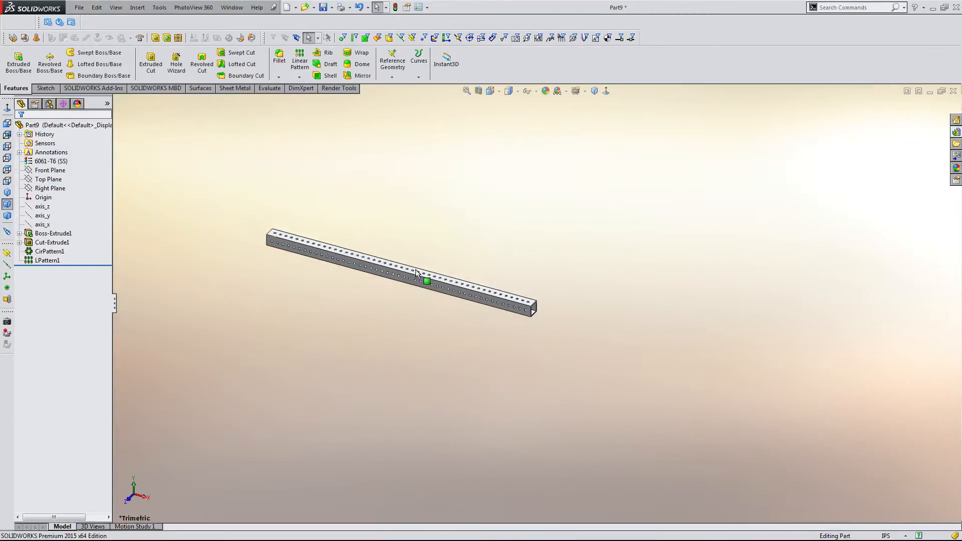
# - Save the tube as part 1323_16.5_01_08 in the 1323_16.5_01 folder
pyautogui.scroll(-2, 358, 202)
pyautogui.hotkey('ctrl', 's')
pyautogui.write('1')
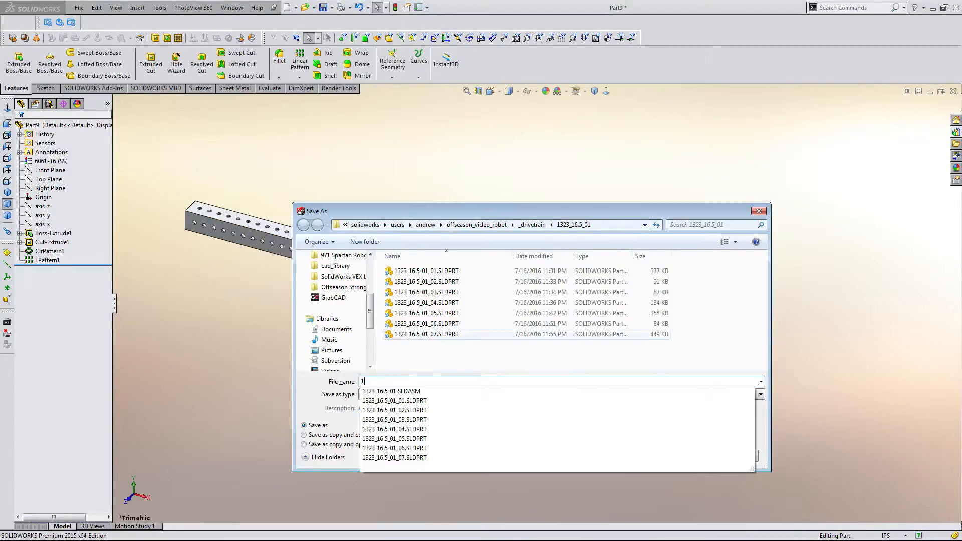
pyautogui.write('323_16_')
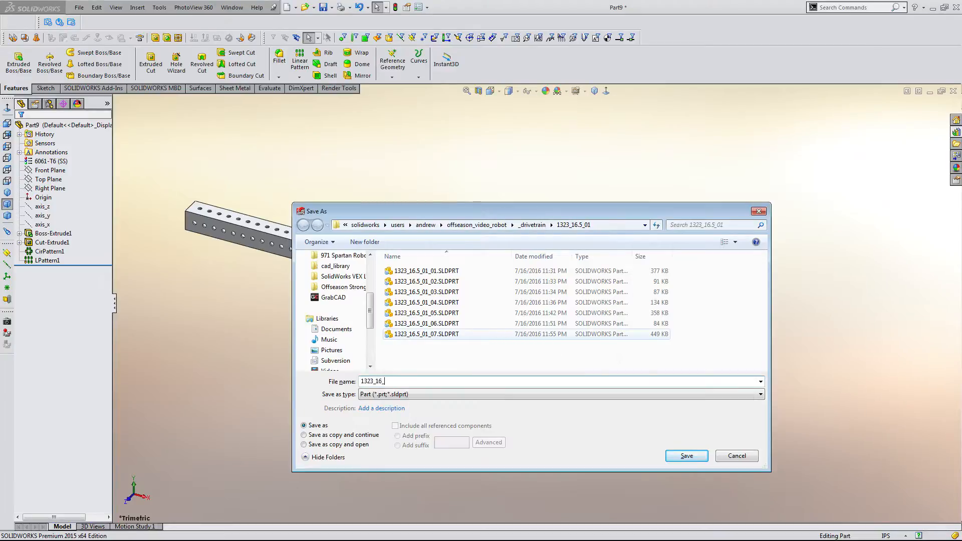
pyautogui.press('BackSpace')
pyautogui.write('.5')
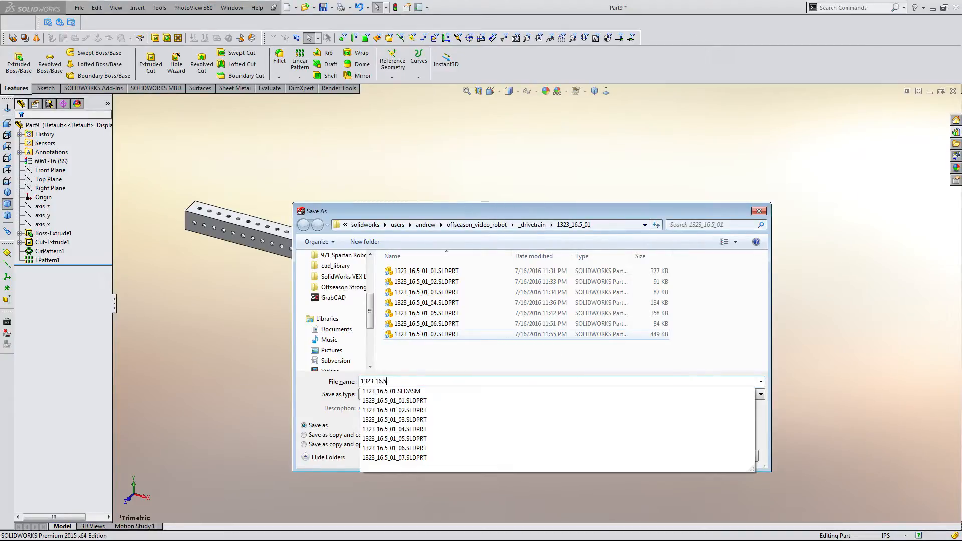
pyautogui.write('_01')
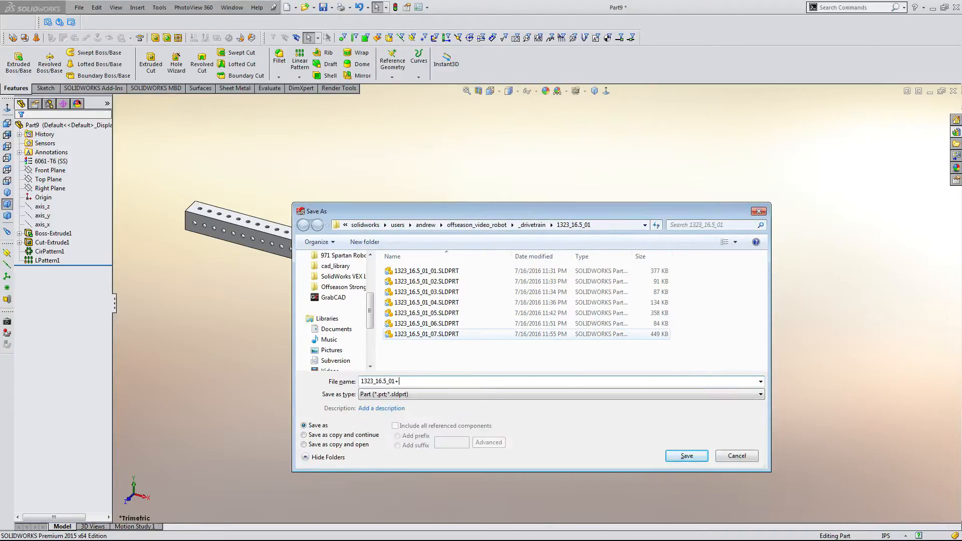
pyautogui.write('_08')
# - Switch to the 1323_16.5_01 assembly and insert part 1323_16.5_01_08 alongside the frame's short end
pyautogui.click(231, 7)
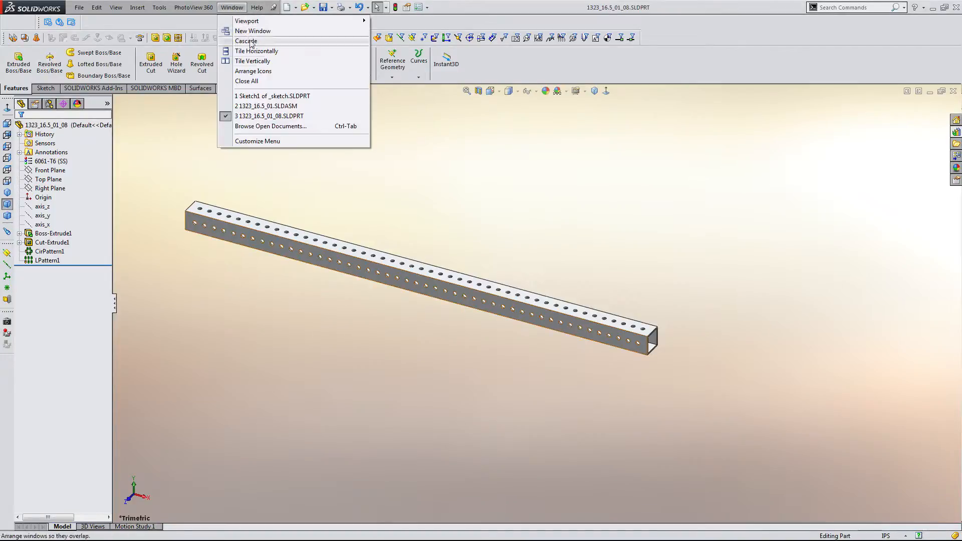
pyautogui.click(273, 106)
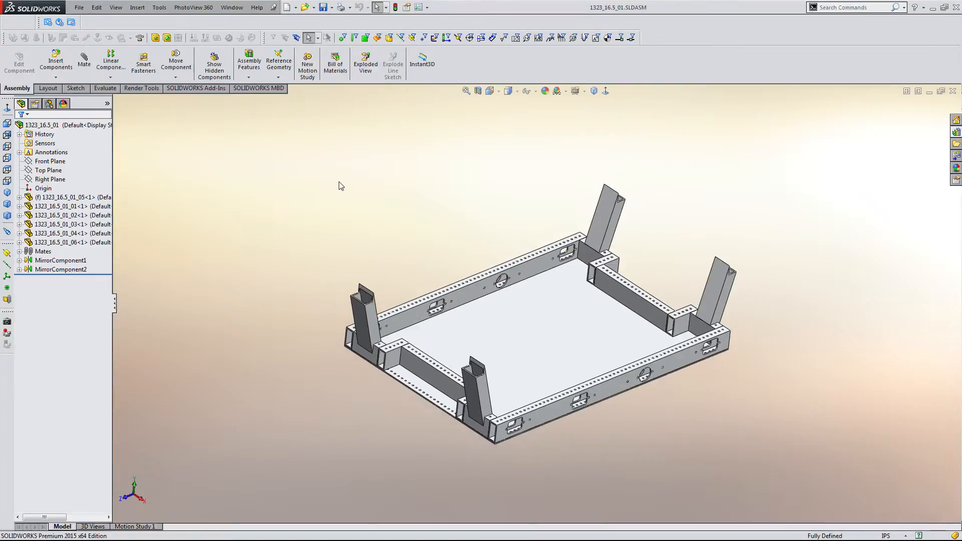
pyautogui.click(55, 60)
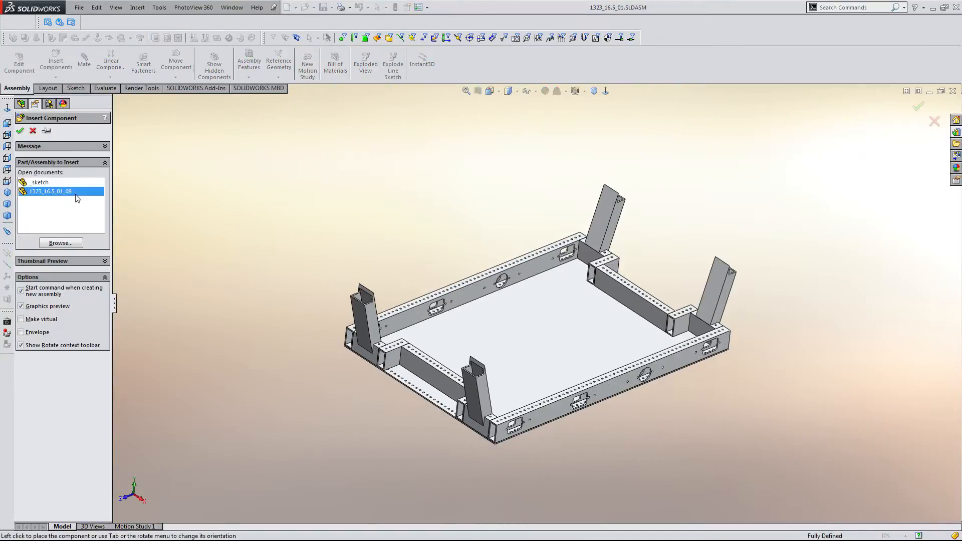
pyautogui.click(386, 396)
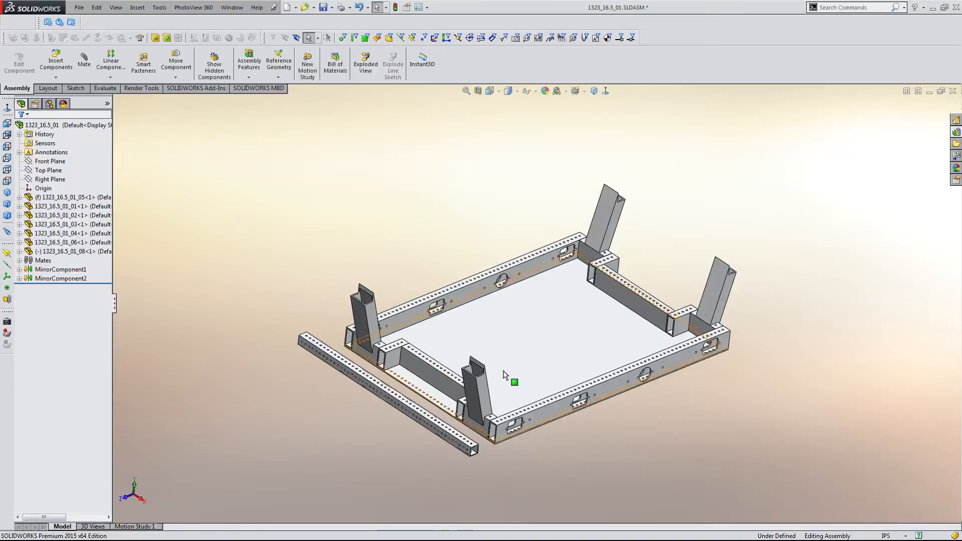
# - Mate a long side face of the tube coincident with the parallel wall face of the nearest upright
pyautogui.scroll(-5, 503, 371)
pyautogui.scroll(-2, 481, 351)
pyautogui.click(465, 278)
pyautogui.scroll(5, 496, 290)
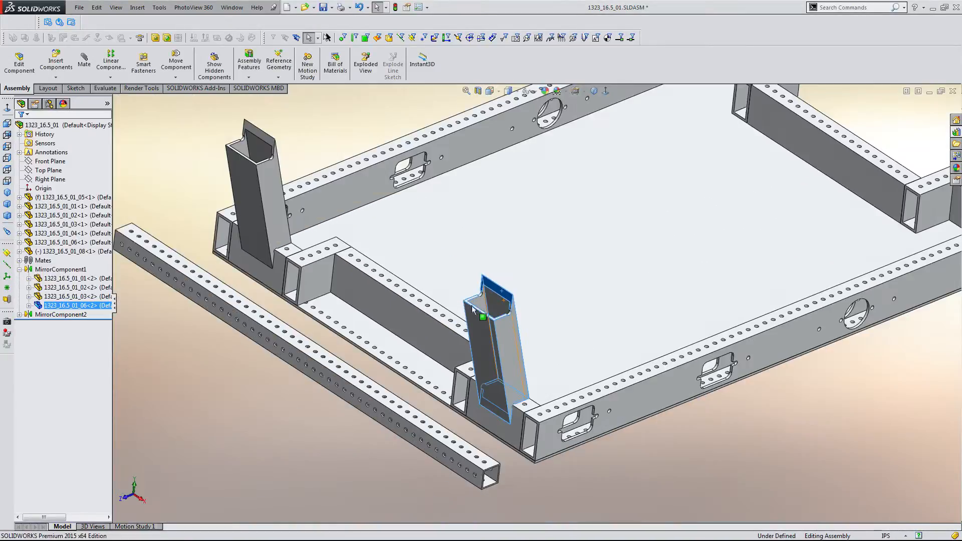
pyautogui.moveTo(496, 290); pyautogui.dragTo(389, 264, button='middle')
pyautogui.scroll(-4, 575, 471)
pyautogui.keyDown('ctrl'); pyautogui.click(507, 383); pyautogui.keyUp('ctrl')
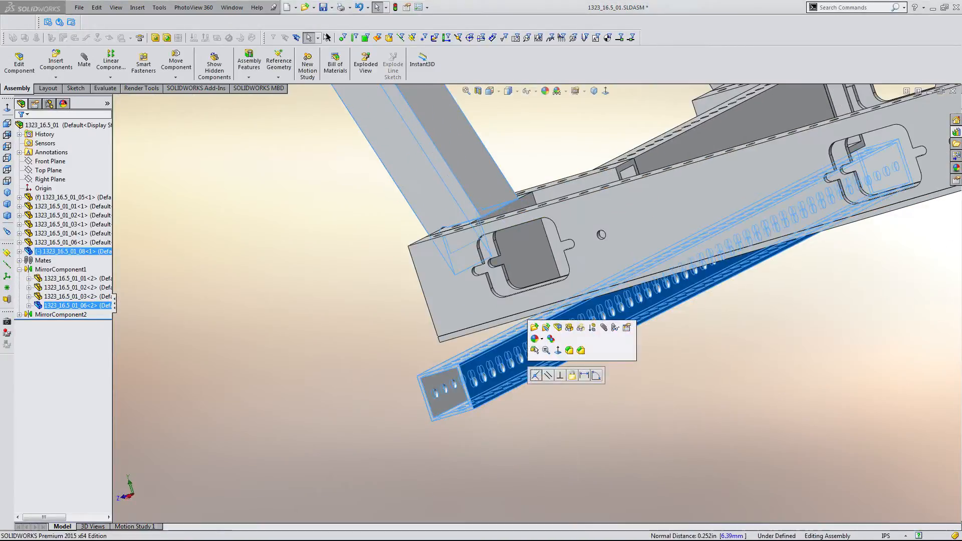
pyautogui.click(505, 404)
pyautogui.moveTo(506, 404); pyautogui.dragTo(508, 335, button='middle')
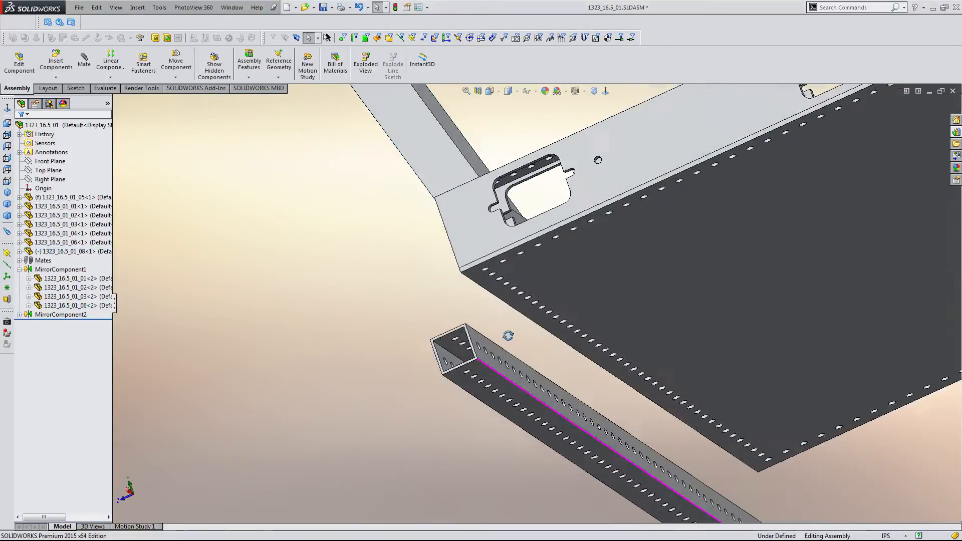
# - Mate the tube's underside coincident with the top end face of the upright
pyautogui.click(508, 389)
pyautogui.scroll(3, 463, 225)
pyautogui.moveTo(453, 195); pyautogui.dragTo(516, 321, button='middle')
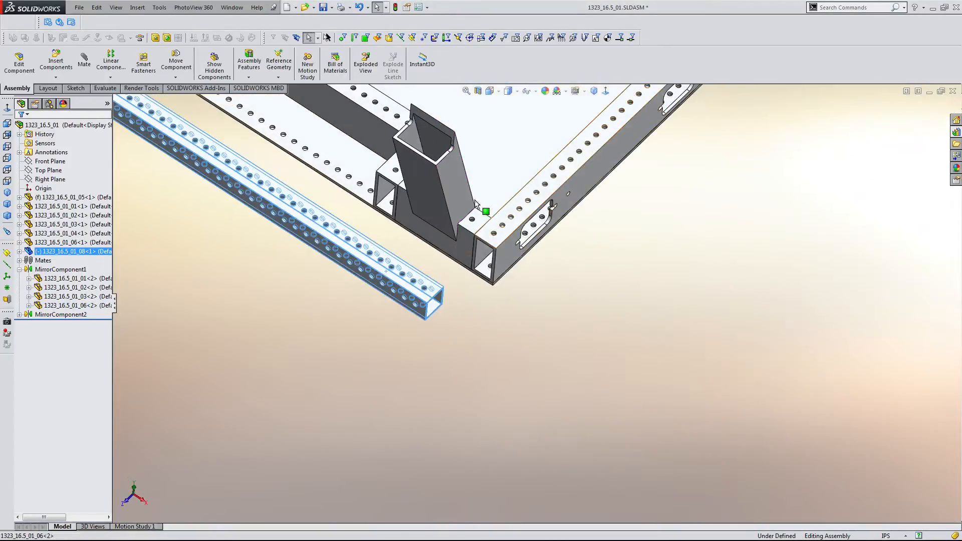
pyautogui.scroll(-5, 466, 195)
pyautogui.keyDown('ctrl'); pyautogui.click(445, 187); pyautogui.keyUp('ctrl')
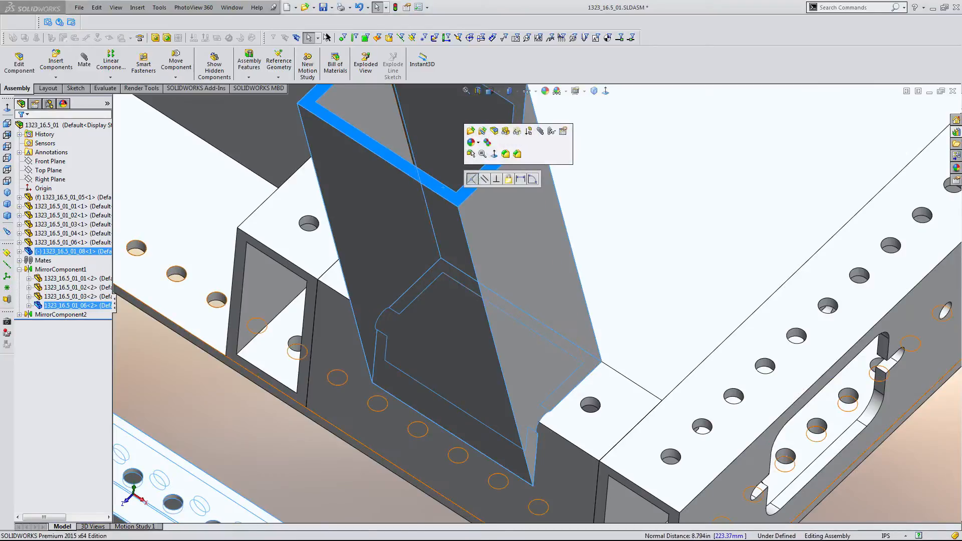
pyautogui.click(470, 182)
pyautogui.scroll(8, 471, 184)
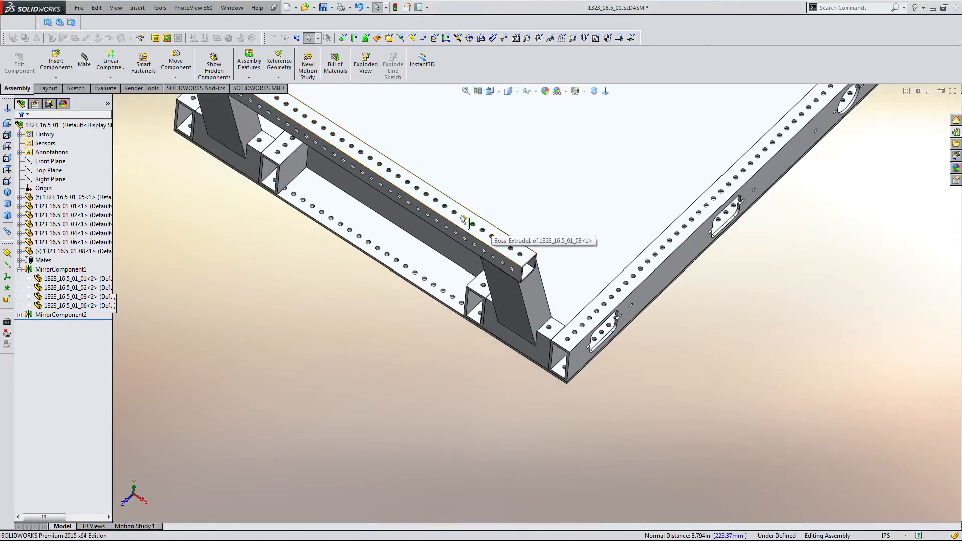
# - Centre the tube across the frame by mating its Right Plane coincident with the assembly's Right Plane
pyautogui.click(434, 204)
pyautogui.scroll(1, 310, 245)
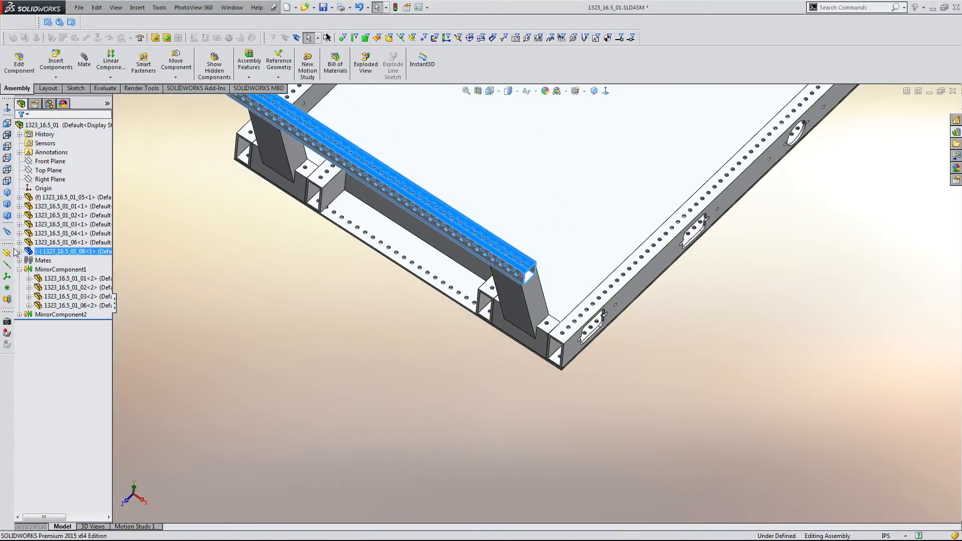
pyautogui.click(20, 251)
pyautogui.click(63, 324)
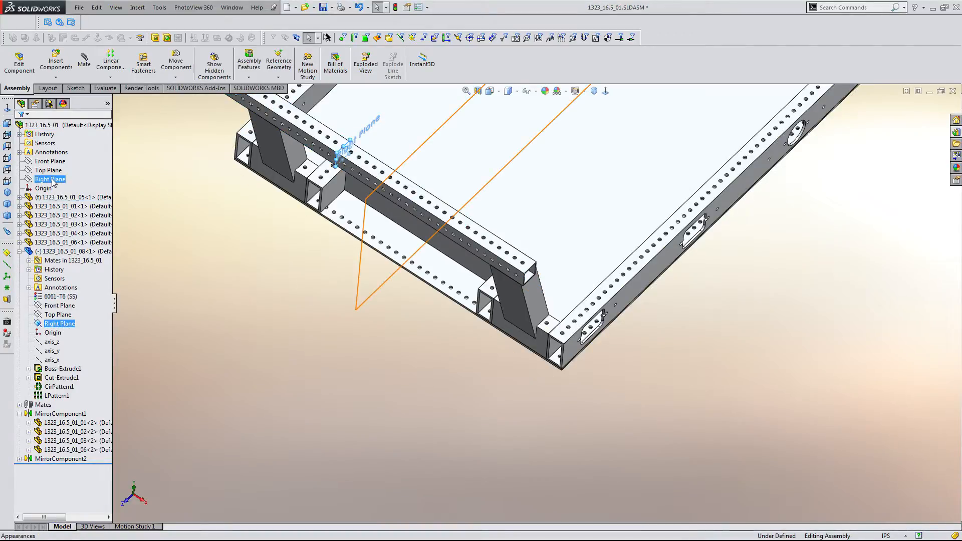
pyautogui.click(84, 59)
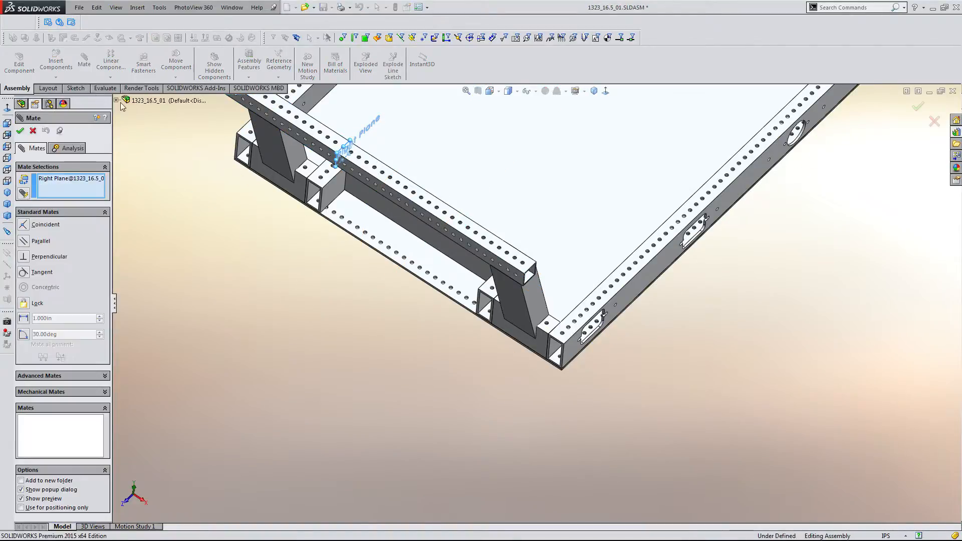
pyautogui.click(117, 101)
pyautogui.click(155, 154)
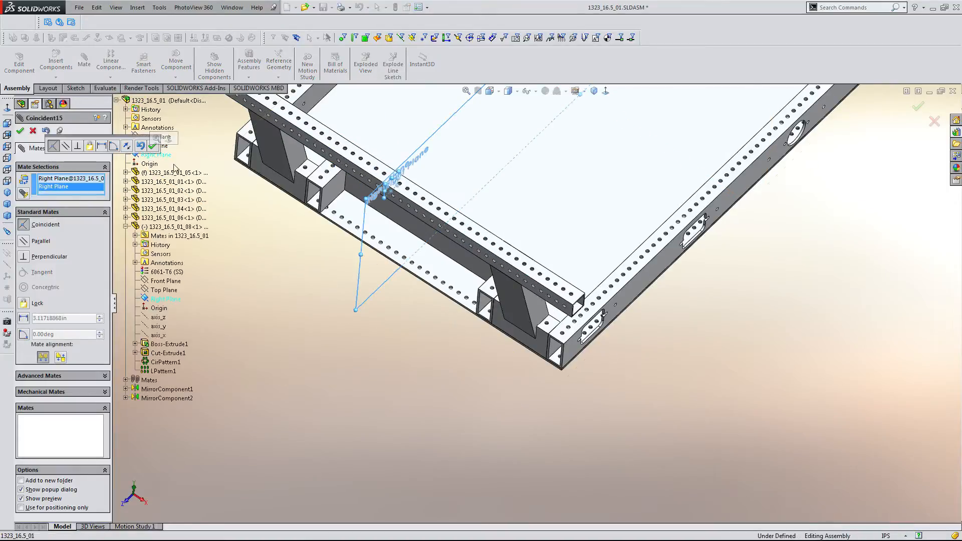
pyautogui.press('Return')
pyautogui.press('Return')
# - Edit MirrorComponent2 to include cross tube 1323_16.5_01_08, mirrored about the Front Plane to the frame's opposite short end
pyautogui.scroll(5, 290, 273)
pyautogui.moveTo(290, 272); pyautogui.dragTo(224, 188, button='middle')
pyautogui.scroll(-4, 428, 213)
pyautogui.moveTo(427, 212); pyautogui.dragTo(481, 224, button='middle')
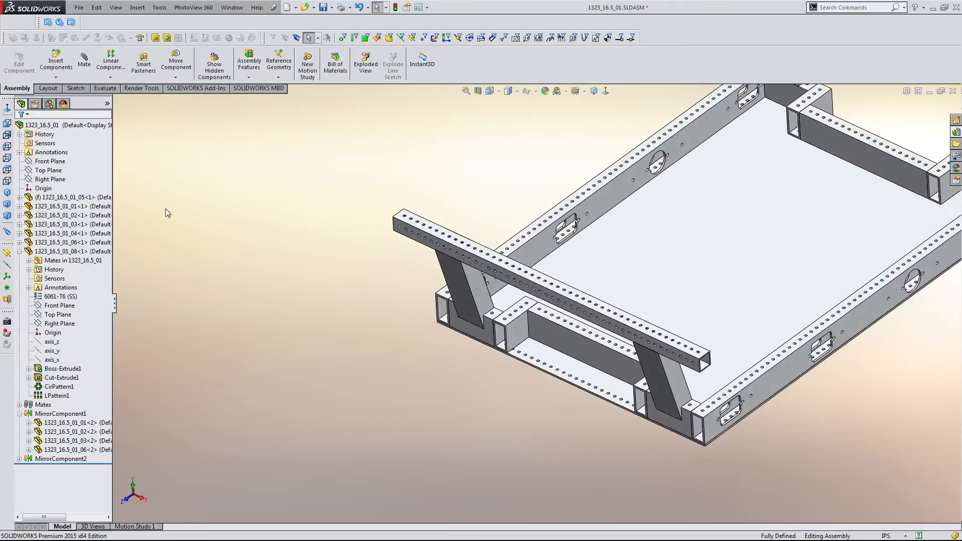
pyautogui.press('z')
pyautogui.click(60, 414)
pyautogui.keyDown('ctrl'); pyautogui.click(64, 432); pyautogui.keyUp('ctrl')
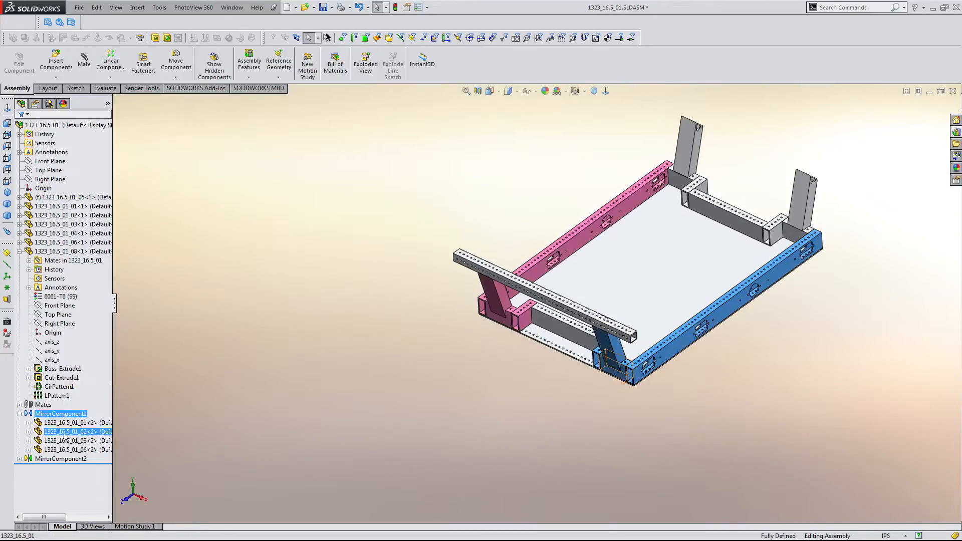
pyautogui.click(59, 460)
pyautogui.click(67, 430)
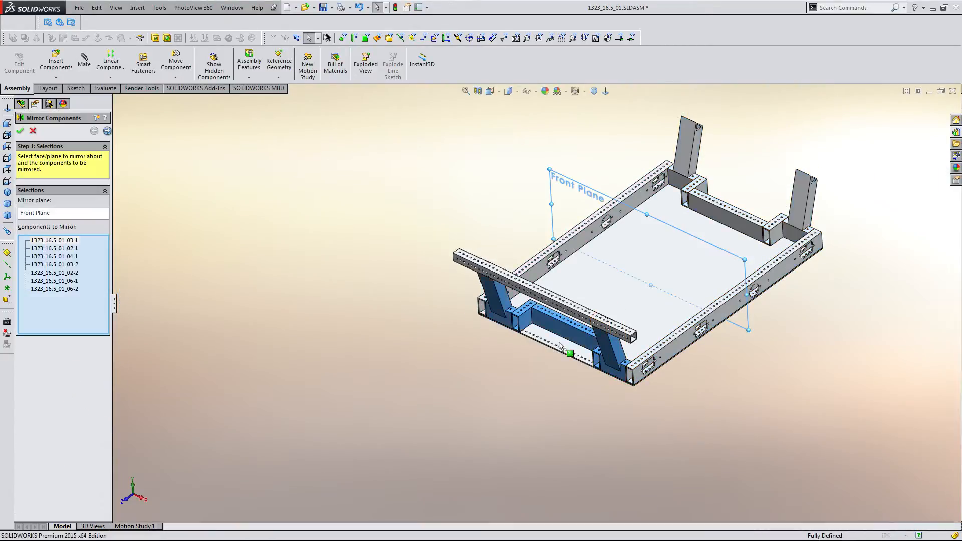
pyautogui.rightClick(560, 346)
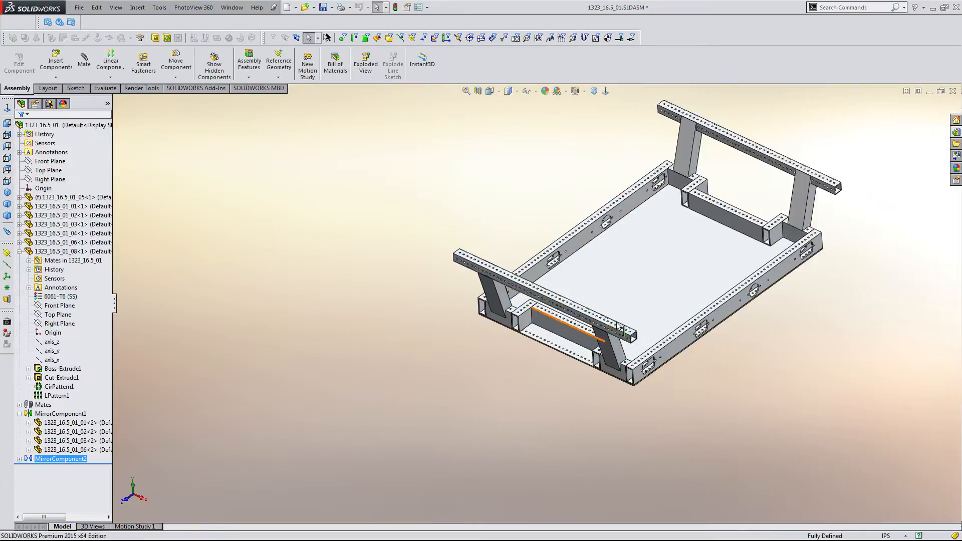
# - Measure the distance between the outer side faces of the two opposing 1323_16.5_01_08 cross tubes
pyautogui.scroll(-3, 611, 333)
pyautogui.click(563, 328)
pyautogui.scroll(2, 564, 331)
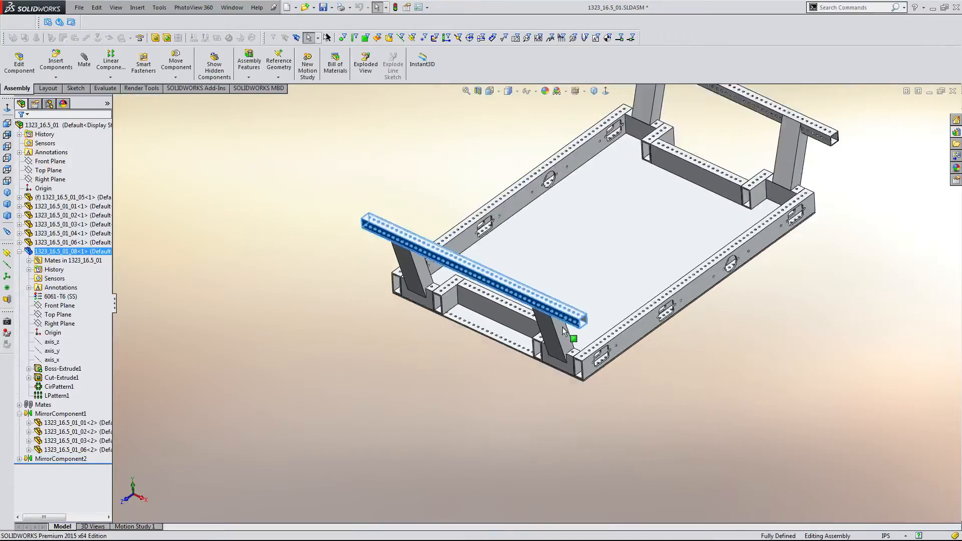
pyautogui.moveTo(564, 331); pyautogui.dragTo(684, 284, button='middle')
pyautogui.scroll(-5, 651, 288)
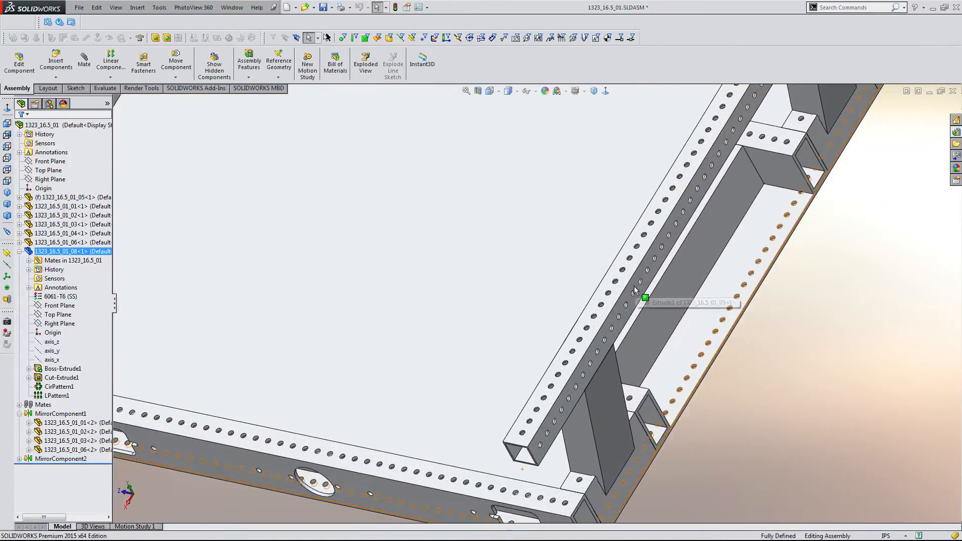
pyautogui.keyDown('ctrl'); pyautogui.click(635, 293); pyautogui.keyUp('ctrl')
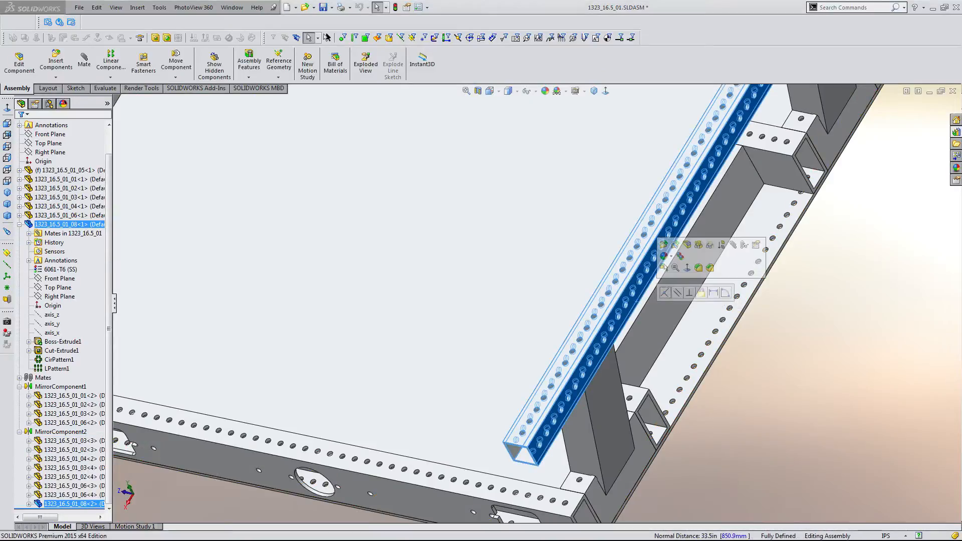
pyautogui.click(716, 371)
pyautogui.scroll(5, 653, 273)
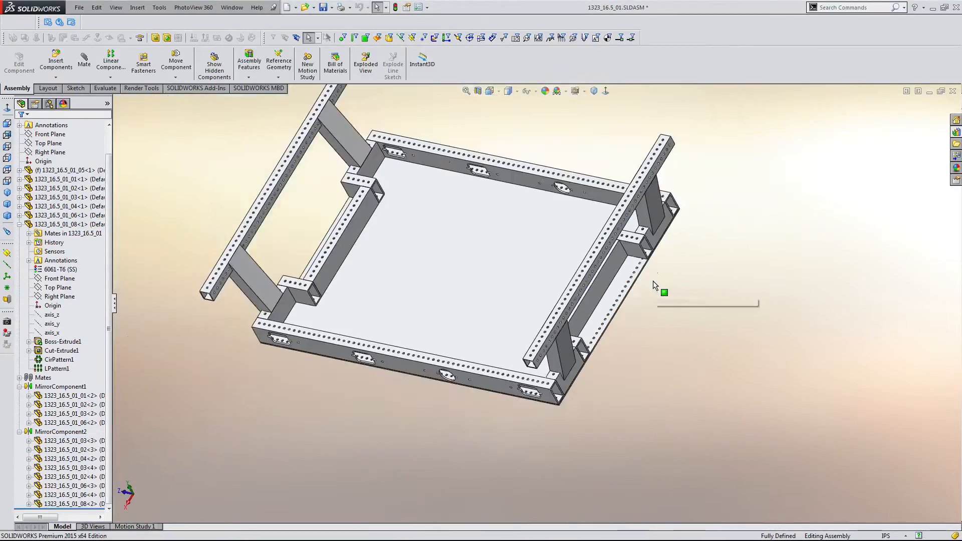
# - Insert part 1323_16.5_01_07 above the frame and rotate it to run along the frame's long side
pyautogui.moveTo(653, 280); pyautogui.dragTo(732, 202, button='middle')
pyautogui.click(56, 61)
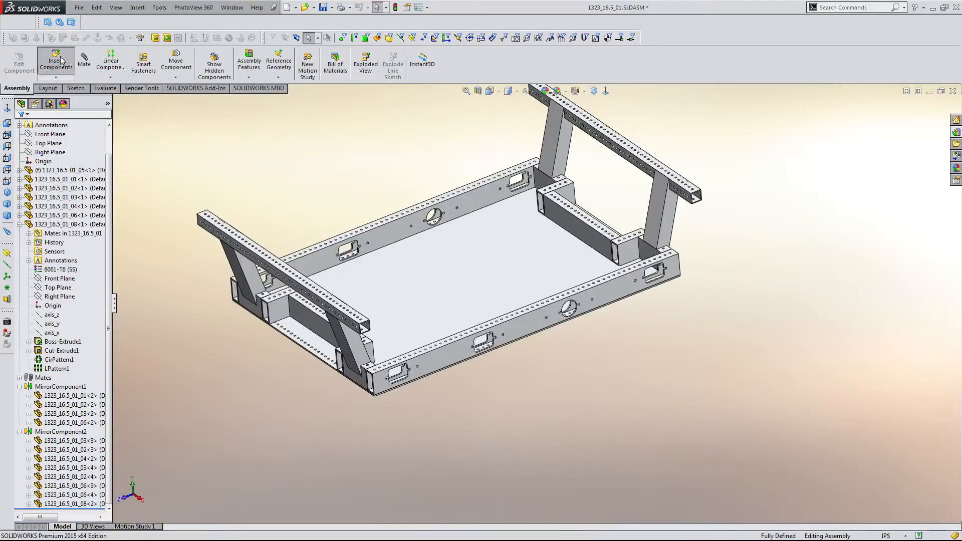
pyautogui.click(61, 242)
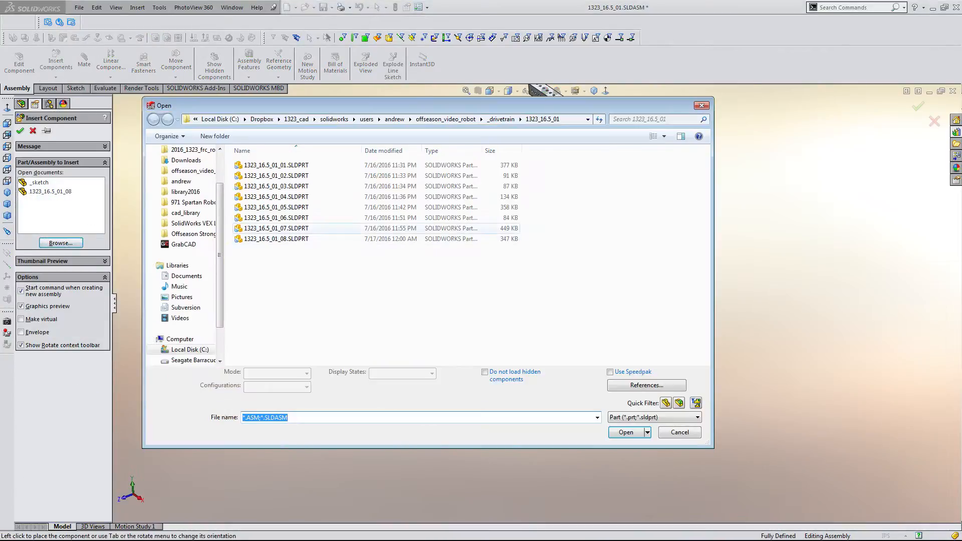
pyautogui.doubleClick(275, 228)
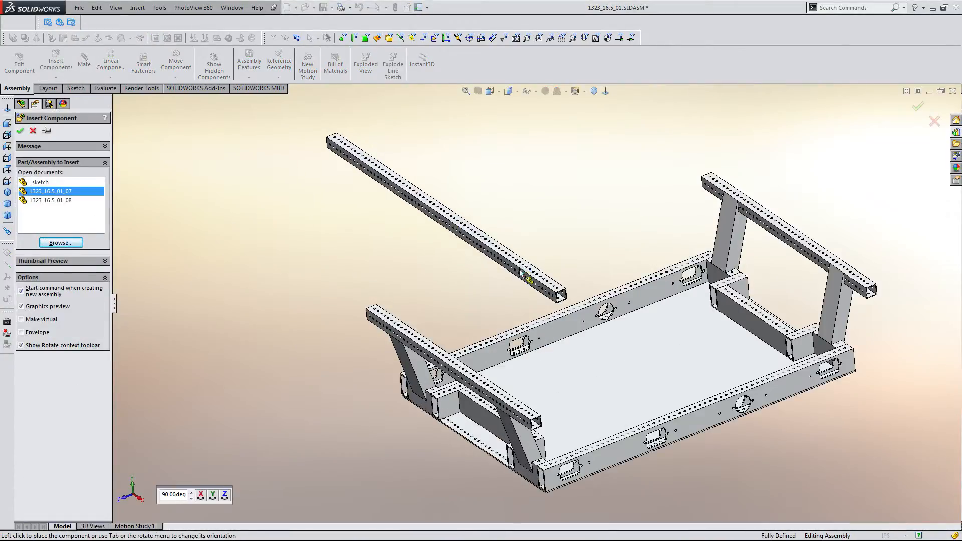
pyautogui.click(519, 269)
pyautogui.moveTo(520, 270)
pyautogui.mouseDown(button='right')
pyautogui.moveTo(546, 169)
pyautogui.moveTo(595, 155)
pyautogui.moveTo(537, 272)
pyautogui.mouseUp(button='right')
pyautogui.scroll(-1, 427, 311)
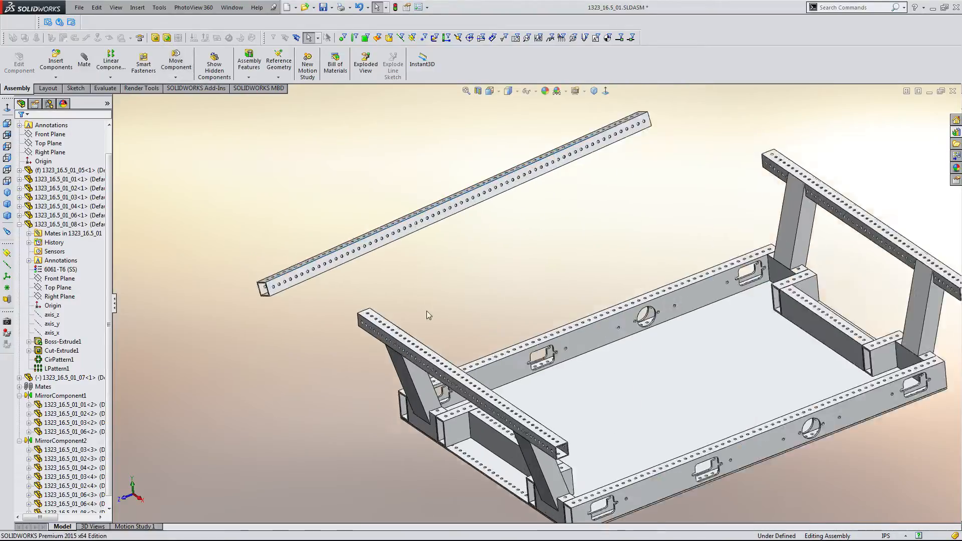
# - Mate the top face of the 1323_16.5_01_07 tube coincident with the top face of the 1323_16.5_01_08 cross tube
pyautogui.scroll(-3, 426, 314)
pyautogui.click(347, 315)
pyautogui.scroll(-4, 255, 235)
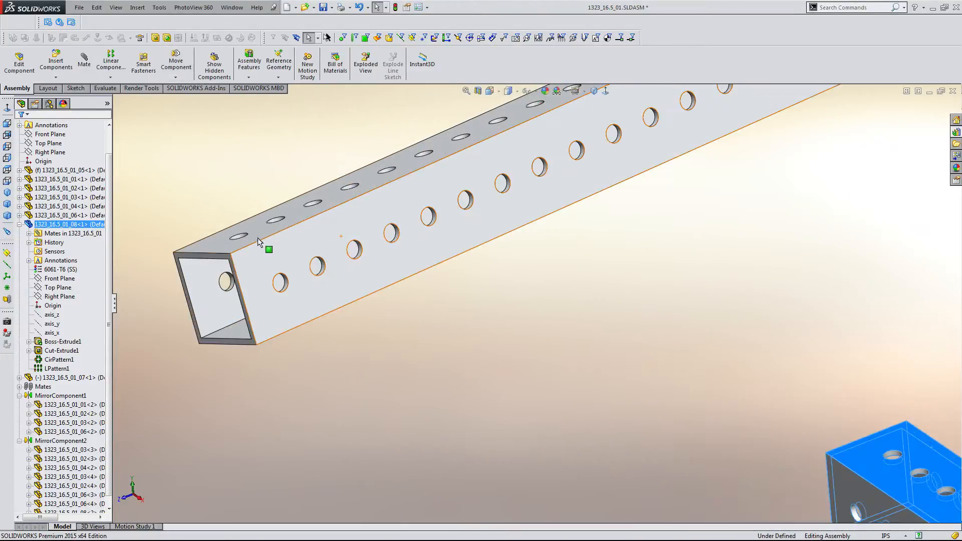
pyautogui.keyDown('ctrl'); pyautogui.click(253, 233); pyautogui.keyUp('ctrl')
pyautogui.click(282, 224)
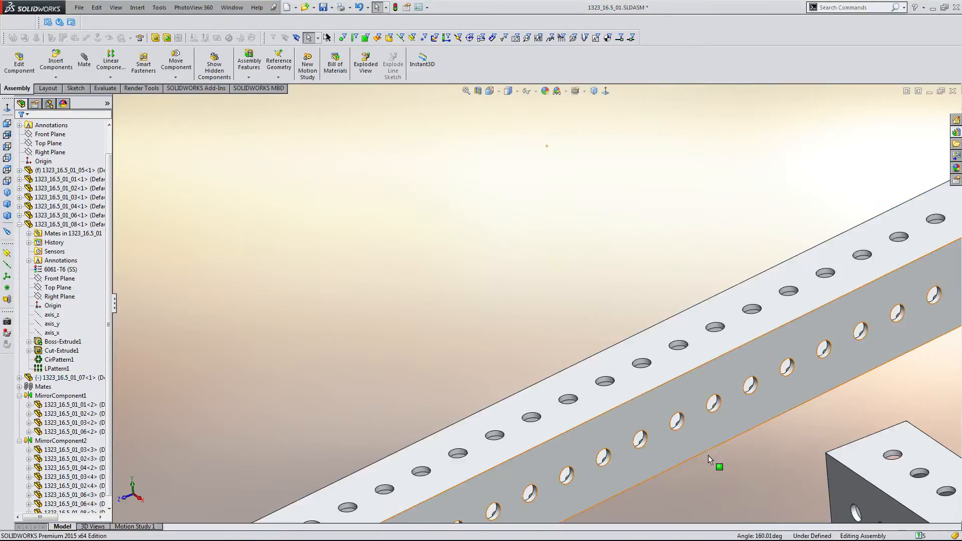
# - Mate the end face of the 1323_16.5_01_07 tube coincident with the outer side face of the 1323_16.5_01_08 cross tube
pyautogui.scroll(2, 716, 450)
pyautogui.click(733, 440)
pyautogui.scroll(-8, 659, 443)
pyautogui.scroll(4, 252, 296)
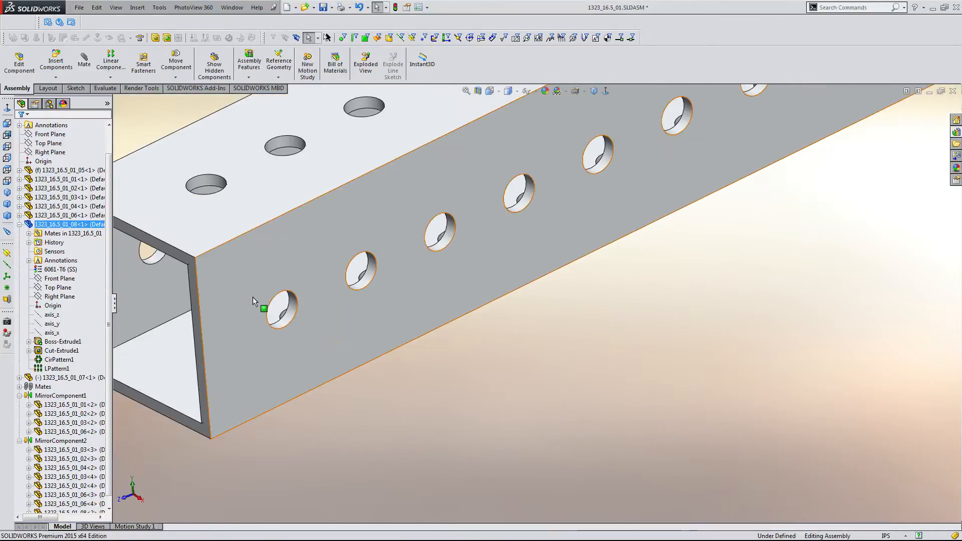
pyautogui.scroll(-5, 216, 258)
pyautogui.keyDown('ctrl'); pyautogui.click(212, 264); pyautogui.keyUp('ctrl')
pyautogui.click(239, 257)
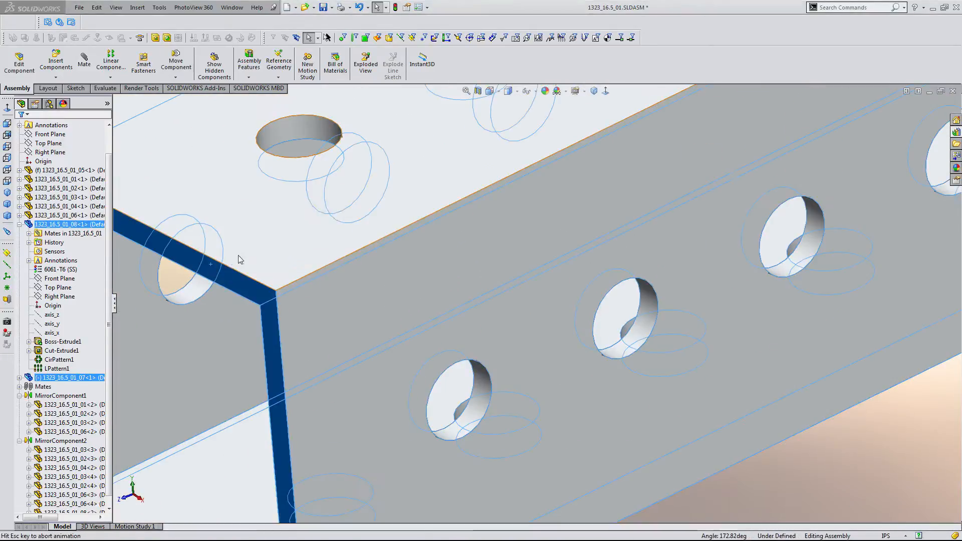
pyautogui.scroll(7, 774, 228)
pyautogui.scroll(-3, 775, 231)
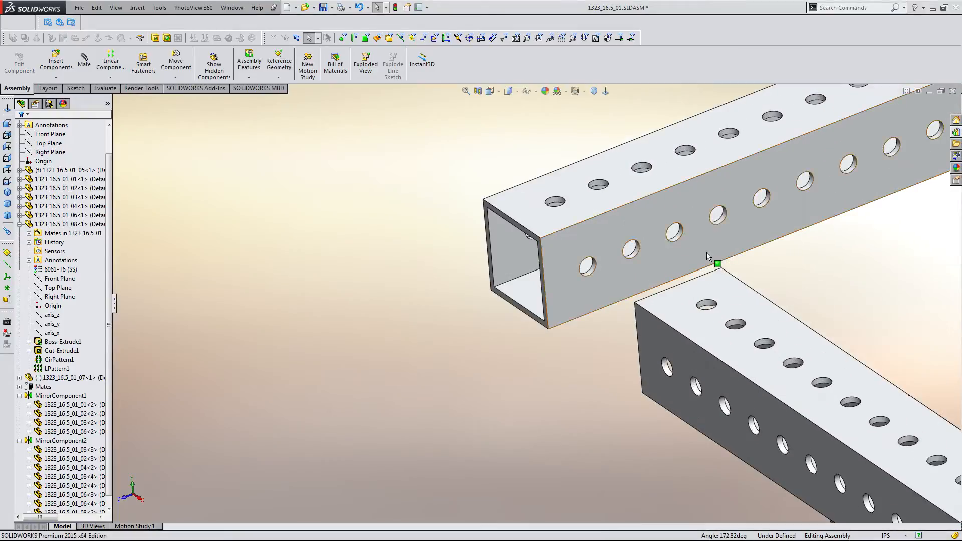
pyautogui.click(706, 253)
pyautogui.scroll(-8, 851, 318)
pyautogui.keyDown('ctrl'); pyautogui.click(867, 316); pyautogui.keyUp('ctrl')
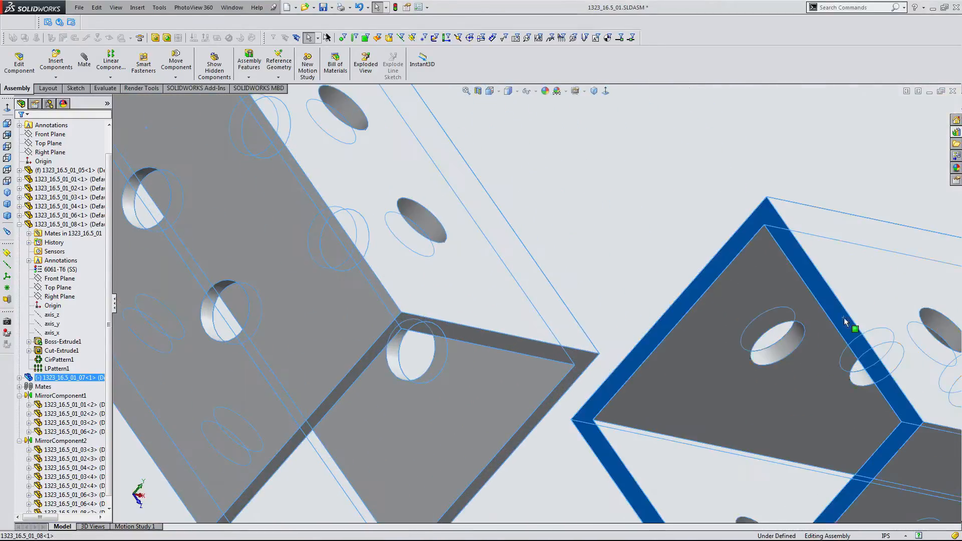
pyautogui.scroll(3, 674, 282)
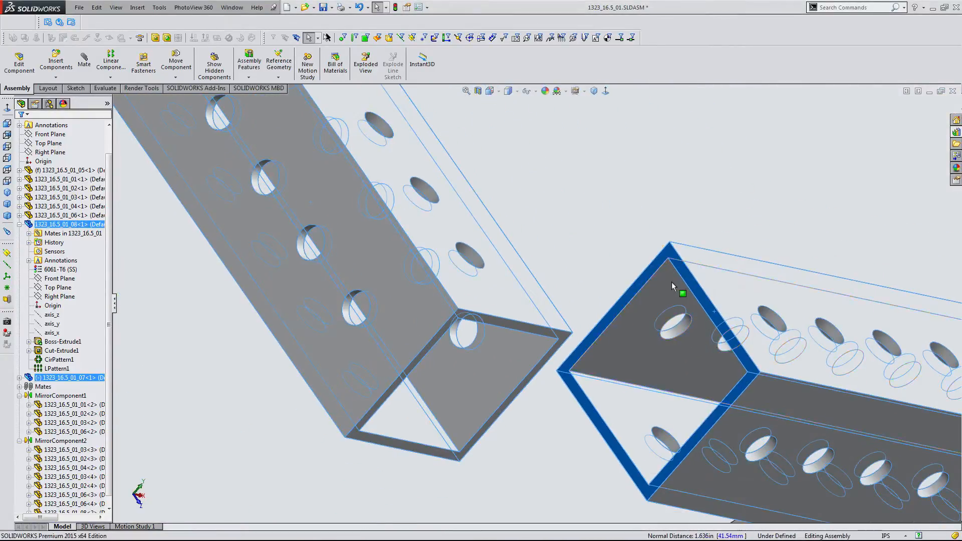
pyautogui.press('Escape')
# - Mate the inner side face of the 1323_16.5_01_07 tube coincident with the end face of the 1323_16.5_01_08 cross tube
pyautogui.click(680, 265)
pyautogui.moveTo(680, 264); pyautogui.dragTo(571, 283, button='middle')
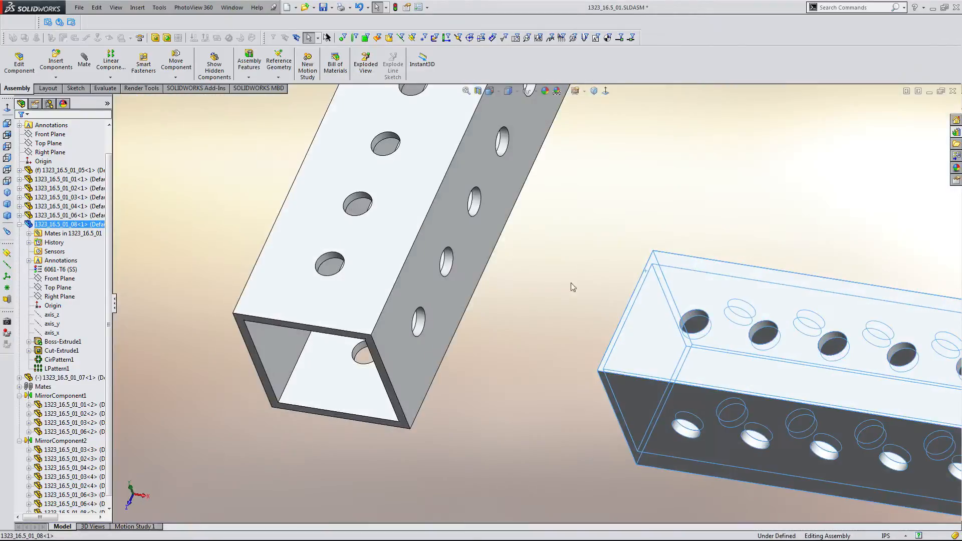
pyautogui.keyDown('ctrl'); pyautogui.click(459, 253); pyautogui.keyUp('ctrl')
pyautogui.click(491, 244)
pyautogui.scroll(9, 556, 277)
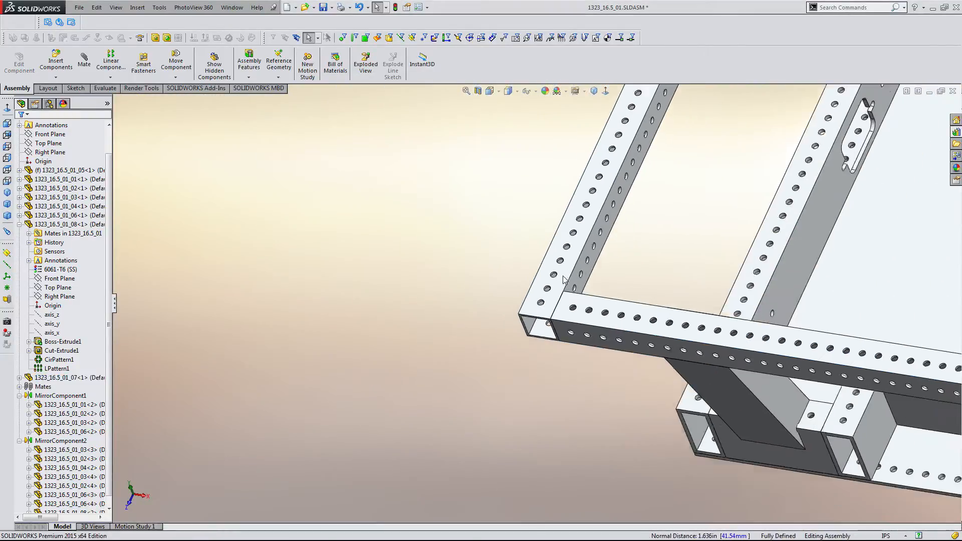
pyautogui.moveTo(569, 280); pyautogui.dragTo(539, 243, button='middle')
pyautogui.scroll(-4, 660, 188)
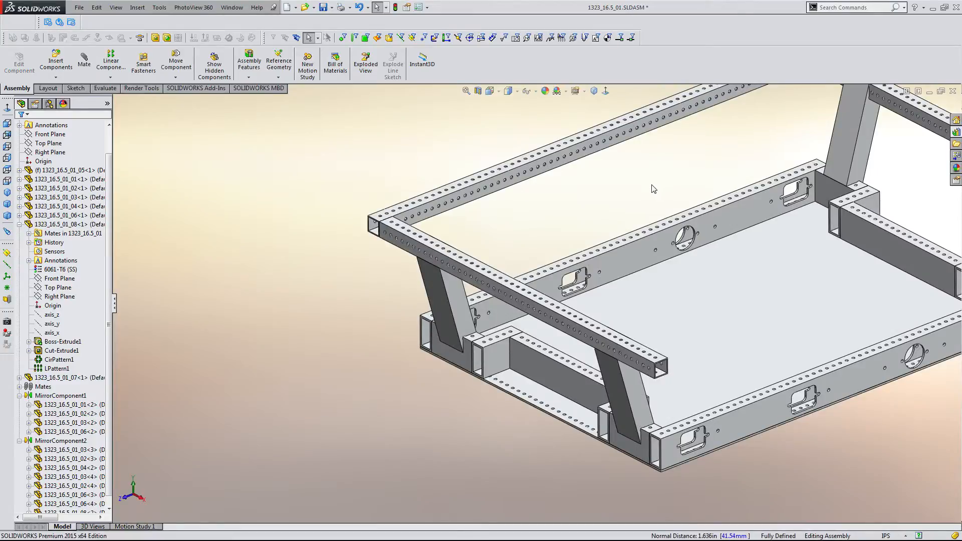
# - Try adding the 1323_16.5_01_07 tube to MirrorComponent2, mirrored about the Front Plane
pyautogui.click(471, 196)
pyautogui.click(50, 441)
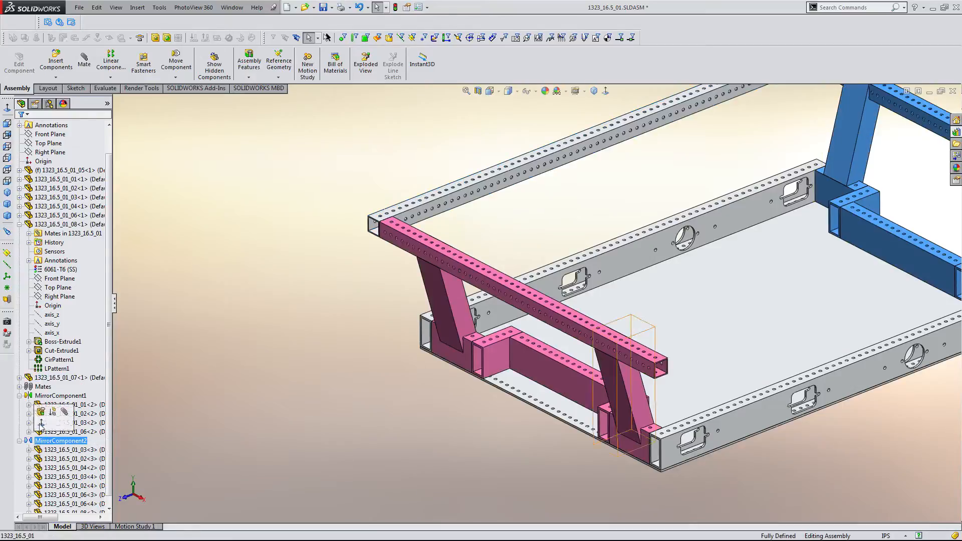
pyautogui.click(41, 411)
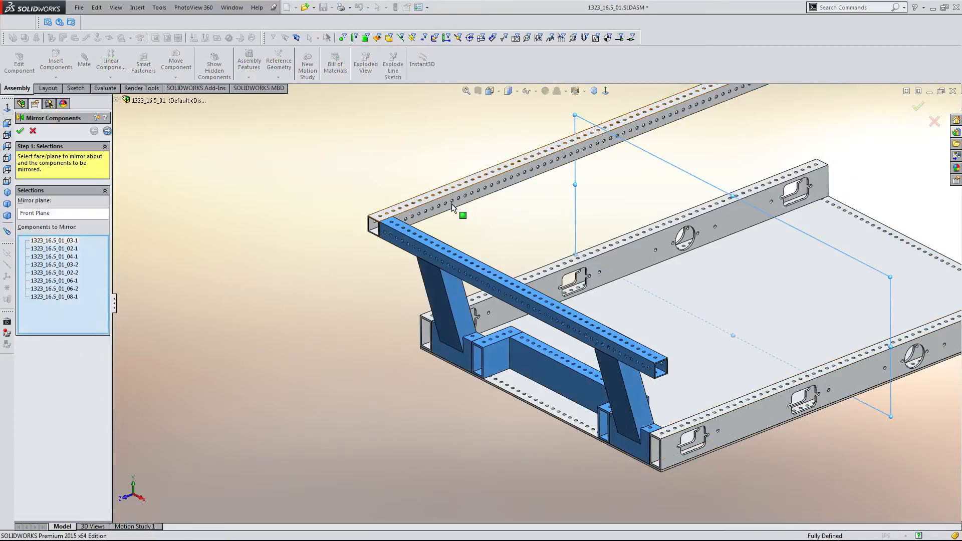
pyautogui.press('Escape')
pyautogui.scroll(3, 669, 256)
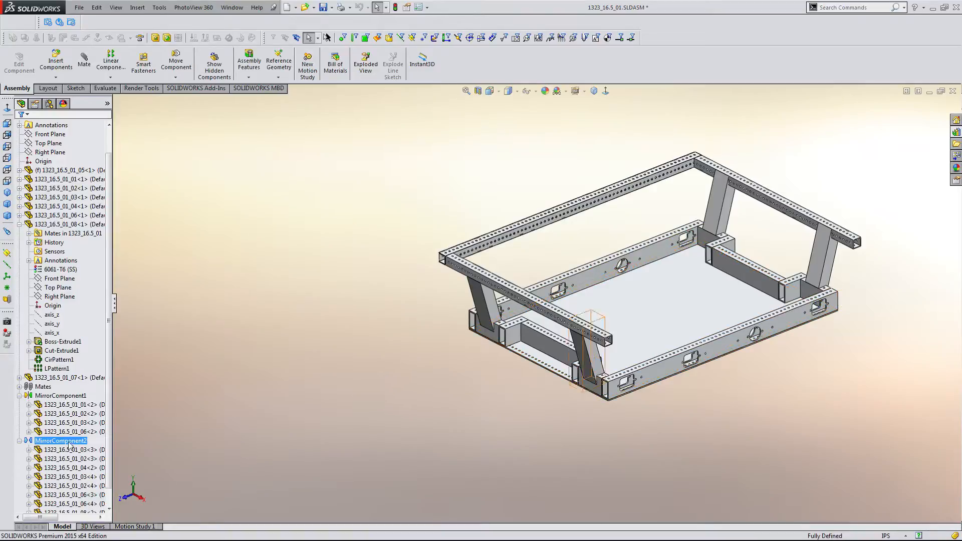
pyautogui.scroll(-1, 69, 445)
# - Delete the mirrored 1323_16.5_01_07 instance from MirrorComponent2
pyautogui.click(87, 509)
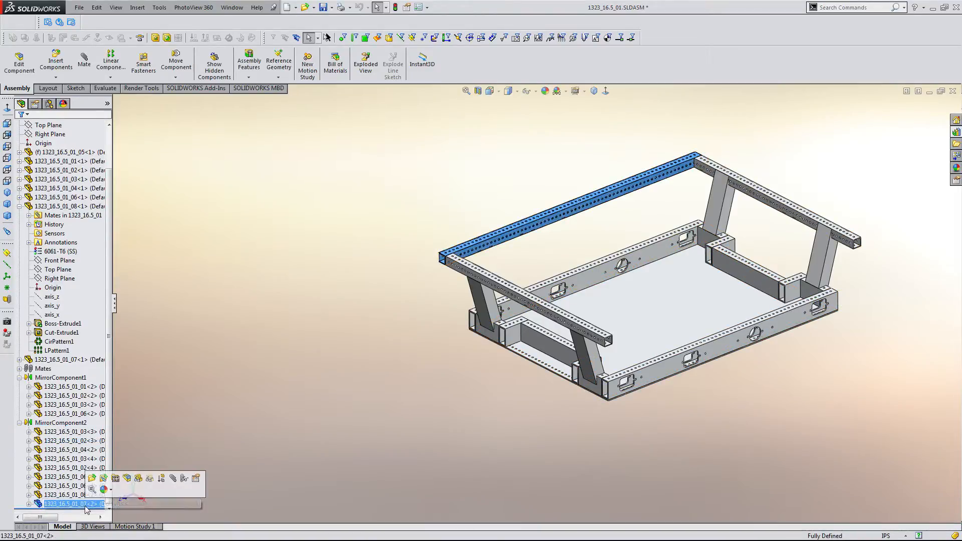
pyautogui.click(80, 422)
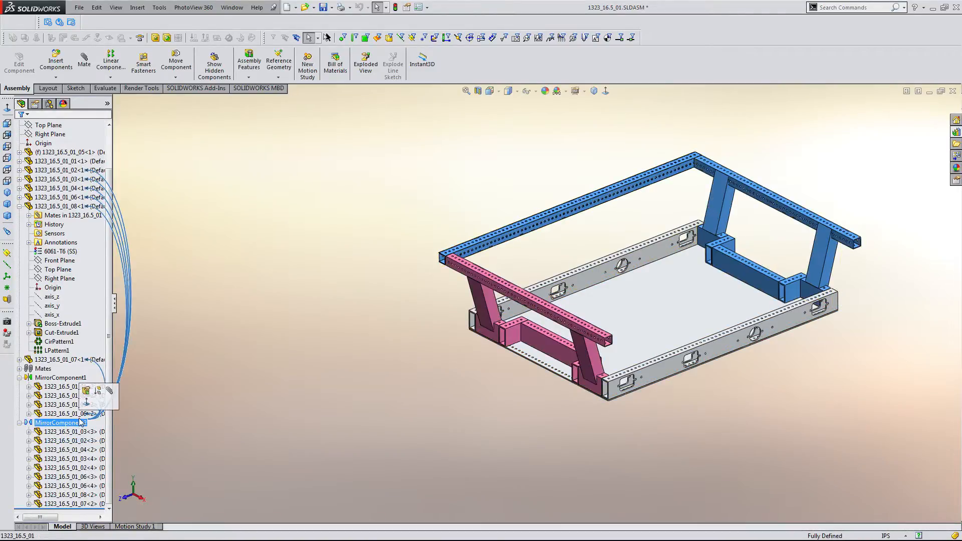
pyautogui.click(85, 505)
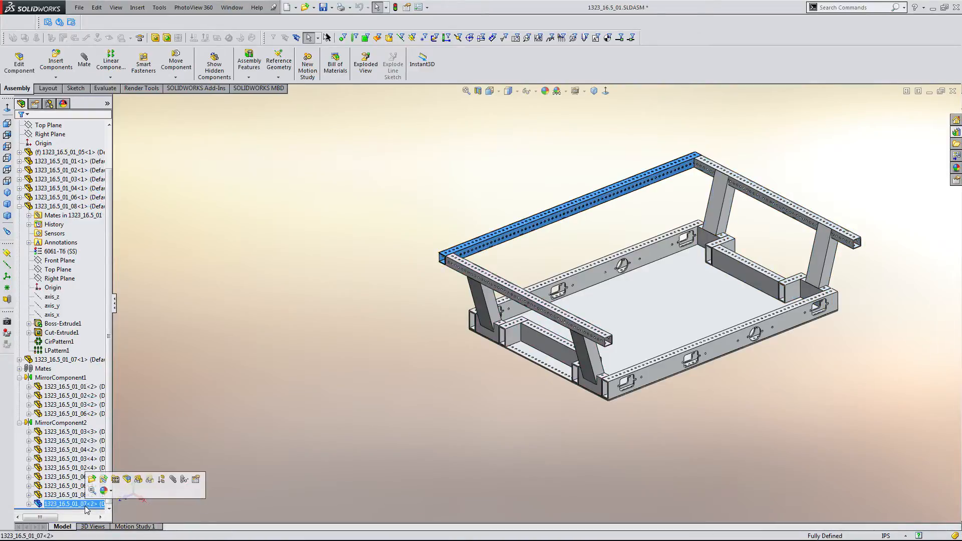
pyautogui.press('Delete')
pyautogui.press('Return')
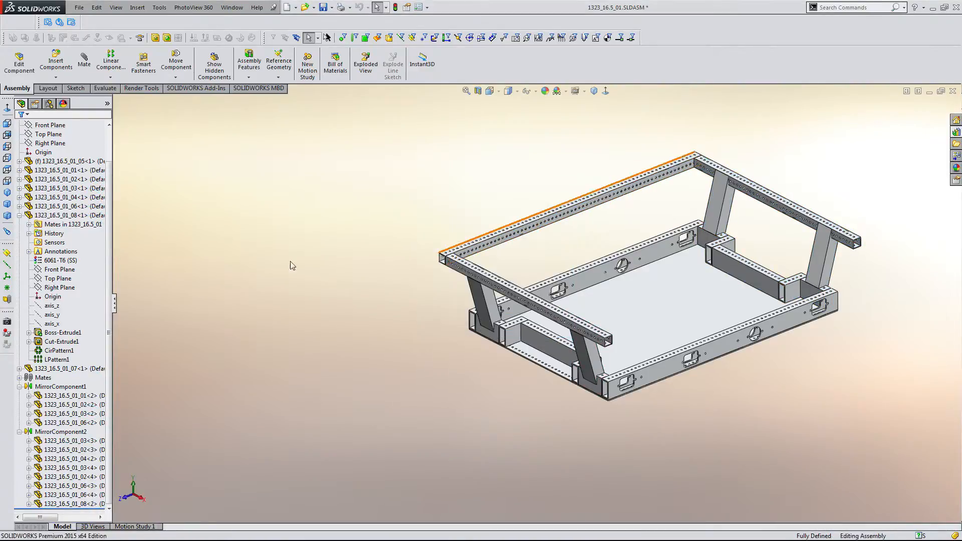
# - Edit MirrorComponent1 to include the 1323_16.5_01_07 tube, mirroring it to the opposite long side of the upper frame
pyautogui.click(67, 387)
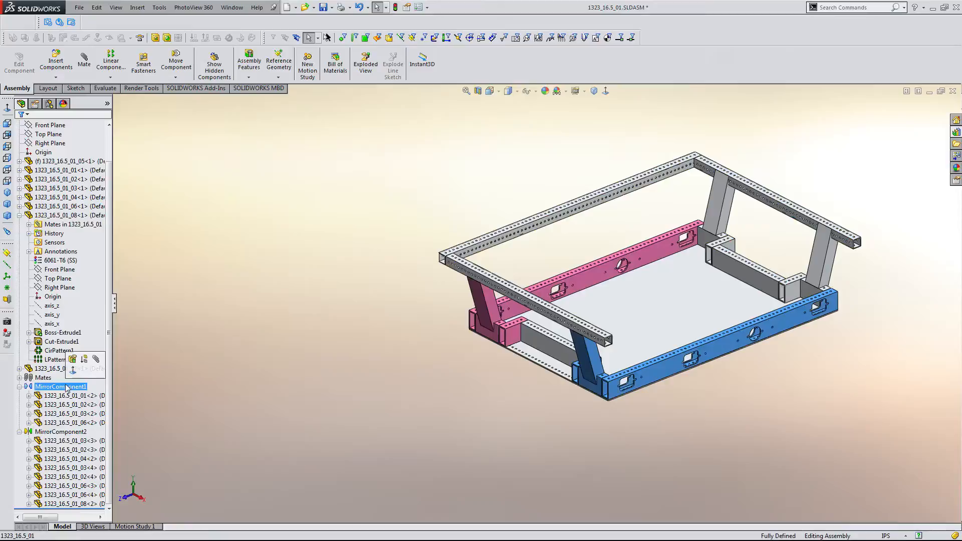
pyautogui.click(72, 360)
pyautogui.click(546, 222)
pyautogui.press('Return')
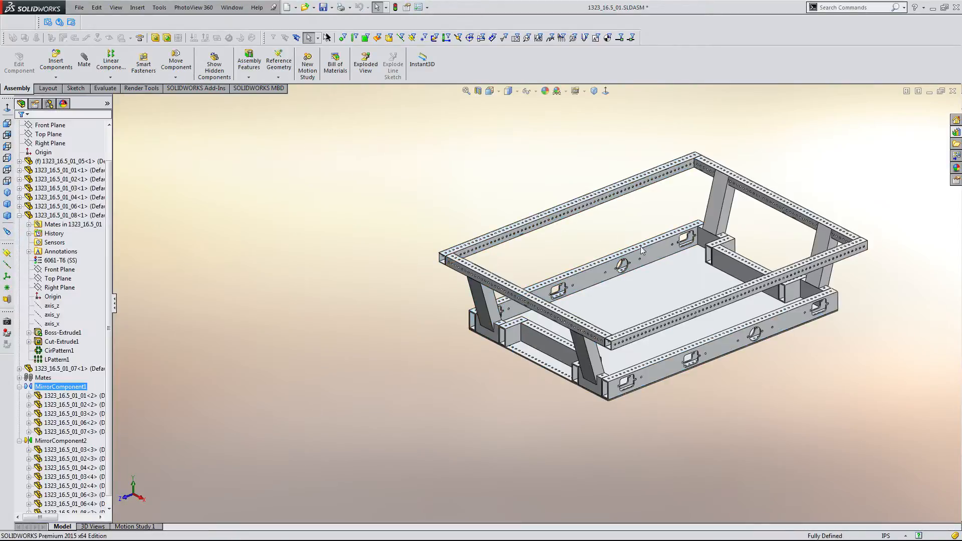
# - Measure the distance between the outer side faces of the two long 1323_16.5_01_07 tubes
pyautogui.scroll(-8, 651, 281)
pyautogui.click(653, 283)
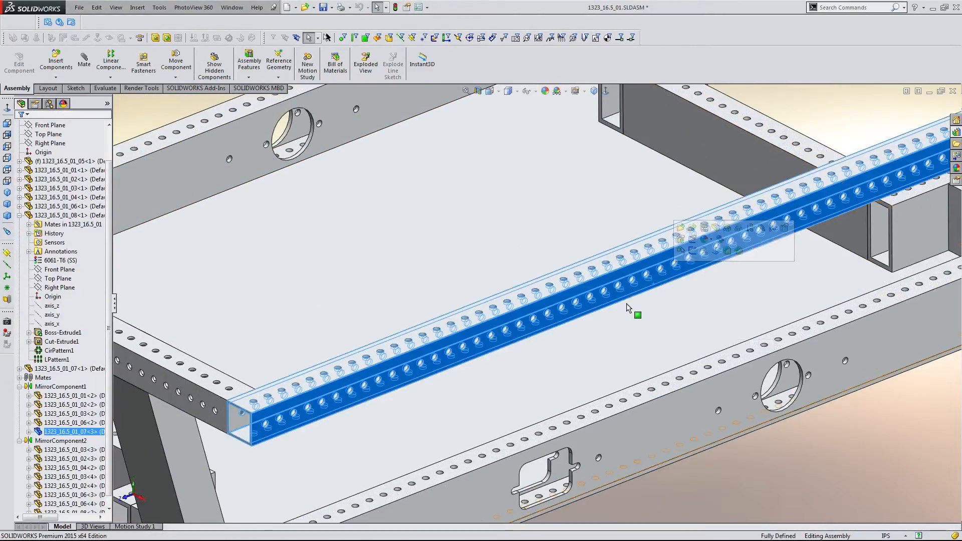
pyautogui.moveTo(626, 302); pyautogui.dragTo(609, 351, button='middle')
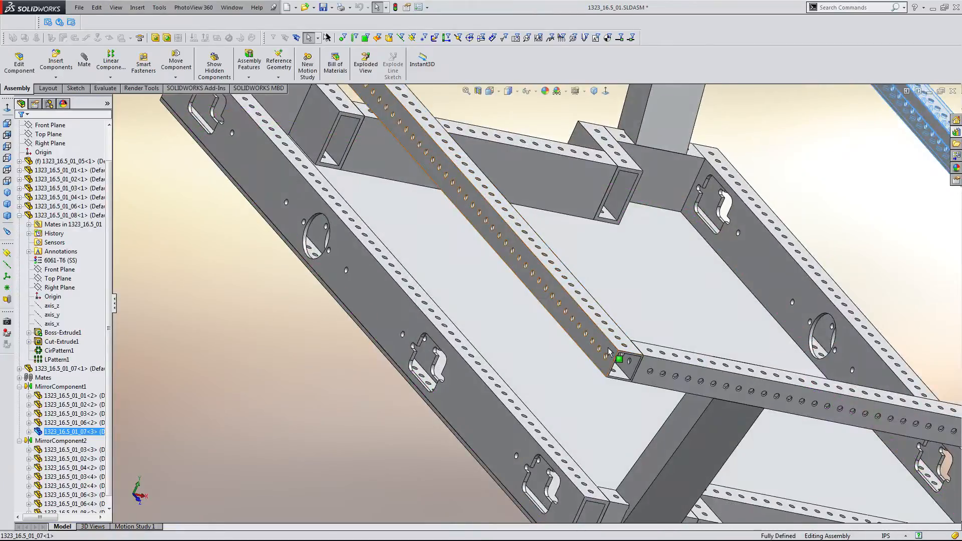
pyautogui.keyDown('ctrl'); pyautogui.click(608, 352); pyautogui.keyUp('ctrl')
pyautogui.scroll(5, 551, 357)
pyautogui.click(338, 383)
# - Evaluate the mass properties of the whole 1323_16.5_01 assembly
pyautogui.scroll(4, 353, 358)
pyautogui.moveTo(342, 320); pyautogui.dragTo(243, 330, button='middle')
pyautogui.scroll(-8, 501, 261)
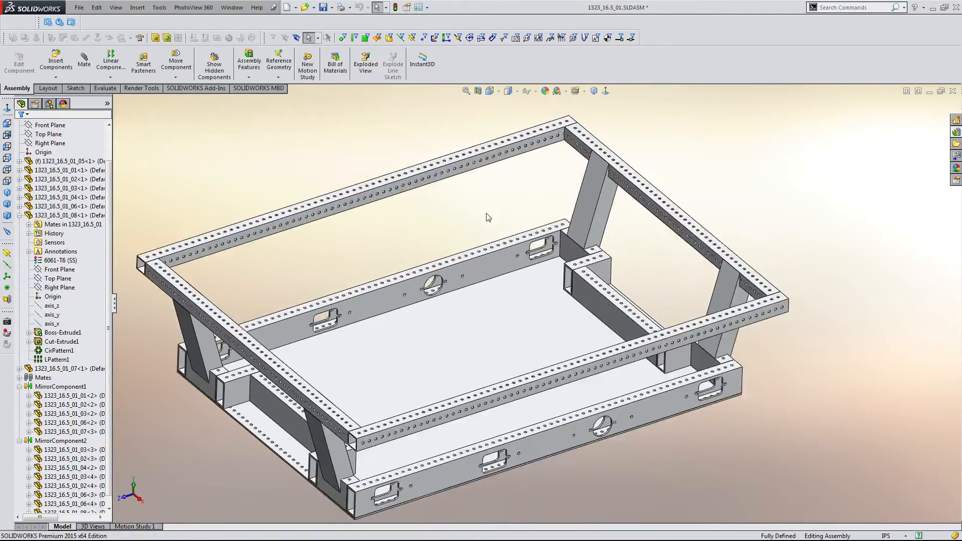
pyautogui.click(118, 90)
pyautogui.click(144, 77)
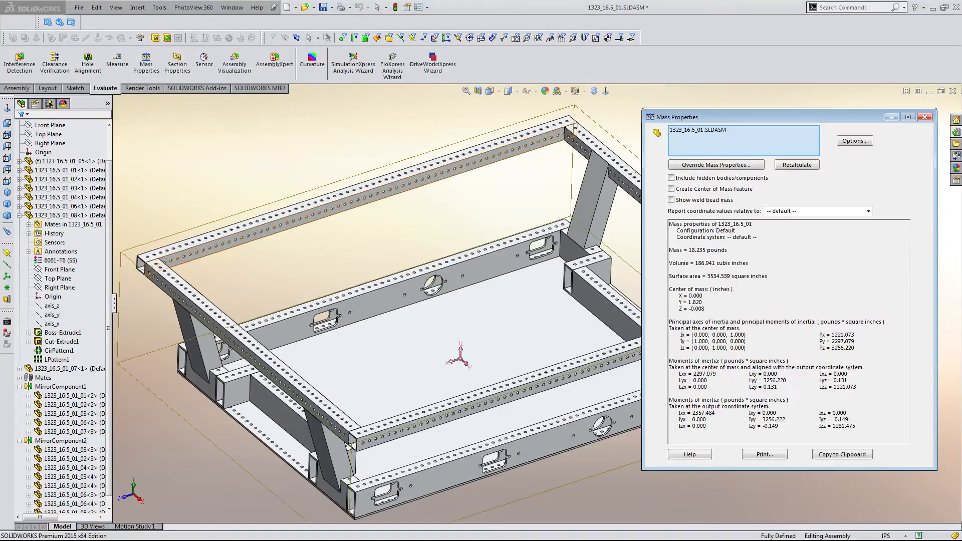
# - Evaluate the mass properties of the 1323_16.5_01_05 base plate on its own
pyautogui.click(924, 117)
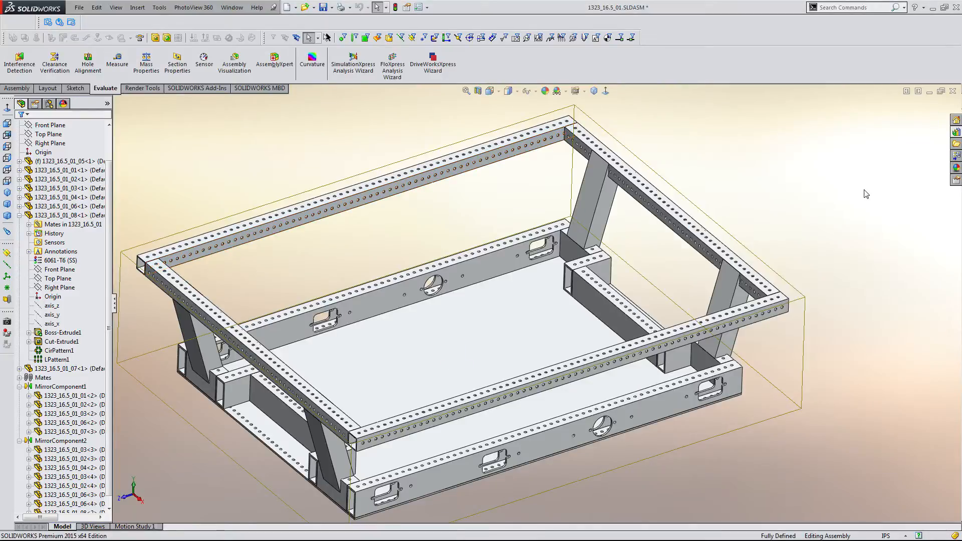
pyautogui.click(857, 195)
pyautogui.scroll(3, 534, 304)
pyautogui.scroll(-3, 611, 316)
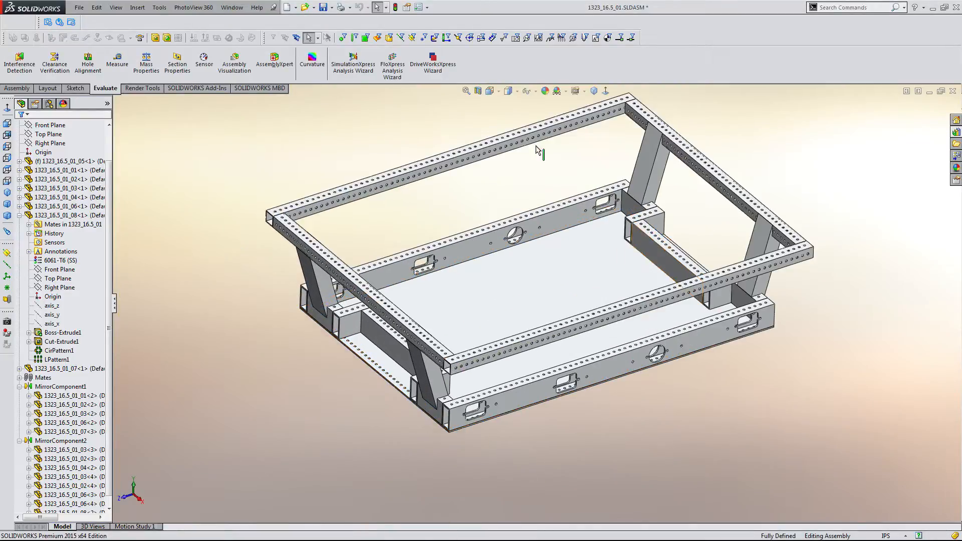
pyautogui.click(489, 314)
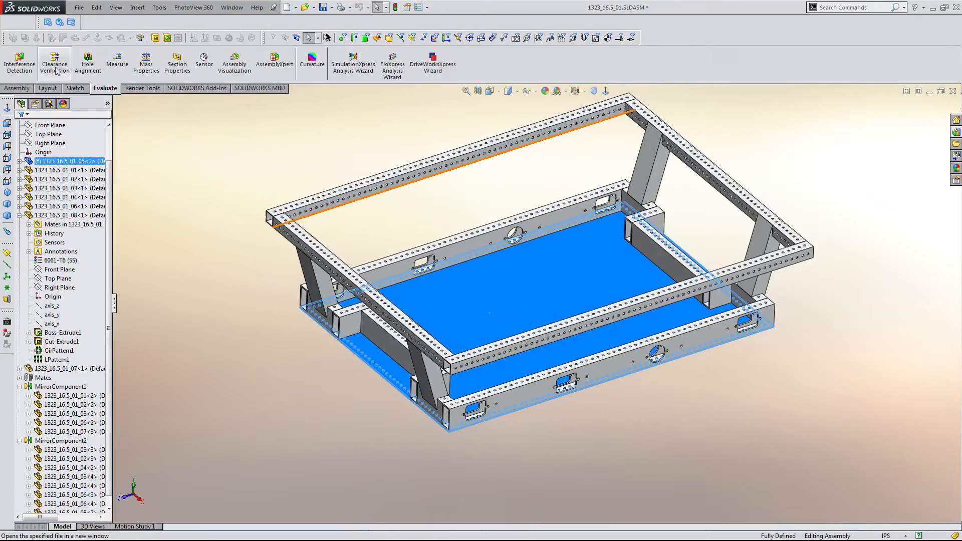
pyautogui.click(146, 62)
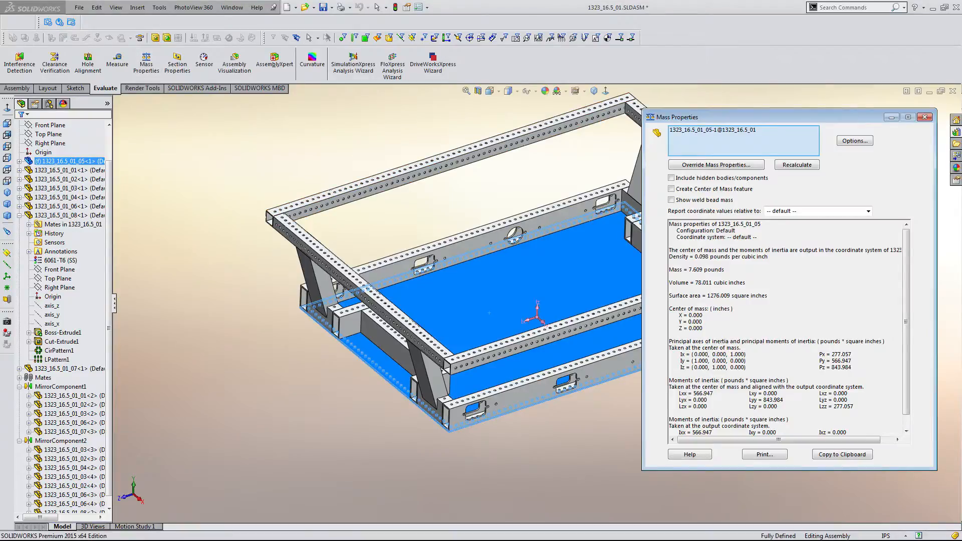
pyautogui.click(924, 117)
pyautogui.click(254, 350)
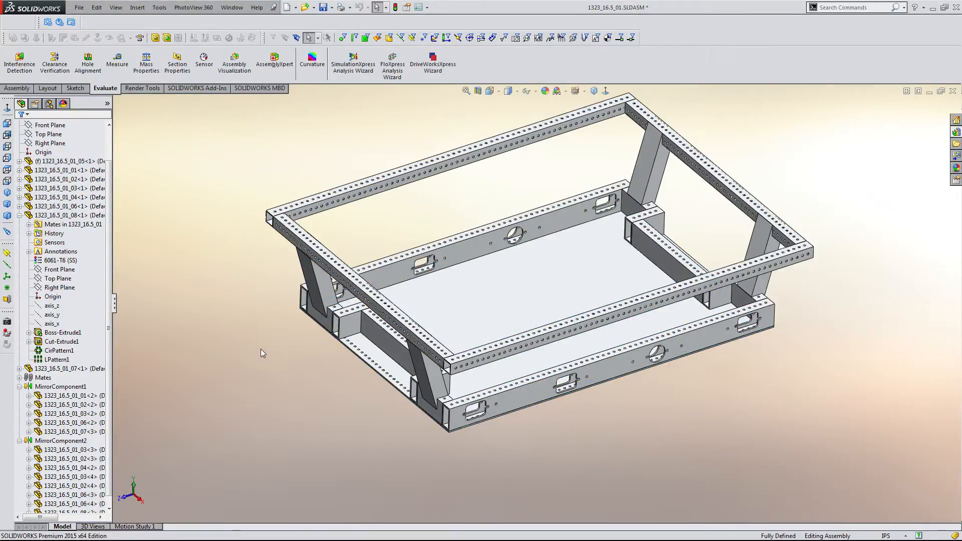
# - Open the 1323_16.5_01_04 cross tube at the end of the lower frame as a separate part
pyautogui.scroll(2, 266, 351)
pyautogui.scroll(-3, 504, 259)
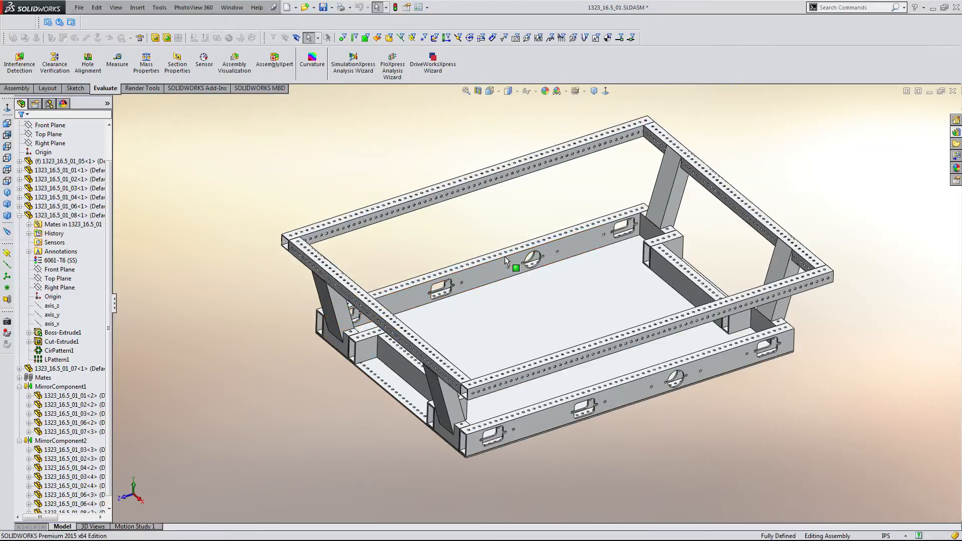
pyautogui.moveTo(504, 256); pyautogui.dragTo(443, 336, button='middle')
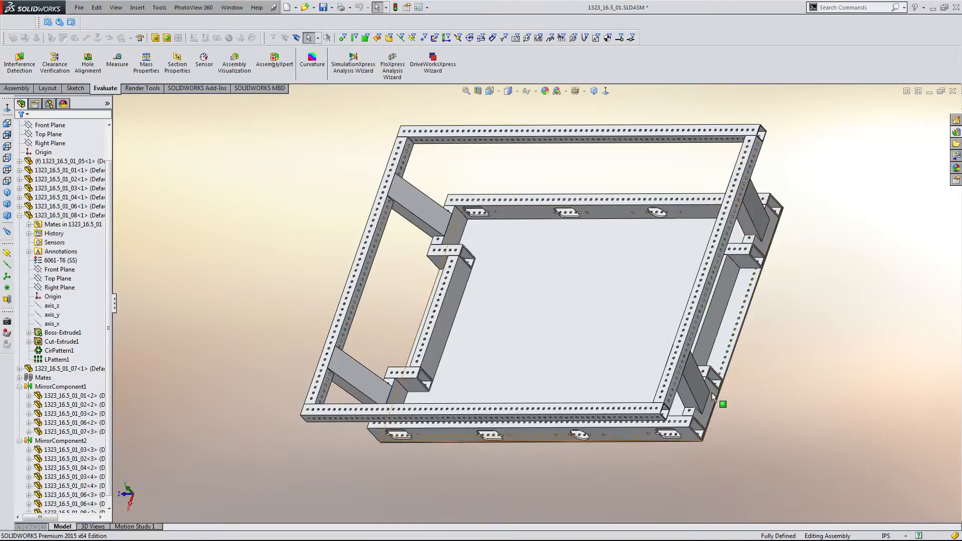
pyautogui.moveTo(532, 392); pyautogui.dragTo(446, 361, button='middle')
pyautogui.scroll(-3, 445, 362)
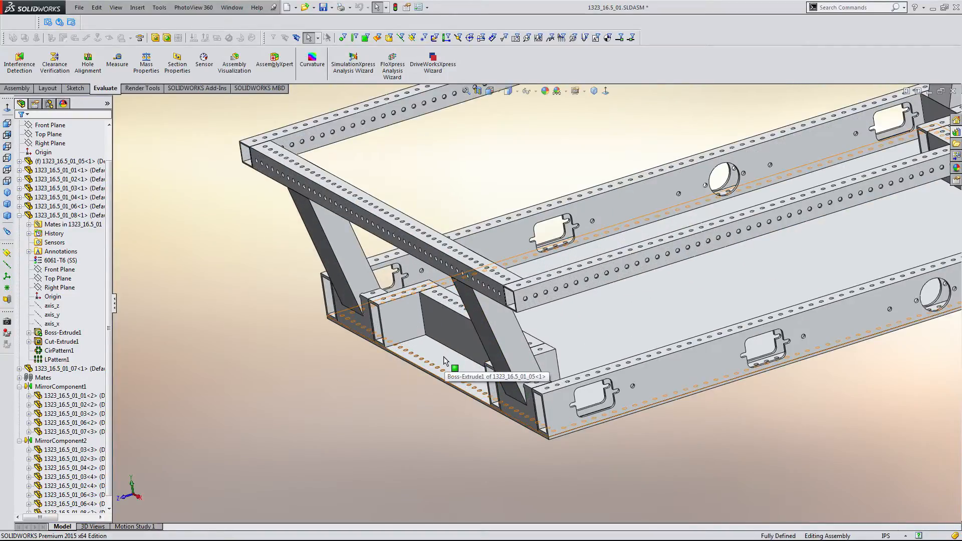
pyautogui.scroll(-2, 444, 351)
pyautogui.moveTo(447, 333); pyautogui.dragTo(481, 390, button='middle')
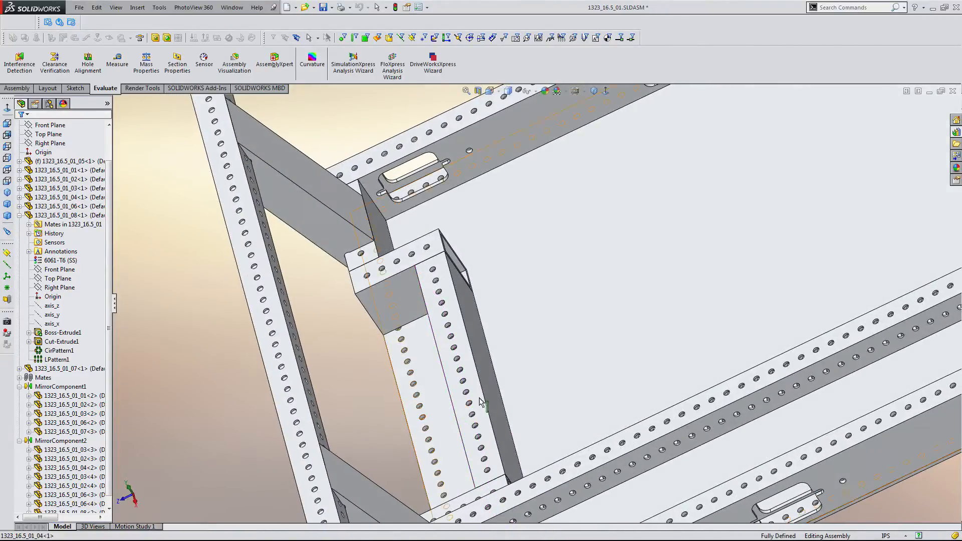
pyautogui.click(495, 384)
pyautogui.click(522, 328)
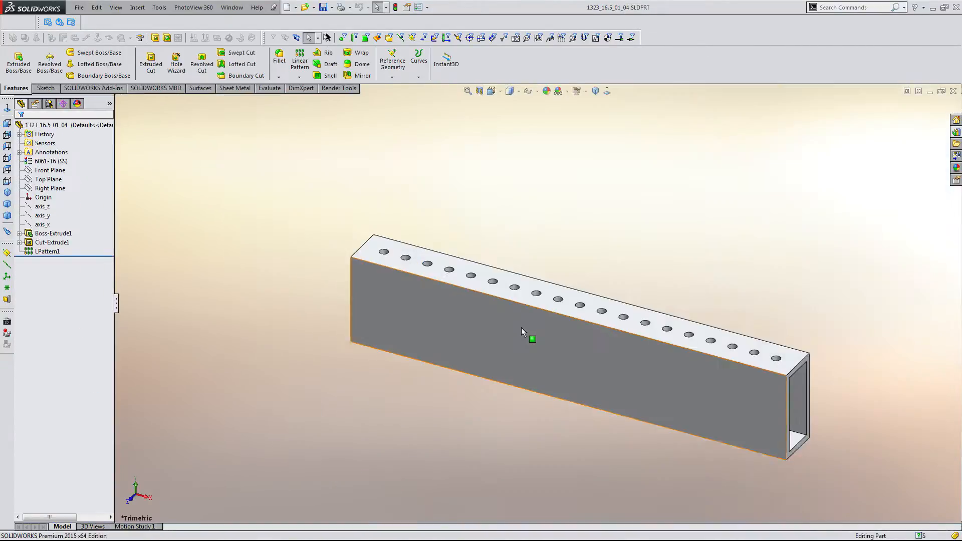
# - Edit Sketch1 of Boss-Extrude1 to set the tube's wall thickness to 0.0625 in, moving the dimension clear of the profile
pyautogui.scroll(4, 522, 328)
pyautogui.moveTo(522, 328); pyautogui.dragTo(493, 353, button='middle')
pyautogui.scroll(-5, 624, 353)
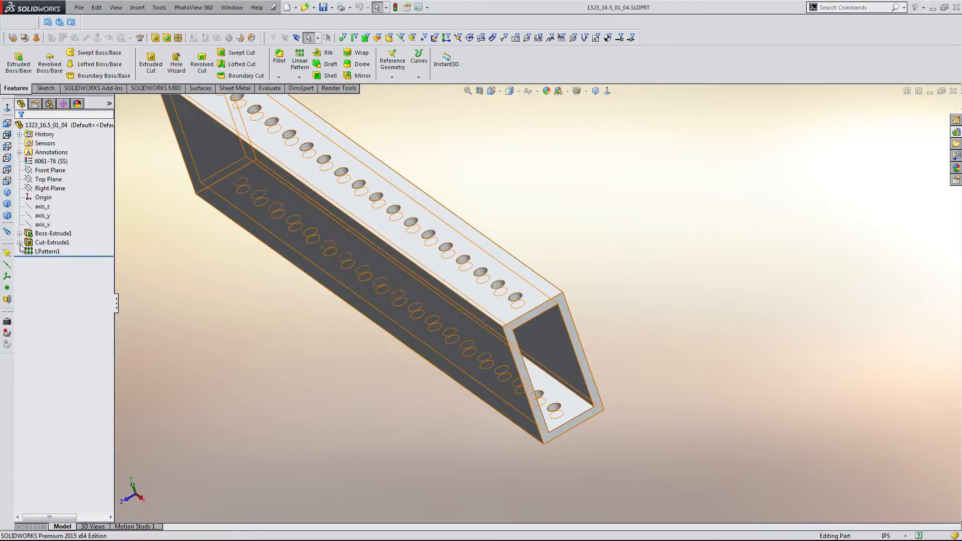
pyautogui.click(20, 243)
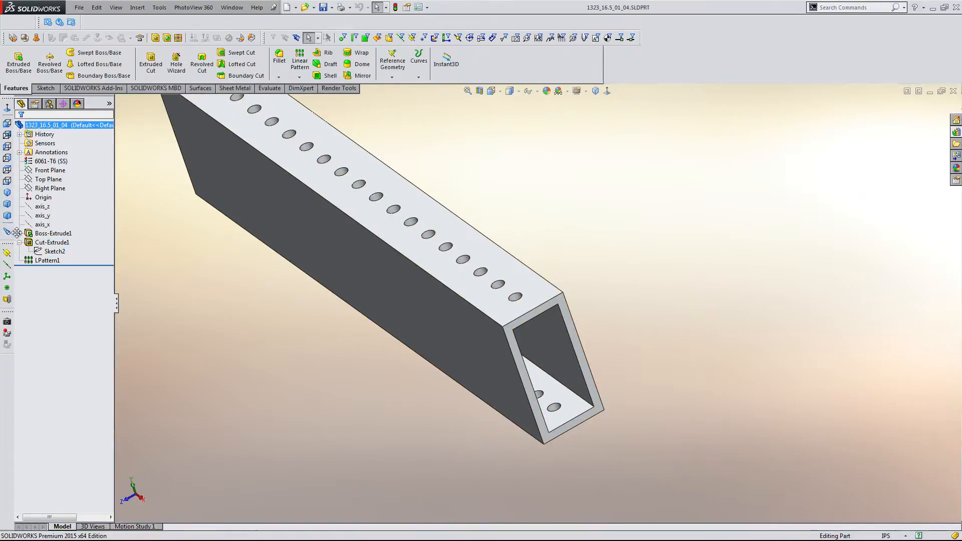
pyautogui.click(20, 233)
pyautogui.click(40, 251)
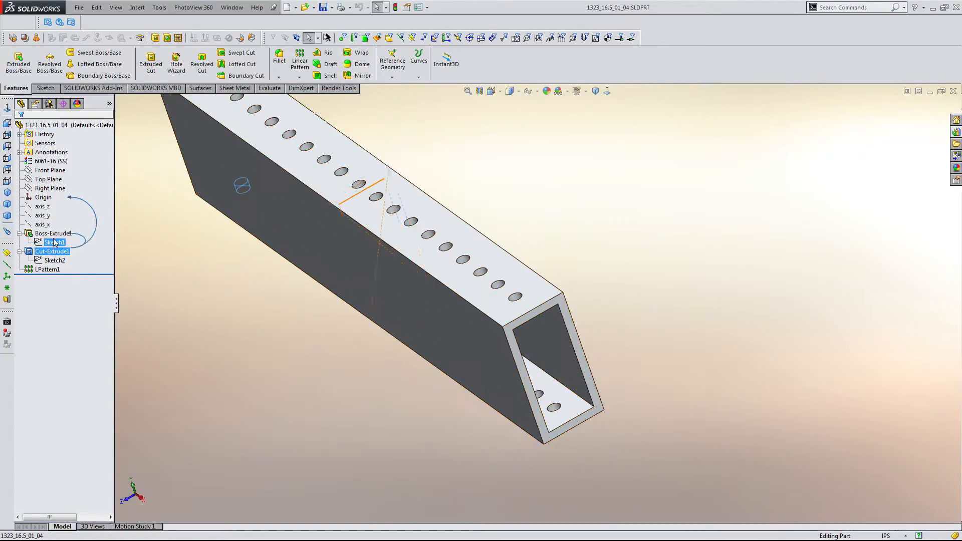
pyautogui.rightClick(53, 242)
pyautogui.click(58, 212)
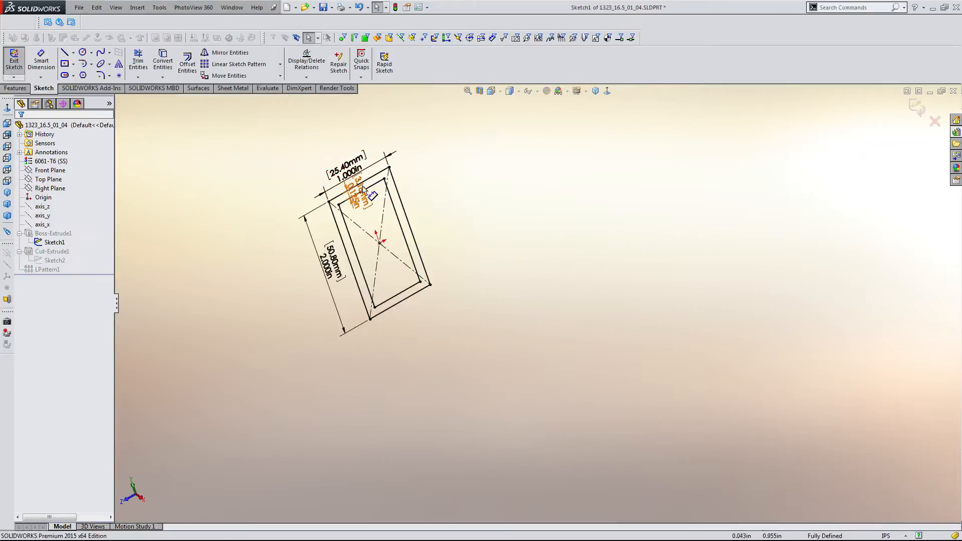
pyautogui.moveTo(384, 188); pyautogui.dragTo(446, 183)
pyautogui.doubleClick(446, 183)
pyautogui.write('1/16')
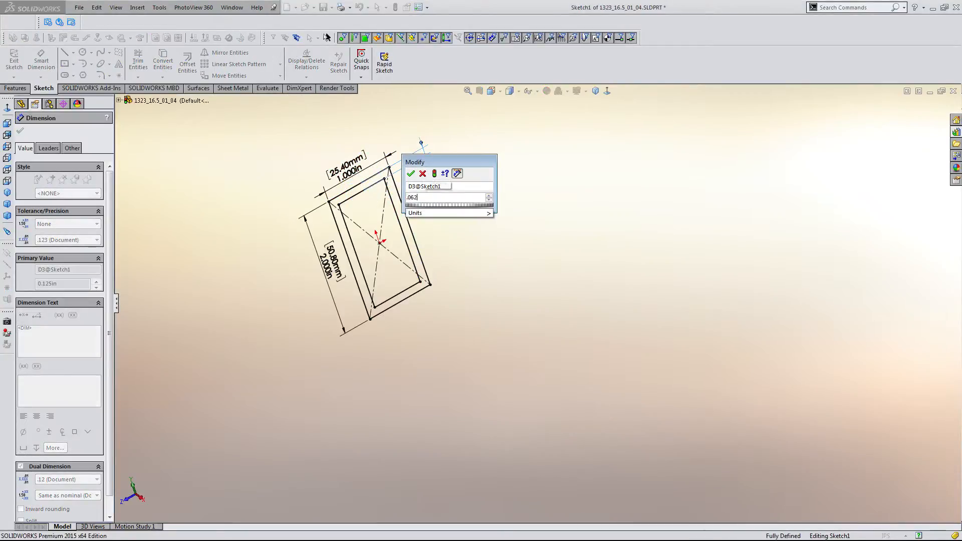
pyautogui.press('Return')
pyautogui.click(334, 139)
pyautogui.click(14, 59)
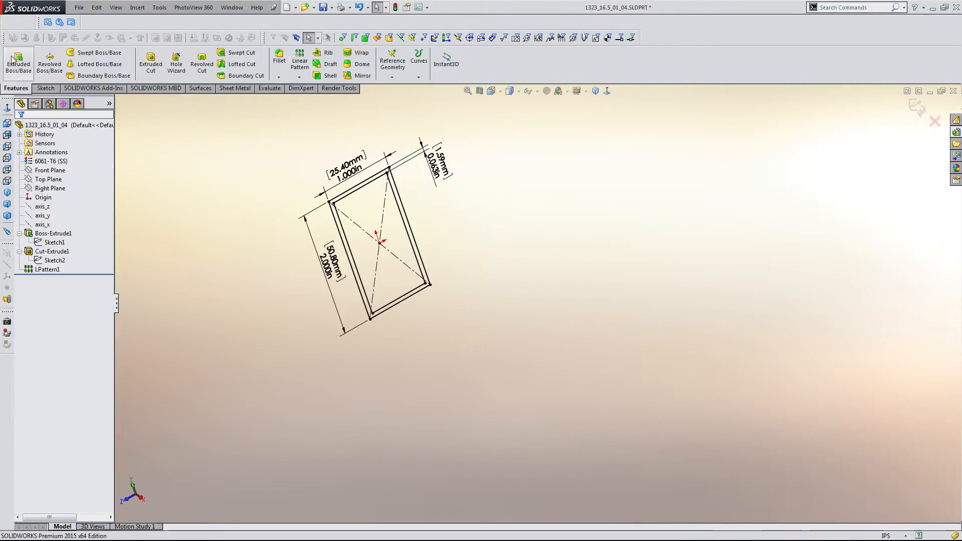
# - Save and close the 1323_16.5_01_04 part, returning to the 1323_16.5_01 assembly
pyautogui.click(324, 7)
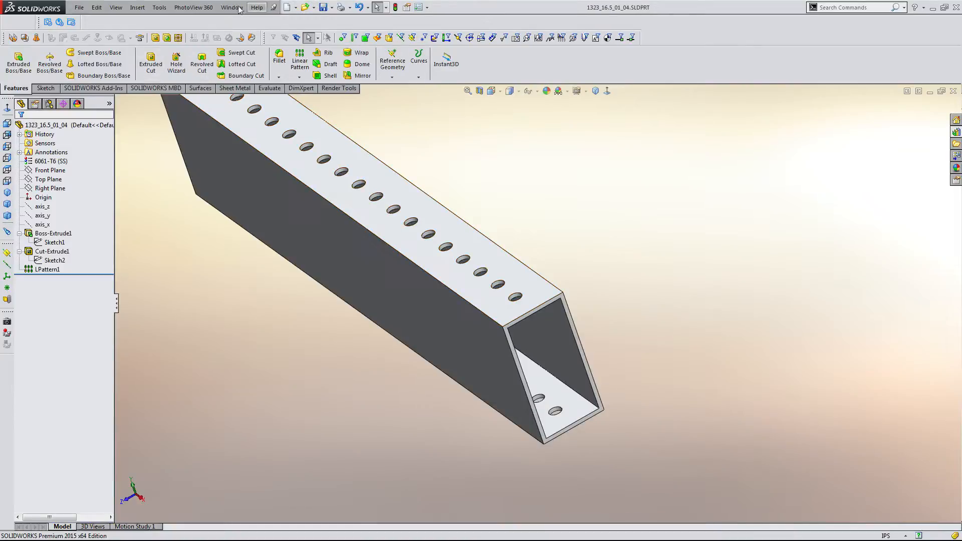
pyautogui.click(79, 8)
pyautogui.click(87, 34)
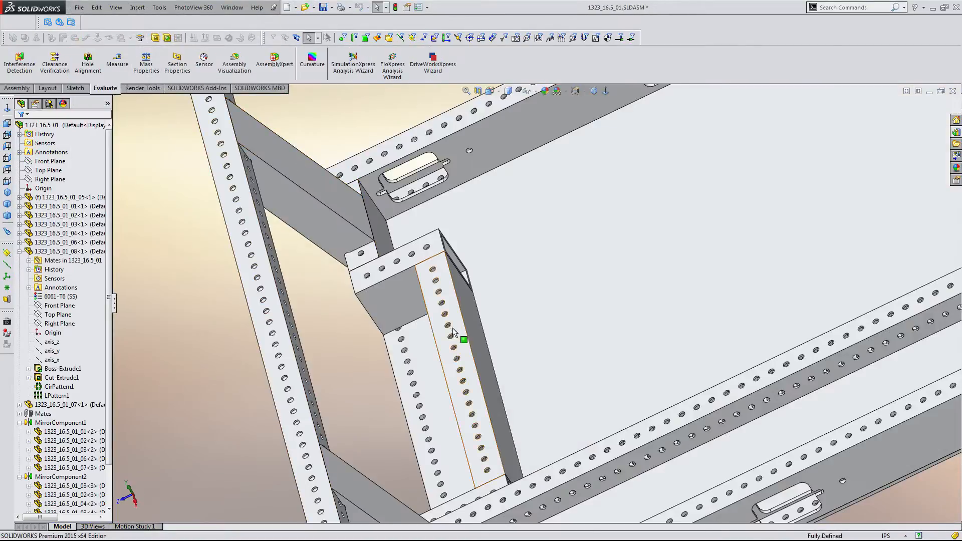
# - Open the short 1323_16.5_01_03 tube beside the lower frame's end cross tube as a separate part
pyautogui.scroll(2, 452, 328)
pyautogui.moveTo(453, 328); pyautogui.dragTo(509, 257, button='middle')
pyautogui.scroll(1, 509, 257)
pyautogui.scroll(-3, 402, 321)
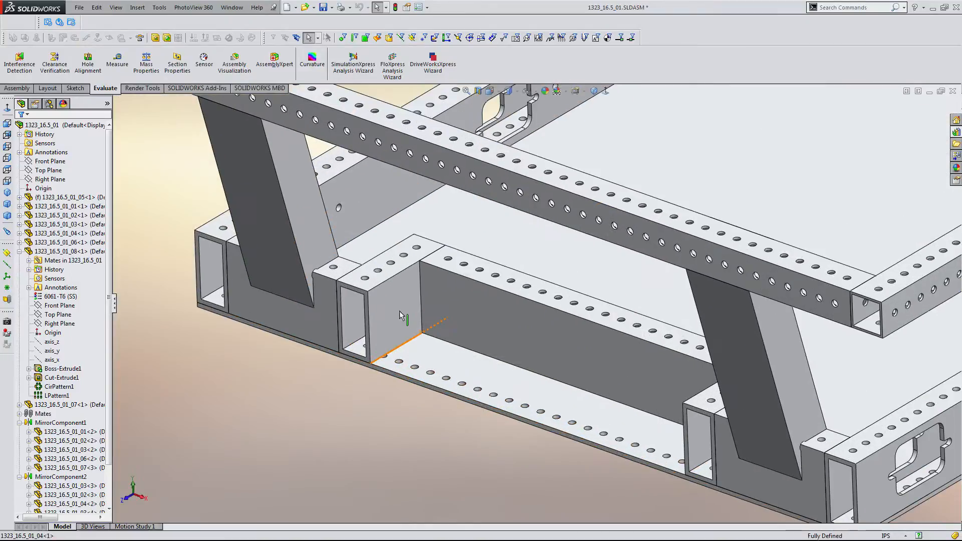
pyautogui.click(398, 310)
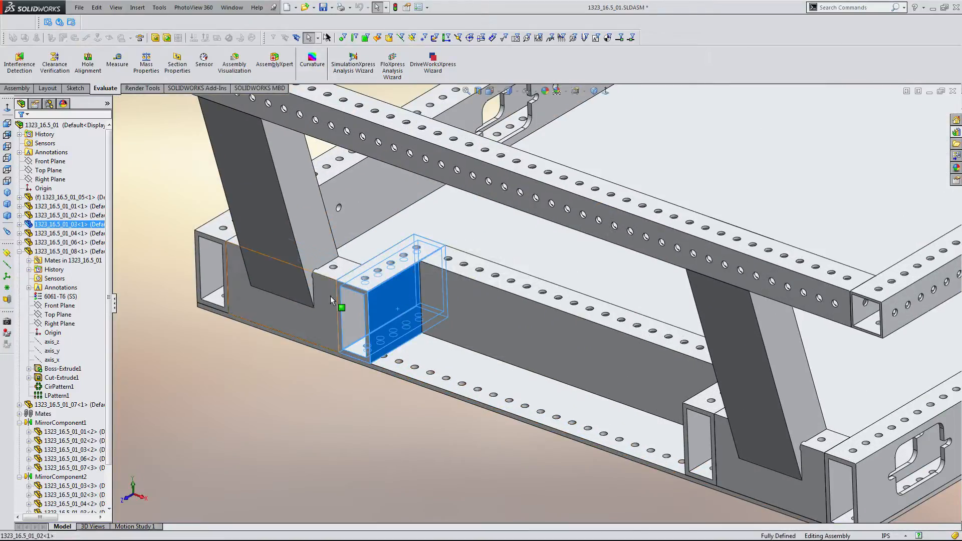
pyautogui.click(404, 236)
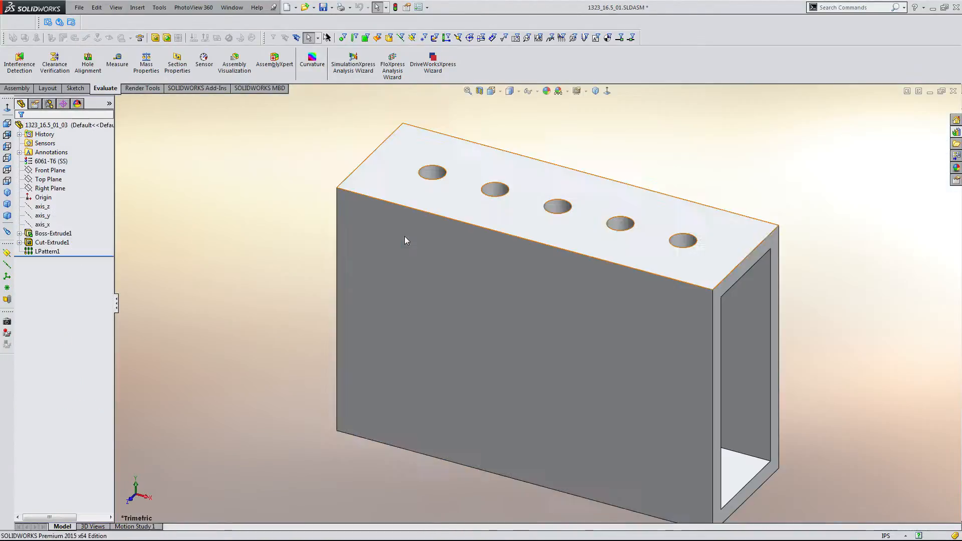
# - Edit Sketch1 of the short tube's Boss-Extrude1 and set its wall thickness to 0.0625 in
pyautogui.click(48, 242)
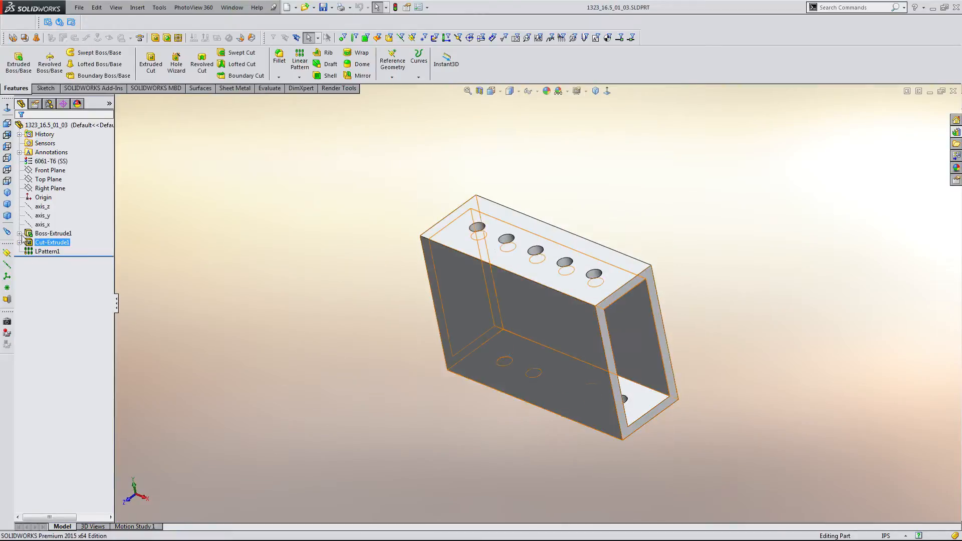
pyautogui.click(20, 233)
pyautogui.click(41, 242)
pyautogui.click(52, 210)
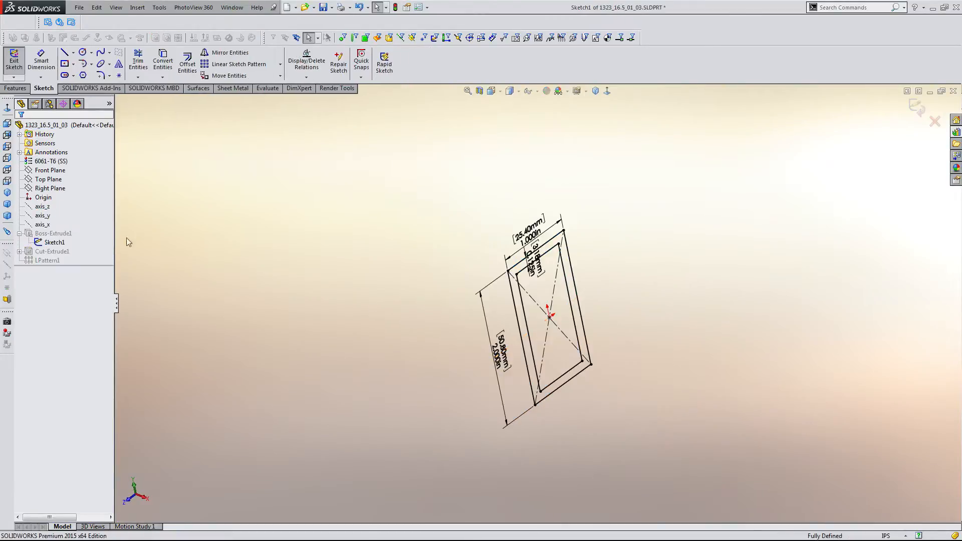
pyautogui.doubleClick(632, 258)
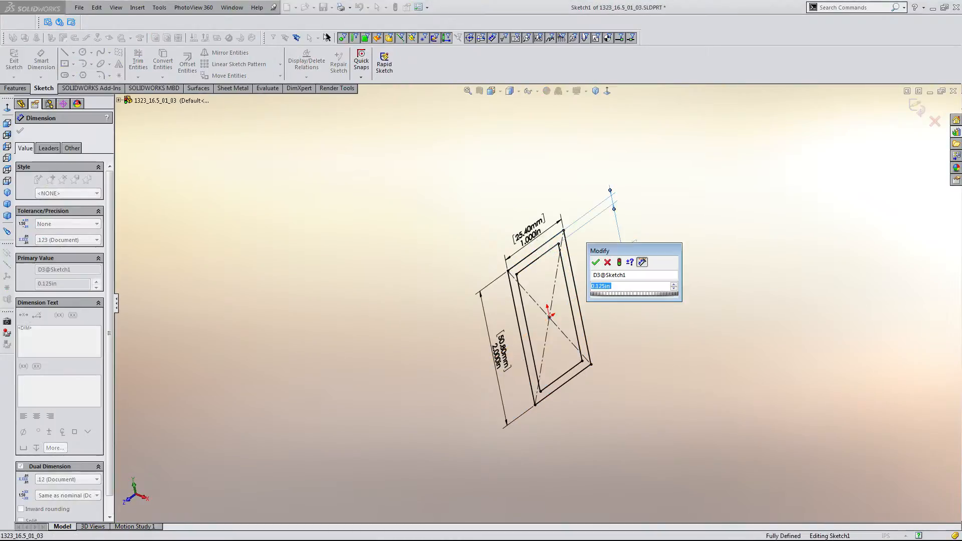
pyautogui.write('.0625')
pyautogui.press('Return')
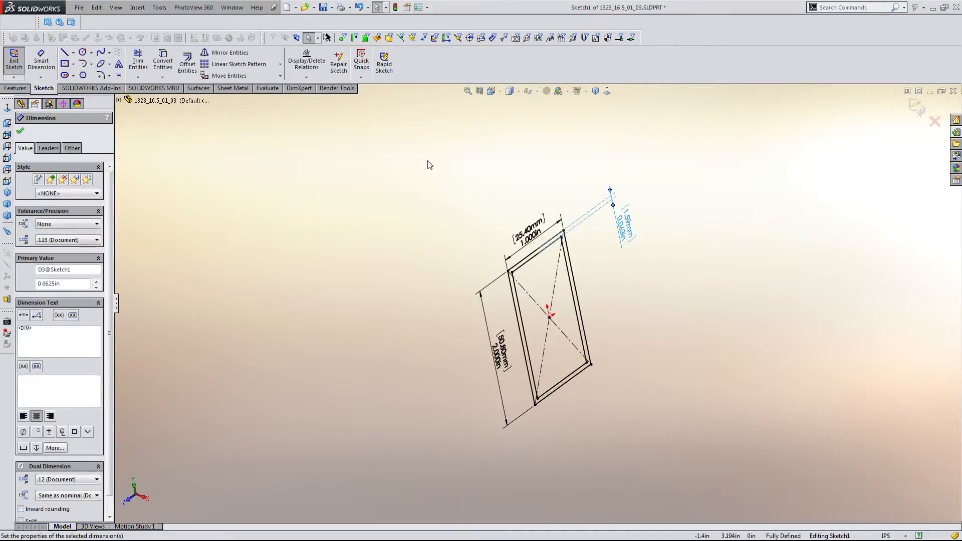
pyautogui.click(427, 161)
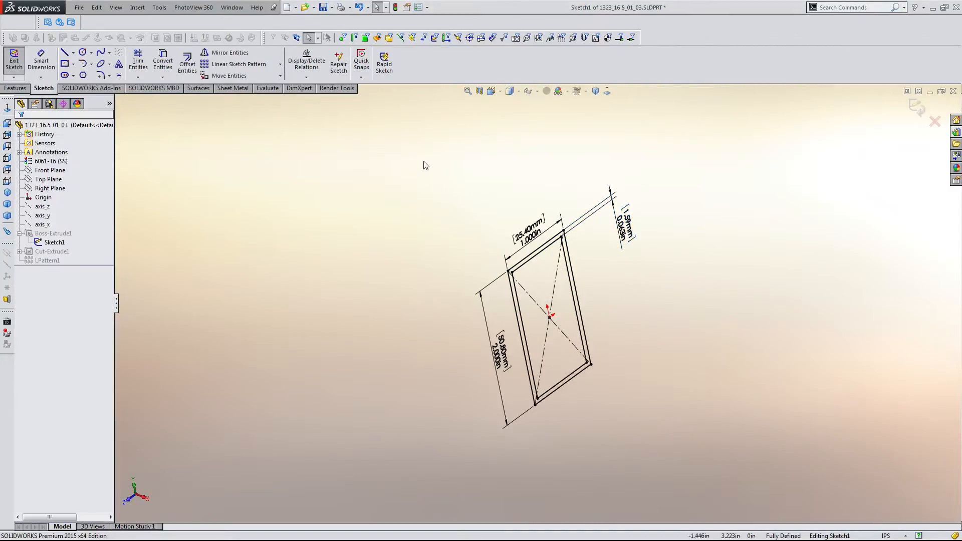
pyautogui.click(14, 59)
# - Save the 1323_16.5_01_03 part and close it to go back to the frame assembly
pyautogui.click(323, 7)
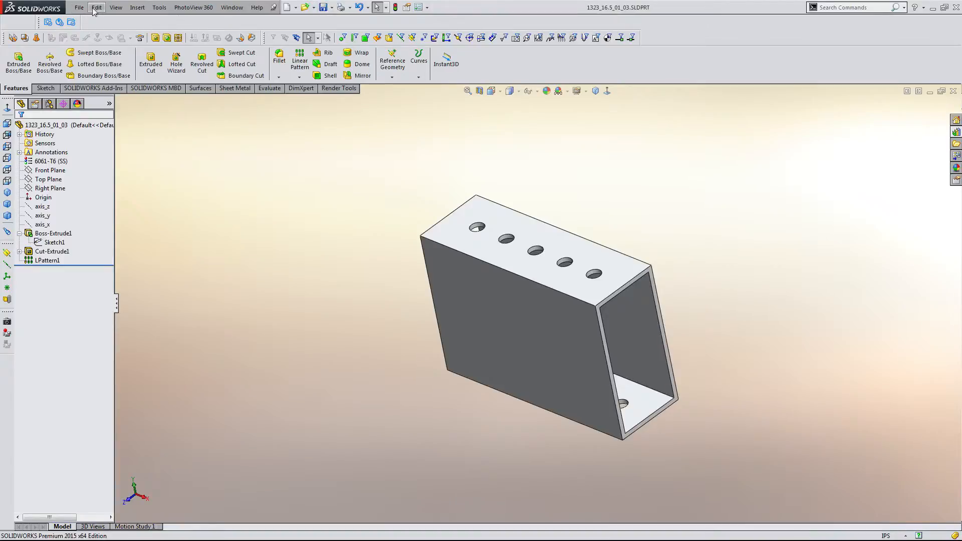
pyautogui.click(79, 7)
pyautogui.click(103, 41)
# - Examine the drivetrain frame from several angles, including the lower end tubes and the upper rectangle from above
pyautogui.scroll(7, 315, 205)
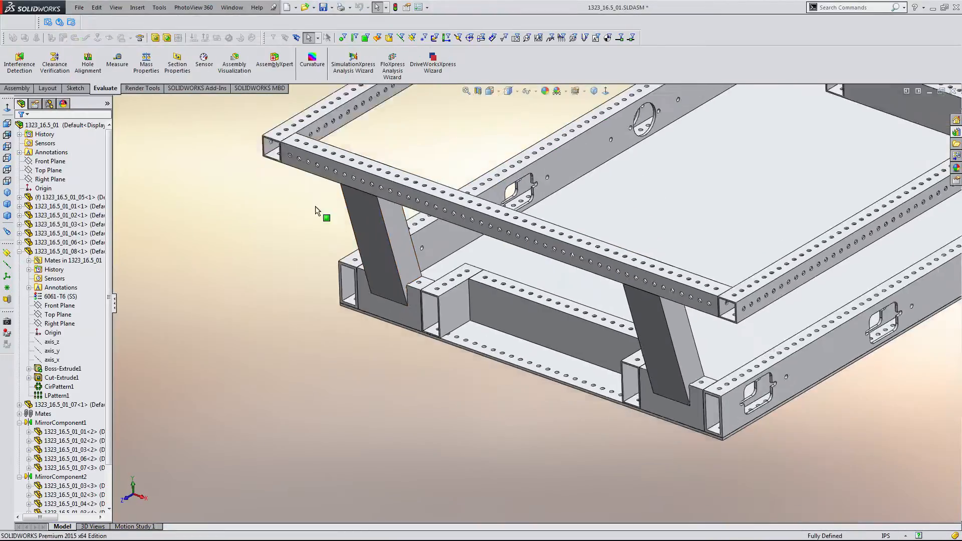
pyautogui.scroll(-4, 641, 279)
pyautogui.scroll(5, 641, 278)
pyautogui.moveTo(642, 279); pyautogui.dragTo(314, 198, button='middle')
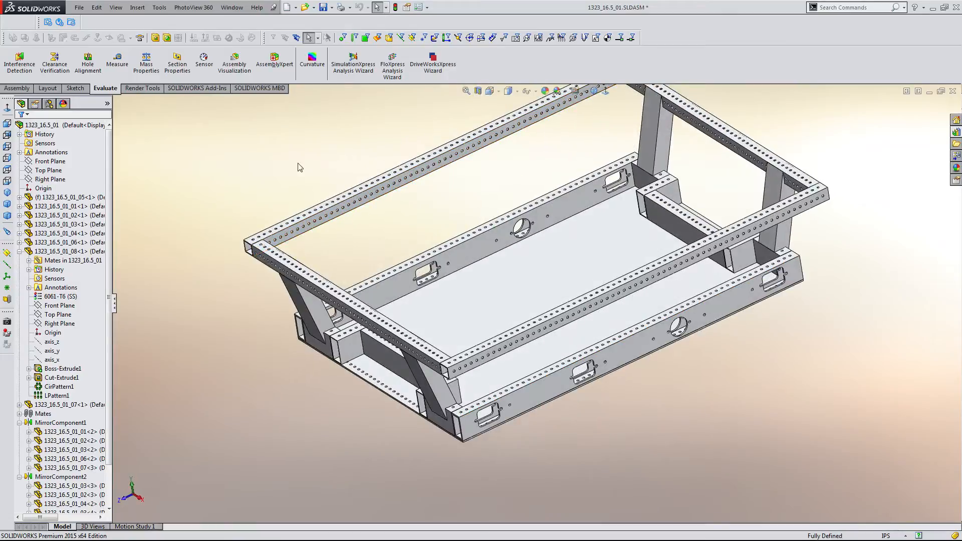
pyautogui.scroll(1, 298, 163)
pyautogui.moveTo(299, 165); pyautogui.dragTo(322, 205, button='middle')
pyautogui.scroll(-1, 593, 293)
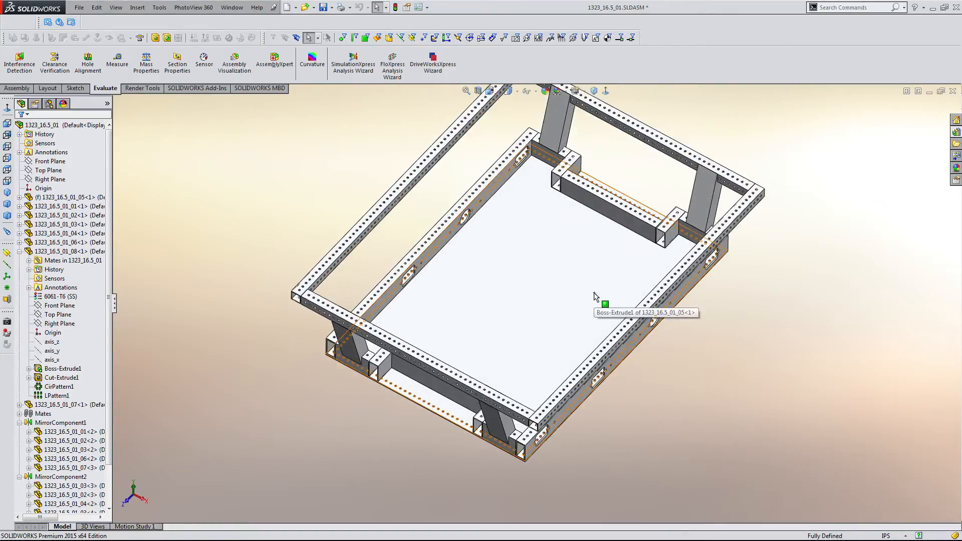
pyautogui.moveTo(594, 292); pyautogui.dragTo(434, 302, button='middle')
pyautogui.scroll(-2, 402, 284)
pyautogui.scroll(3, 433, 302)
pyautogui.moveTo(495, 260); pyautogui.dragTo(483, 356, button='middle')
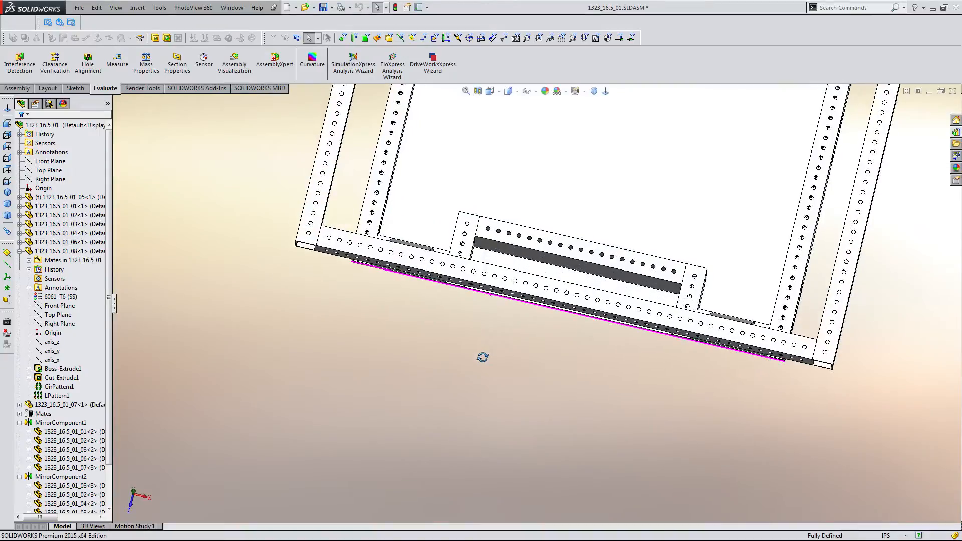
pyautogui.click(525, 290)
pyautogui.click(519, 359)
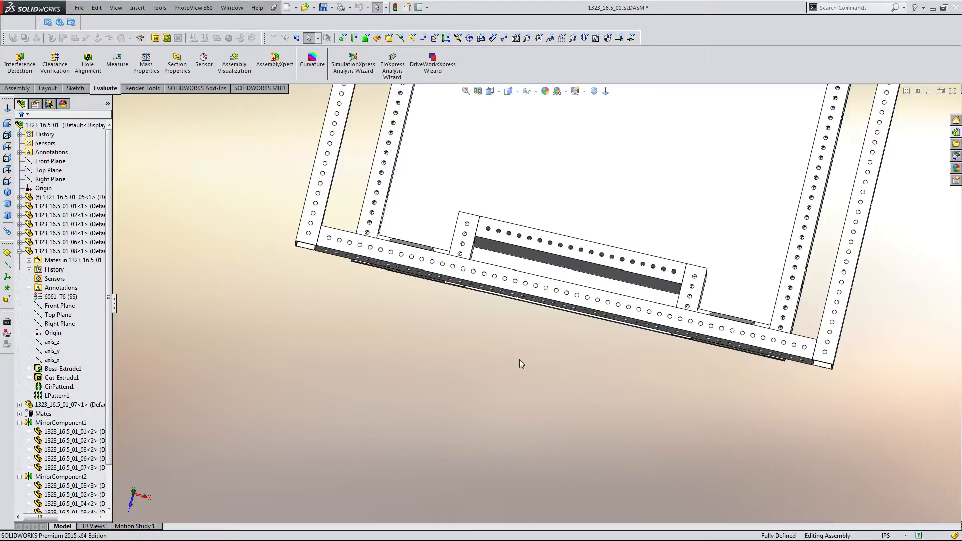
# - Open the 1323_16.5_01_08 end tube of the upper rectangle as a separate part
pyautogui.moveTo(519, 359); pyautogui.dragTo(603, 327, button='middle')
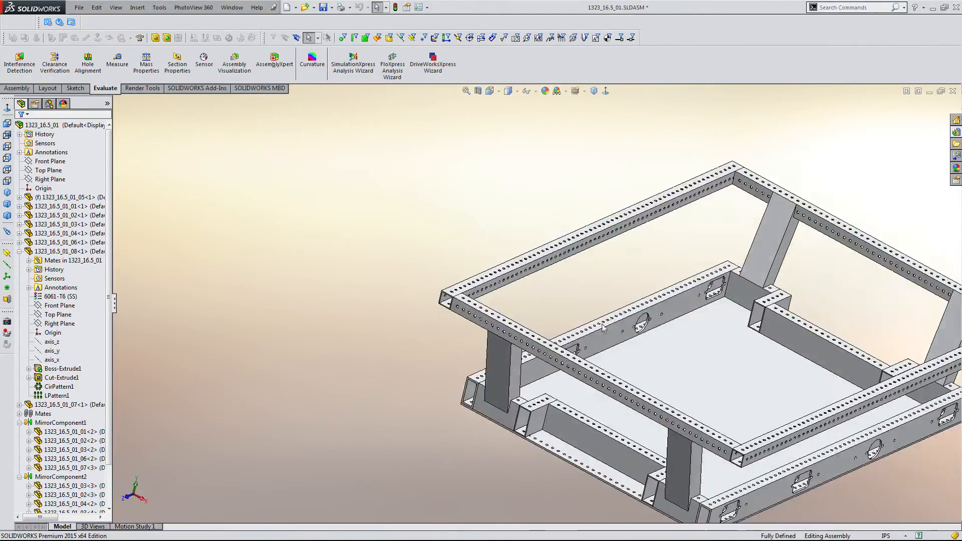
pyautogui.scroll(-5, 593, 355)
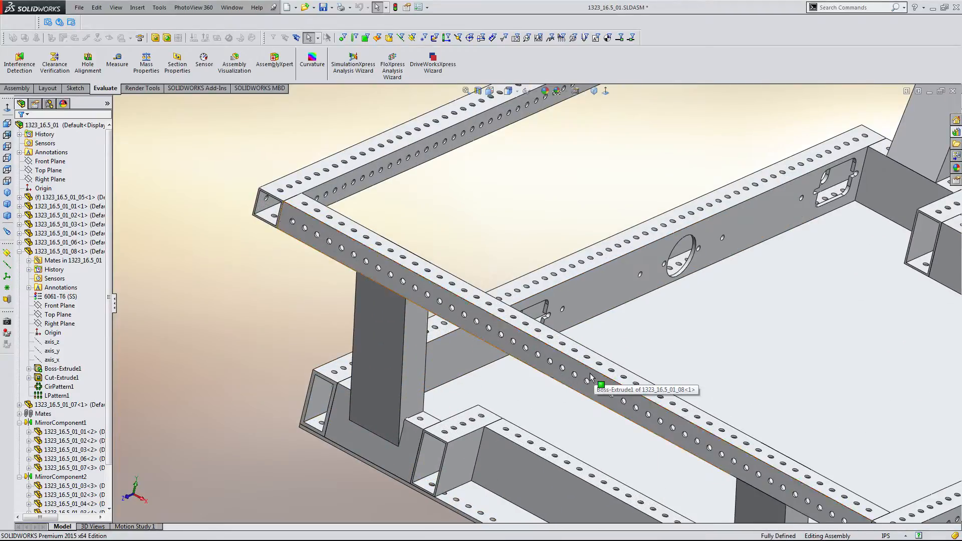
pyautogui.click(591, 372)
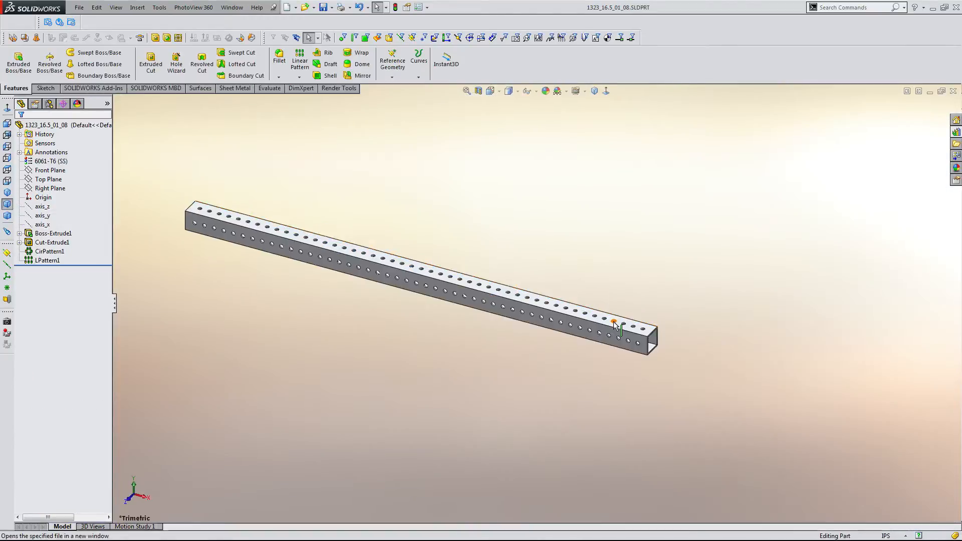
# - Edit Boss-Extrude1 of the tube and set its mid-plane extrusion depth to 7 in
pyautogui.rightClick(40, 233)
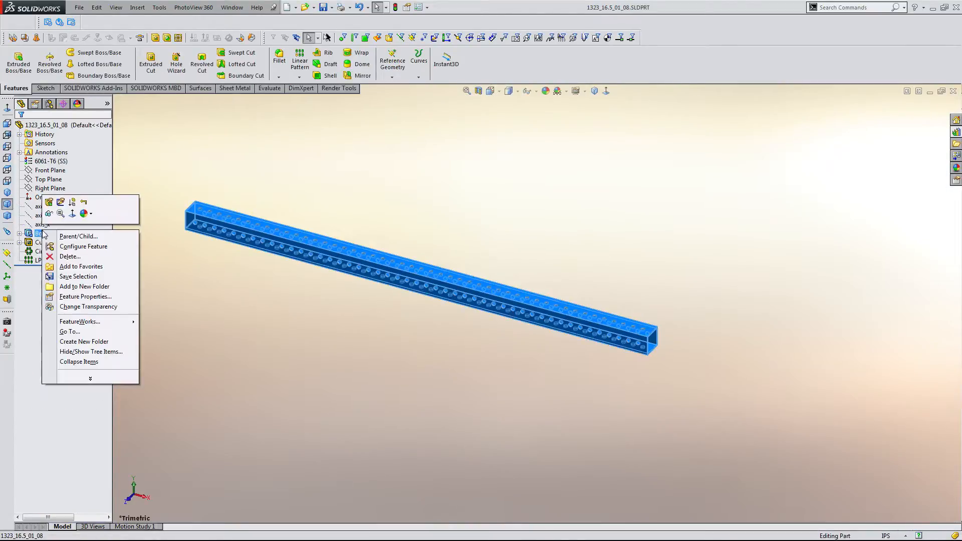
pyautogui.click(49, 202)
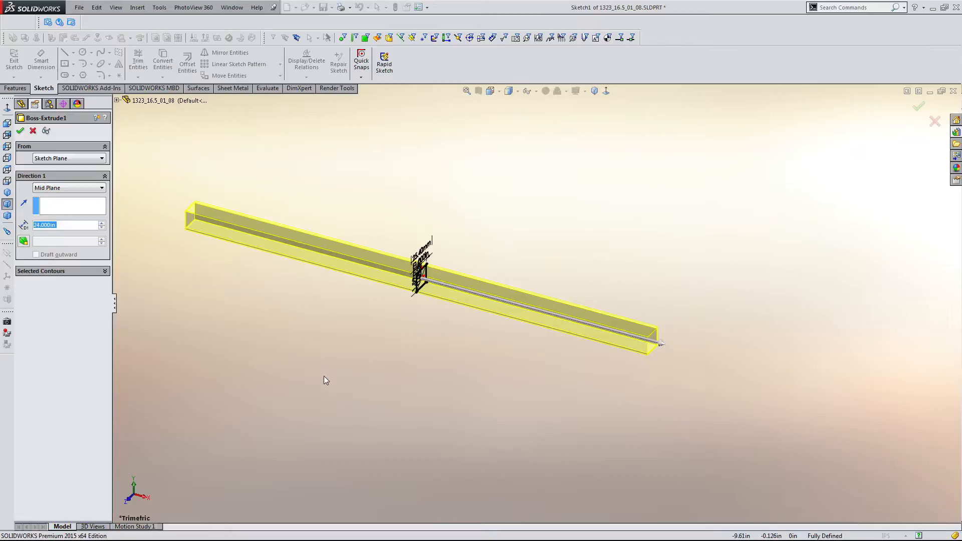
pyautogui.write('7')
pyautogui.press('Return')
pyautogui.press('Return')
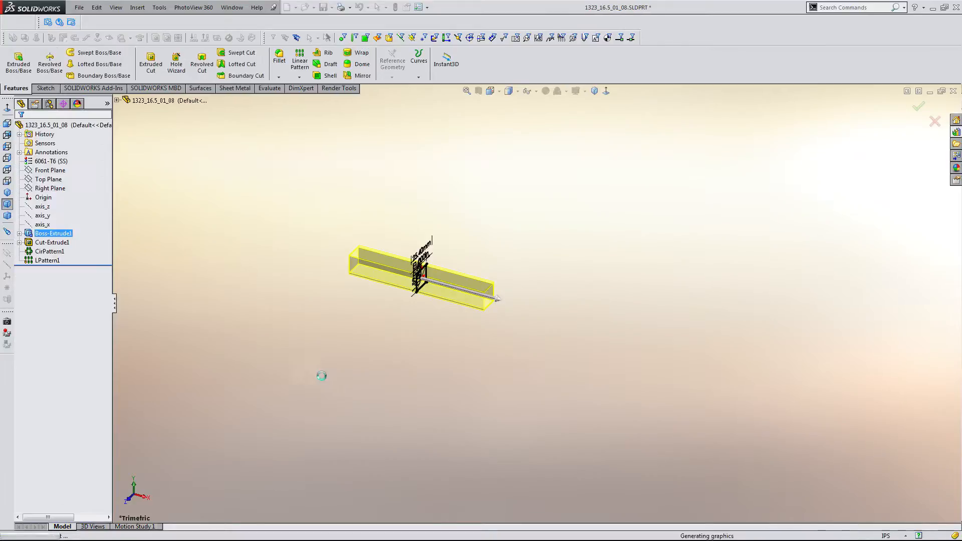
# - Edit LPattern1 and reduce the hole pattern along the shortened tube to 13 instances
pyautogui.scroll(-4, 364, 284)
pyautogui.rightClick(64, 263)
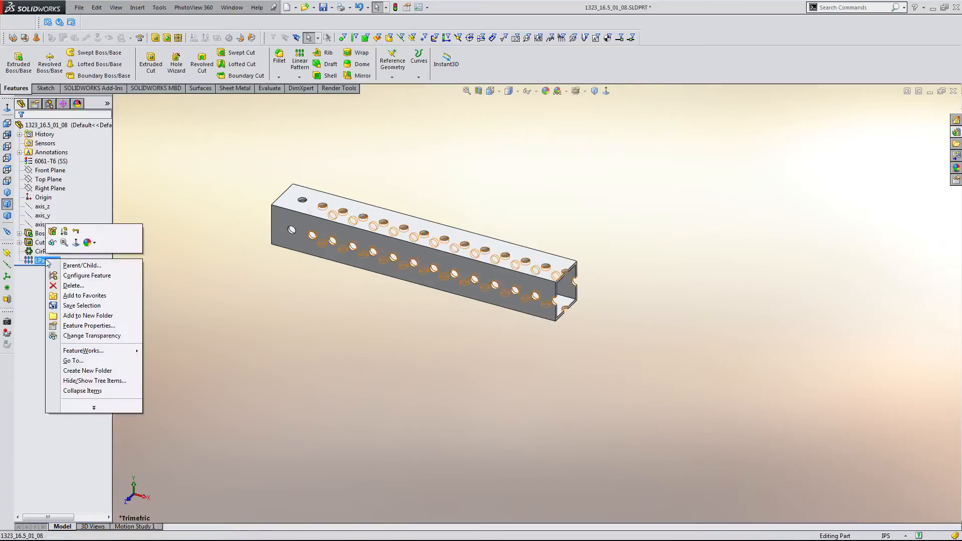
pyautogui.click(60, 236)
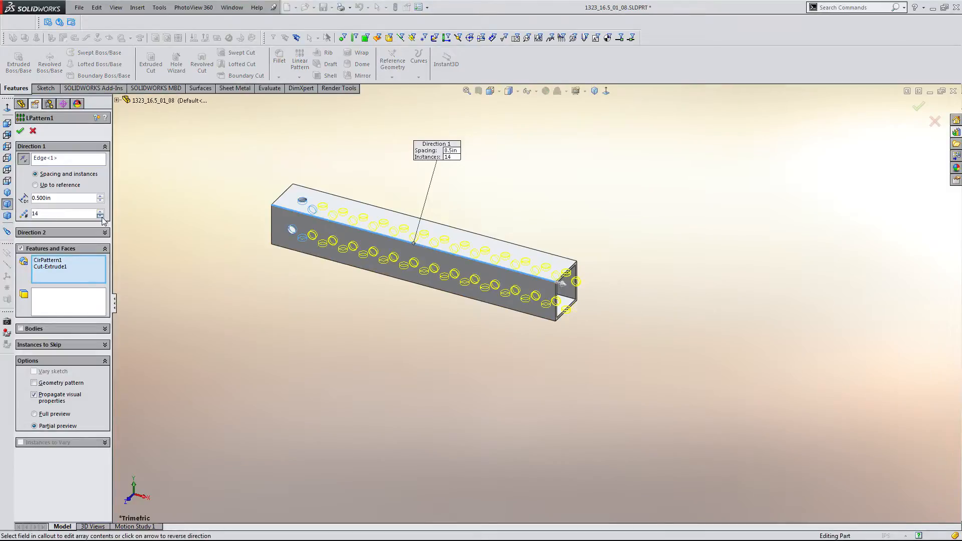
pyautogui.press('Return')
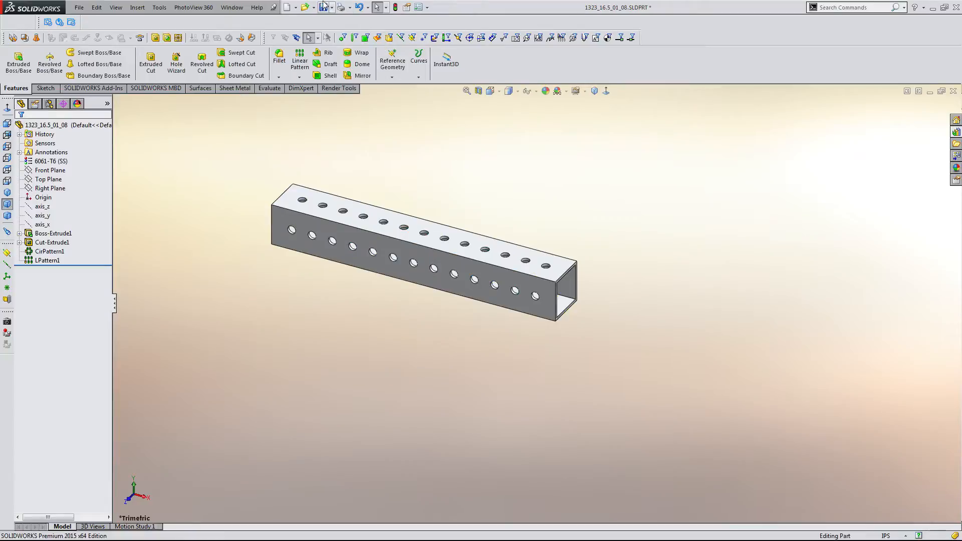
# - Save the 1323_16.5_01_08 part and close it to go back to the frame assembly
pyautogui.click(80, 7)
pyautogui.click(94, 42)
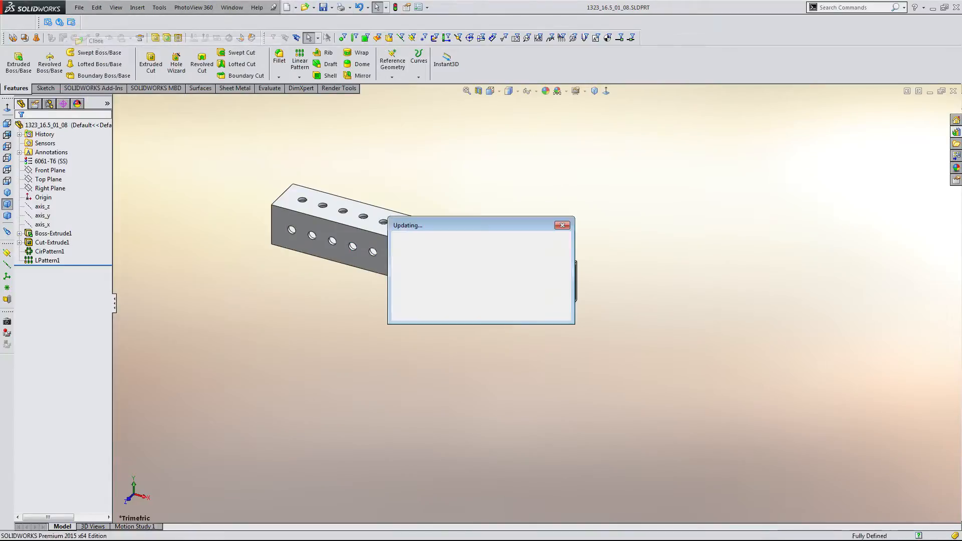
pyautogui.scroll(4, 506, 268)
pyautogui.scroll(-4, 576, 352)
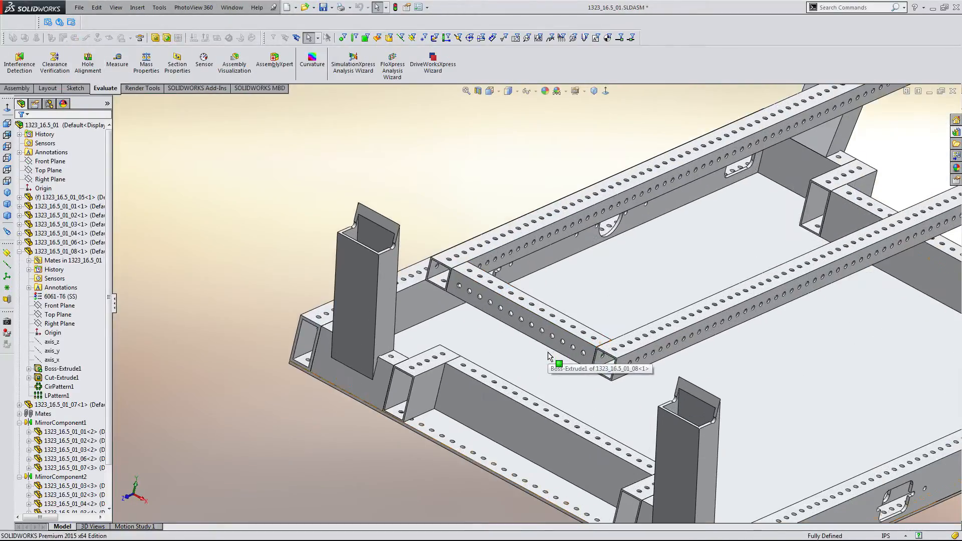
# - Delete the Coincident15 mate that centres the 1323_16.5_01_08 end tube on the frame
pyautogui.scroll(4, 554, 357)
pyautogui.moveTo(554, 356)
pyautogui.mouseDown(button='middle')
pyautogui.moveTo(529, 296)
pyautogui.moveTo(563, 285)
pyautogui.moveTo(578, 326)
pyautogui.moveTo(563, 363)
pyautogui.mouseUp(button='middle')
pyautogui.scroll(-5, 560, 357)
pyautogui.click(559, 357)
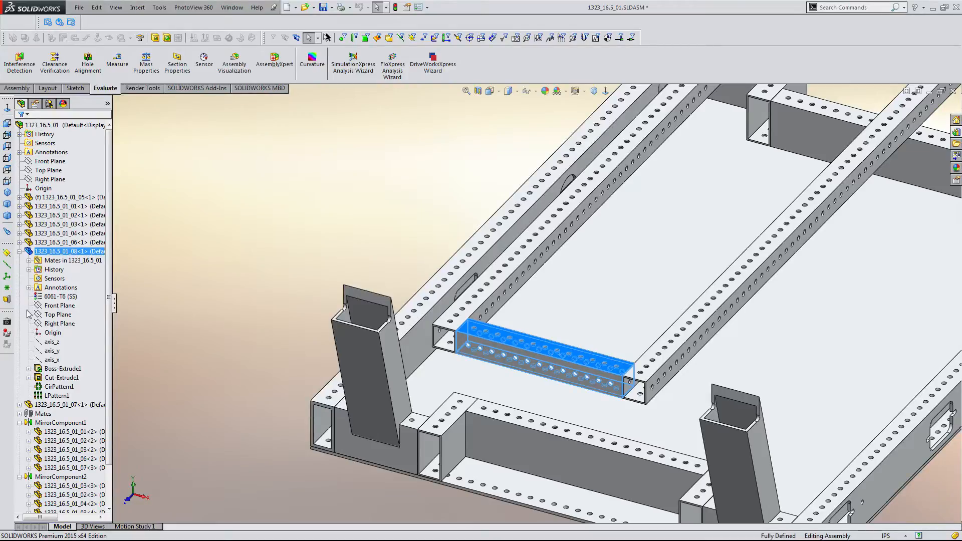
pyautogui.click(29, 260)
pyautogui.click(74, 289)
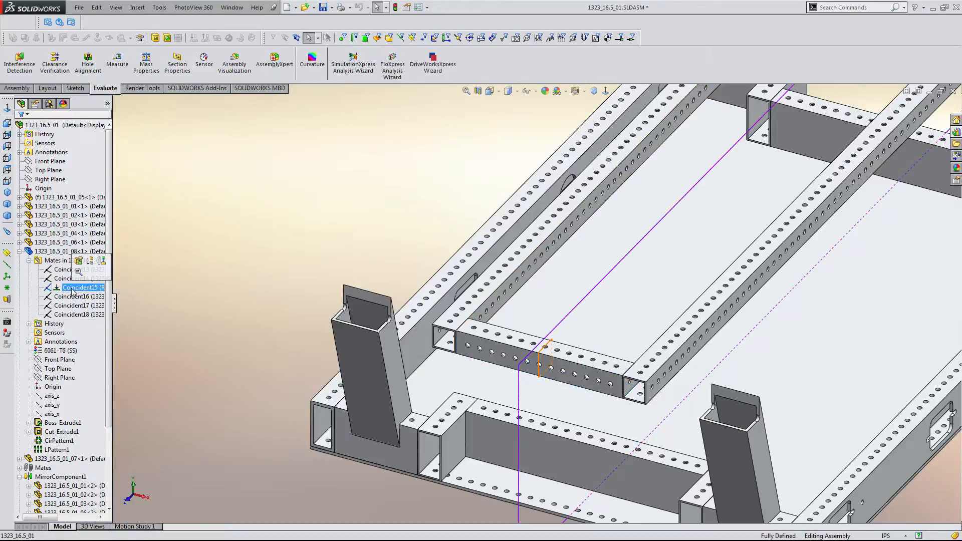
pyautogui.moveTo(73, 290)
pyautogui.press('Delete')
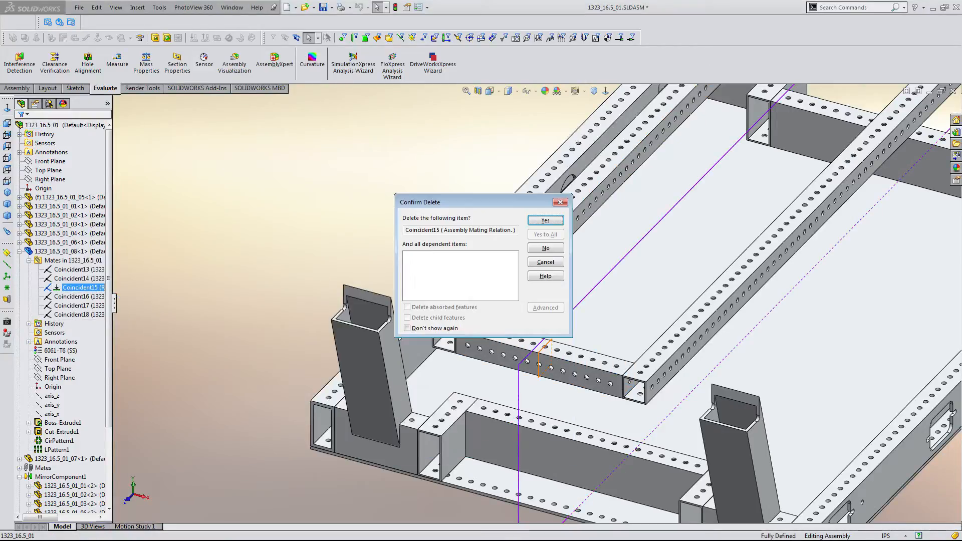
pyautogui.click(545, 220)
# - Move the freed 1323_16.5_01_08 end tube outward, together with its attached upper rail
pyautogui.moveTo(453, 328); pyautogui.dragTo(313, 296)
pyautogui.moveTo(303, 336); pyautogui.dragTo(371, 396, button='middle')
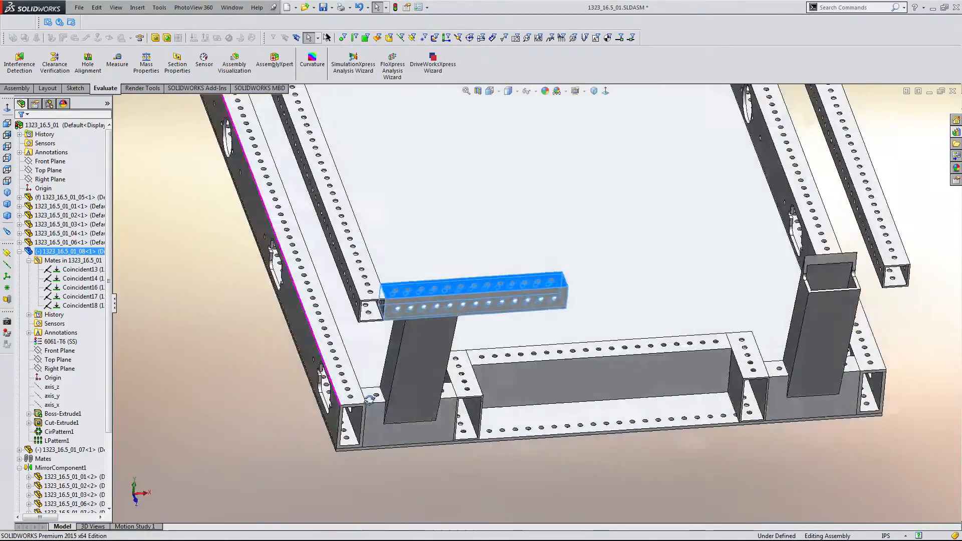
pyautogui.scroll(2, 370, 401)
pyautogui.click(371, 401)
pyautogui.moveTo(354, 335); pyautogui.dragTo(556, 145, button='middle')
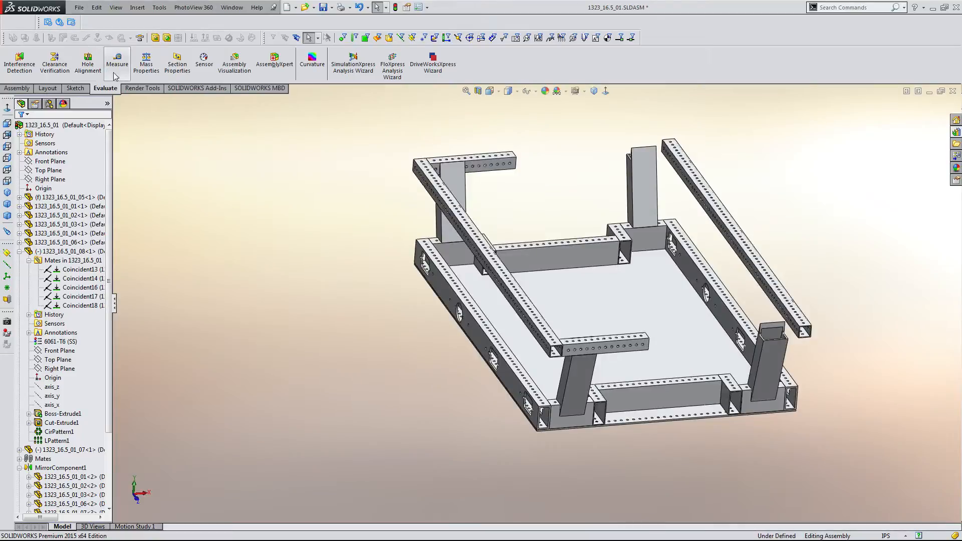
# - Add a 26 in distance mate between the outer side faces of the two long upper rails
pyautogui.click(25, 89)
pyautogui.click(84, 63)
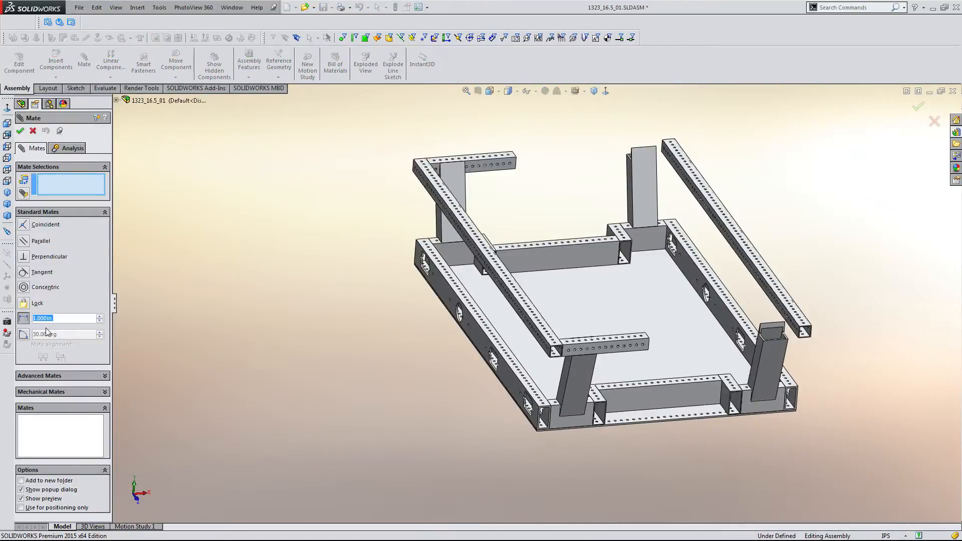
pyautogui.scroll(-5, 533, 312)
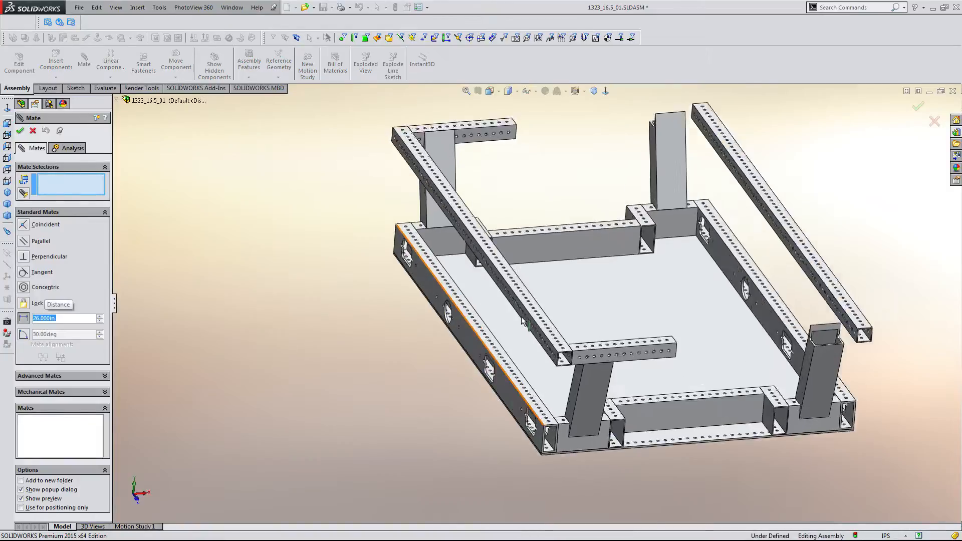
pyautogui.click(536, 306)
pyautogui.scroll(5, 537, 310)
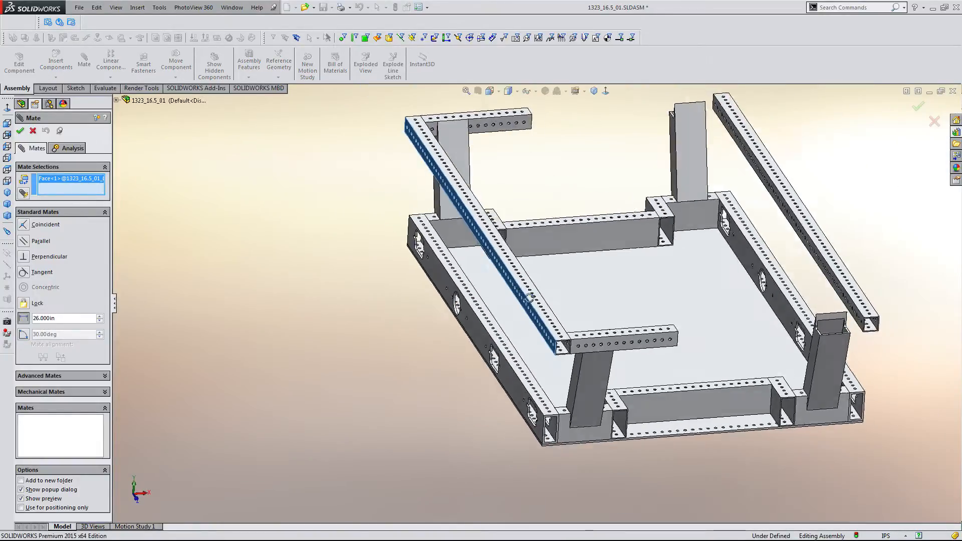
pyautogui.moveTo(536, 309); pyautogui.dragTo(675, 329, button='middle')
pyautogui.scroll(-6, 675, 329)
pyautogui.click(669, 284)
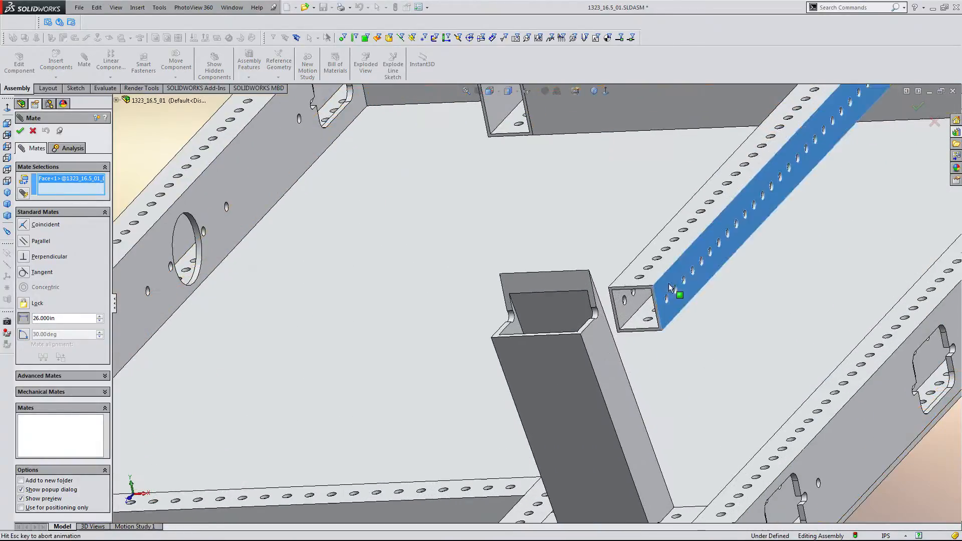
pyautogui.press('Return')
pyautogui.press('Return')
pyautogui.scroll(4, 524, 306)
pyautogui.scroll(4, 524, 310)
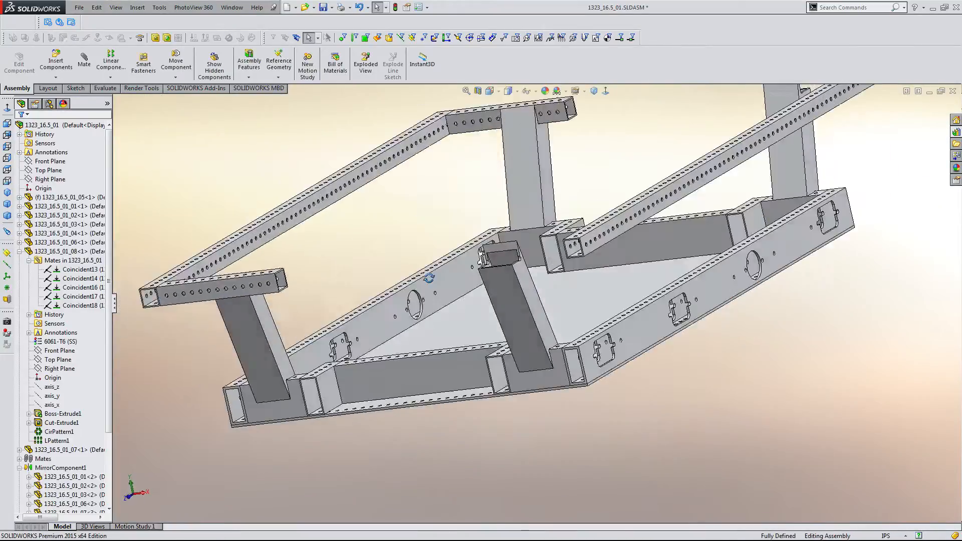
pyautogui.moveTo(524, 310); pyautogui.dragTo(457, 337, button='middle')
pyautogui.scroll(-4, 451, 338)
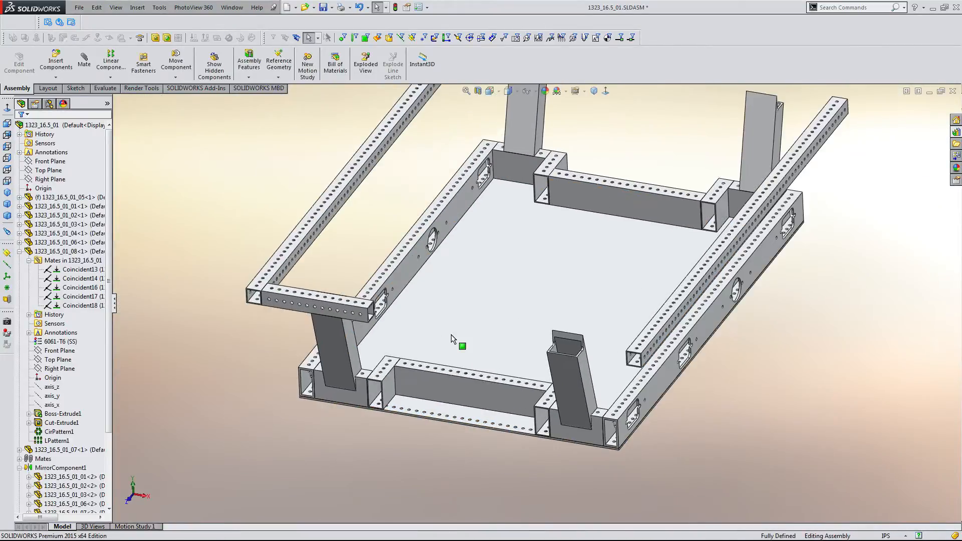
# - Edit MirrorComponent1 to also mirror the 1323_16.5_01_08 end tube about the Right Plane
pyautogui.click(20, 251)
pyautogui.click(19, 279)
pyautogui.click(42, 279)
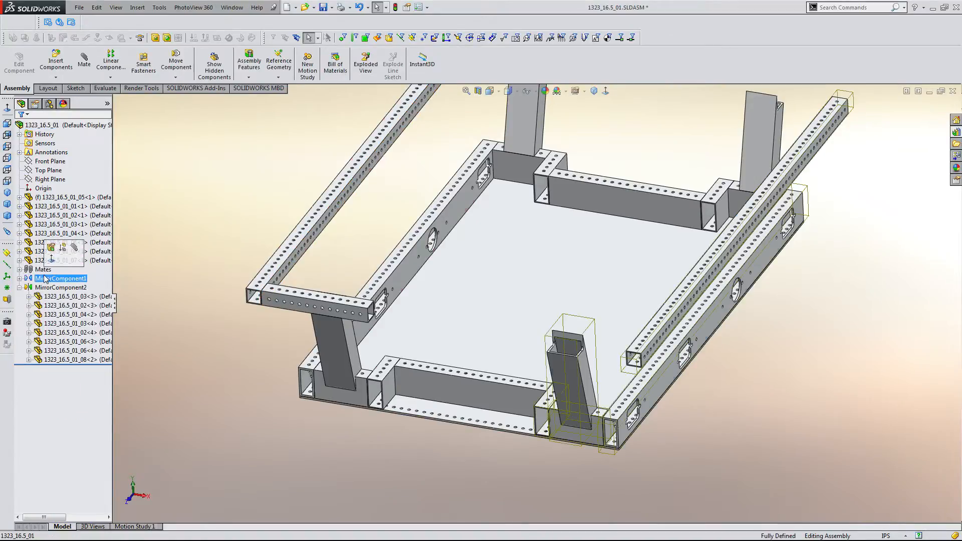
pyautogui.click(51, 247)
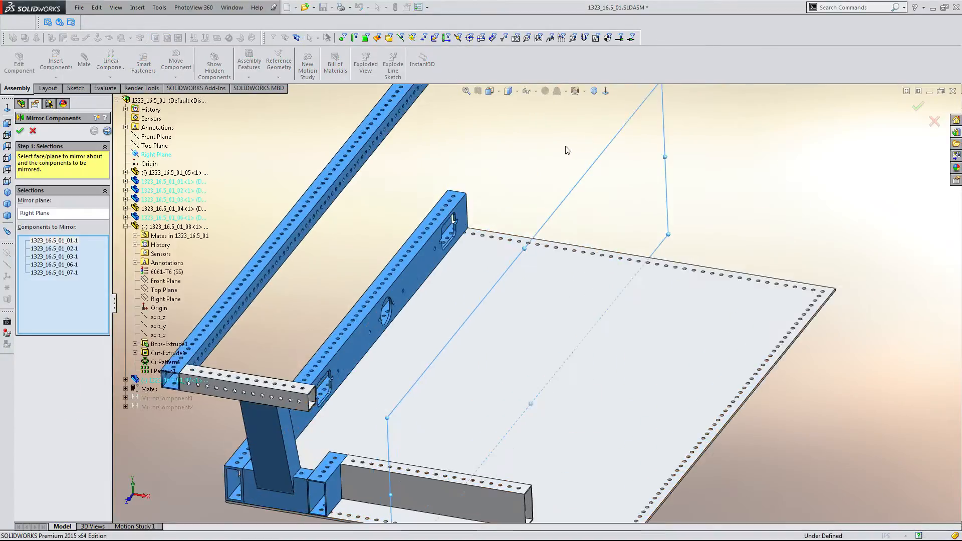
pyautogui.press('Return')
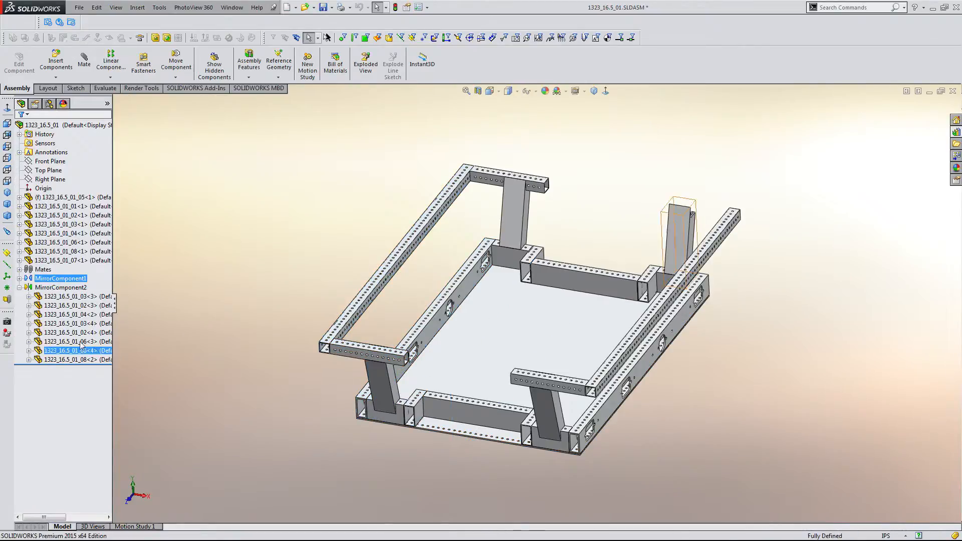
# - Edit MirrorComponent2 to also mirror the opposite 1323_16.5_01_08 end tube about the Front Plane
pyautogui.click(58, 287)
pyautogui.click(67, 258)
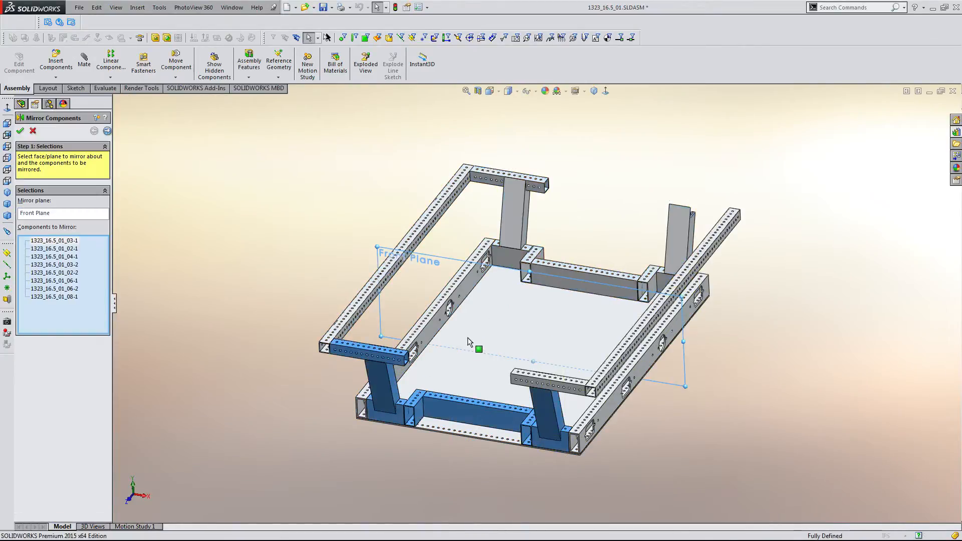
pyautogui.press('Return')
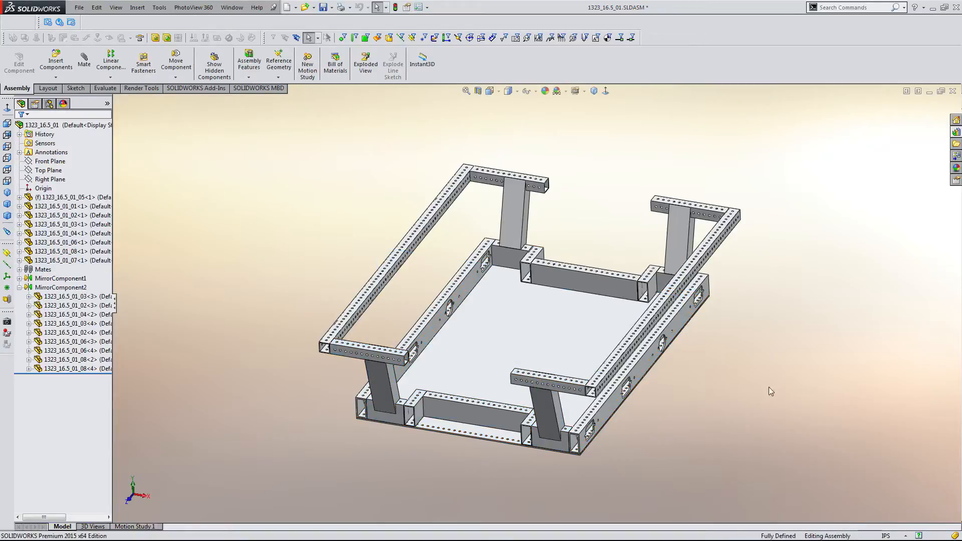
# - Examine the frame with its four short upper end tubes from several angles, including from the side
pyautogui.moveTo(769, 388); pyautogui.dragTo(493, 340, button='middle')
pyautogui.scroll(1, 504, 351)
pyautogui.scroll(-2, 847, 268)
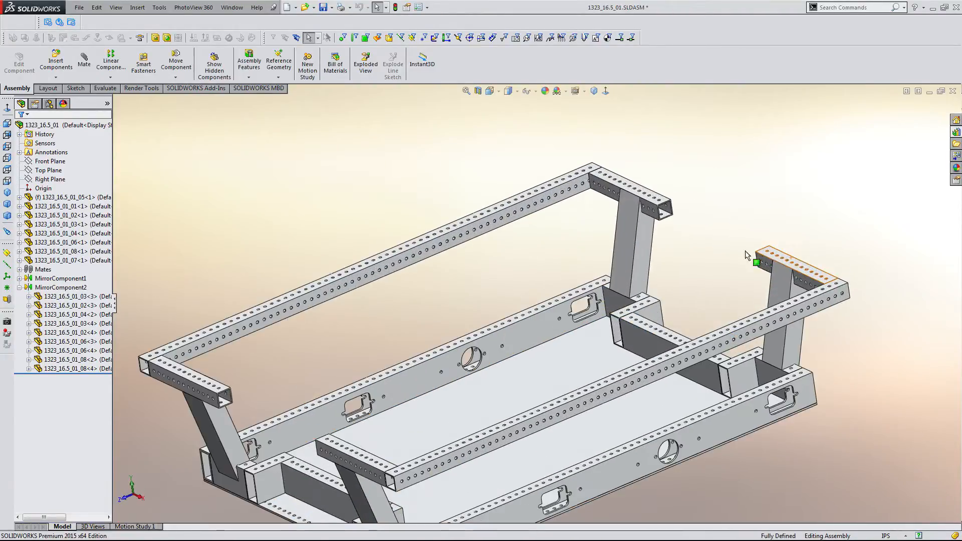
pyautogui.moveTo(744, 251); pyautogui.dragTo(599, 221, button='middle')
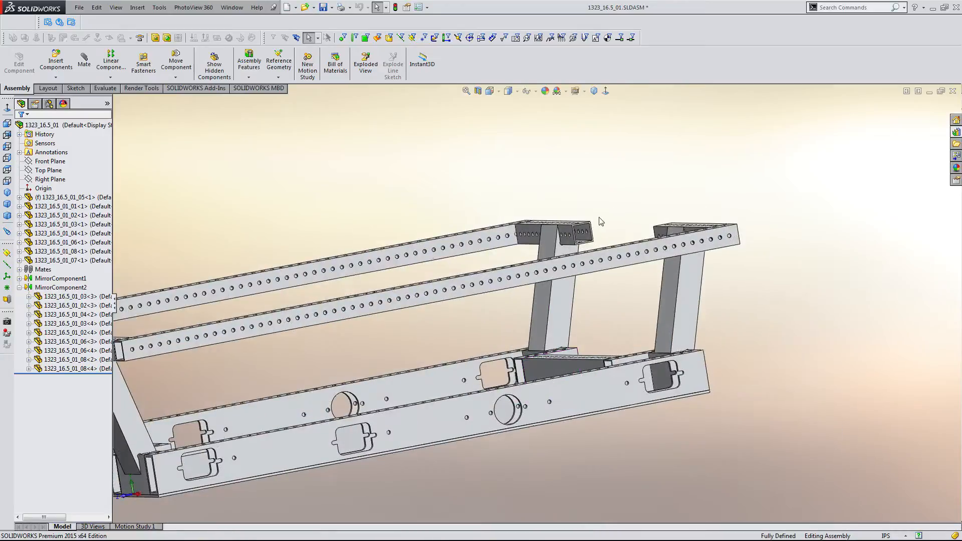
pyautogui.moveTo(706, 166); pyautogui.dragTo(516, 286, button='middle')
pyautogui.scroll(3, 724, 251)
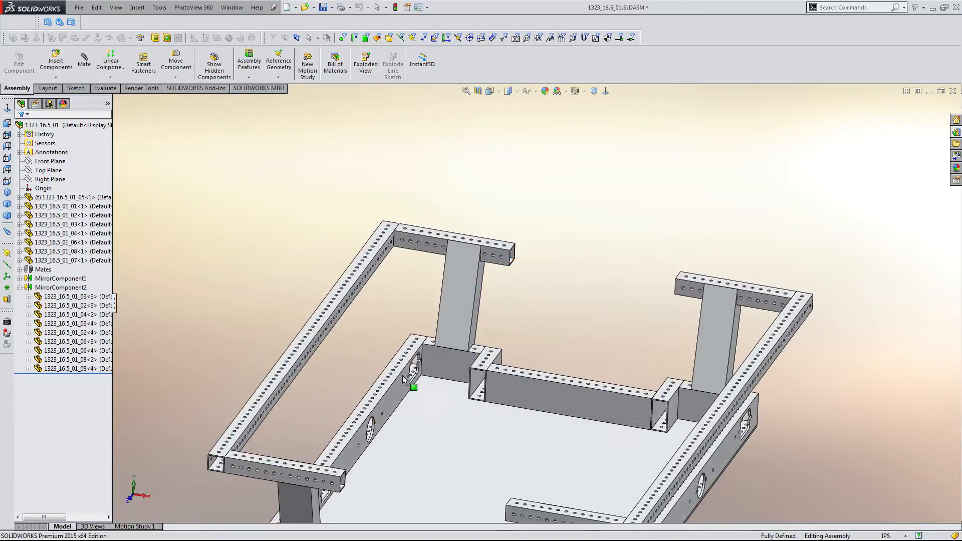
pyautogui.scroll(-1, 401, 375)
pyautogui.moveTo(402, 374); pyautogui.dragTo(322, 309, button='middle')
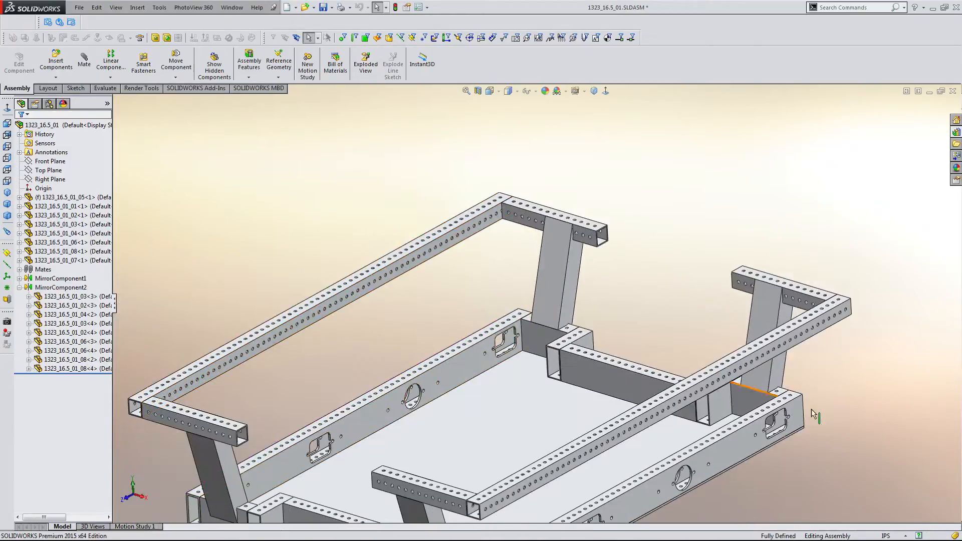
pyautogui.scroll(3, 585, 314)
pyautogui.moveTo(581, 314); pyautogui.dragTo(773, 251, button='middle')
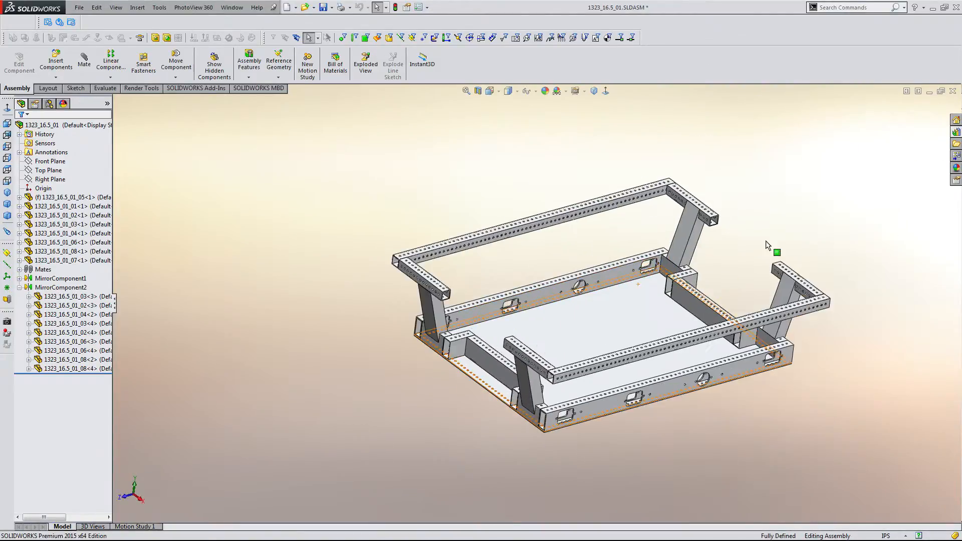
# - Inspect the joint between an upright and its short upper end tube up close, and the whole frame
pyautogui.scroll(-3, 693, 287)
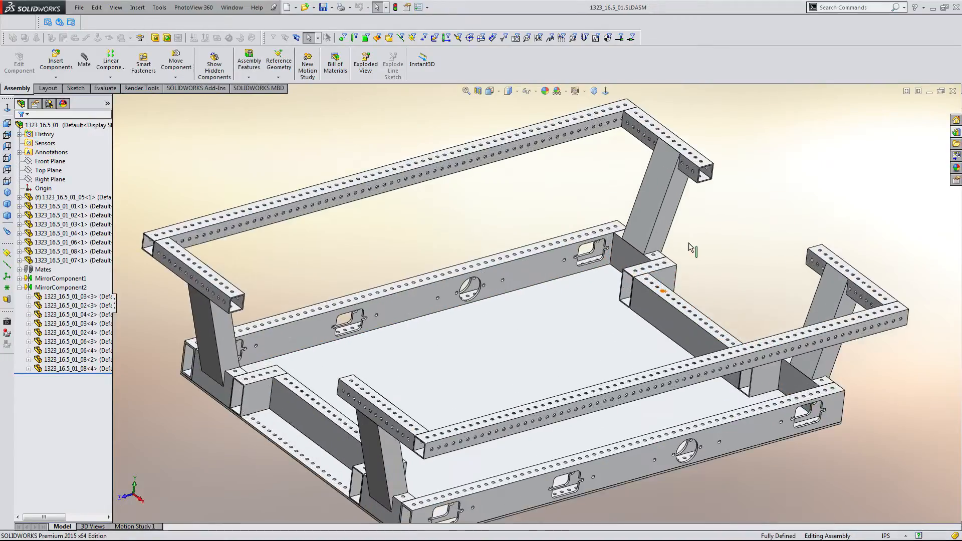
pyautogui.moveTo(675, 196); pyautogui.dragTo(726, 262, button='middle')
pyautogui.scroll(-3, 717, 193)
pyautogui.scroll(3, 718, 194)
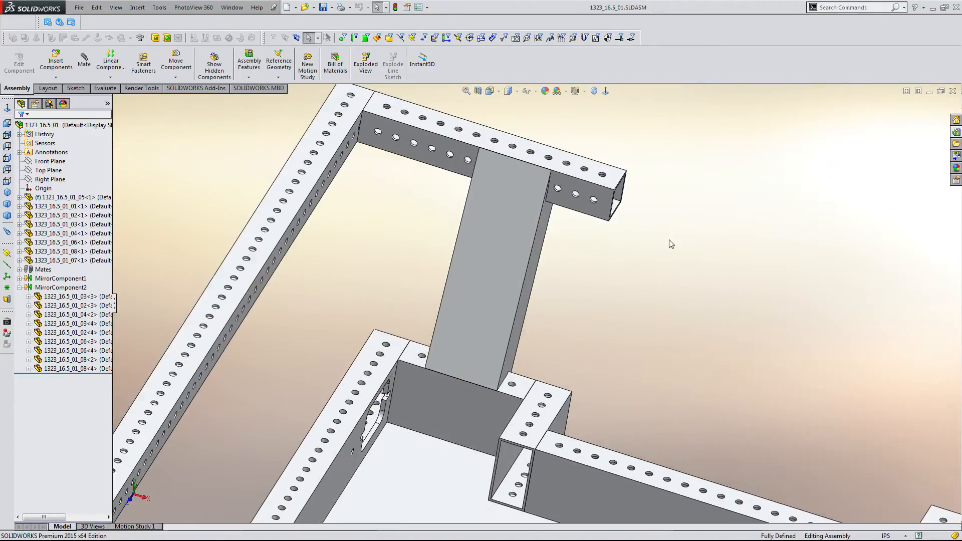
pyautogui.moveTo(669, 242); pyautogui.dragTo(633, 245, button='middle')
pyautogui.scroll(6, 634, 245)
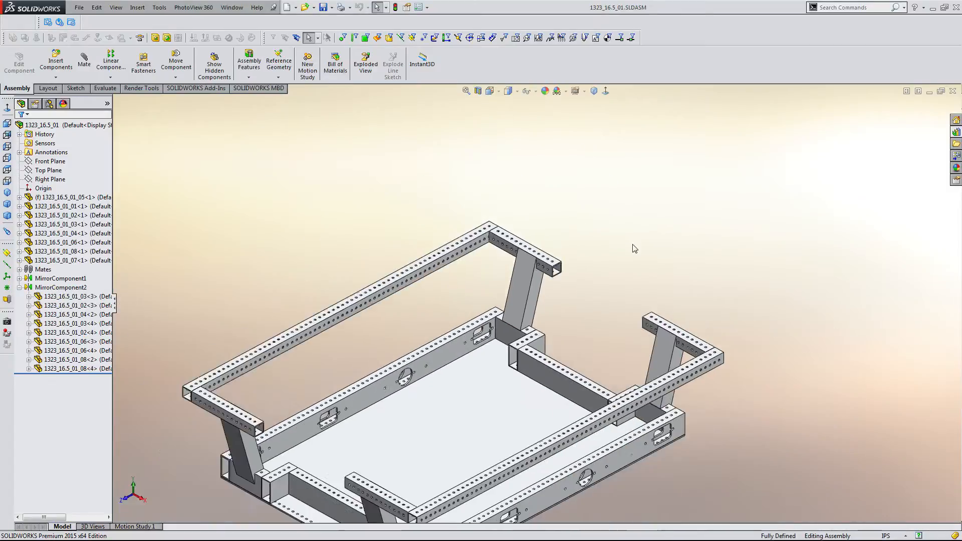
pyautogui.scroll(-2, 511, 365)
pyautogui.scroll(2, 510, 371)
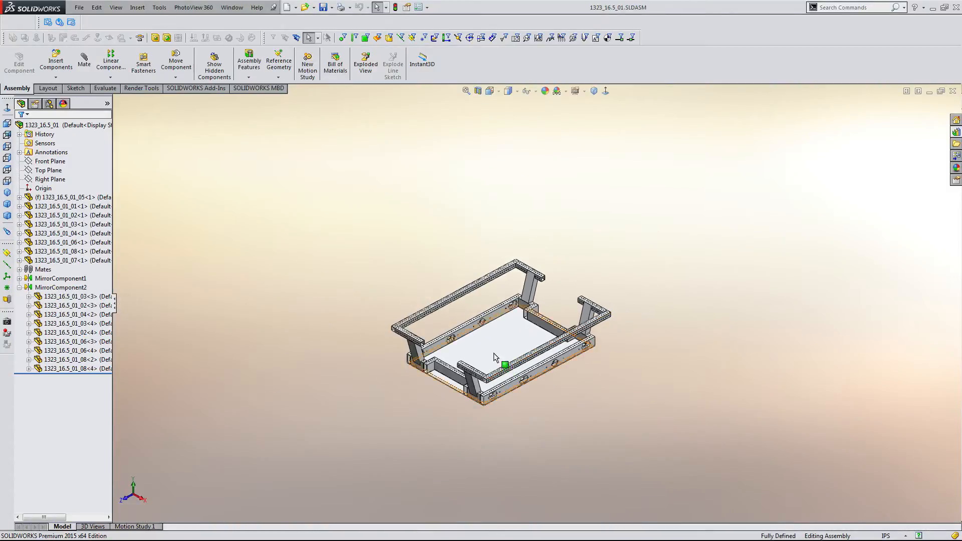
pyautogui.scroll(-4, 489, 336)
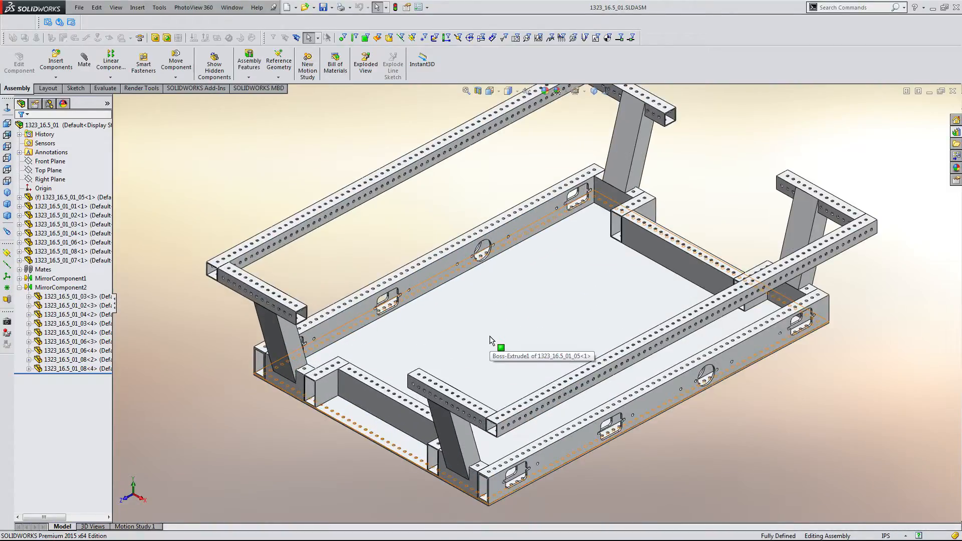
pyautogui.scroll(3, 404, 332)
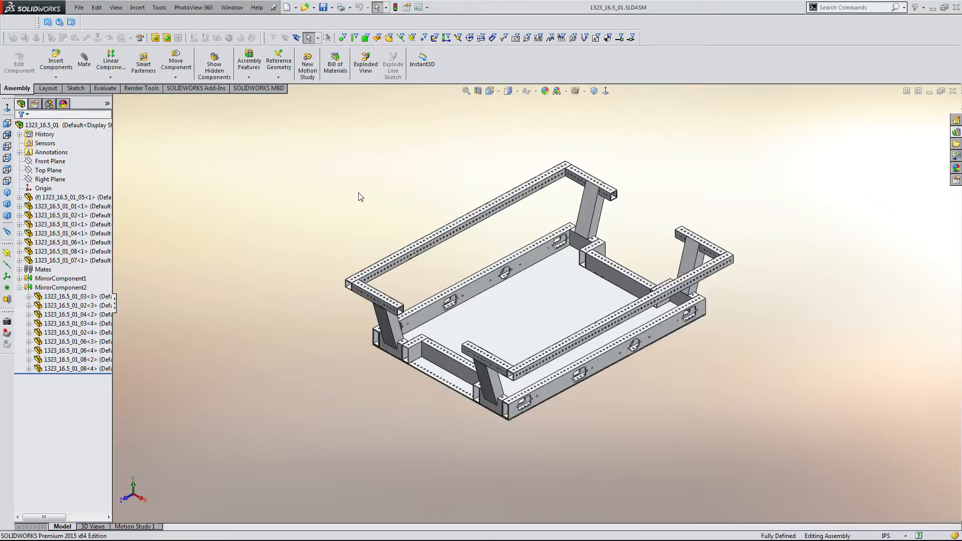
# - Switch to the _sketch part and measure in Sketch1's plan view from the left rail's inner edge to the left slot's inner side
pyautogui.scroll(-2, 534, 293)
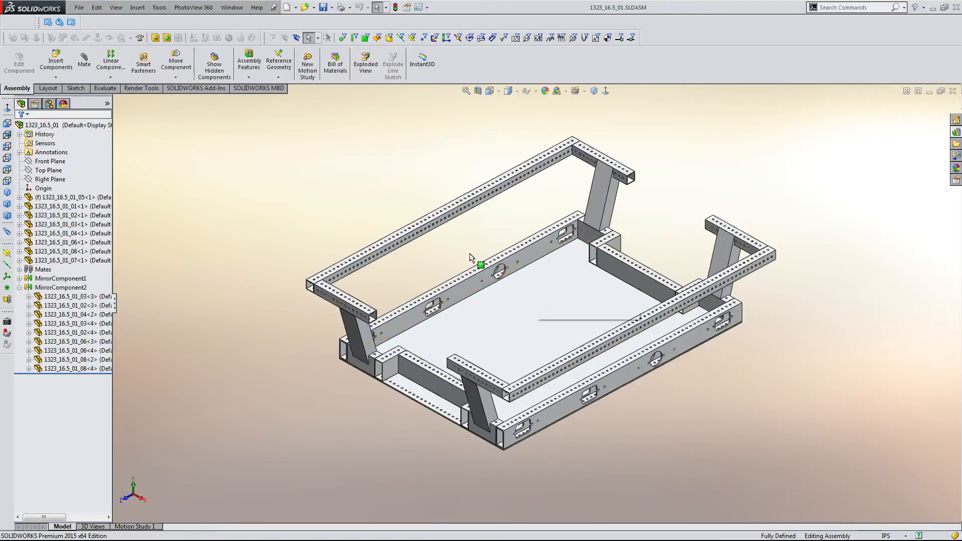
pyautogui.click(232, 7)
pyautogui.click(273, 96)
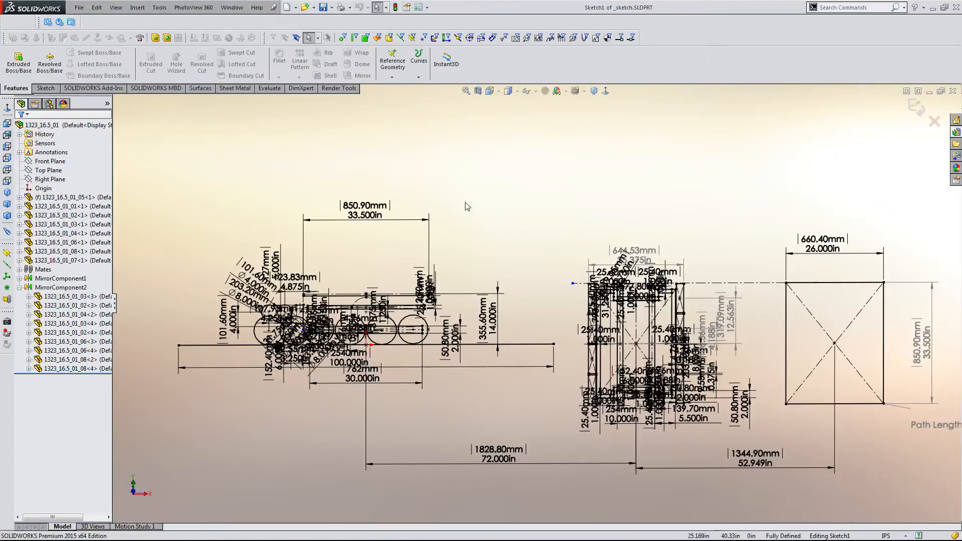
pyautogui.scroll(-5, 451, 328)
pyautogui.scroll(-2, 451, 328)
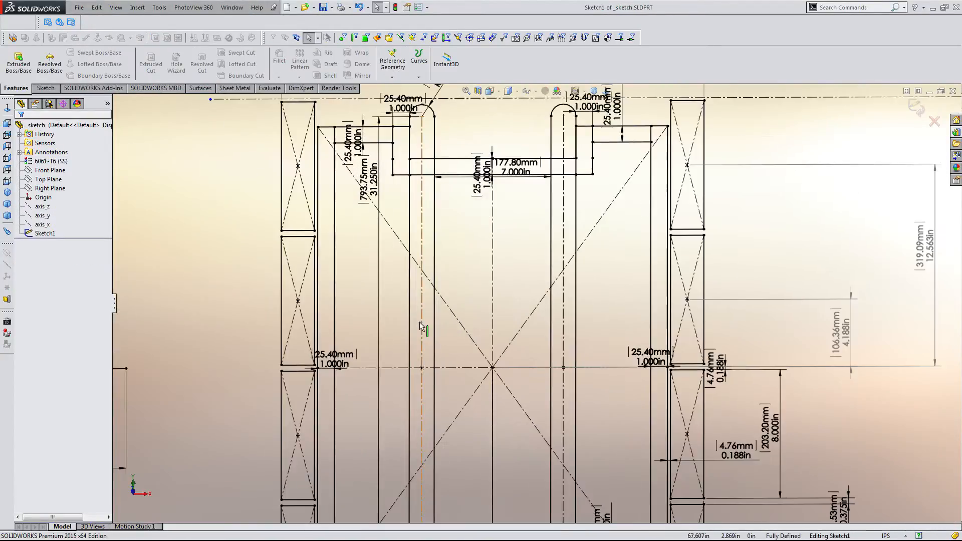
pyautogui.scroll(1, 443, 348)
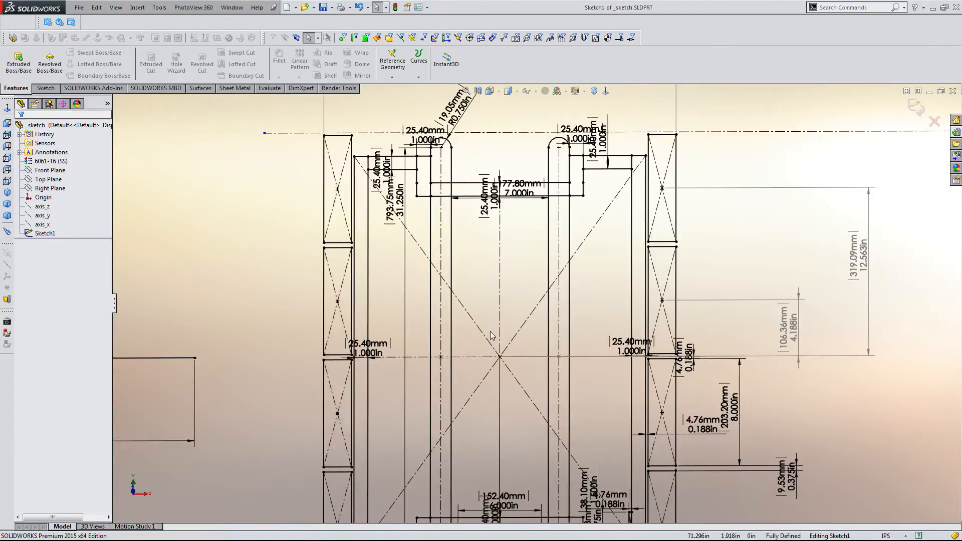
pyautogui.click(454, 303)
pyautogui.keyDown('ctrl'); pyautogui.click(368, 307); pyautogui.keyUp('ctrl')
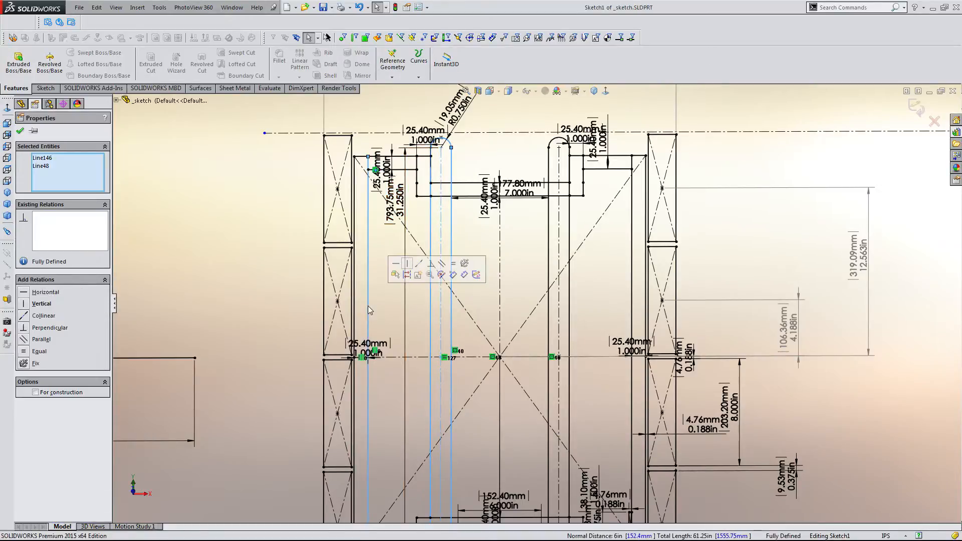
pyautogui.click(392, 304)
# - Look over the rest of the plan-view layout sketch and return to the 1323_16.5_01 assembly
pyautogui.scroll(3, 535, 310)
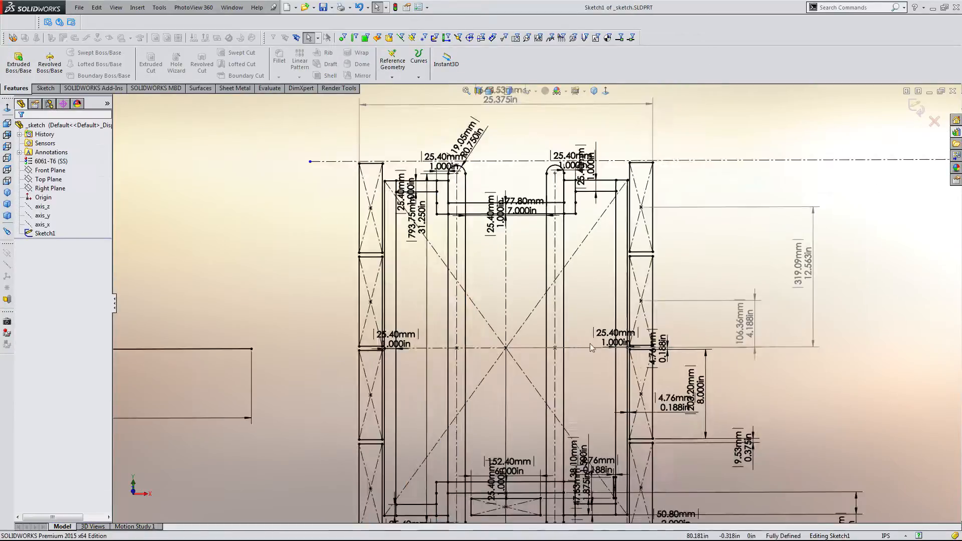
pyautogui.scroll(3, 601, 351)
pyautogui.scroll(-2, 608, 345)
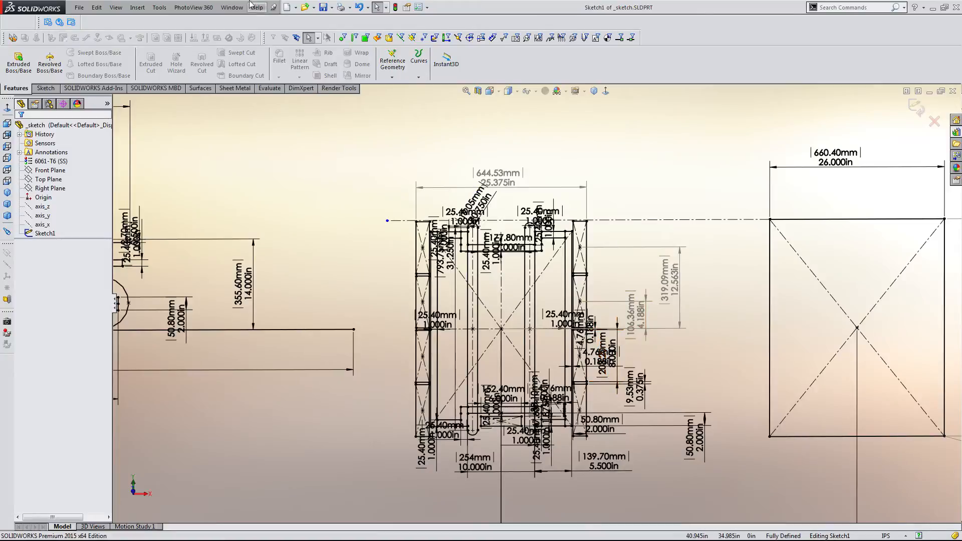
pyautogui.click(232, 7)
pyautogui.click(263, 105)
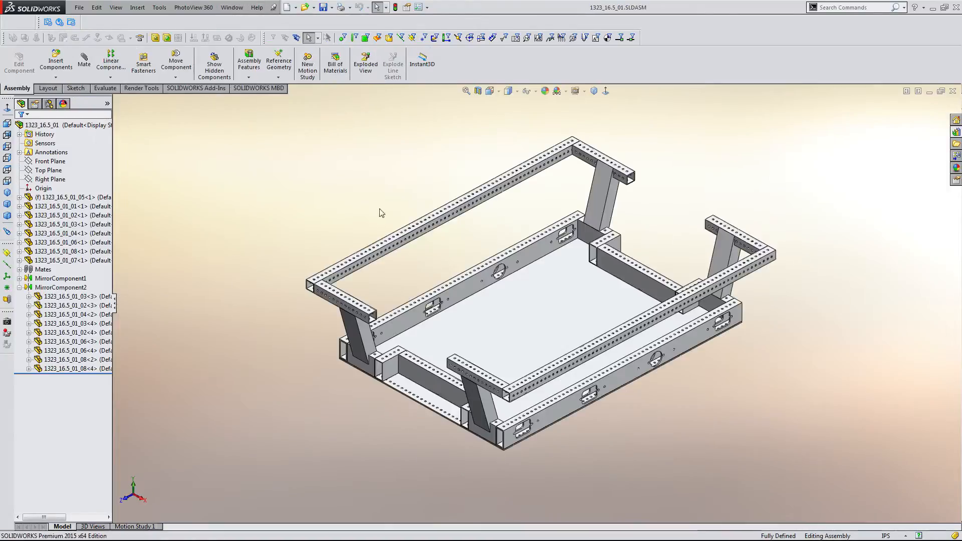
# - Insert three copies of wcd_side_block_217-3436 from the Design Library's wcd folder beside the frame
pyautogui.scroll(-3, 561, 301)
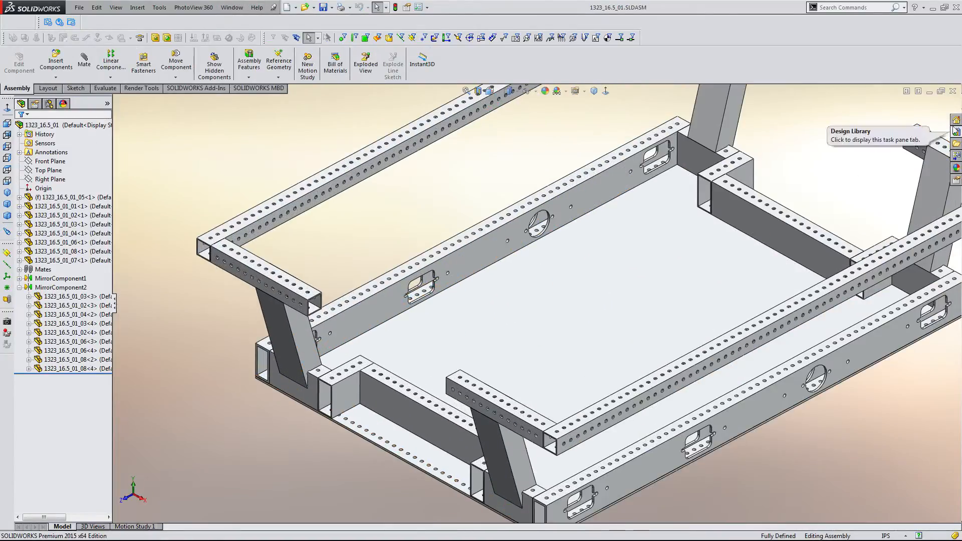
pyautogui.click(956, 132)
pyautogui.scroll(2, 808, 284)
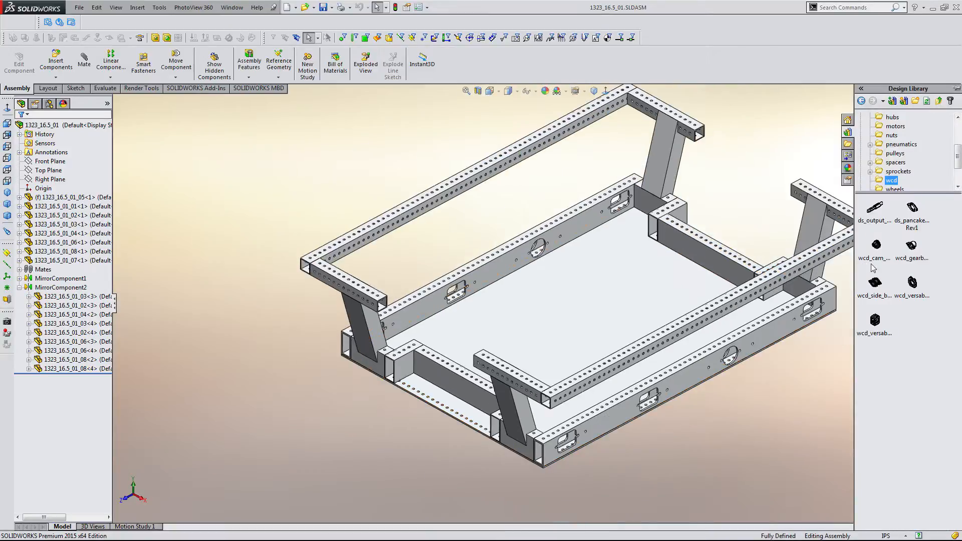
pyautogui.moveTo(576, 254); pyautogui.dragTo(398, 168)
pyautogui.click(357, 187)
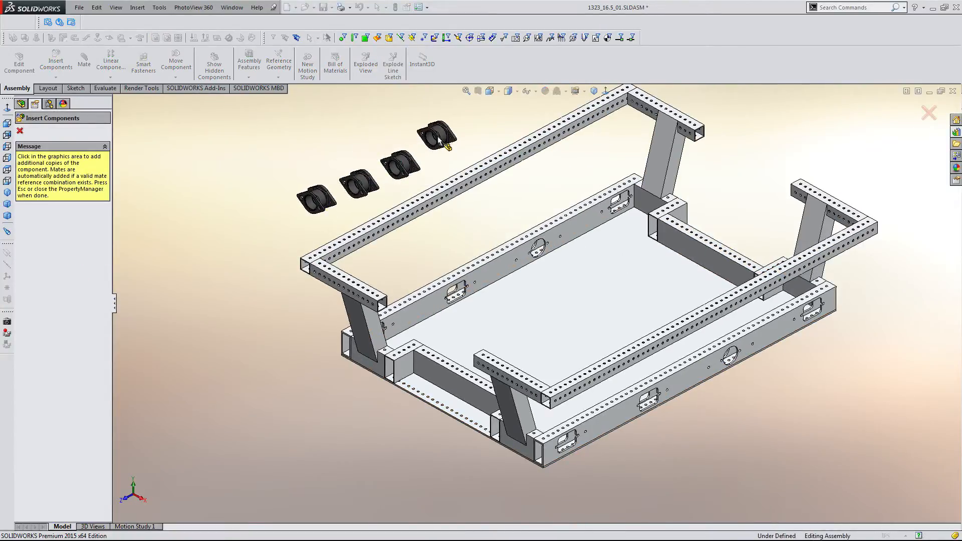
pyautogui.press('Escape')
# - Delete the middle side block, wcd_side_block_217-3436<2>, from the assembly
pyautogui.moveTo(431, 150); pyautogui.dragTo(402, 200, button='middle')
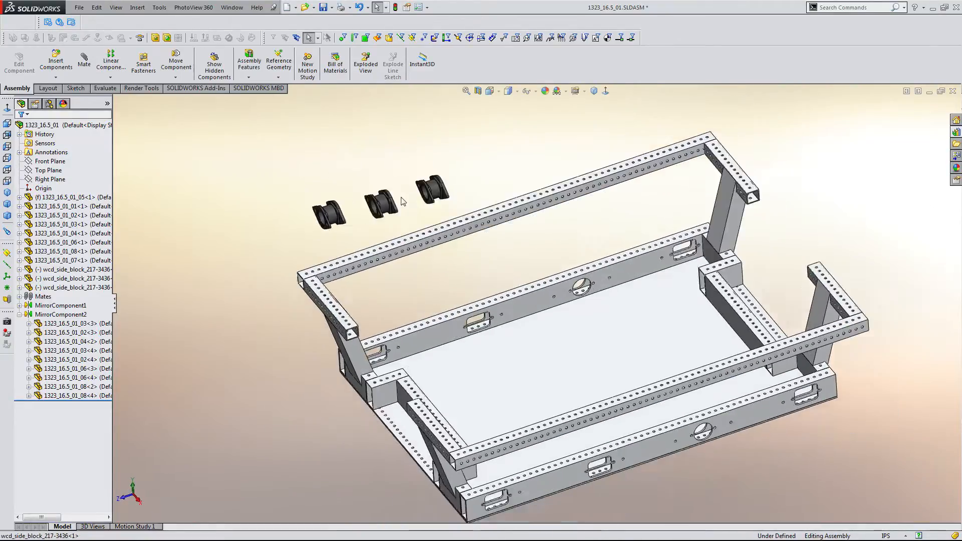
pyautogui.scroll(-2, 496, 252)
pyautogui.click(409, 243)
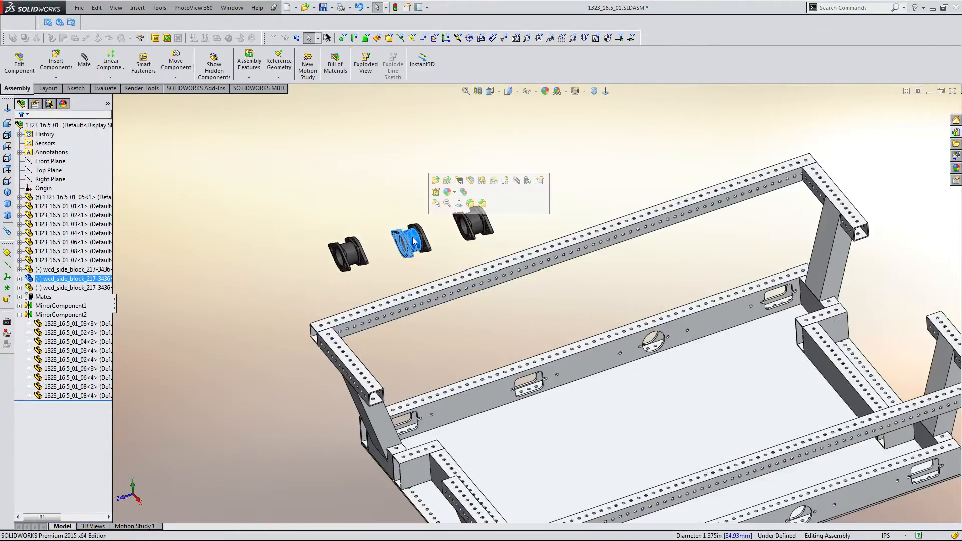
pyautogui.press('Delete')
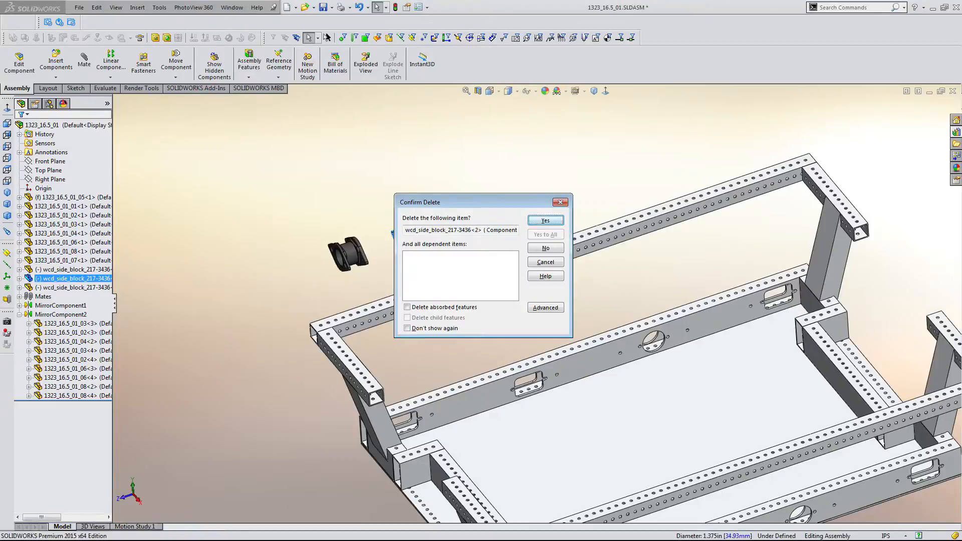
pyautogui.press('Return')
# - Reposition and rotate the two remaining side blocks freely so their flanges face the side tube
pyautogui.moveTo(474, 237); pyautogui.dragTo(441, 207)
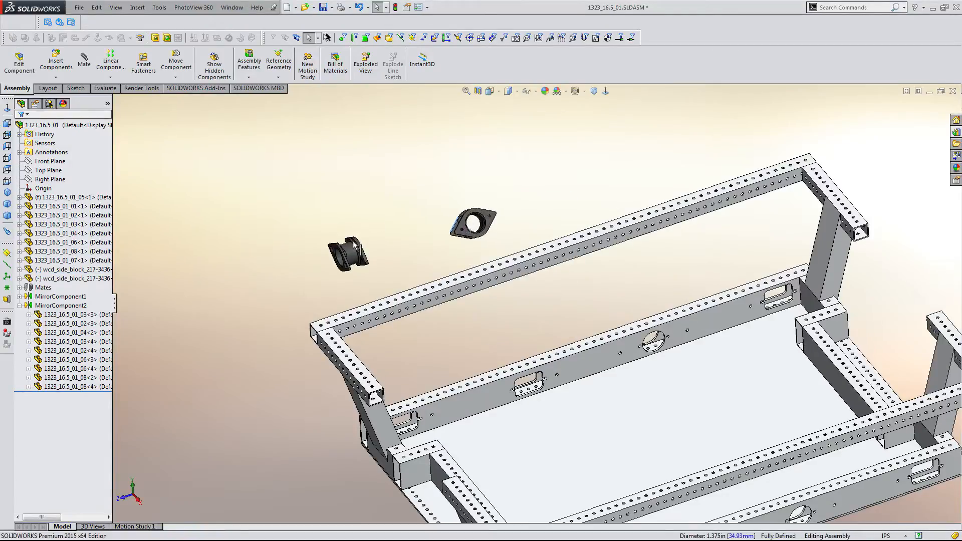
pyautogui.moveTo(353, 241); pyautogui.dragTo(354, 299)
pyautogui.scroll(-7, 335, 262)
pyautogui.moveTo(393, 238); pyautogui.dragTo(415, 325, button='right')
# - Examine how the side blocks relate to the axle cutouts in side tube 1323_16.5_01_01
pyautogui.click(527, 321)
pyautogui.moveTo(529, 318); pyautogui.dragTo(789, 326, button='middle')
pyautogui.scroll(-5, 790, 326)
pyautogui.click(545, 274)
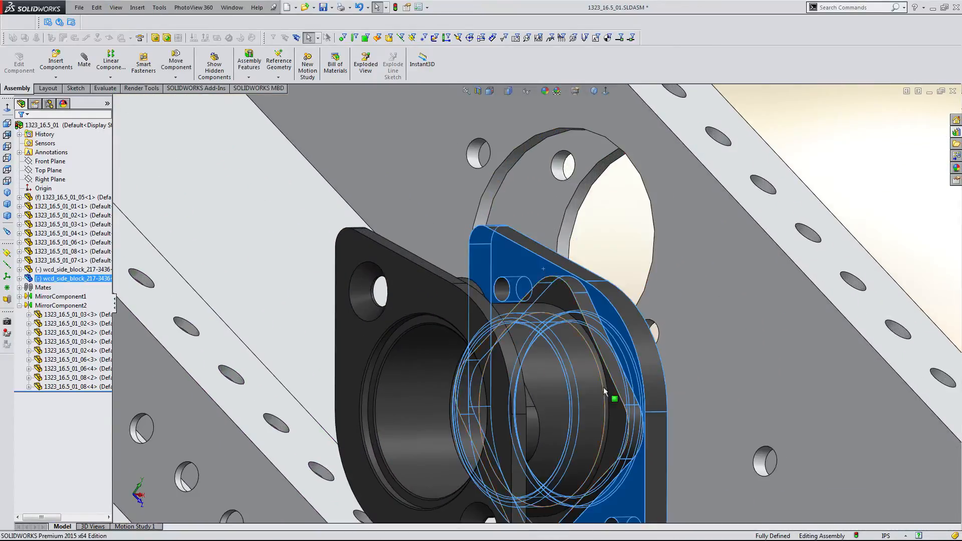
pyautogui.scroll(8, 545, 281)
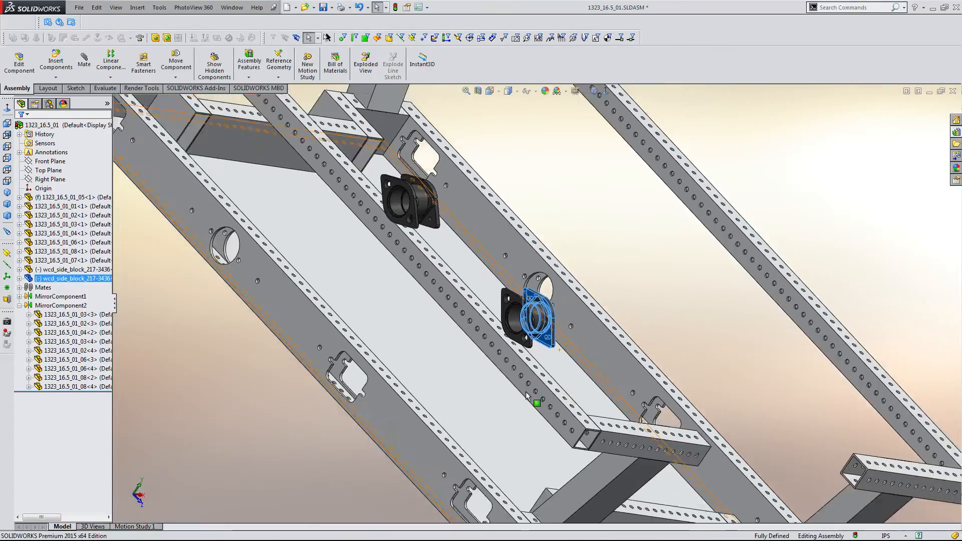
pyautogui.moveTo(526, 396); pyautogui.dragTo(404, 381, button='middle')
pyautogui.keyDown('ctrl'); pyautogui.click(307, 350); pyautogui.keyUp('ctrl')
pyautogui.click(334, 341)
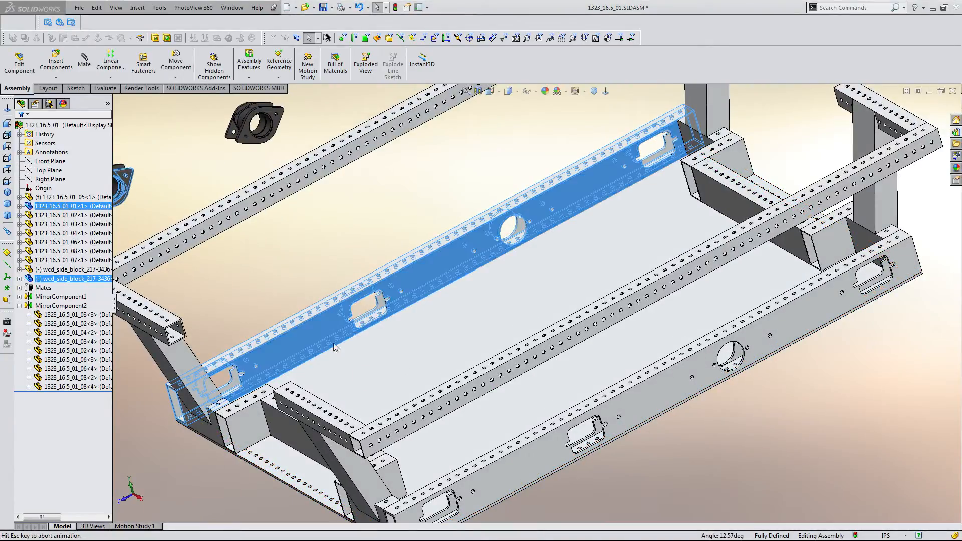
# - Inspect the side blocks' flanges and raised bosses up close from the outer side of the tube
pyautogui.moveTo(320, 271); pyautogui.dragTo(519, 233, button='middle')
pyautogui.scroll(-10, 518, 233)
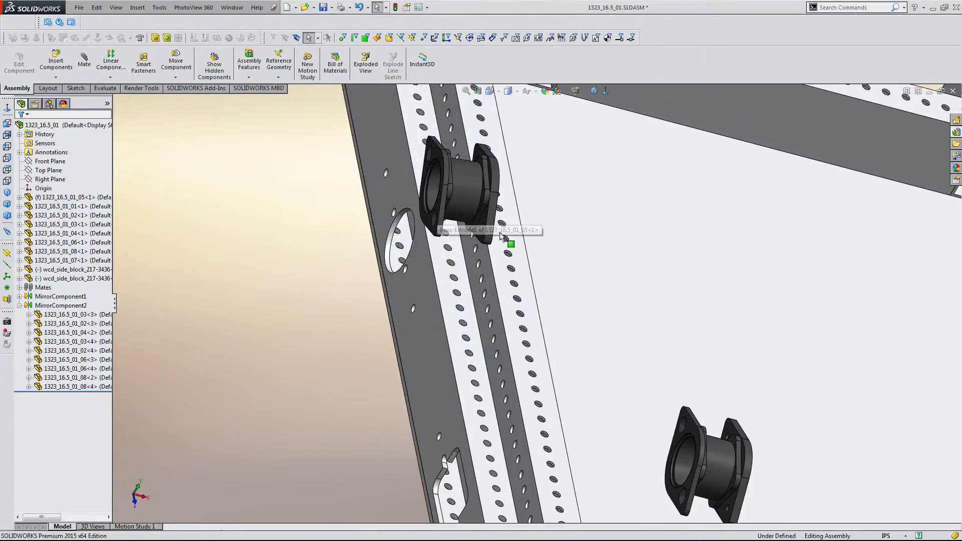
pyautogui.click(464, 224)
pyautogui.click(464, 259)
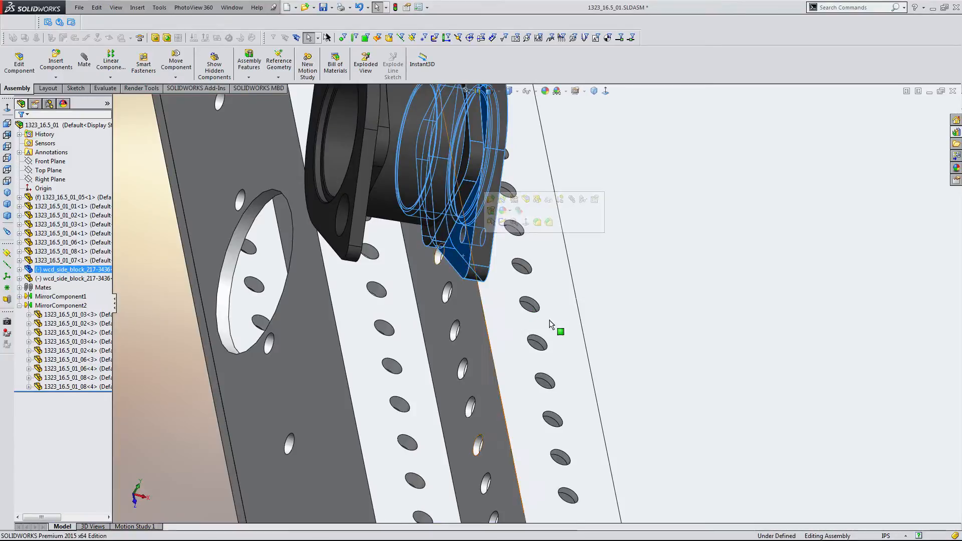
pyautogui.scroll(8, 549, 322)
pyautogui.scroll(-6, 649, 435)
pyautogui.scroll(-3, 648, 435)
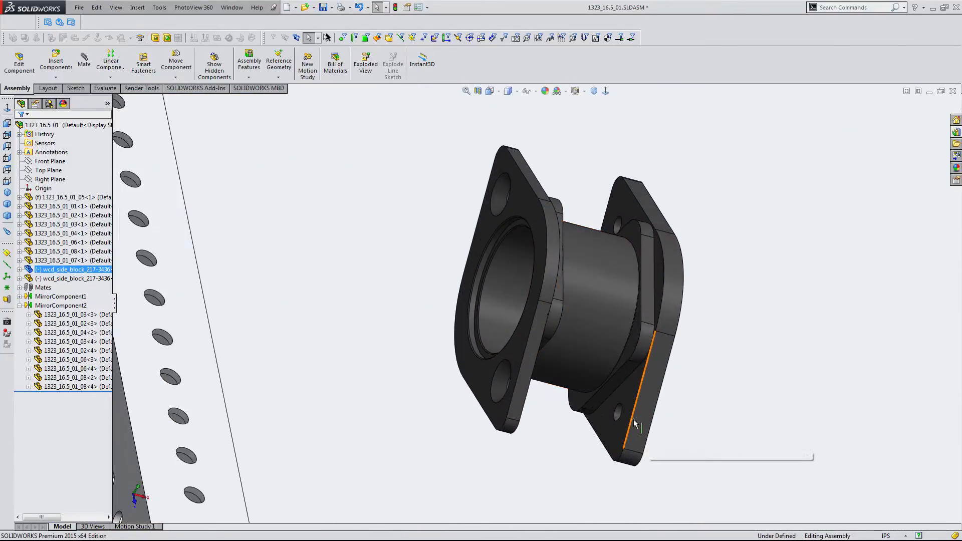
pyautogui.click(619, 403)
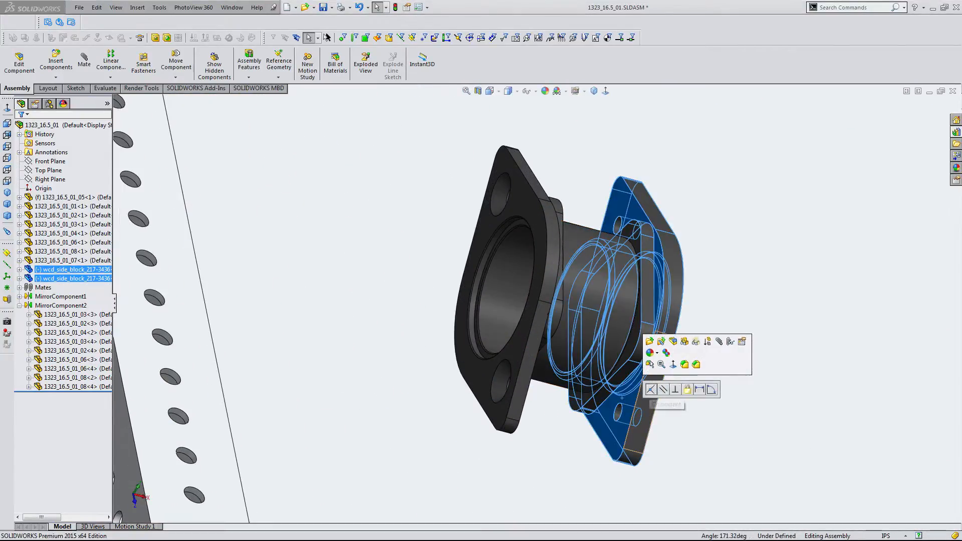
pyautogui.press('Escape')
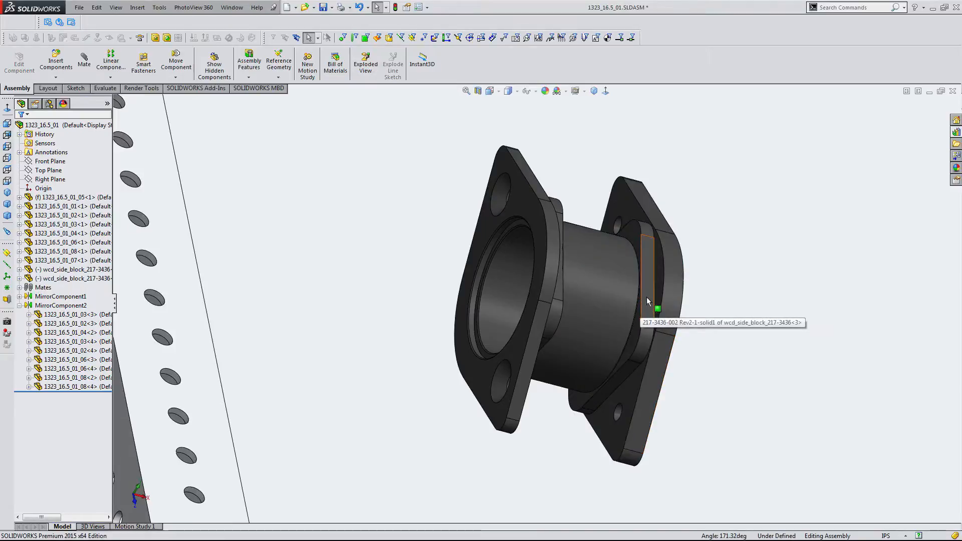
# - Start a centered Width mate with two opposite flat faces of the side block's raised boss as the width selections
pyautogui.scroll(3, 646, 301)
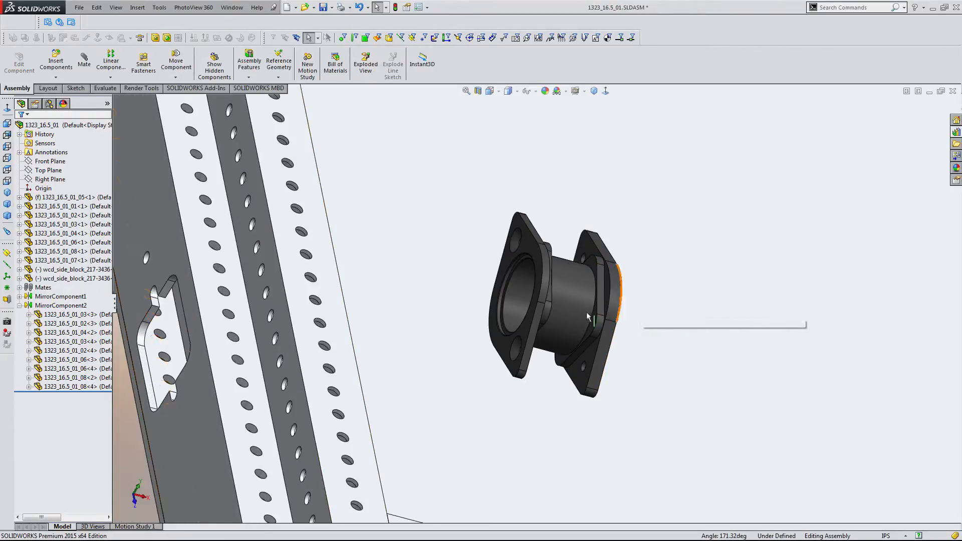
pyautogui.scroll(2, 594, 317)
pyautogui.moveTo(595, 318); pyautogui.dragTo(513, 306, button='middle')
pyautogui.click(83, 59)
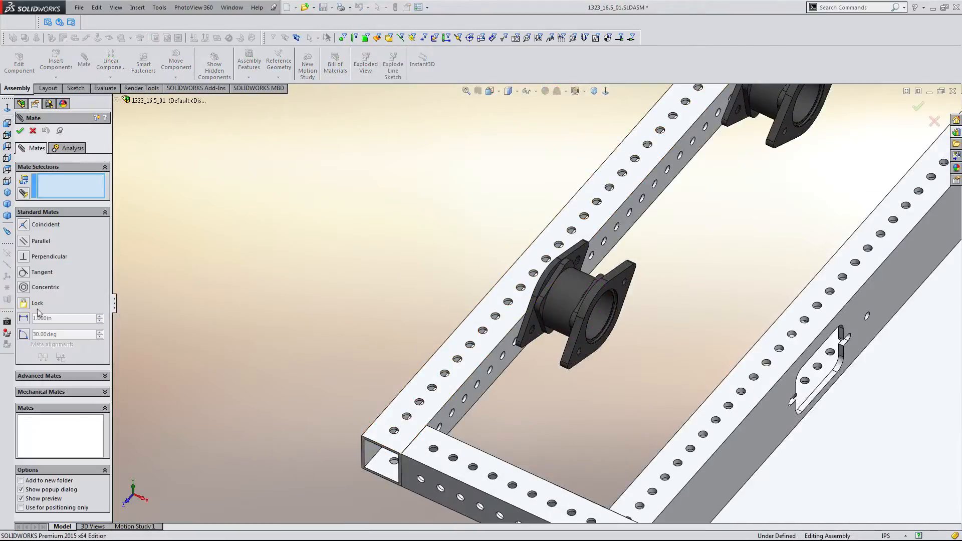
pyautogui.click(38, 375)
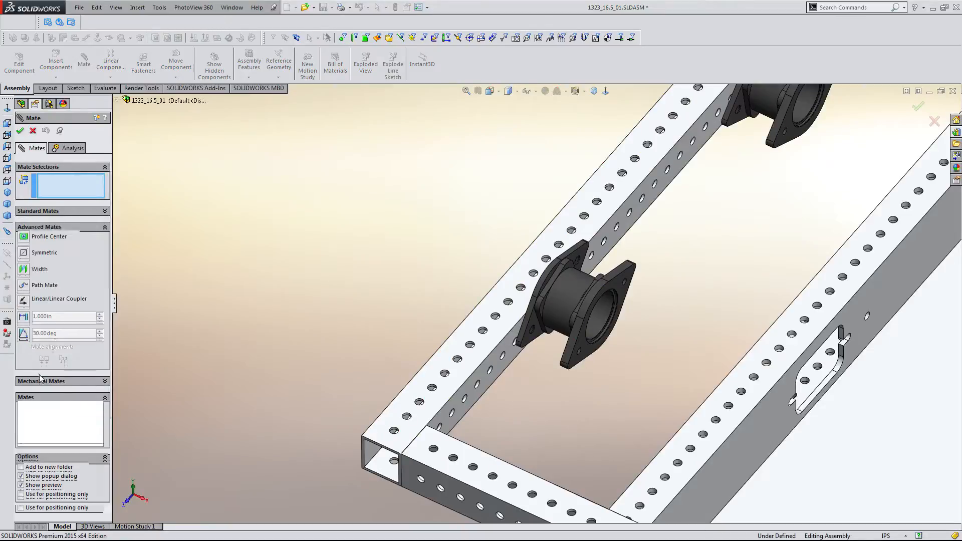
pyautogui.click(40, 269)
pyautogui.scroll(-5, 583, 295)
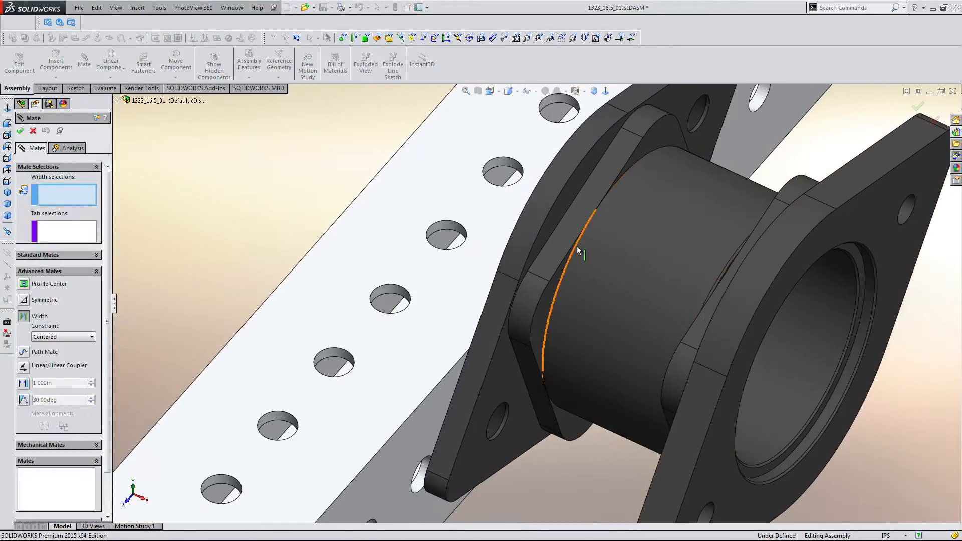
pyautogui.click(567, 244)
pyautogui.scroll(5, 560, 251)
pyautogui.moveTo(561, 251); pyautogui.dragTo(606, 287, button='middle')
pyautogui.scroll(-6, 546, 318)
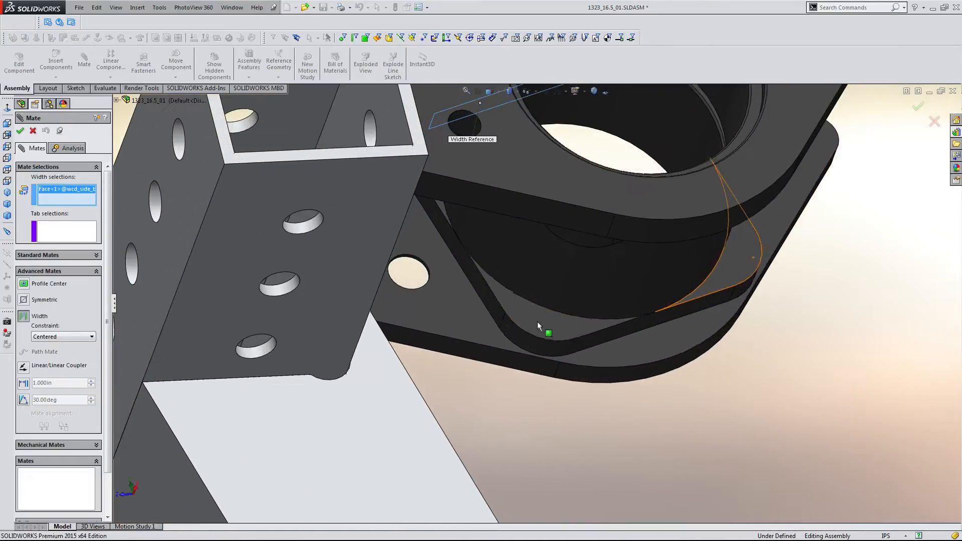
pyautogui.click(609, 336)
pyautogui.click(609, 334)
# - Use the lower and upper faces of the end cutout in tube 1323_16.5_01_01 as tab selections and apply the Width mate
pyautogui.scroll(6, 607, 332)
pyautogui.moveTo(600, 324); pyautogui.dragTo(613, 497, button='middle')
pyautogui.scroll(5, 615, 495)
pyautogui.scroll(-6, 649, 447)
pyautogui.moveTo(551, 417); pyautogui.dragTo(530, 471, button='middle')
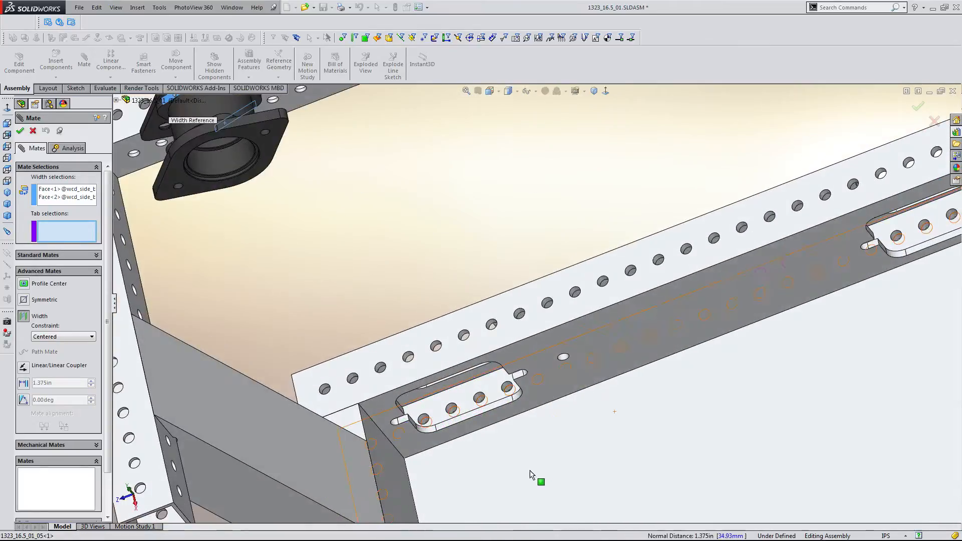
pyautogui.scroll(-6, 495, 416)
pyautogui.click(487, 338)
pyautogui.scroll(5, 487, 338)
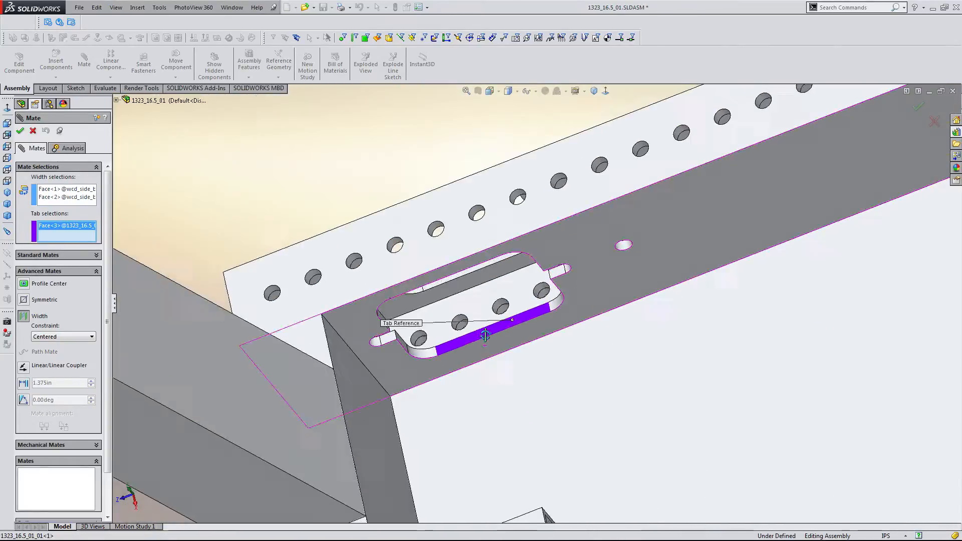
pyautogui.moveTo(487, 338); pyautogui.dragTo(508, 146, button='middle')
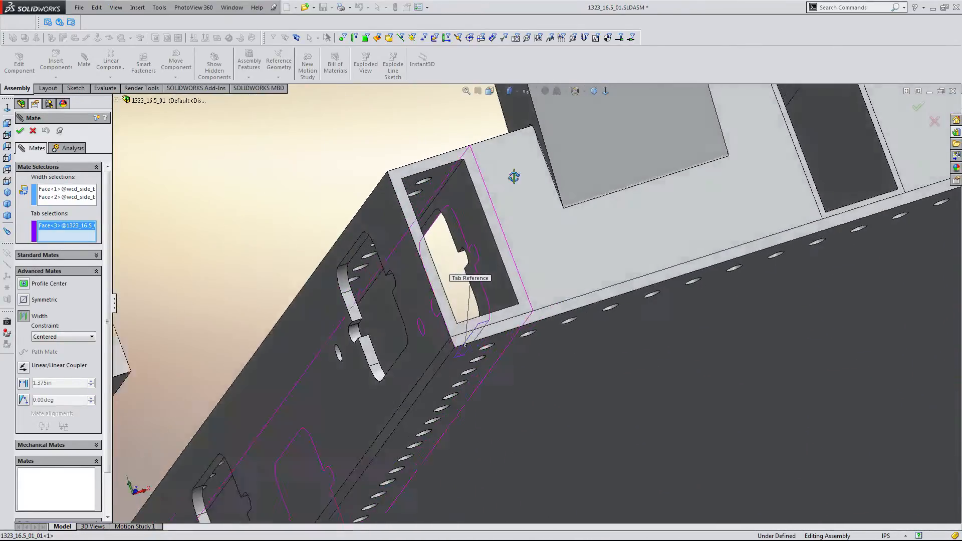
pyautogui.scroll(-5, 434, 259)
pyautogui.click(461, 221)
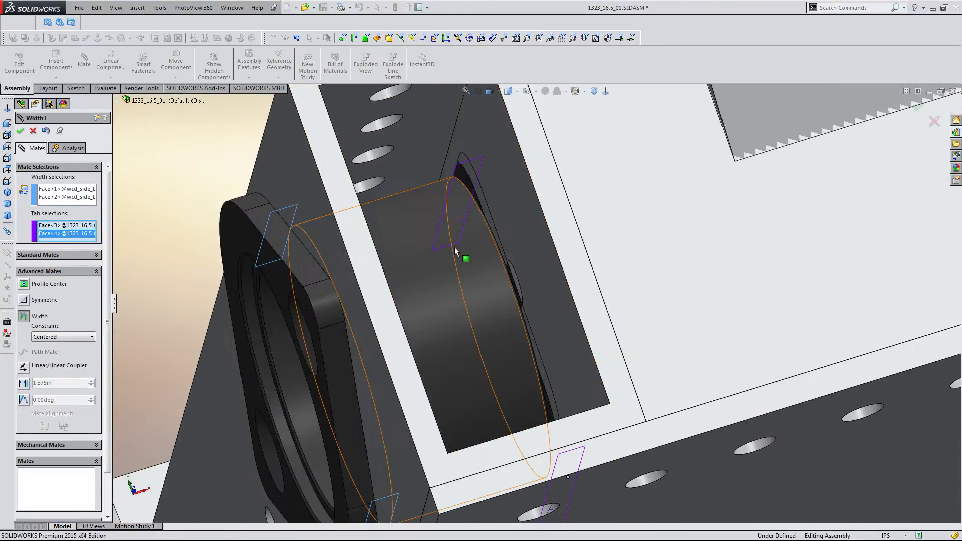
pyautogui.click(454, 253)
# - Start a centered Width mate with the two opposite end faces of the side block's raised boss as the width selections
pyautogui.scroll(4, 453, 261)
pyautogui.moveTo(453, 261); pyautogui.dragTo(571, 329, button='middle')
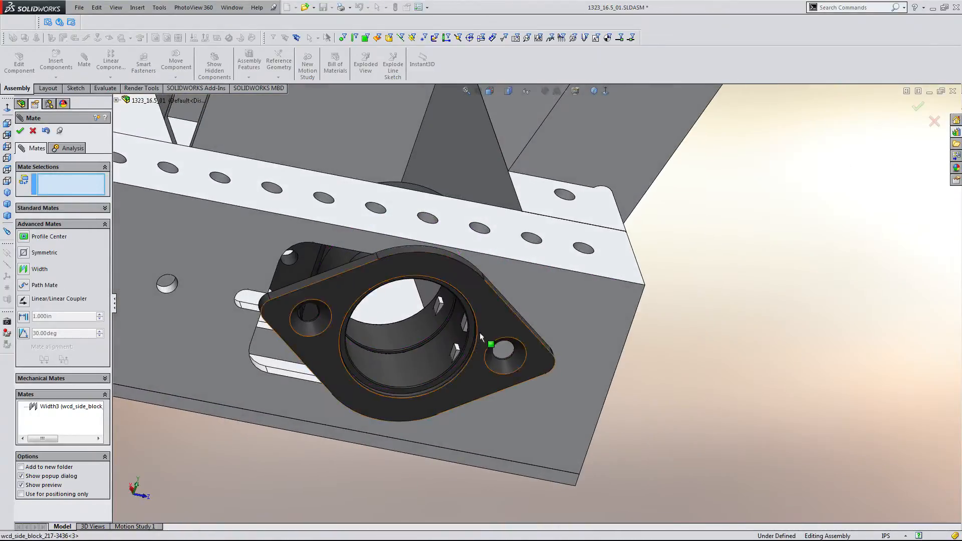
pyautogui.moveTo(483, 338); pyautogui.dragTo(601, 380, button='middle')
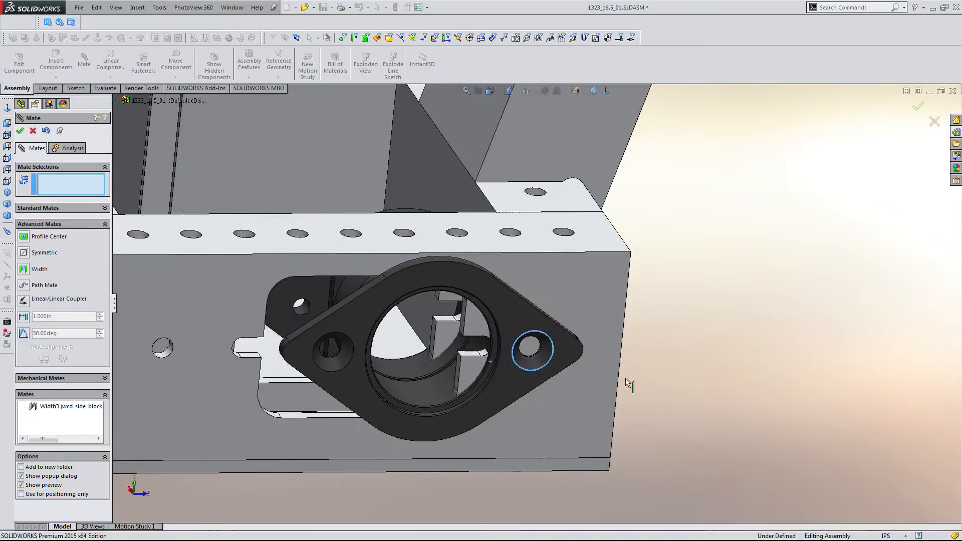
pyautogui.click(24, 269)
pyautogui.scroll(3, 778, 339)
pyautogui.moveTo(778, 338); pyautogui.dragTo(809, 349, button='middle')
pyautogui.scroll(-4, 742, 290)
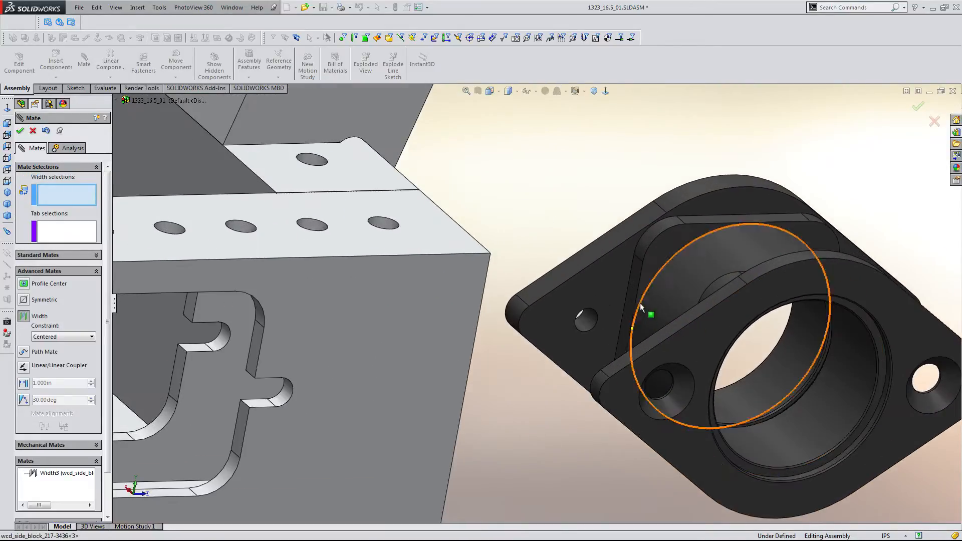
pyautogui.moveTo(635, 299); pyautogui.dragTo(583, 325, button='middle')
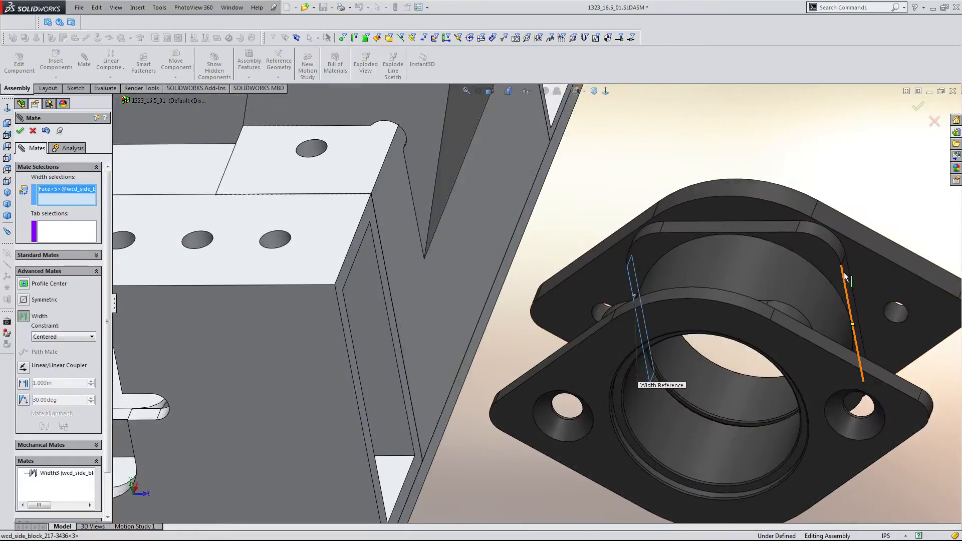
pyautogui.click(845, 280)
# - Use the two end faces of the side tube's axle cutout as tab selections, apply the Width mate and finish mating
pyautogui.scroll(-5, 317, 365)
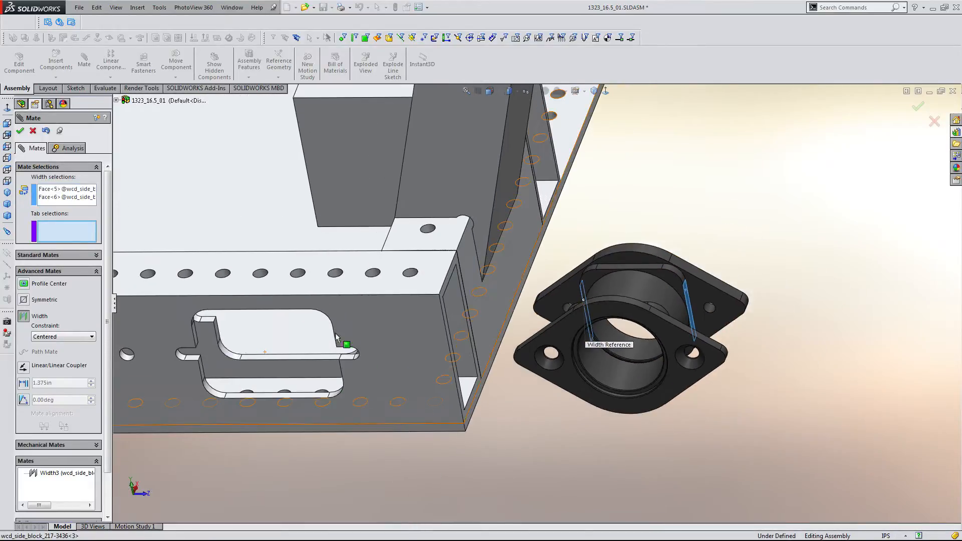
pyautogui.click(177, 314)
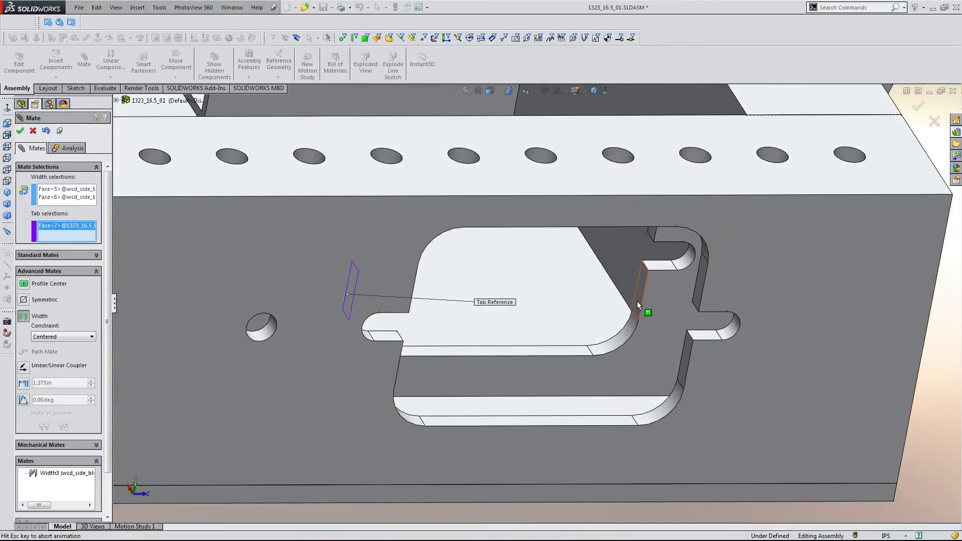
pyautogui.click(637, 305)
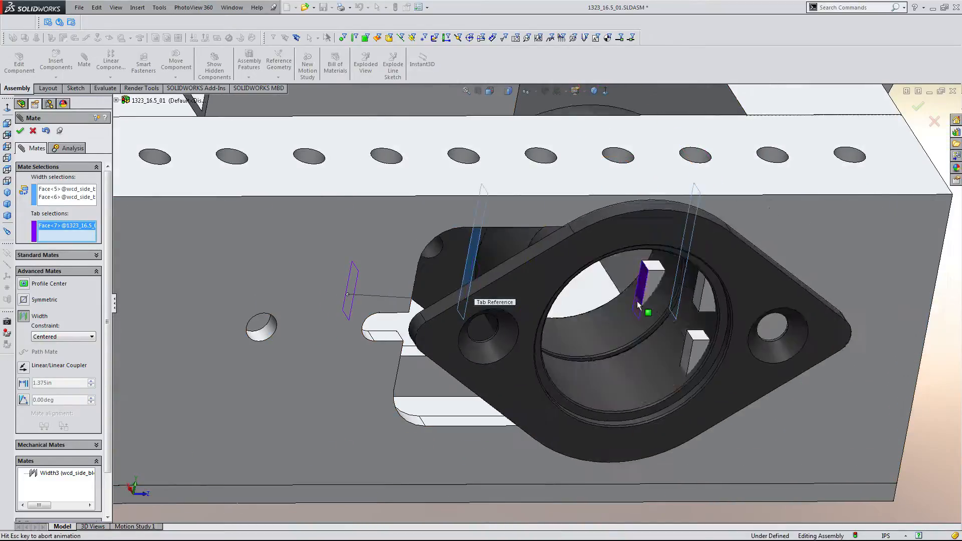
pyautogui.press('Return')
pyautogui.press('Return')
# - Open the tube part 1323_16.5_01_02 next to the side block in its own window
pyautogui.moveTo(669, 257); pyautogui.dragTo(665, 223, button='middle')
pyautogui.scroll(-3, 676, 220)
pyautogui.click(665, 221)
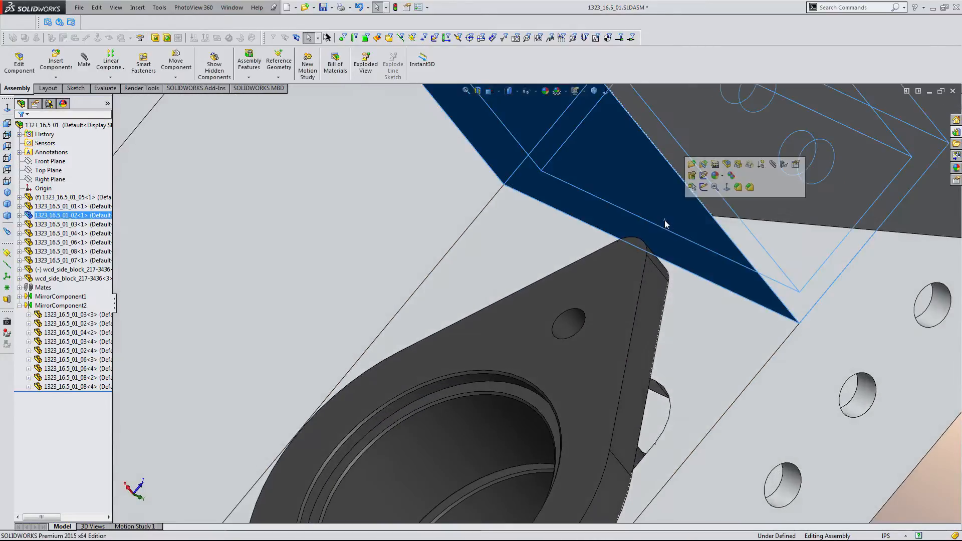
pyautogui.click(691, 165)
# - Sketch a center rectangle about 0.295 in wide and 1.506 in tall on the tube's large side face, between the origin and the open end
pyautogui.click(667, 313)
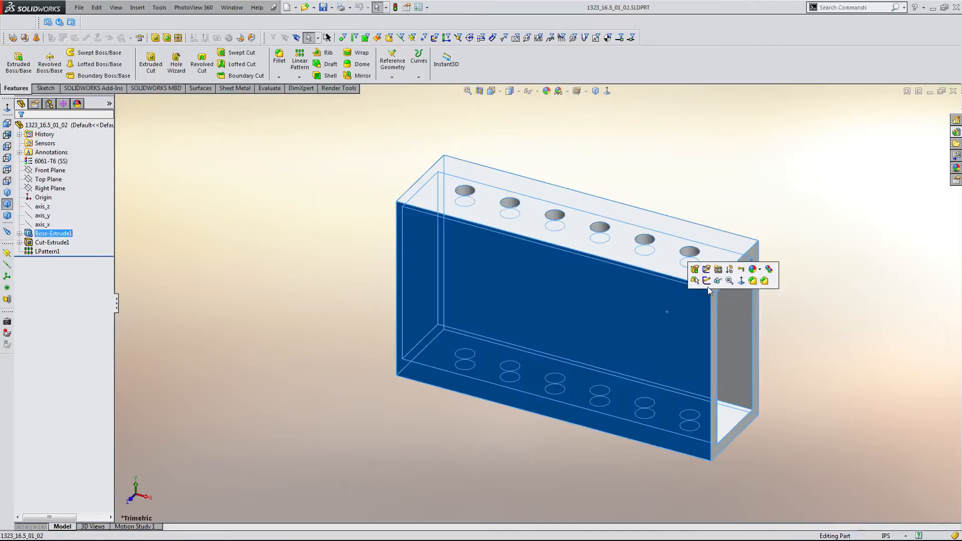
pyautogui.click(706, 281)
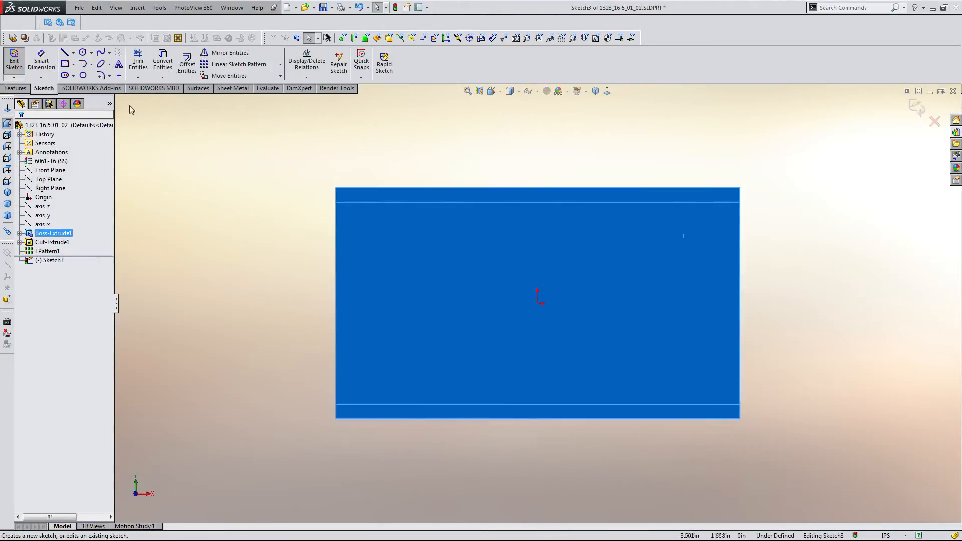
pyautogui.click(69, 65)
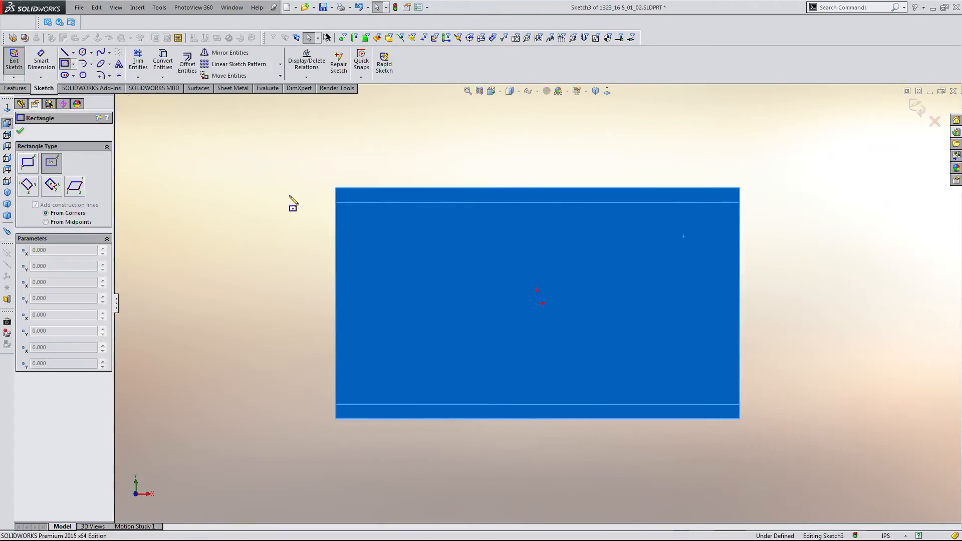
pyautogui.click(620, 304)
pyautogui.click(637, 389)
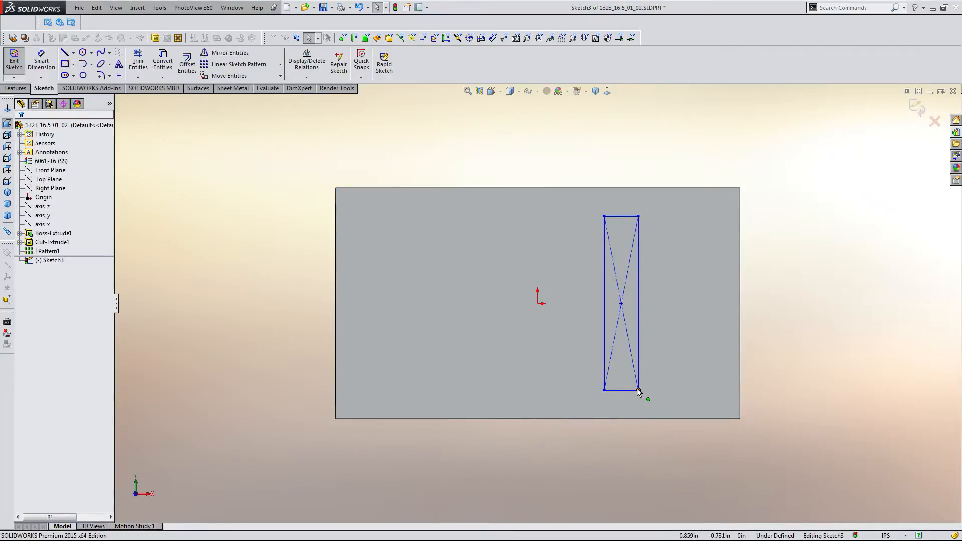
# - Align the rectangle's center point horizontally with the sketch origin
pyautogui.press('d')
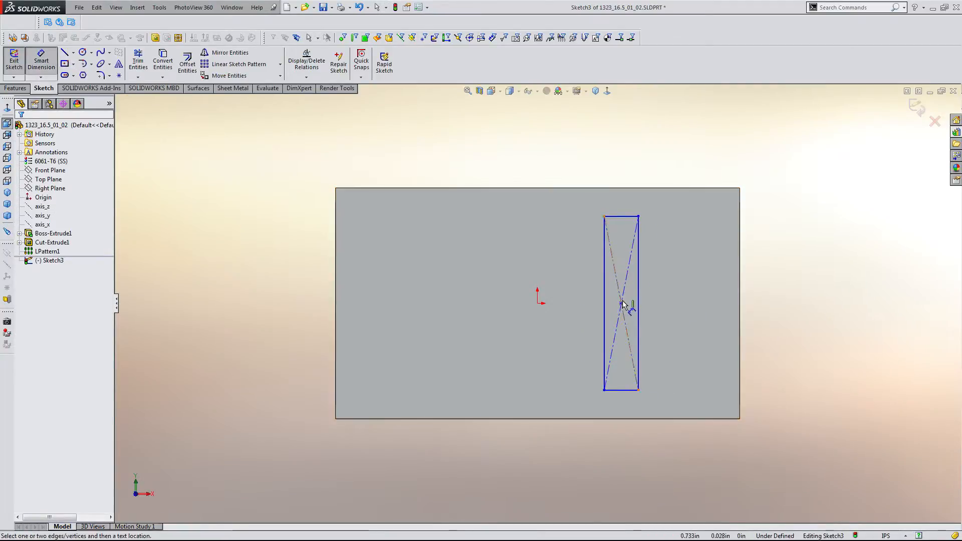
pyautogui.press('Escape')
pyautogui.click(621, 303)
pyautogui.keyDown('ctrl'); pyautogui.click(537, 303); pyautogui.keyUp('ctrl')
pyautogui.click(566, 261)
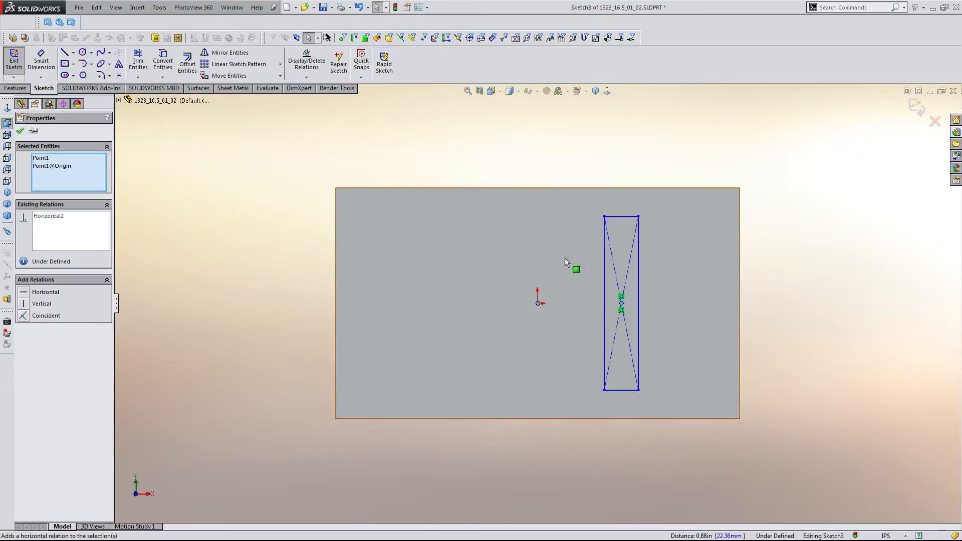
pyautogui.press('Escape')
# - Make the rectangle's outer vertical line collinear with the tube's nearest end edge
pyautogui.press('d')
pyautogui.press('Escape')
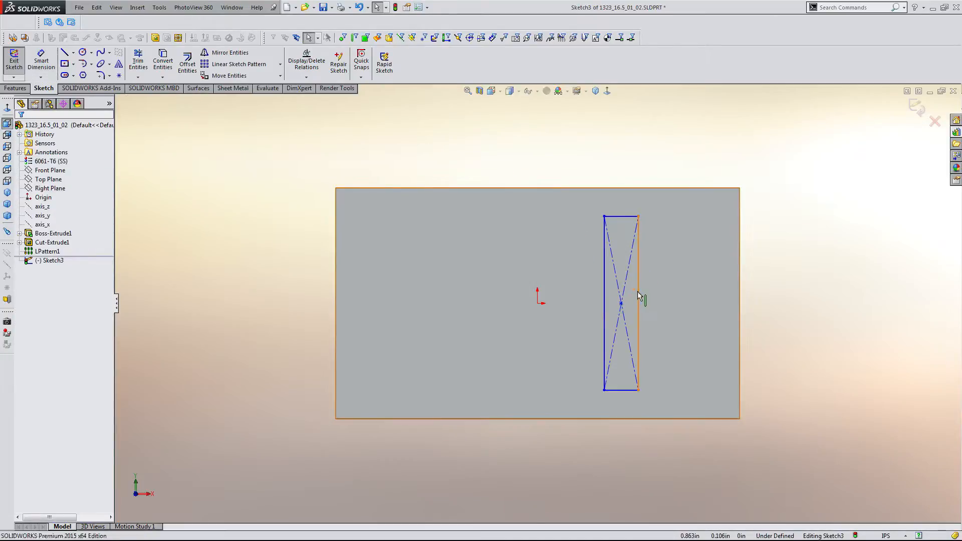
pyautogui.click(638, 296)
pyautogui.keyDown('ctrl'); pyautogui.click(740, 302); pyautogui.keyUp('ctrl')
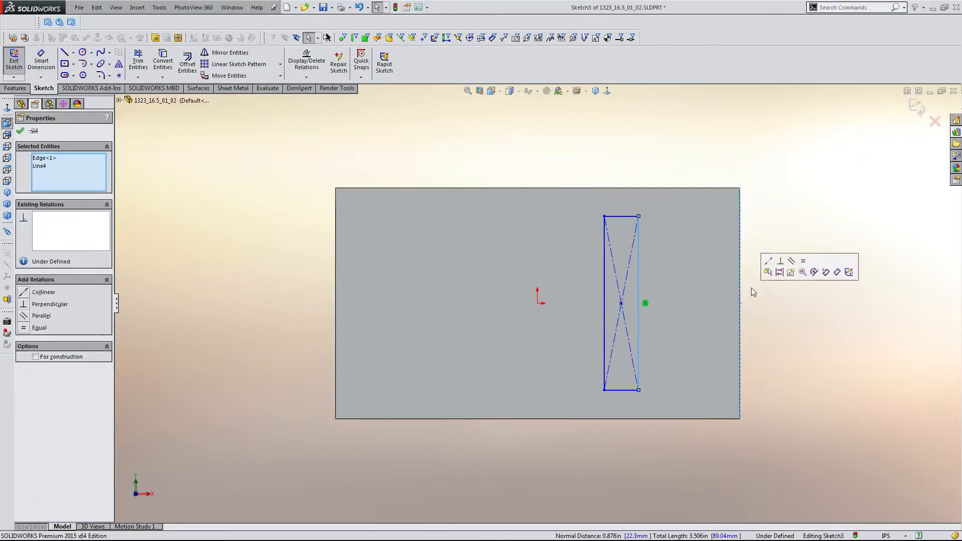
pyautogui.click(770, 264)
pyautogui.press('Escape')
# - Dimension the rectangle 3/16 in wide and 1 in tall
pyautogui.press('d')
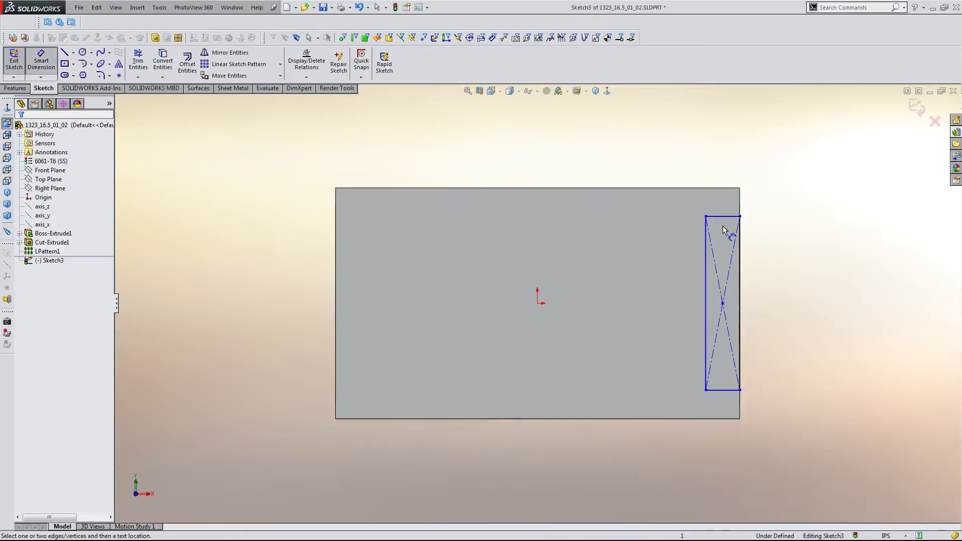
pyautogui.click(721, 216)
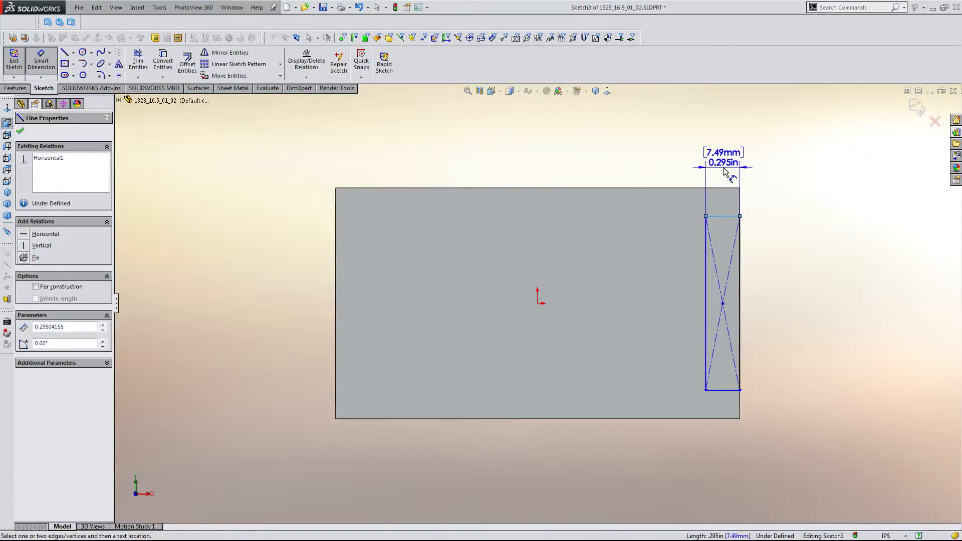
pyautogui.click(723, 168)
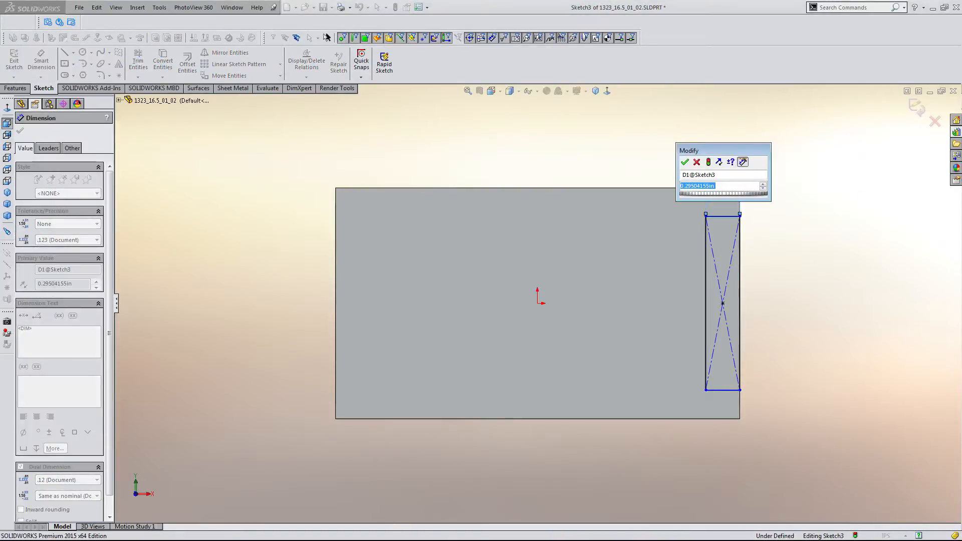
pyautogui.write('3/16')
pyautogui.press('Return')
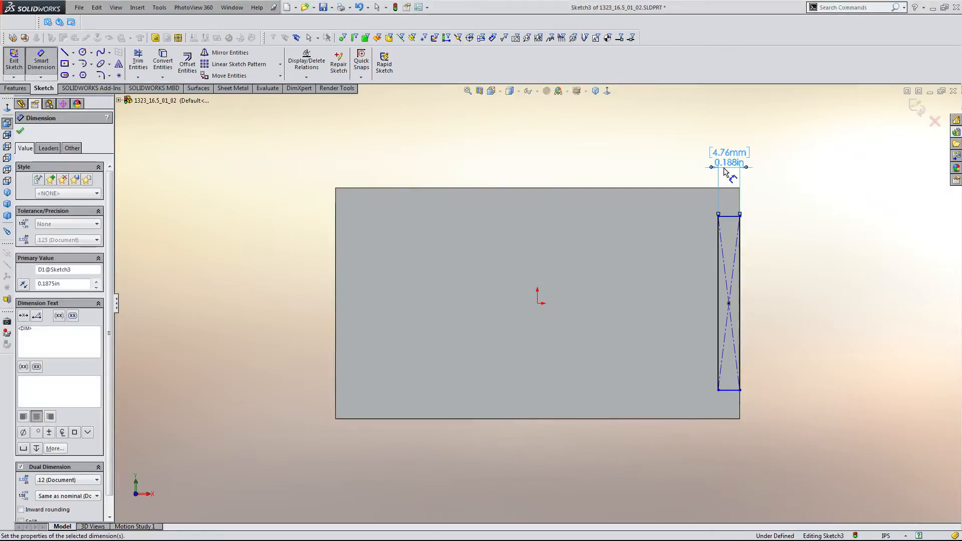
pyautogui.click(803, 219)
pyautogui.click(740, 308)
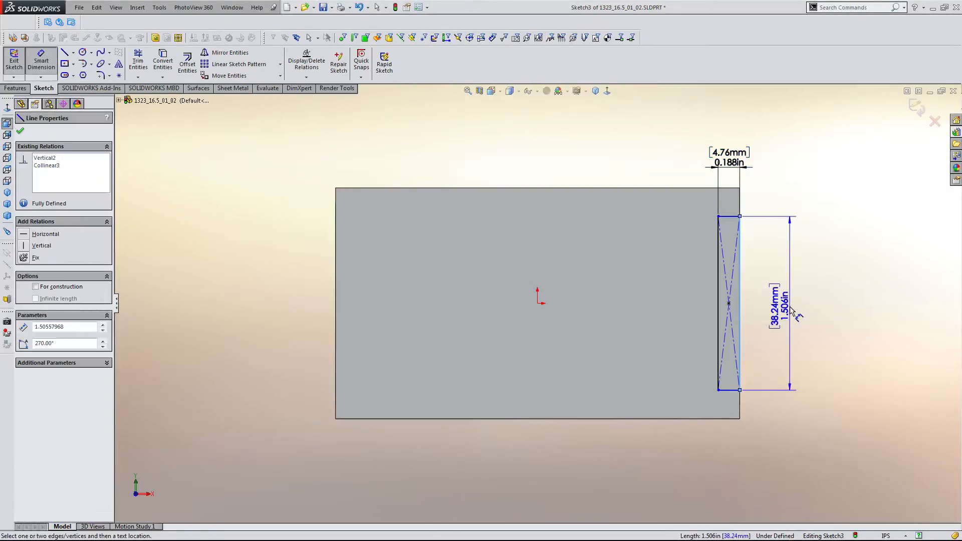
pyautogui.click(791, 306)
pyautogui.write('1')
pyautogui.press('Return')
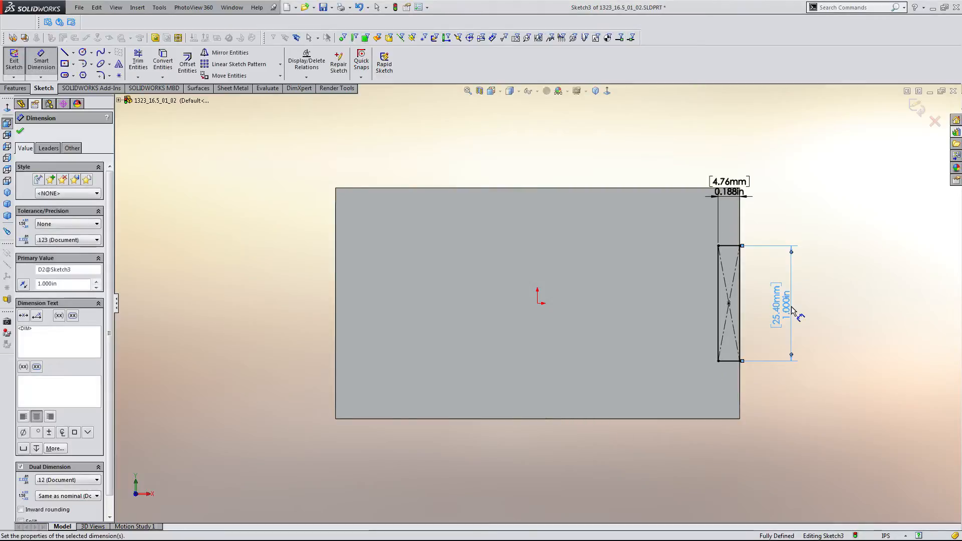
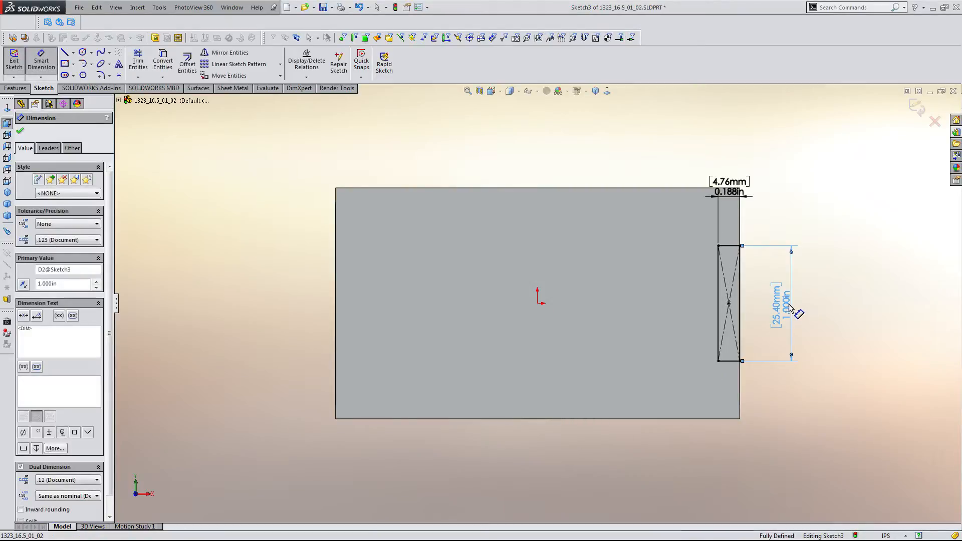
# - Cut the rectangle through the whole tube with an Extruded Cut set to Through All
pyautogui.click(807, 334)
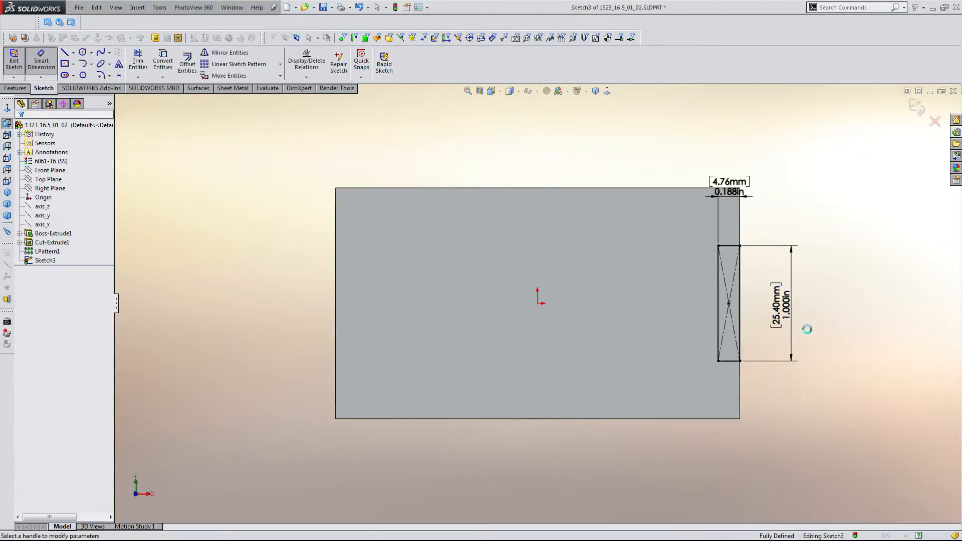
pyautogui.click(77, 190)
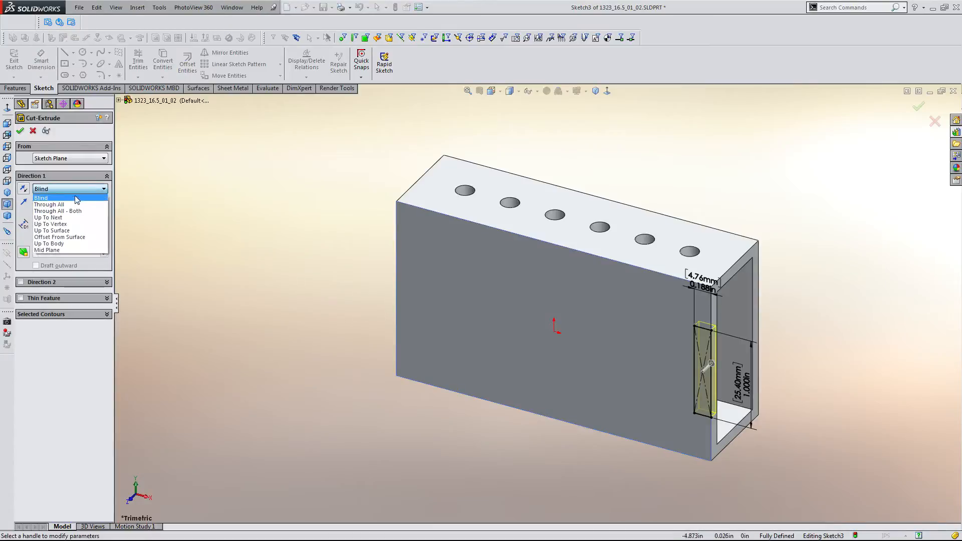
pyautogui.click(75, 205)
pyautogui.press('Return')
pyautogui.click(248, 299)
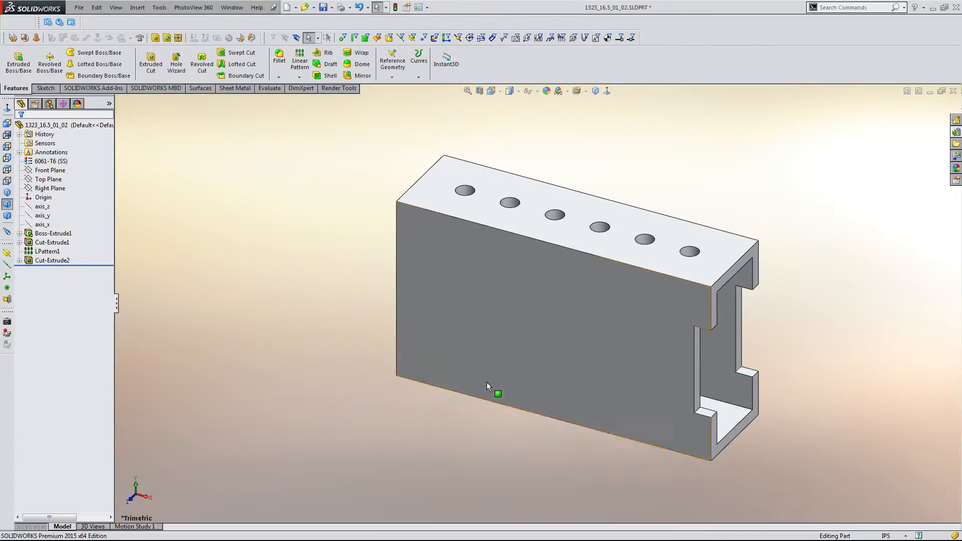
# - Start a sketch on the large side face and draw a horizontal centerline from the notch's inner edge, with a vertical one up to its upper edge
pyautogui.click(699, 399)
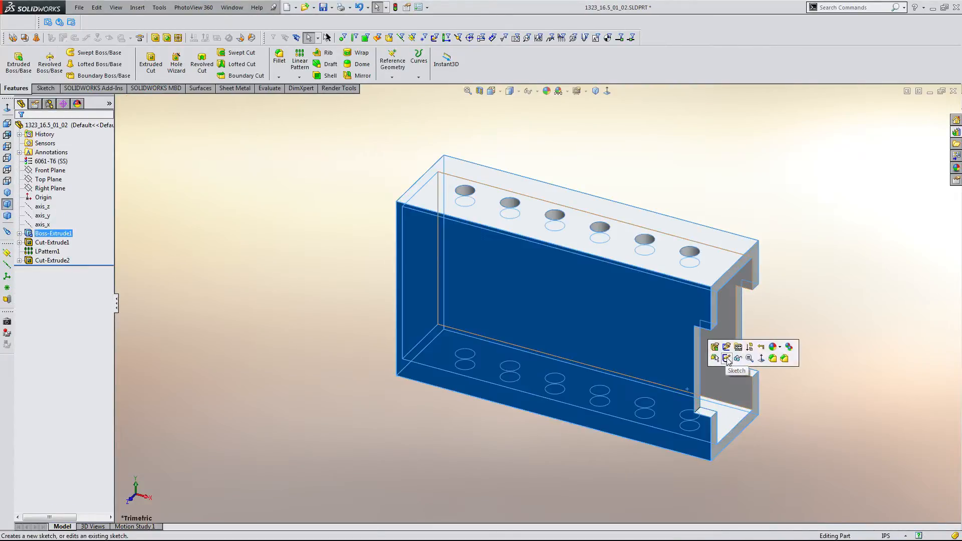
pyautogui.click(727, 358)
pyautogui.click(73, 52)
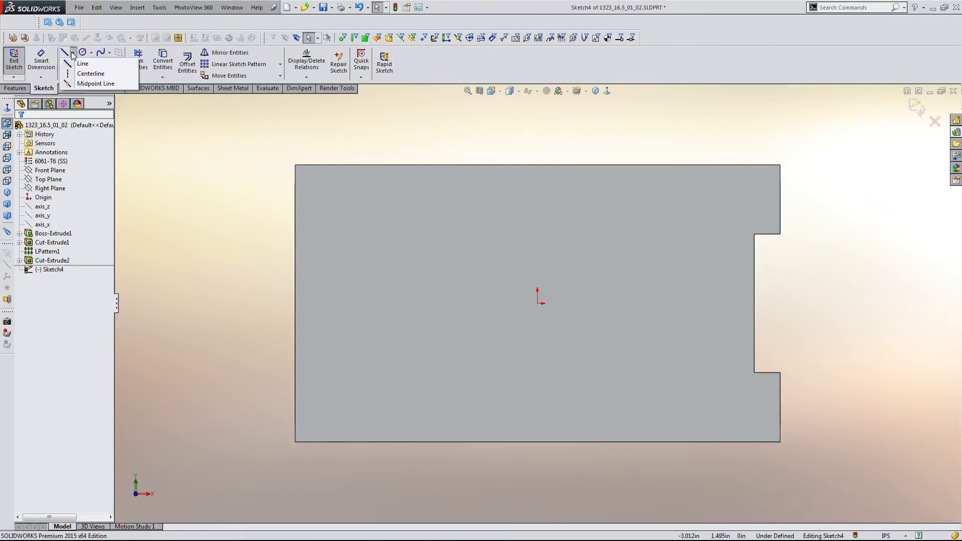
pyautogui.click(91, 73)
pyautogui.scroll(-3, 726, 260)
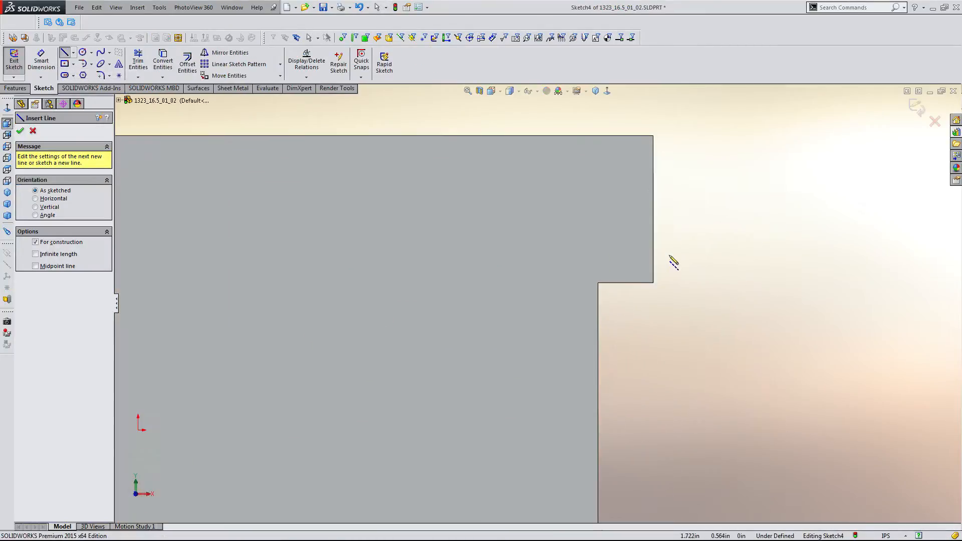
pyautogui.scroll(-1, 625, 282)
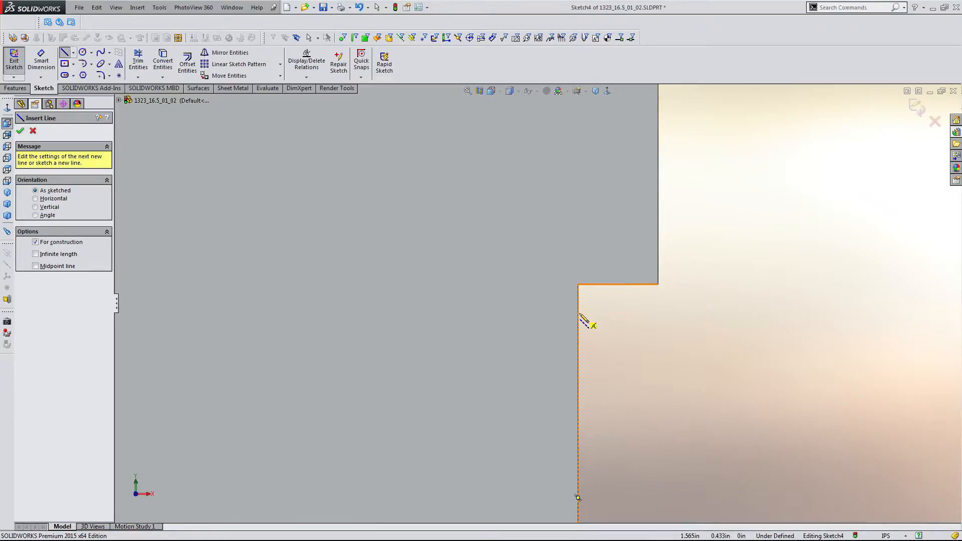
pyautogui.click(577, 313)
pyautogui.click(618, 313)
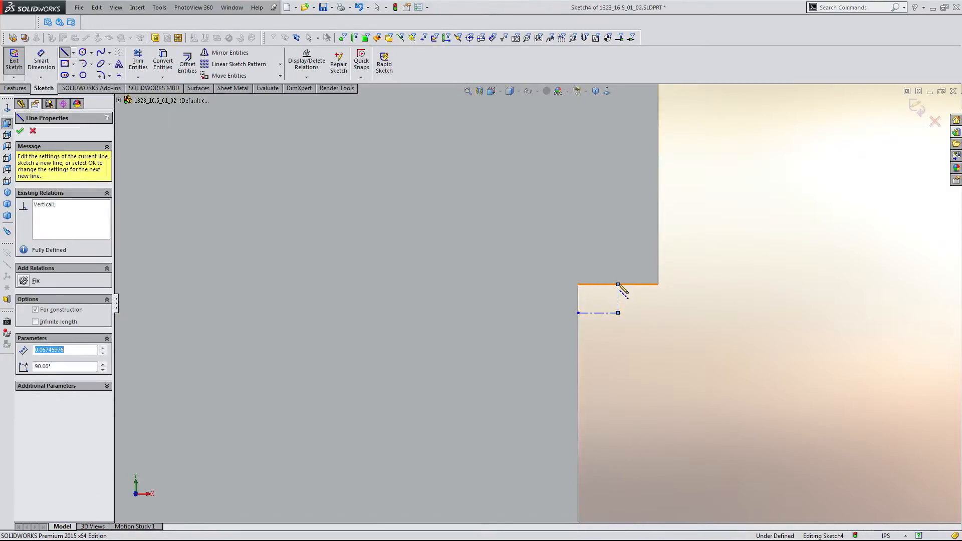
# - Delete the vertical centerline, then lengthen the horizontal centerline and move it farther below the notch's upper edge
pyautogui.press('Escape')
pyautogui.click(618, 301)
pyautogui.press('Delete')
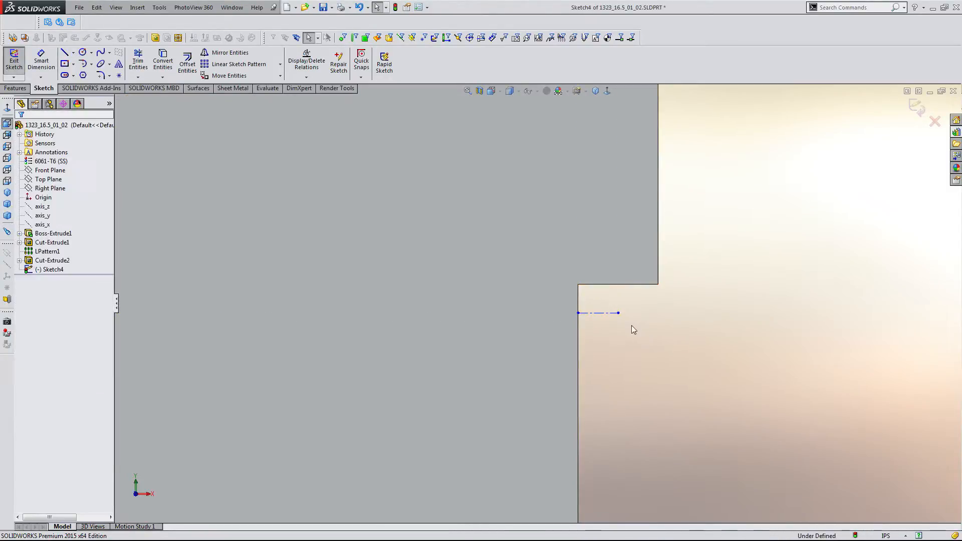
pyautogui.moveTo(618, 312); pyautogui.dragTo(632, 323)
pyautogui.press('Escape')
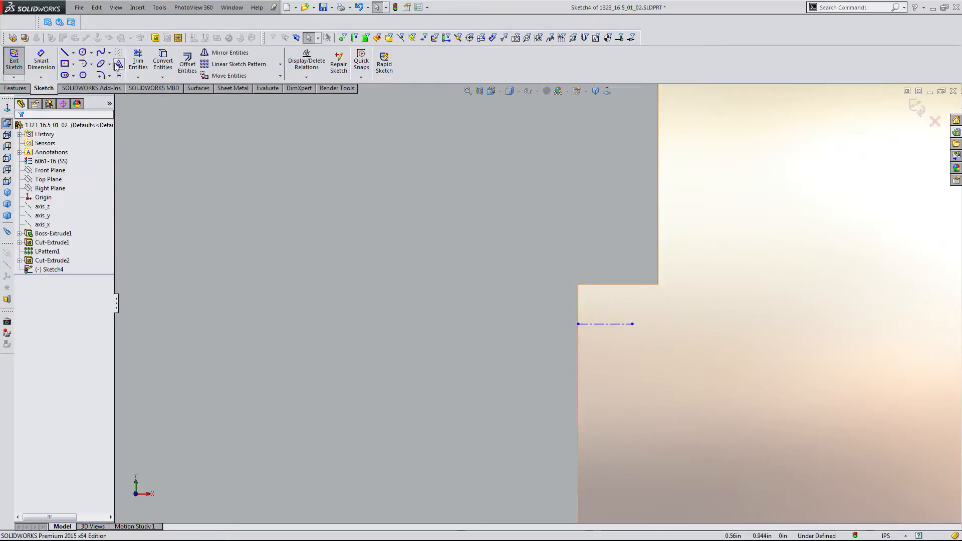
# - Draw a vertical centerline from the horizontal centerline's free end up to the notch's upper edge
pyautogui.click(74, 52)
pyautogui.click(89, 75)
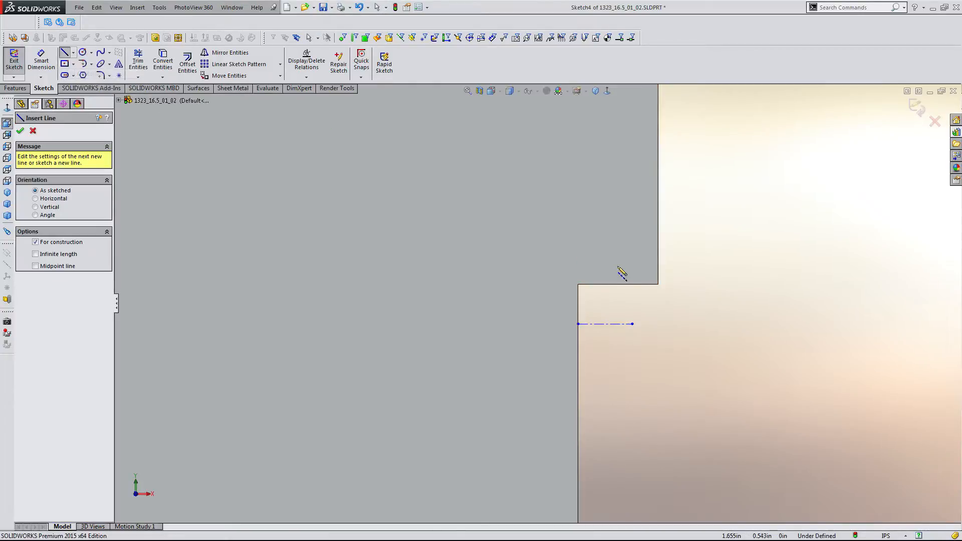
pyautogui.click(632, 323)
pyautogui.click(632, 284)
pyautogui.press('Escape')
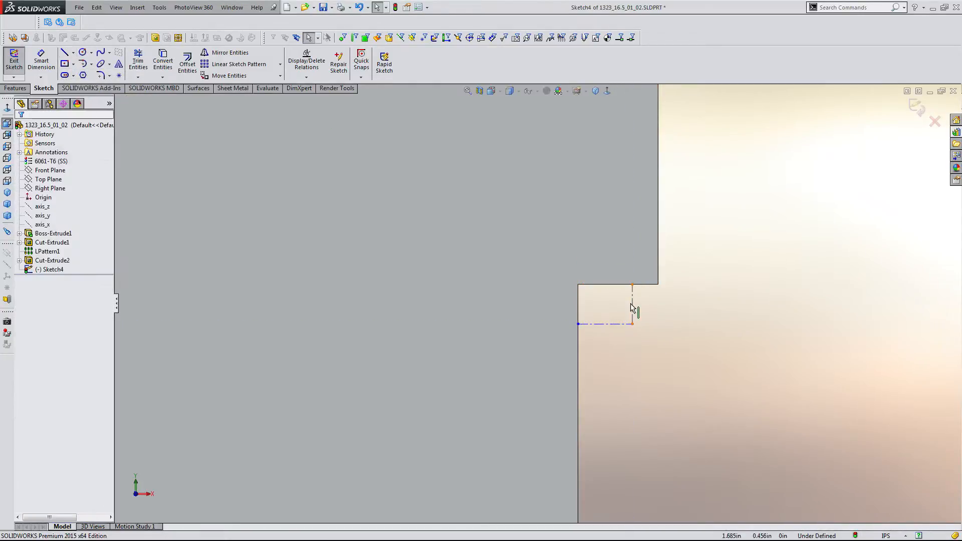
# - Add an equal relation between the vertical and horizontal centerlines in the notch corner
pyautogui.click(632, 311)
pyautogui.keyDown('ctrl'); pyautogui.click(618, 326); pyautogui.keyUp('ctrl')
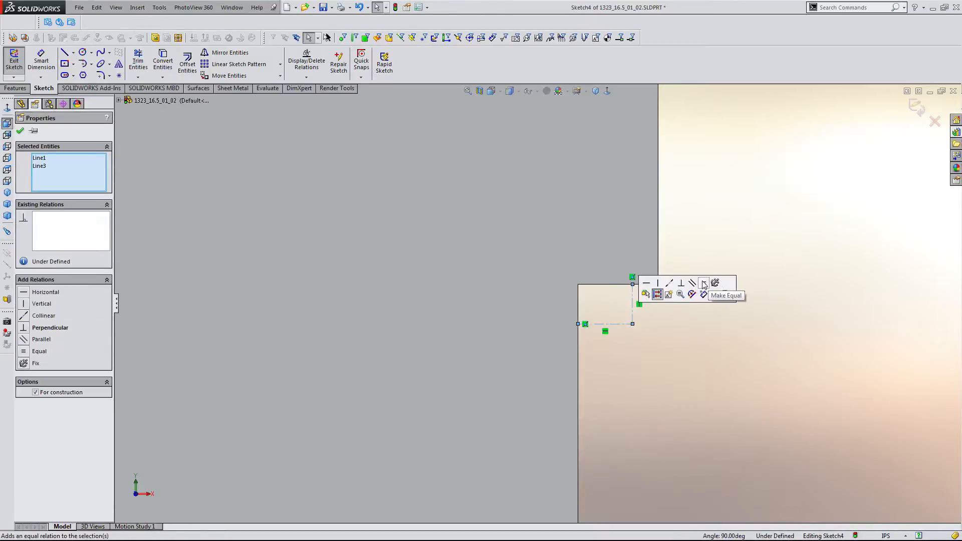
pyautogui.click(703, 284)
pyautogui.click(753, 234)
# - Draw a circle centered where the two centerlines meet, passing through the notch's upper inner corner
pyautogui.moveTo(753, 234); pyautogui.dragTo(747, 270, button='right')
pyautogui.click(631, 341)
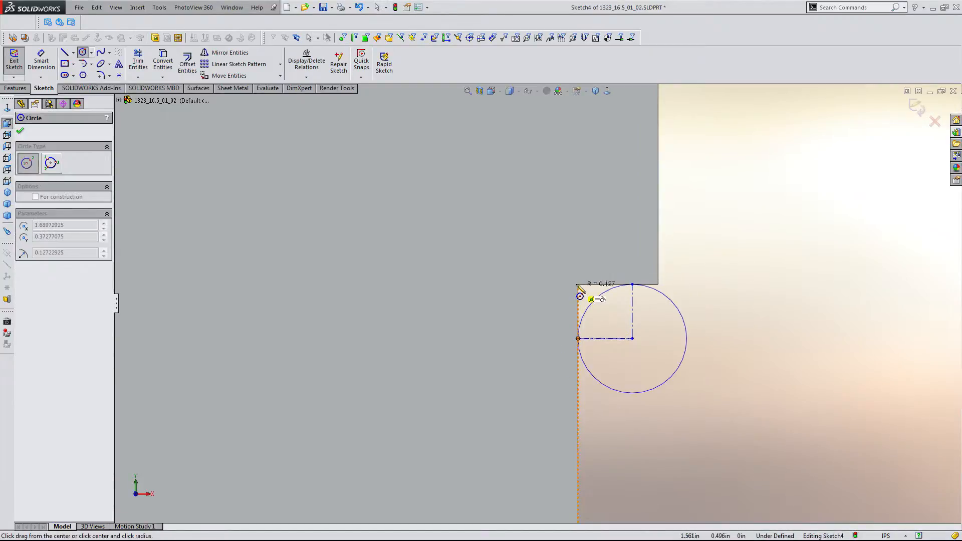
pyautogui.click(578, 285)
pyautogui.press('Escape')
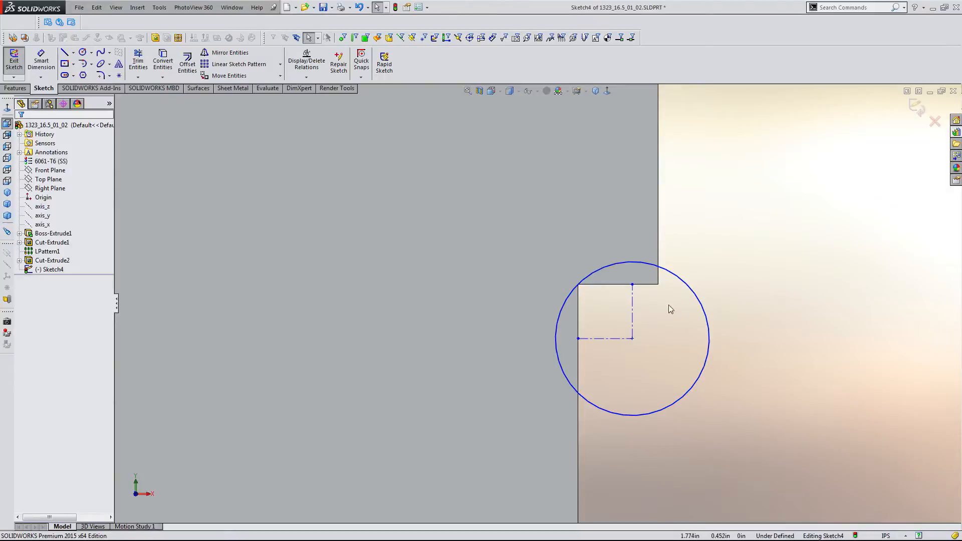
# - Dimension the circle's diameter at 0.25 in
pyautogui.moveTo(668, 305); pyautogui.dragTo(671, 275, button='right')
pyautogui.click(696, 305)
pyautogui.click(791, 235)
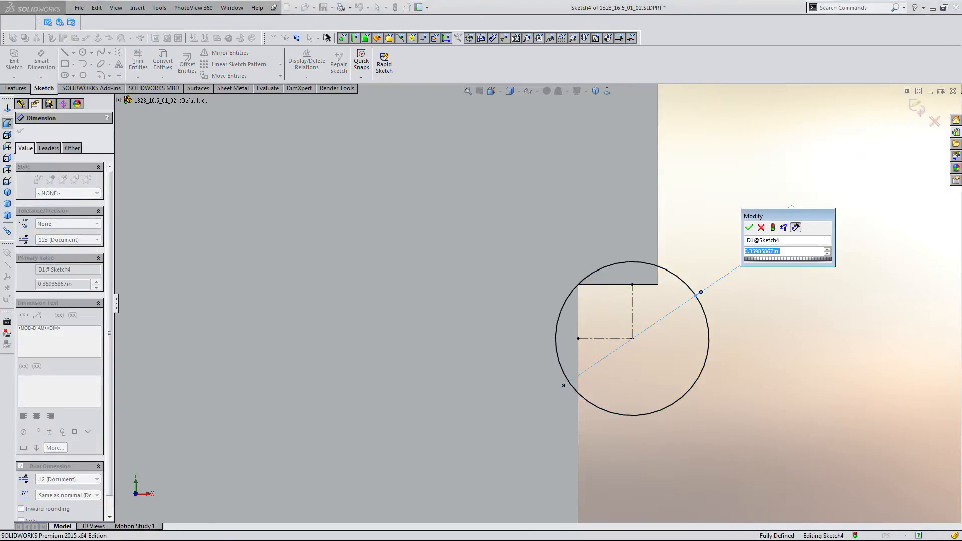
pyautogui.write('.25')
pyautogui.press('Return')
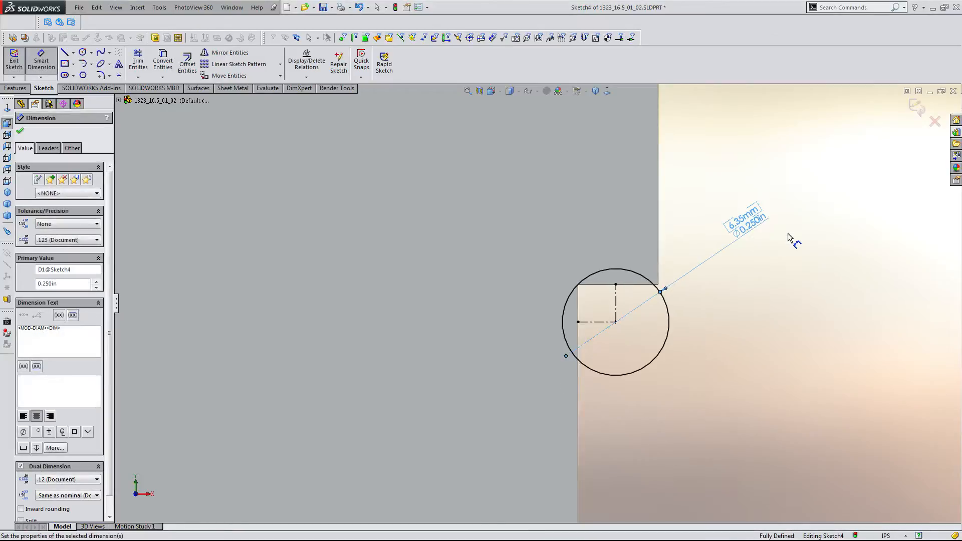
# - Change the circle's diameter to 0.125 in
pyautogui.doubleClick(752, 223)
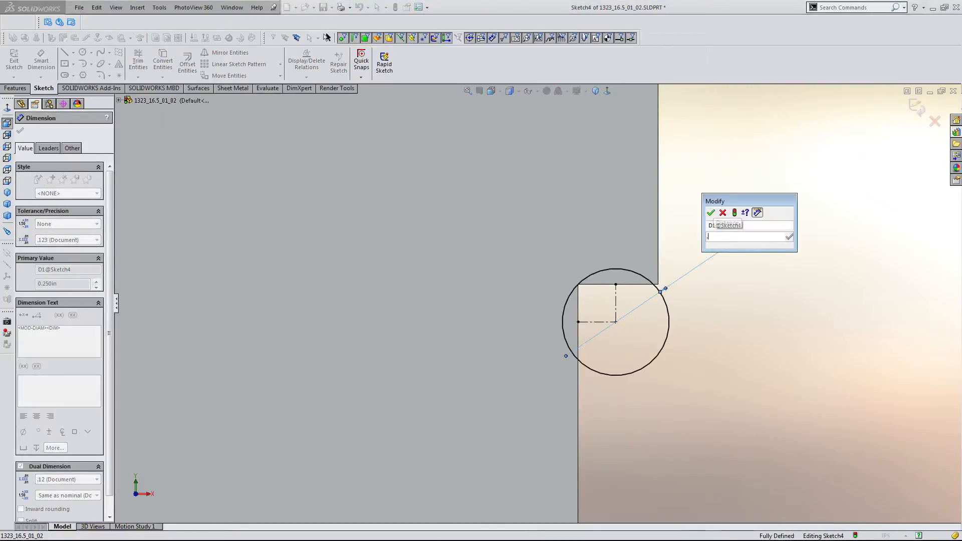
pyautogui.write('.125')
pyautogui.press('Return')
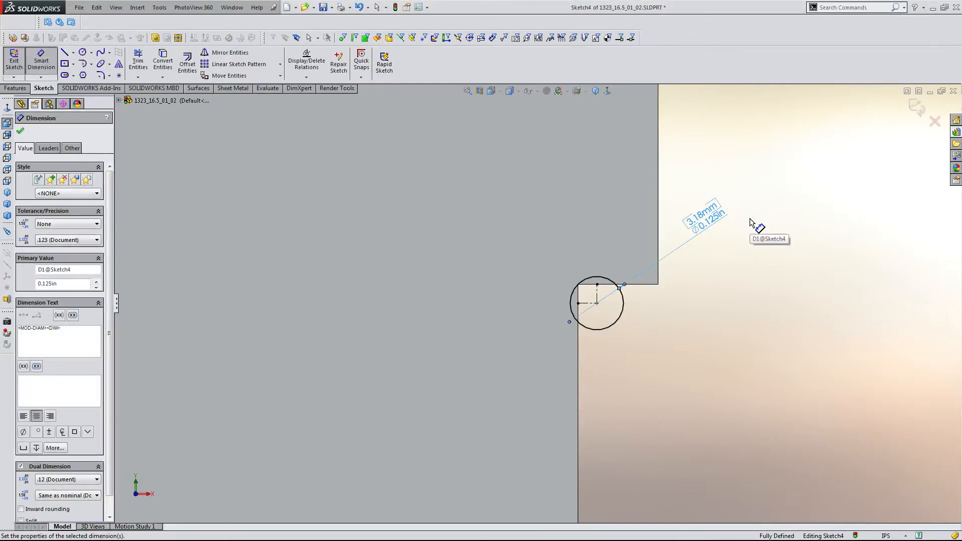
pyautogui.press('Escape')
# - Draw a short horizontal centerline outward from the midpoint of the notch's inner edge
pyautogui.scroll(5, 780, 304)
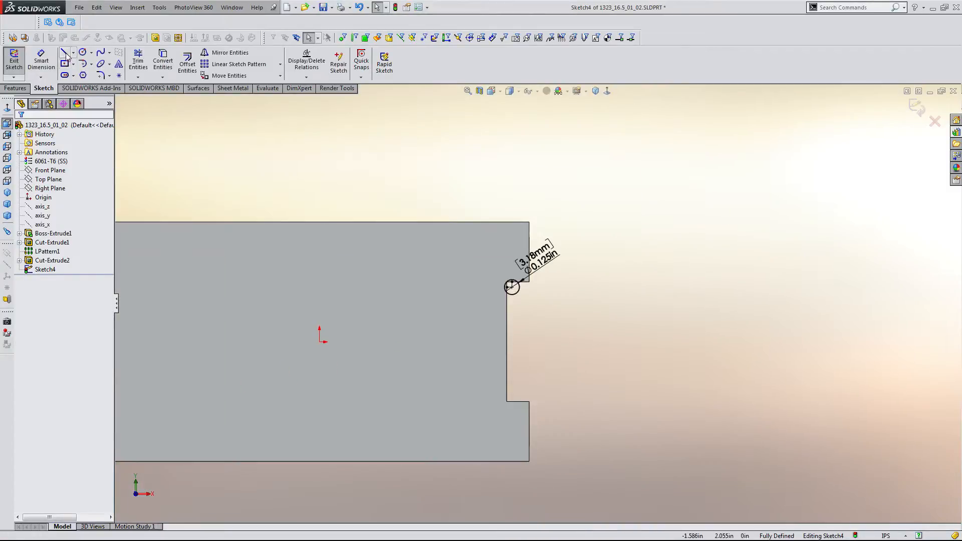
pyautogui.click(73, 52)
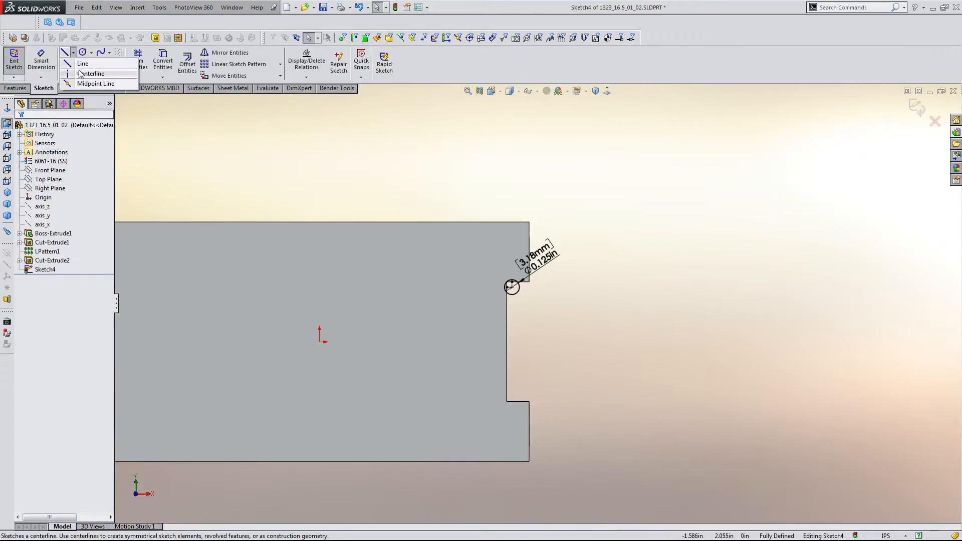
pyautogui.click(81, 73)
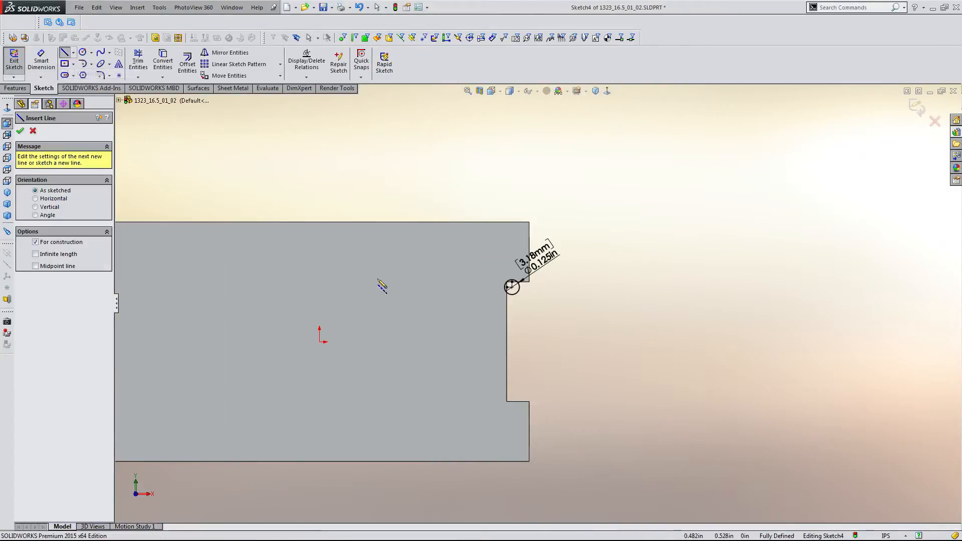
pyautogui.click(506, 341)
pyautogui.press('Escape')
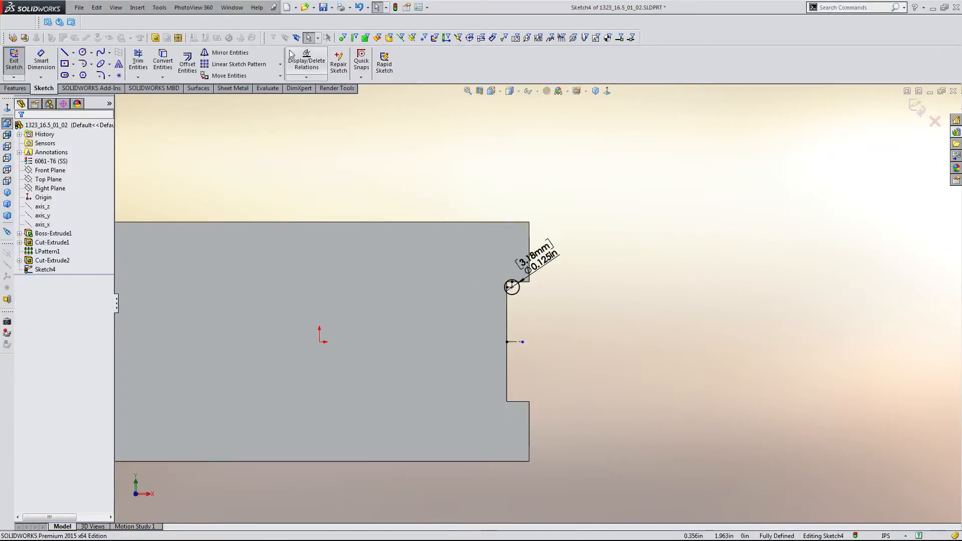
# - Mirror the corner circle about the short horizontal centerline to the notch's lower corner
pyautogui.click(247, 54)
pyautogui.click(517, 295)
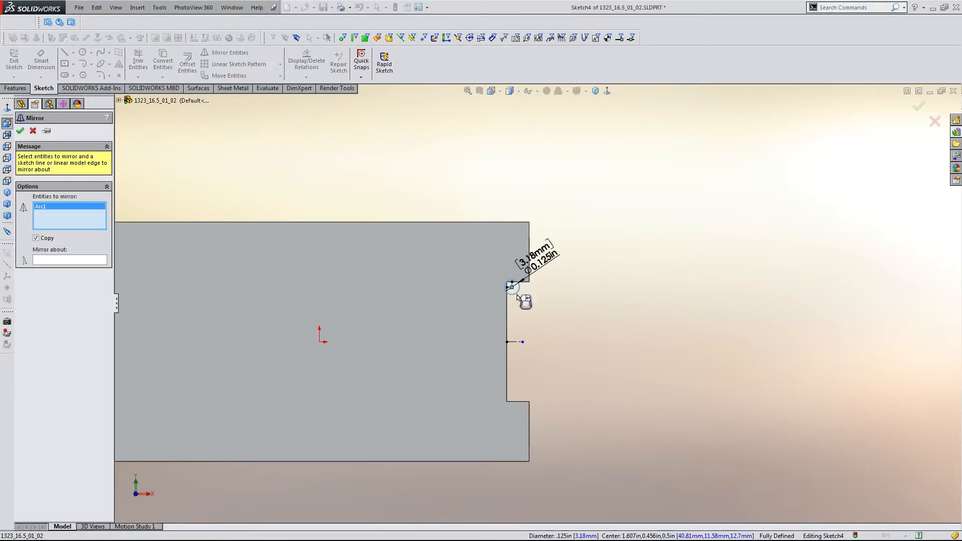
pyautogui.click(97, 260)
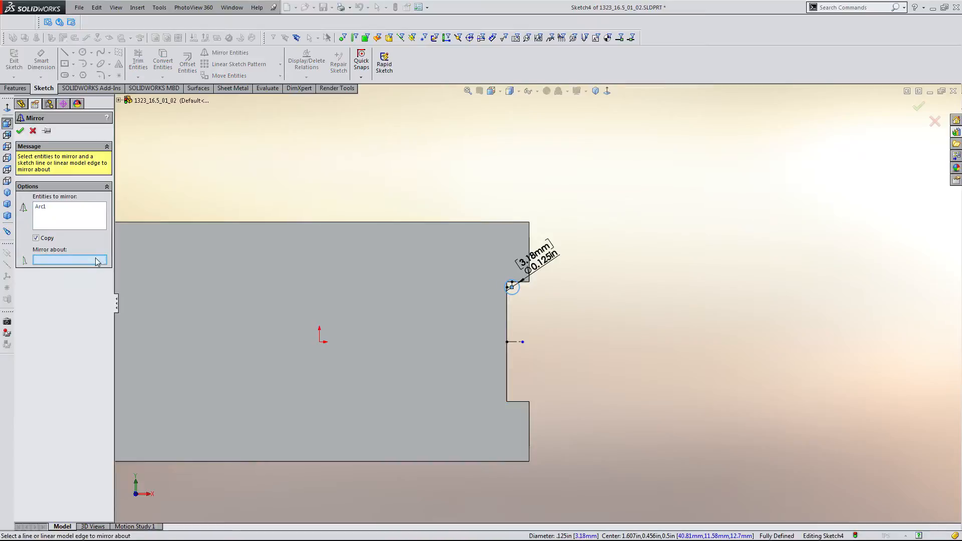
pyautogui.click(518, 346)
pyautogui.press('Return')
# - Cut both corner relief circles through the whole tube with an Extruded Cut set to Through All
pyautogui.press('c')
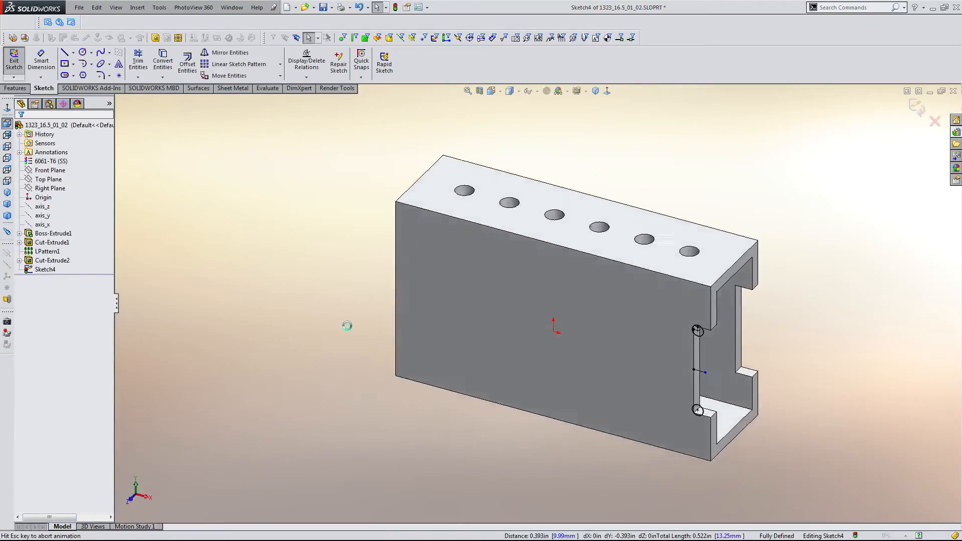
pyautogui.click(79, 189)
pyautogui.click(60, 197)
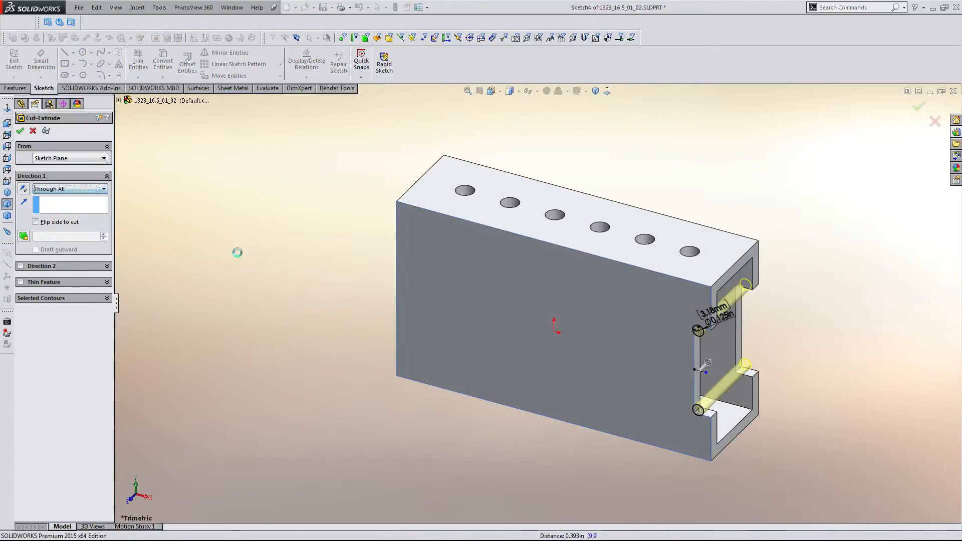
pyautogui.press('Return')
pyautogui.press('z')
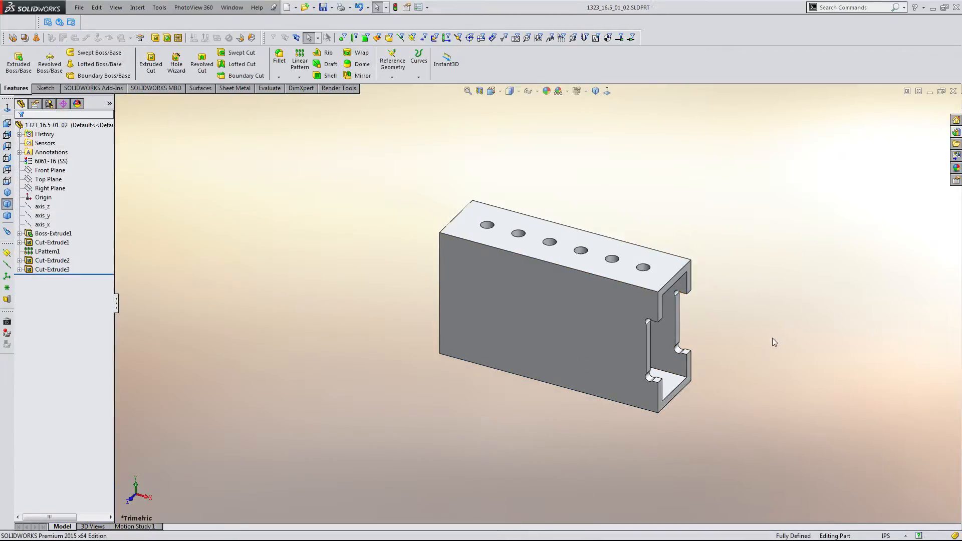
# - Close the tube part and examine how its notched ends are oriented in the 1323_16.5_01 frame assembly
pyautogui.click(77, 7)
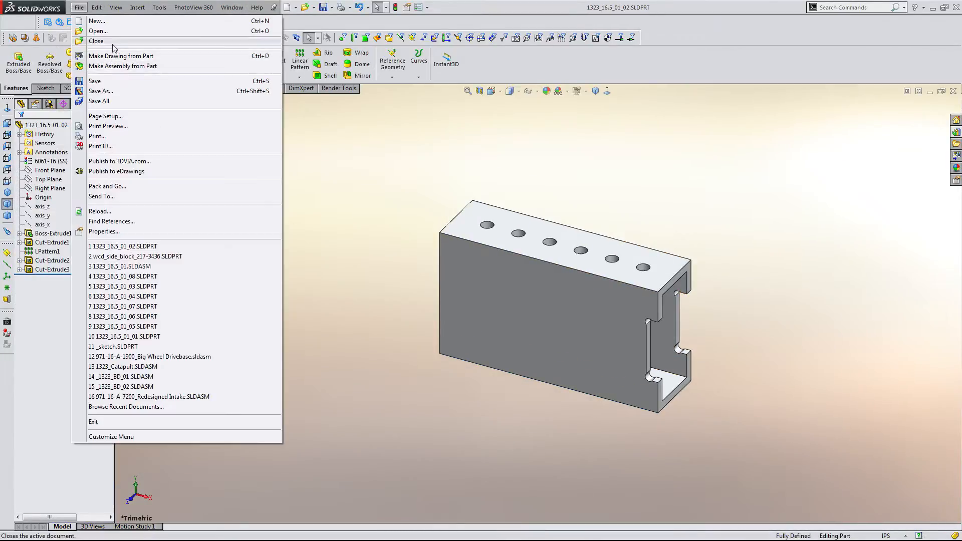
pyautogui.click(90, 38)
pyautogui.moveTo(402, 228); pyautogui.dragTo(508, 201, button='middle')
pyautogui.scroll(-2, 513, 185)
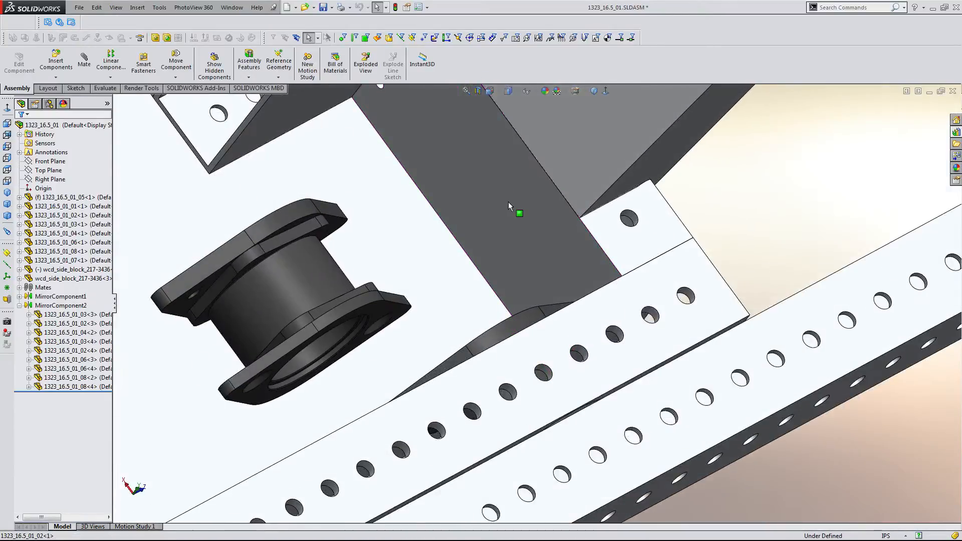
pyautogui.scroll(8, 508, 202)
pyautogui.scroll(1, 532, 246)
pyautogui.scroll(-2, 531, 281)
pyautogui.scroll(3, 531, 296)
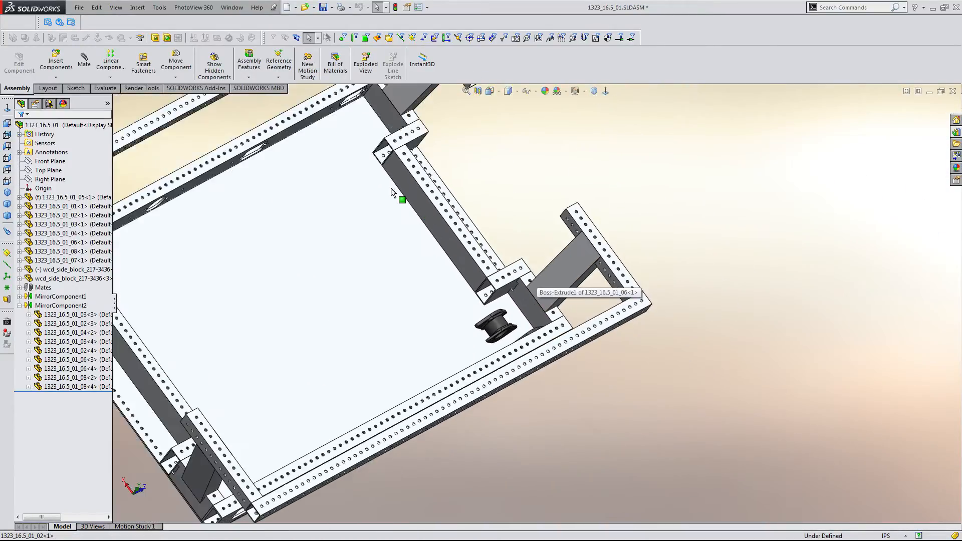
pyautogui.scroll(-2, 395, 165)
pyautogui.scroll(2, 398, 167)
pyautogui.middleClick(418, 199)
pyautogui.moveTo(415, 171); pyautogui.dragTo(449, 152, button='middle')
# - Open tube 1323_16.5_01_02 from the assembly and check the sketch of its first hole cut
pyautogui.click(519, 106)
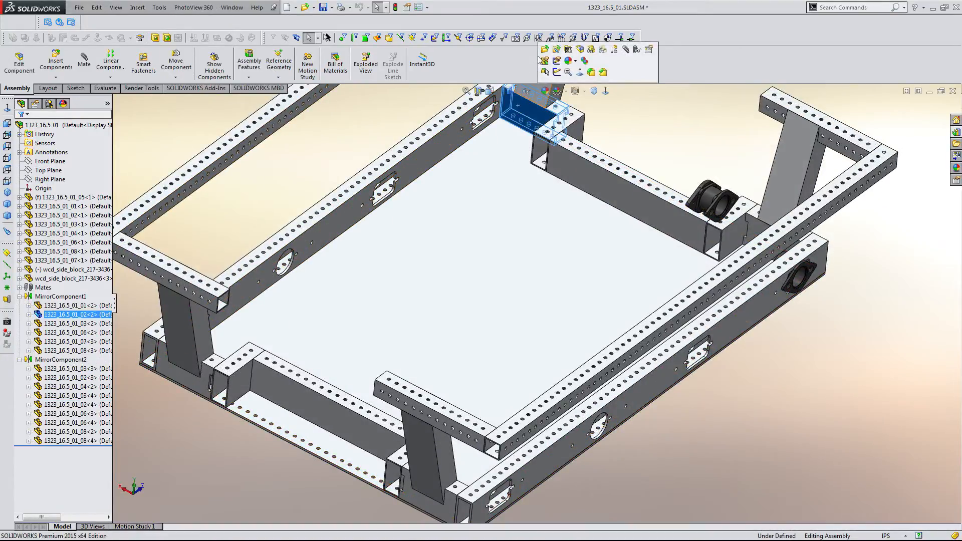
pyautogui.click(545, 49)
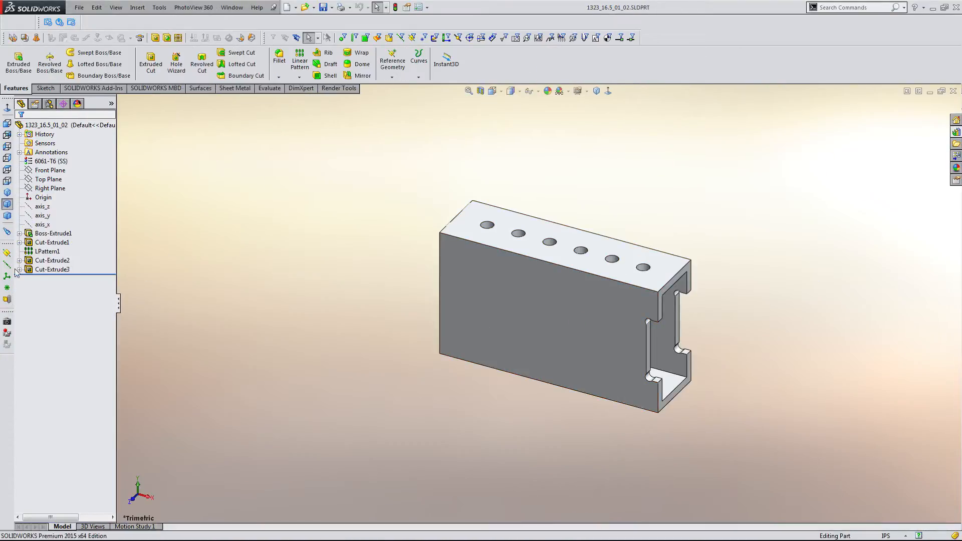
pyautogui.click(19, 242)
pyautogui.click(54, 251)
pyautogui.click(60, 223)
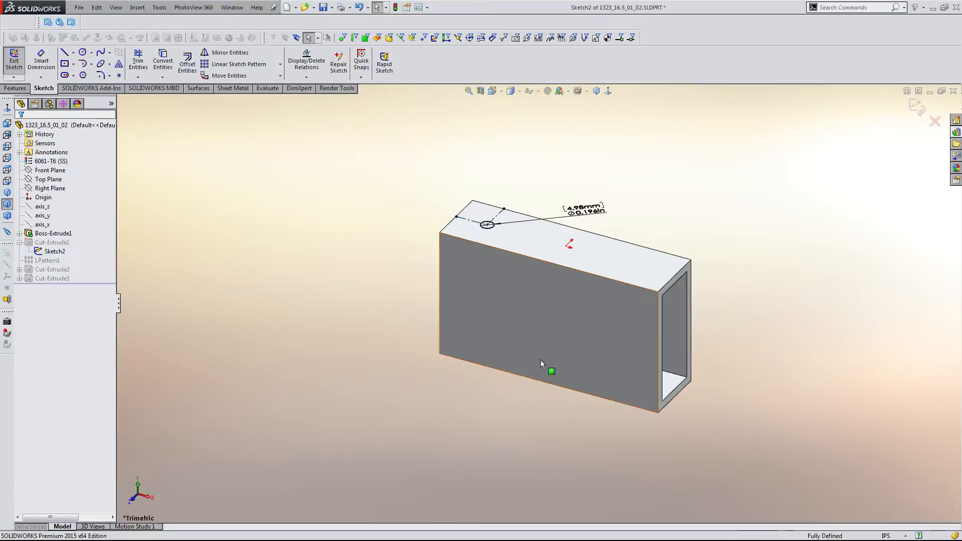
pyautogui.click(13, 65)
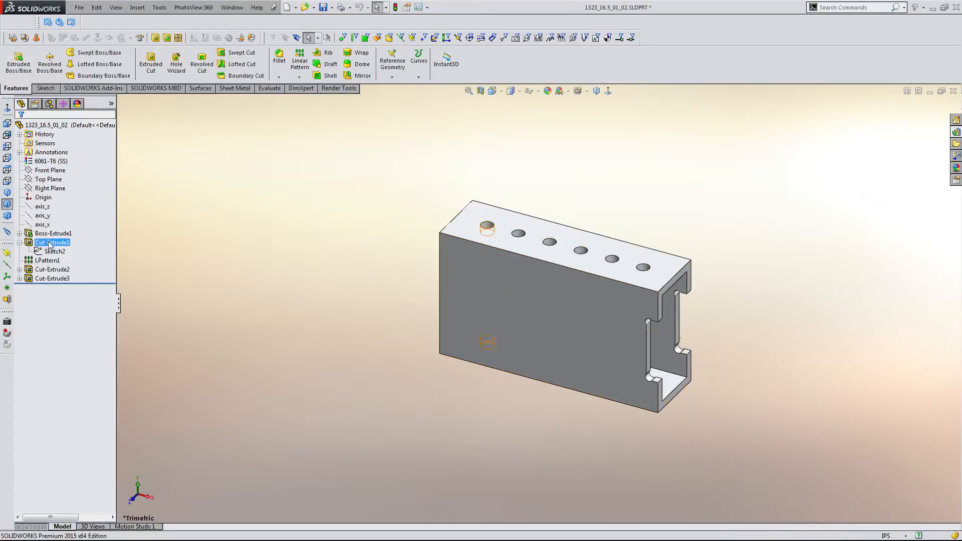
# - Edit the notch cut's sketch and delete the collinear relation tying the rectangle's outer line to the tube's end edge
pyautogui.click(19, 269)
pyautogui.click(54, 278)
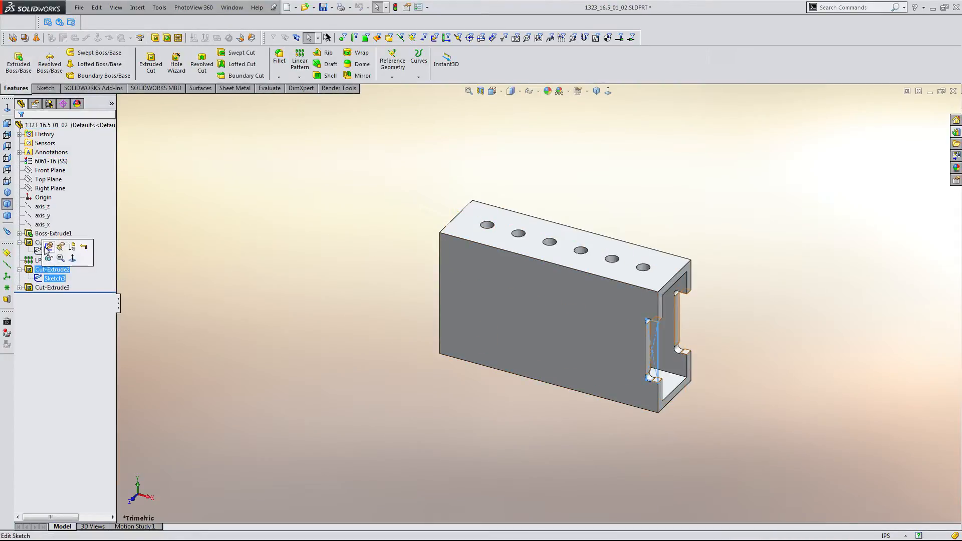
pyautogui.click(48, 250)
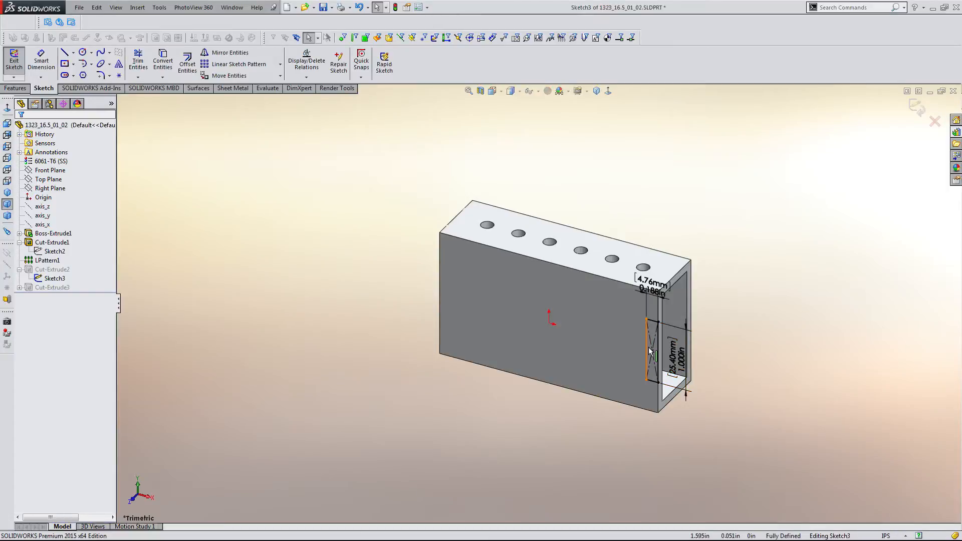
pyautogui.click(658, 353)
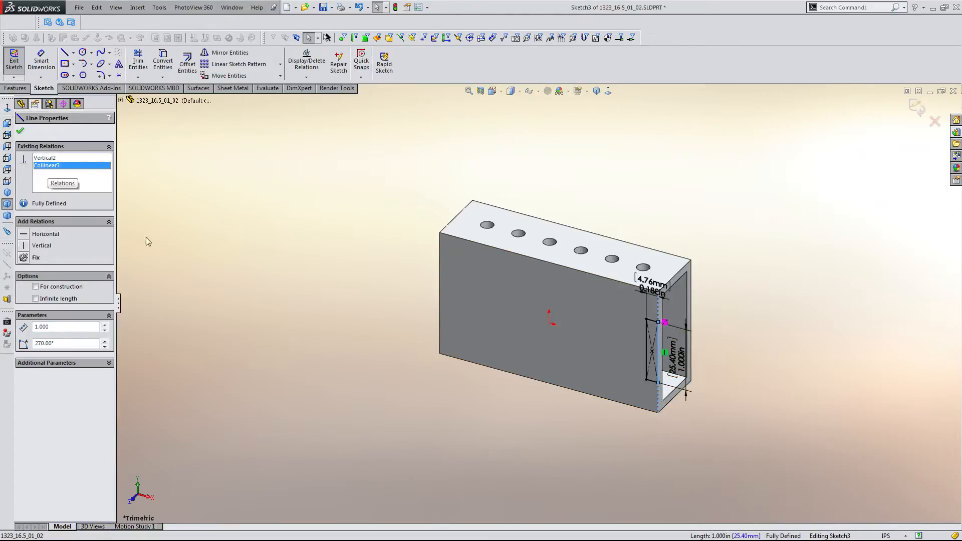
pyautogui.press('Delete')
pyautogui.click(390, 383)
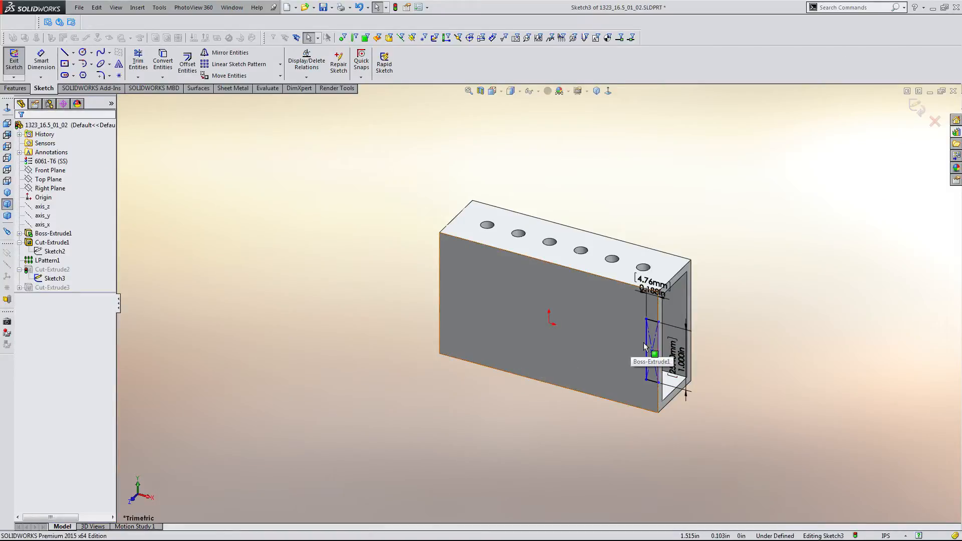
# - Make the rectangle's other vertical line collinear with the tube's opposite end edge and exit the sketch
pyautogui.click(644, 343)
pyautogui.keyDown('ctrl'); pyautogui.click(441, 279); pyautogui.keyUp('ctrl')
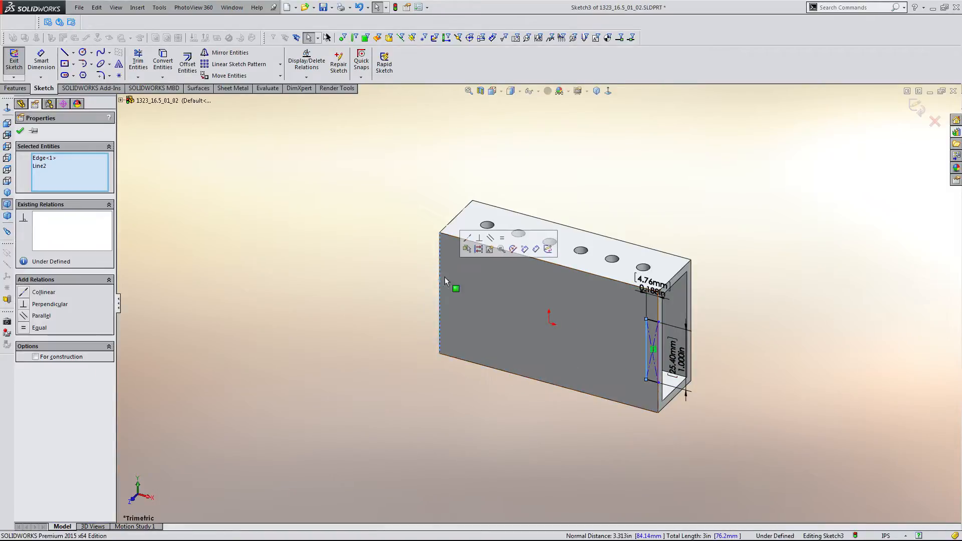
pyautogui.click(469, 240)
pyautogui.click(407, 202)
pyautogui.click(15, 52)
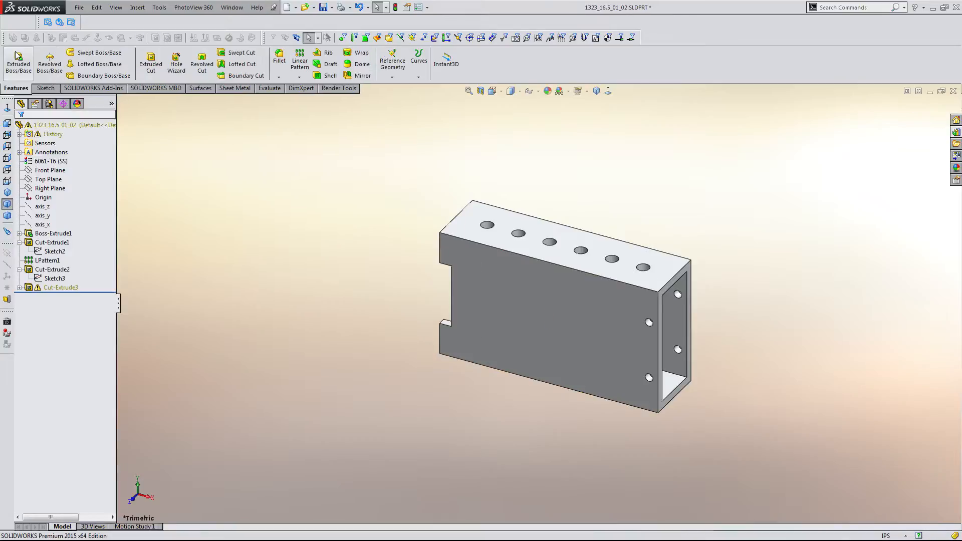
# - Edit the corner relief sketch and delete the broken coincident relation on the upper circle's horizontal centerline endpoint
pyautogui.click(20, 288)
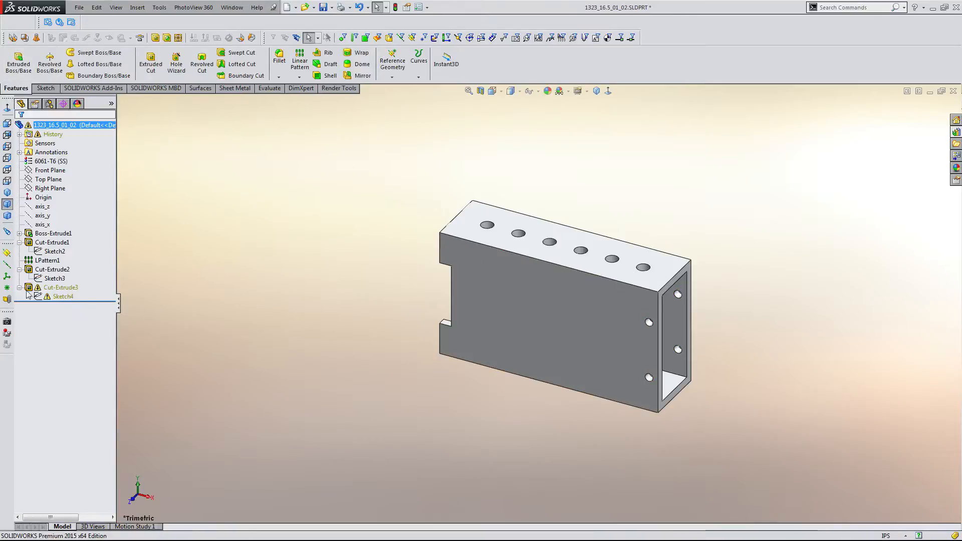
pyautogui.click(56, 297)
pyautogui.click(54, 271)
pyautogui.scroll(-2, 671, 323)
pyautogui.scroll(-2, 650, 324)
pyautogui.moveTo(673, 331)
pyautogui.mouseDown(button='middle')
pyautogui.moveTo(716, 319)
pyautogui.moveTo(720, 308)
pyautogui.mouseUp(button='middle')
pyautogui.click(665, 284)
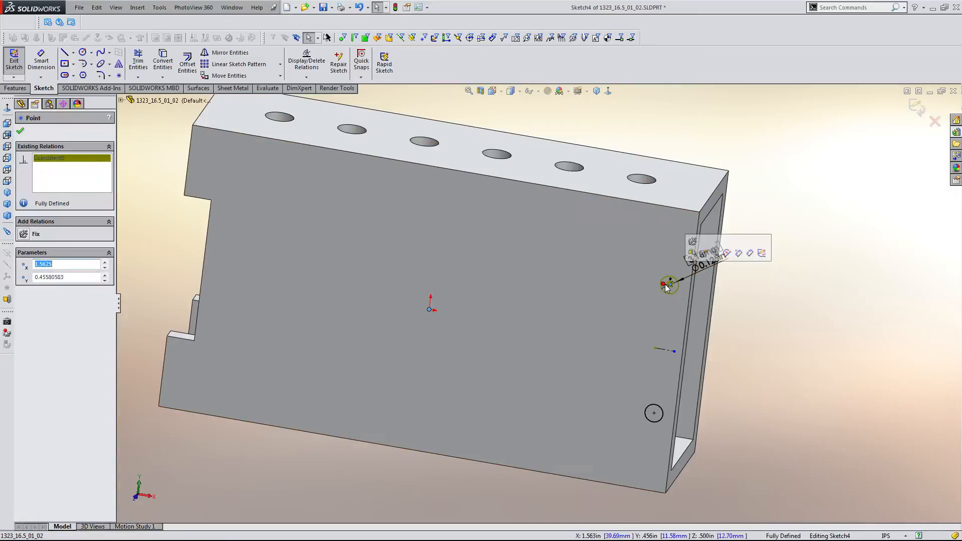
pyautogui.press('Delete')
pyautogui.press('Return')
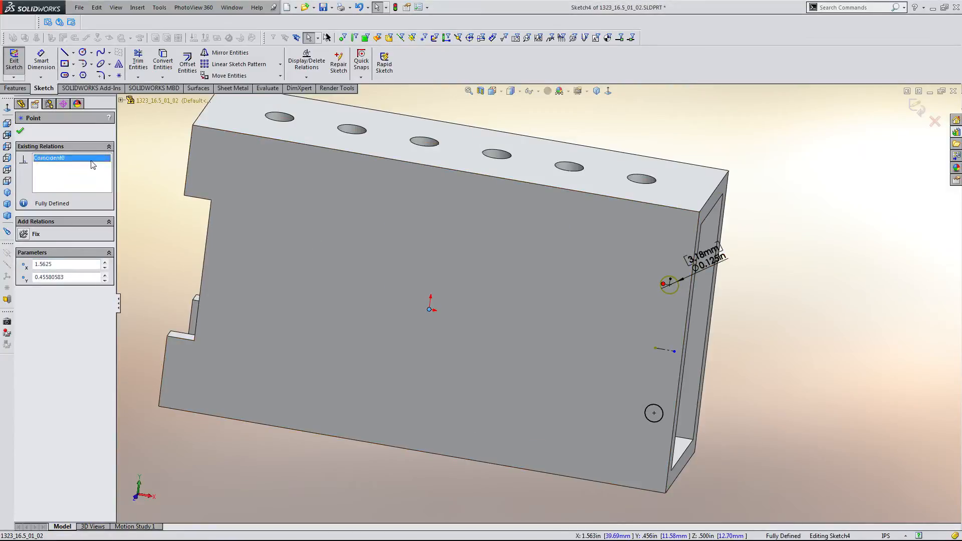
# - Delete the broken relation that still ties the upper relief circle to the old notch corner
pyautogui.scroll(-2, 716, 274)
pyautogui.scroll(-1, 748, 267)
pyautogui.click(749, 268)
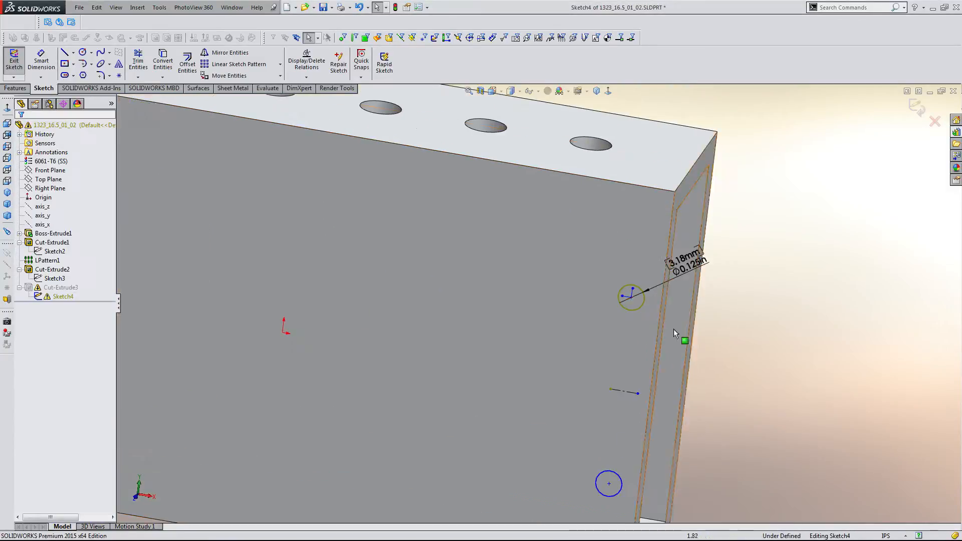
pyautogui.click(636, 313)
pyautogui.click(634, 311)
pyautogui.press('Delete')
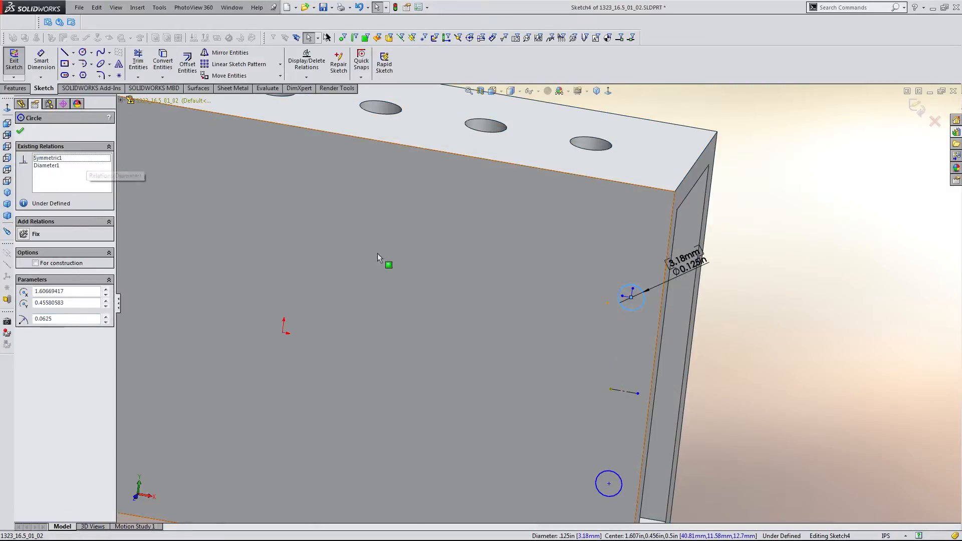
pyautogui.click(668, 304)
# - Move the upper relief circle and its centerlines past the origin toward the notch at the opposite end
pyautogui.moveTo(613, 293)
pyautogui.mouseDown()
pyautogui.moveTo(585, 276)
pyautogui.moveTo(368, 272)
pyautogui.mouseUp()
pyautogui.moveTo(292, 247); pyautogui.dragTo(163, 243)
pyautogui.scroll(4, 200, 255)
pyautogui.scroll(-2, 258, 261)
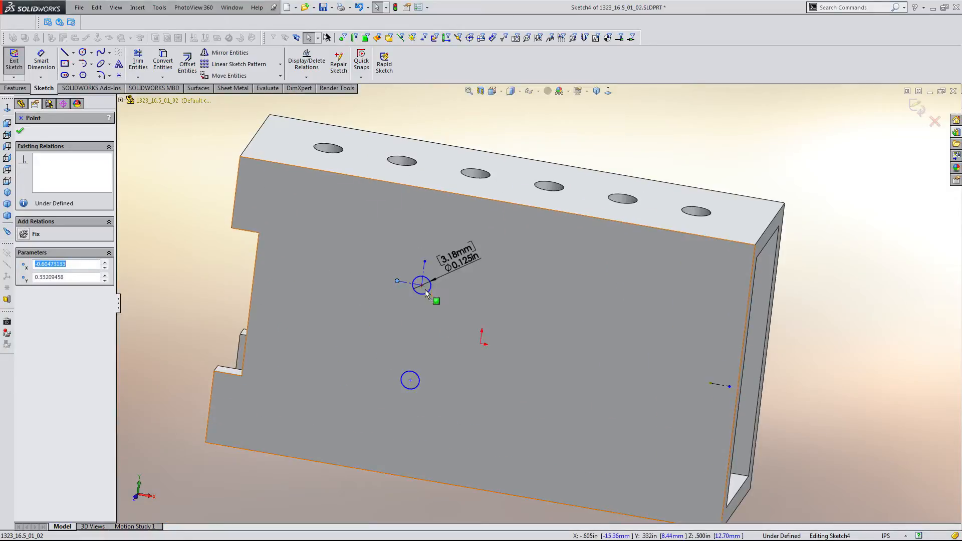
# - Move the upper relief circle onto the notch, with its vertical centerline ending on the notch's upper edge
pyautogui.scroll(-2, 430, 281)
pyautogui.moveTo(437, 258); pyautogui.dragTo(178, 214)
pyautogui.click(148, 291)
pyautogui.click(141, 241)
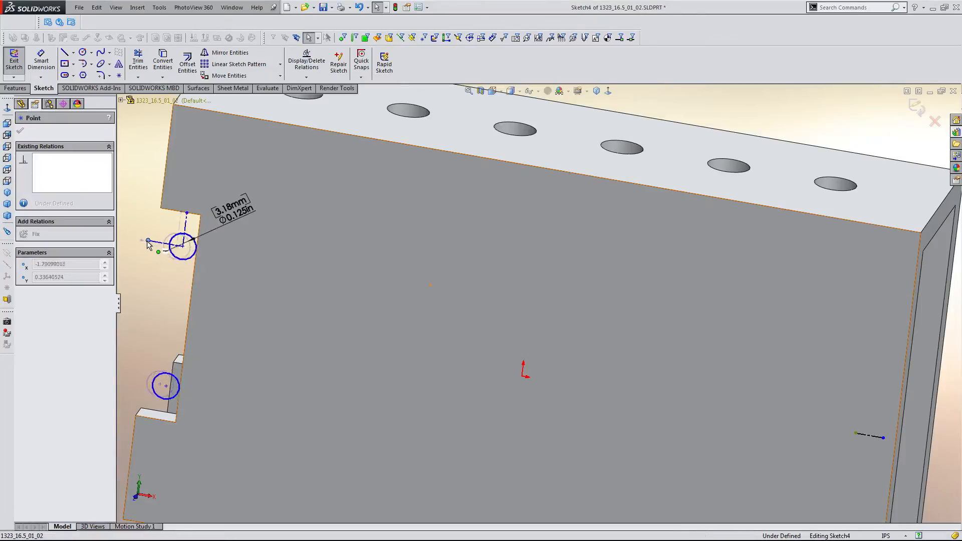
# - Replace the circle's horizontal centerline with one running from the circle's center to the notch's vertical edge
pyautogui.scroll(-2, 181, 272)
pyautogui.scroll(-2, 181, 273)
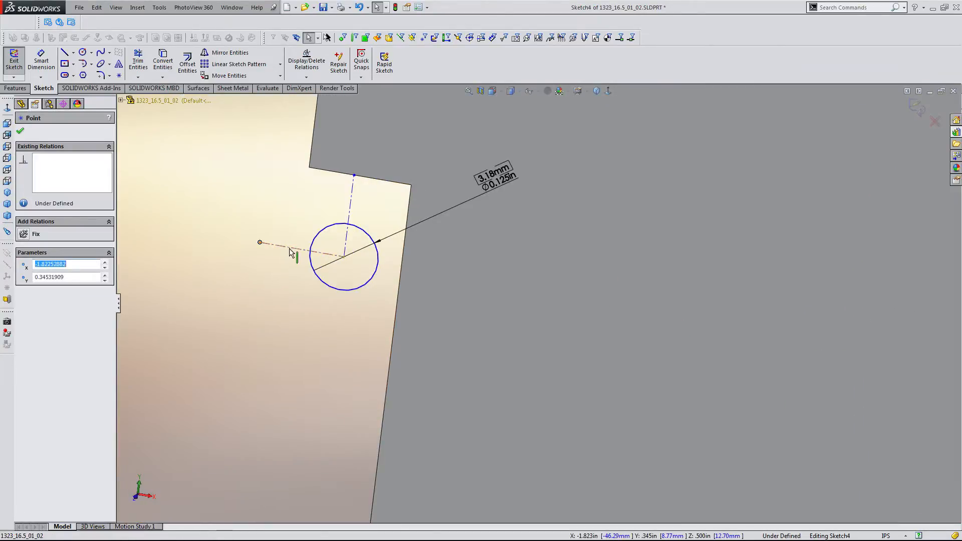
pyautogui.click(289, 245)
pyautogui.press('Delete')
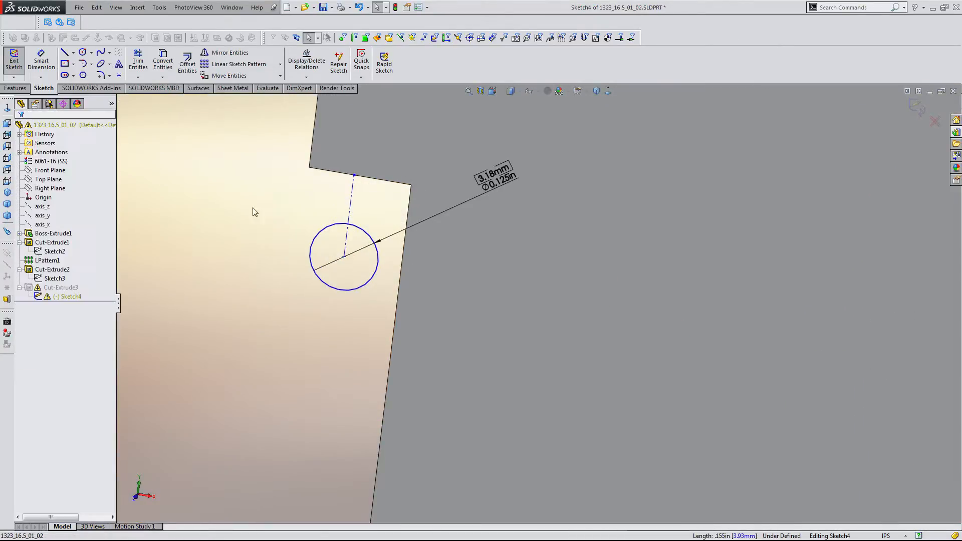
pyautogui.click(74, 52)
pyautogui.click(82, 64)
pyautogui.click(344, 257)
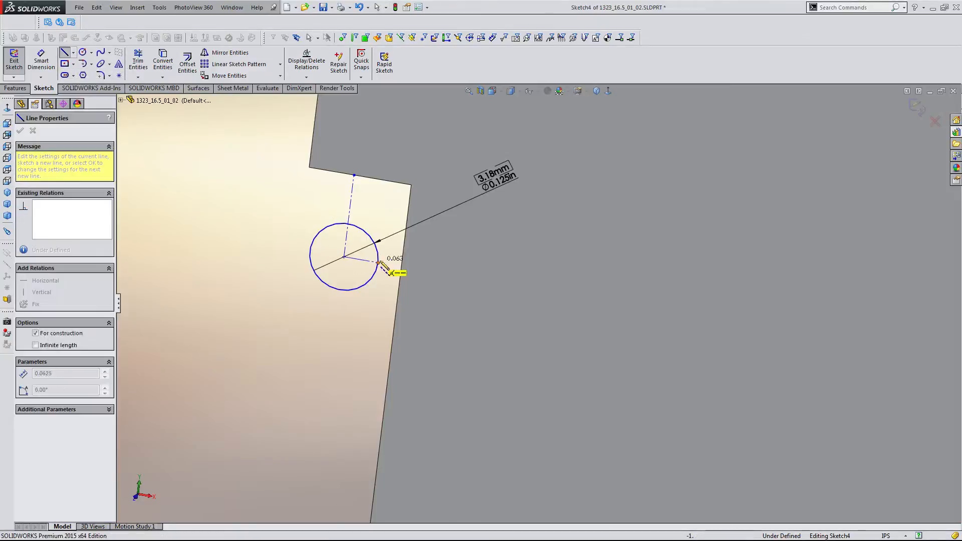
pyautogui.click(401, 267)
pyautogui.press('Escape')
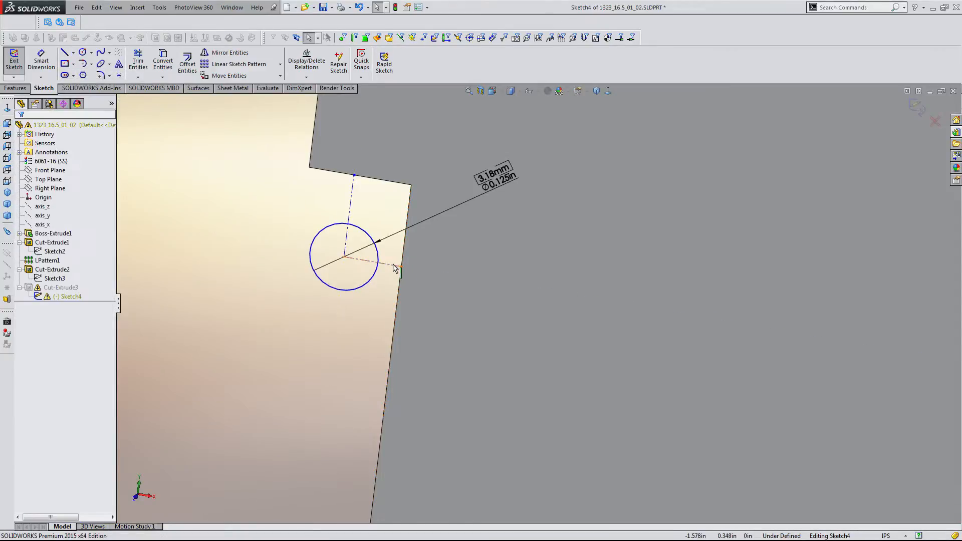
# - Make the upper relief circle's horizontal and vertical centerlines equal in length
pyautogui.click(392, 265)
pyautogui.keyDown('ctrl'); pyautogui.click(351, 202); pyautogui.keyUp('ctrl')
pyautogui.click(437, 158)
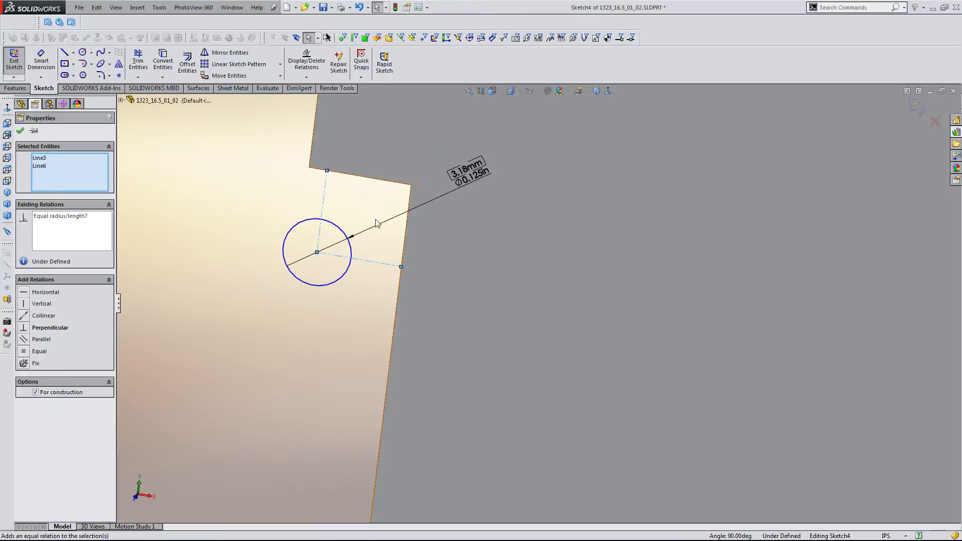
pyautogui.press('Escape')
pyautogui.moveTo(350, 243); pyautogui.dragTo(386, 222)
pyautogui.press('Escape')
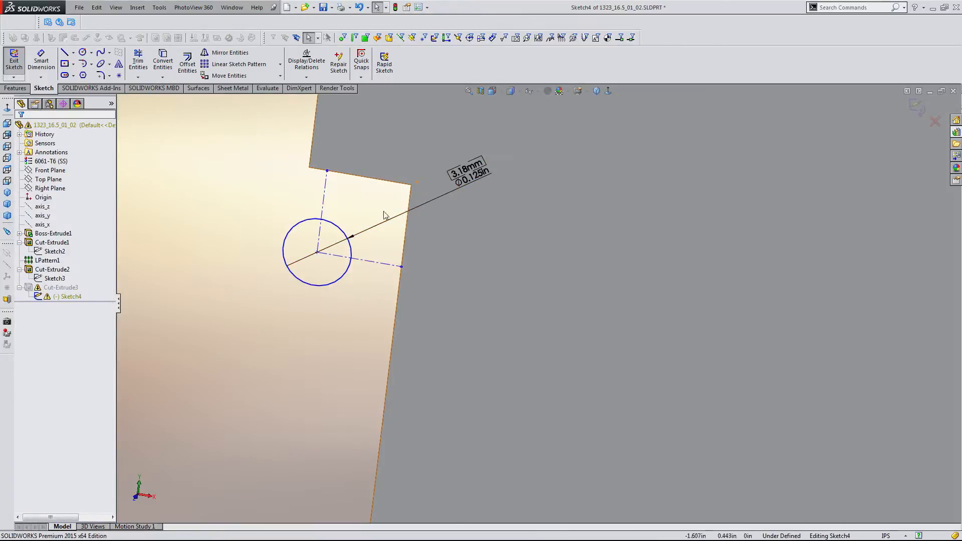
# - Make the upper relief circle coincident with the notch's inner corner and exit the sketch
pyautogui.click(338, 229)
pyautogui.keyDown('ctrl'); pyautogui.click(411, 184); pyautogui.keyUp('ctrl')
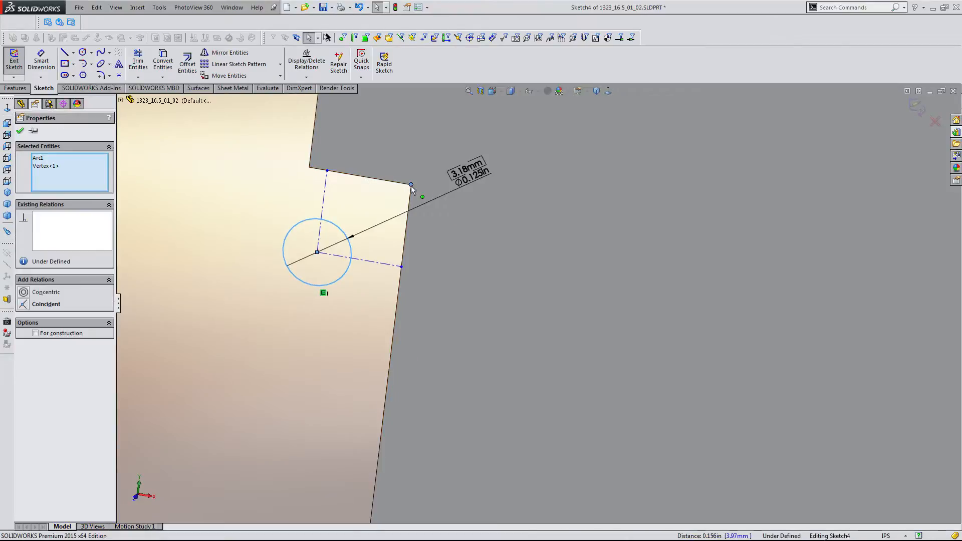
pyautogui.click(452, 145)
pyautogui.click(254, 217)
pyautogui.scroll(9, 297, 244)
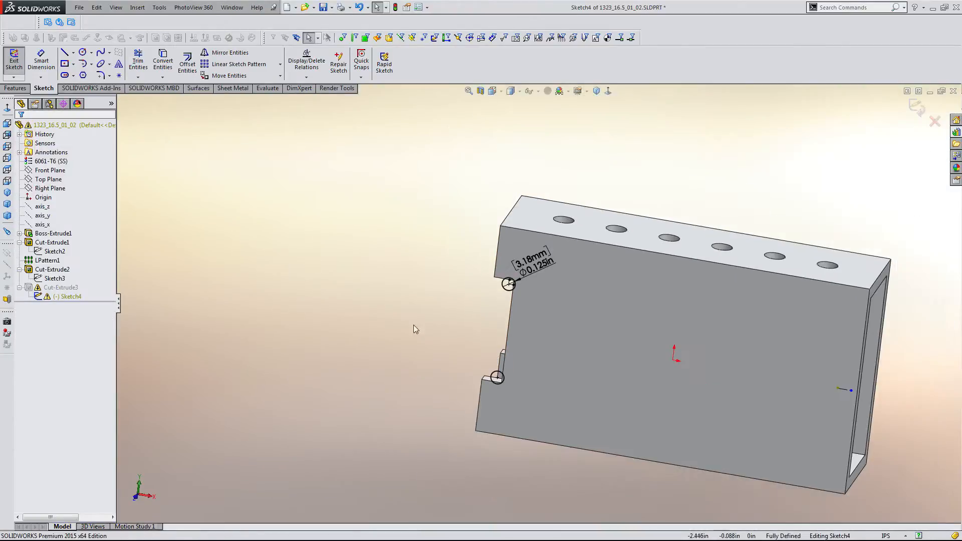
pyautogui.click(12, 60)
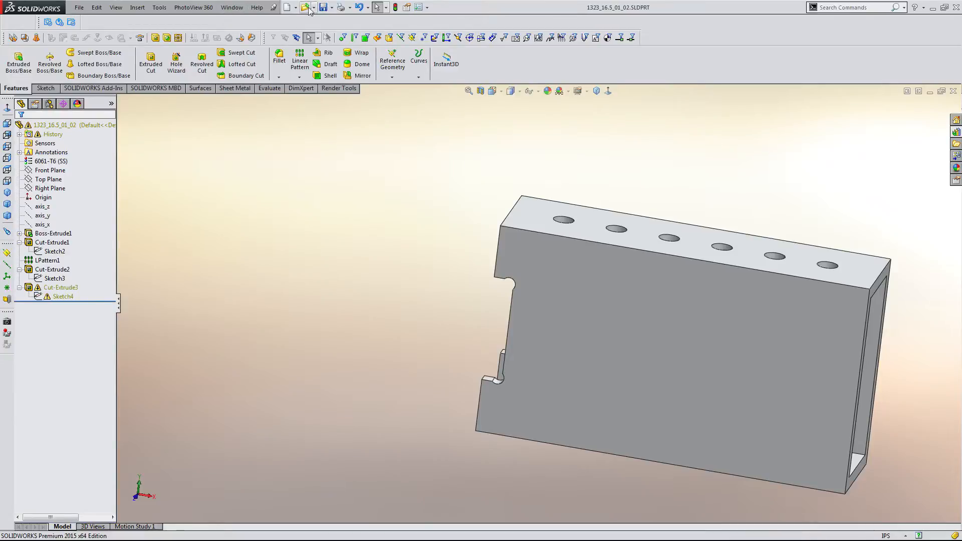
# - Close the 1323_16.5_01_02 tube part and return to the 1323_16.5_01 assembly
pyautogui.click(93, 8)
pyautogui.moveTo(80, 8)
pyautogui.click(95, 40)
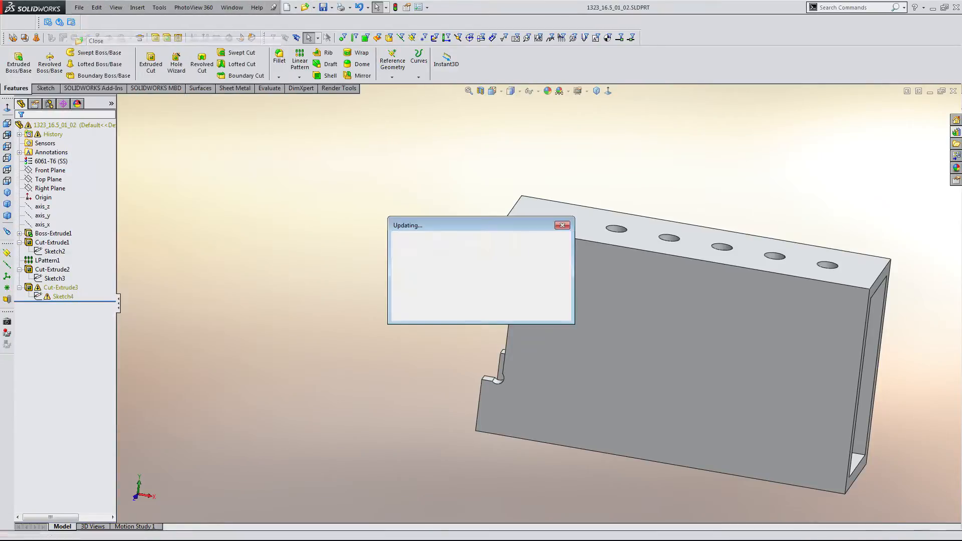
# - Examine the notched tube where it meets the side rail, and its mirrored copies around the frame assembly
pyautogui.scroll(-2, 693, 269)
pyautogui.scroll(2, 686, 273)
pyautogui.scroll(-3, 397, 174)
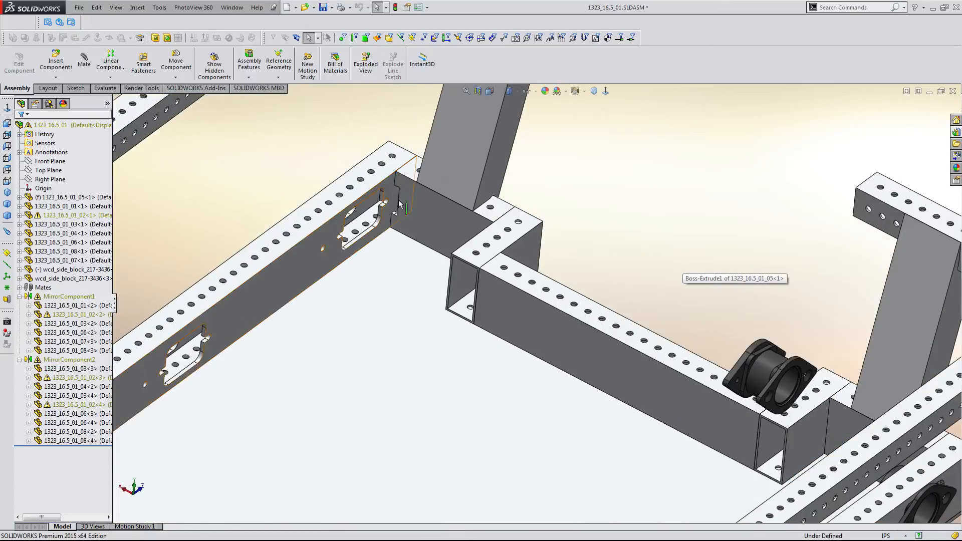
pyautogui.moveTo(399, 198); pyautogui.dragTo(318, 407, button='middle')
pyautogui.scroll(4, 324, 305)
pyautogui.scroll(-3, 321, 332)
pyautogui.scroll(5, 319, 408)
pyautogui.scroll(-5, 451, 381)
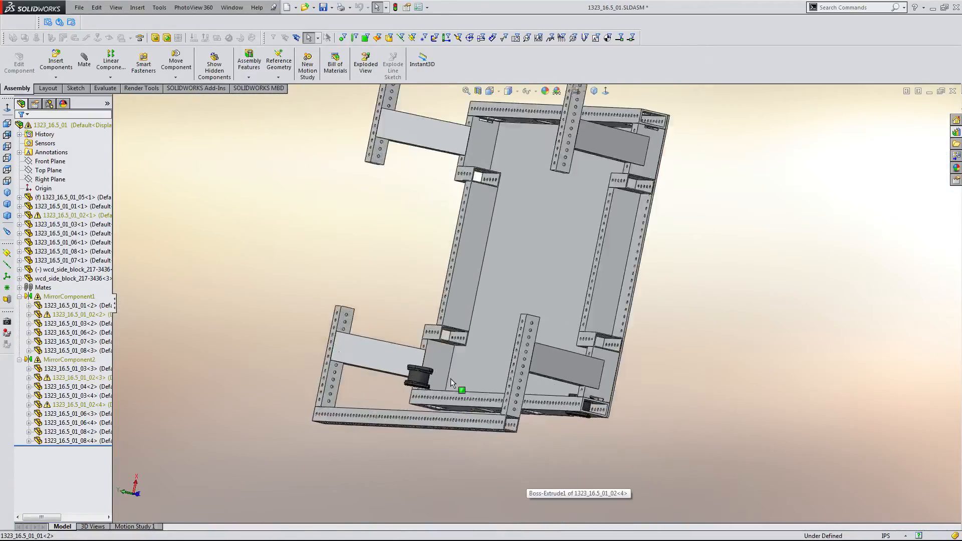
# - Move the loose wcd side block beside the rectangular cutout next to the mounted block on the outer side rail
pyautogui.moveTo(438, 323); pyautogui.dragTo(682, 243, button='middle')
pyautogui.scroll(-6, 681, 244)
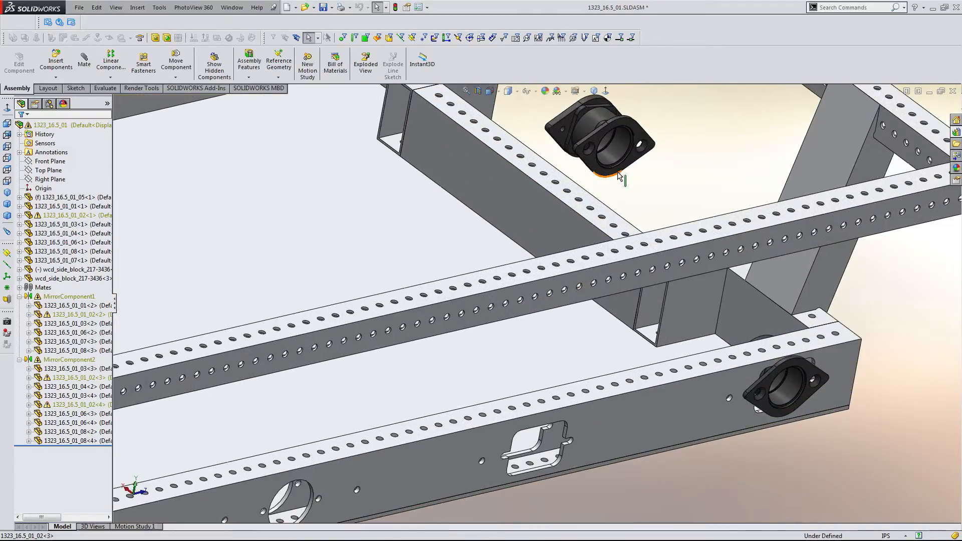
pyautogui.moveTo(645, 393); pyautogui.dragTo(565, 393)
pyautogui.click(693, 476)
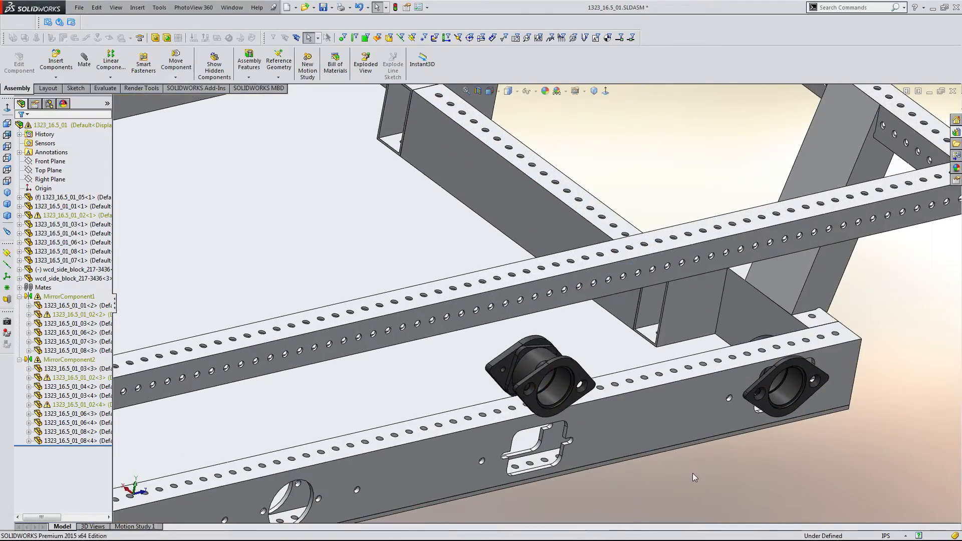
# - Start an advanced Width mate with the upper and lower flats of the loose side block's boss as width selections
pyautogui.scroll(1, 606, 458)
pyautogui.scroll(-2, 606, 459)
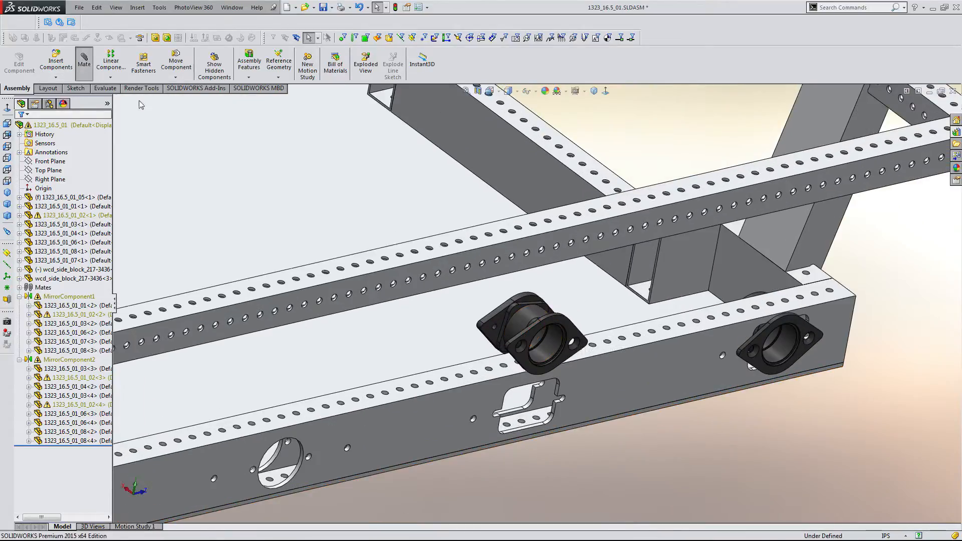
pyautogui.moveTo(649, 290); pyautogui.dragTo(784, 266, button='middle')
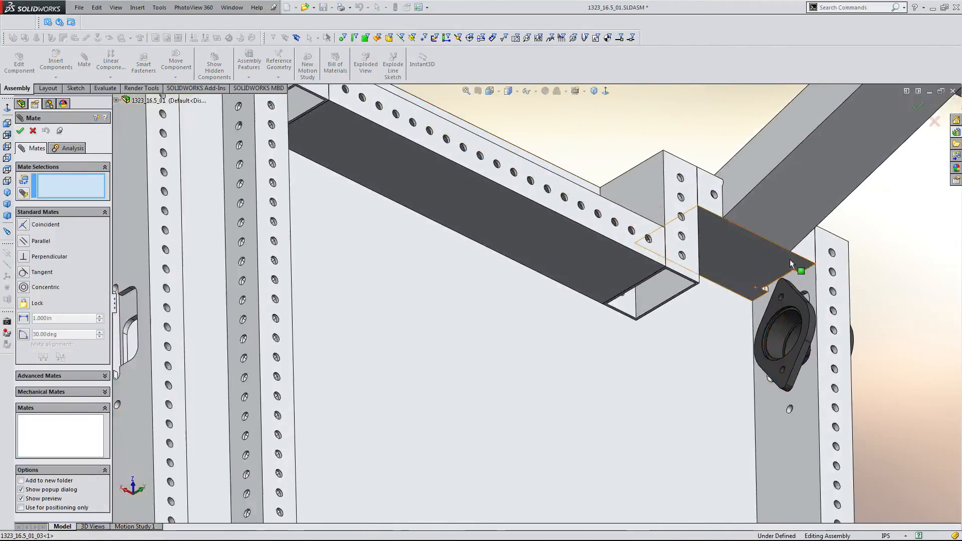
pyautogui.scroll(-3, 789, 260)
pyautogui.moveTo(682, 315); pyautogui.dragTo(648, 228, button='middle')
pyautogui.scroll(2, 686, 324)
pyautogui.scroll(3, 533, 309)
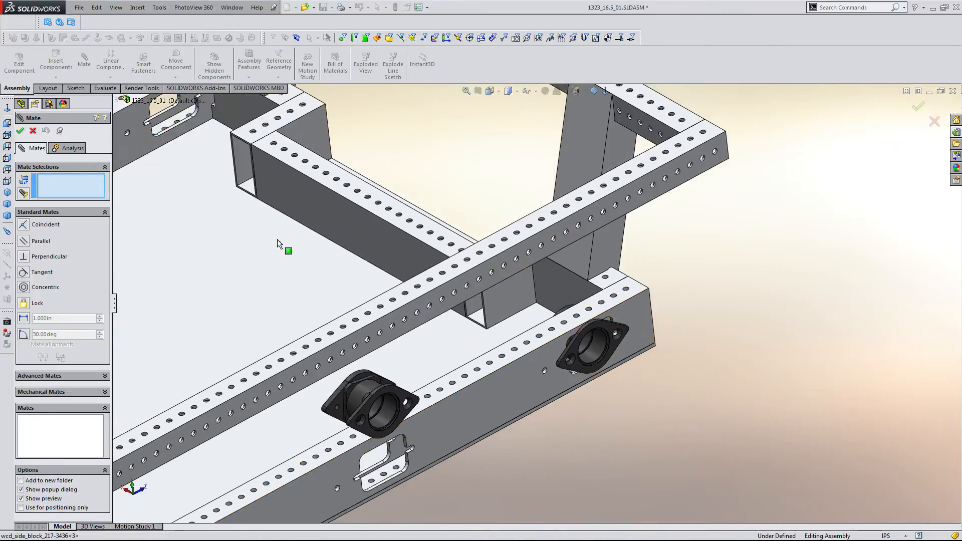
pyautogui.click(54, 376)
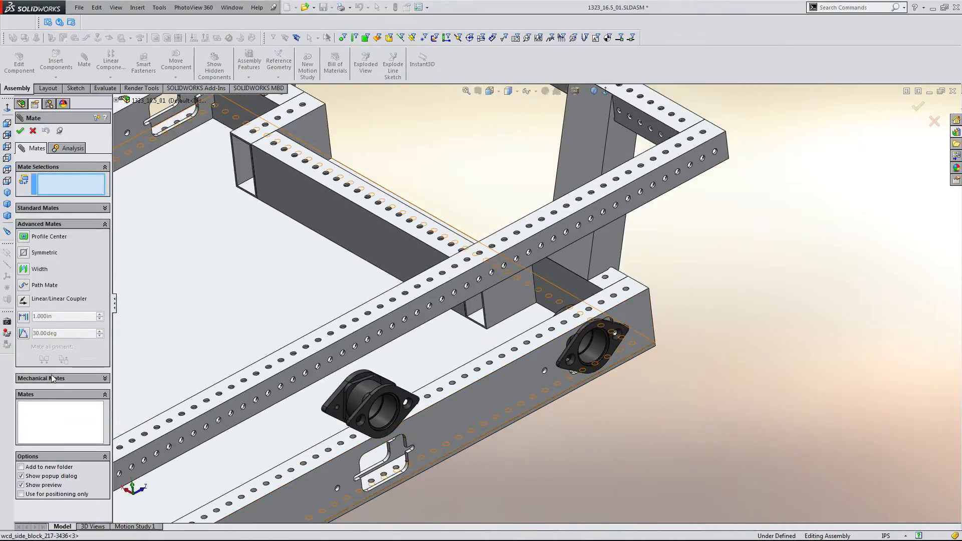
pyautogui.click(42, 269)
pyautogui.scroll(-8, 451, 311)
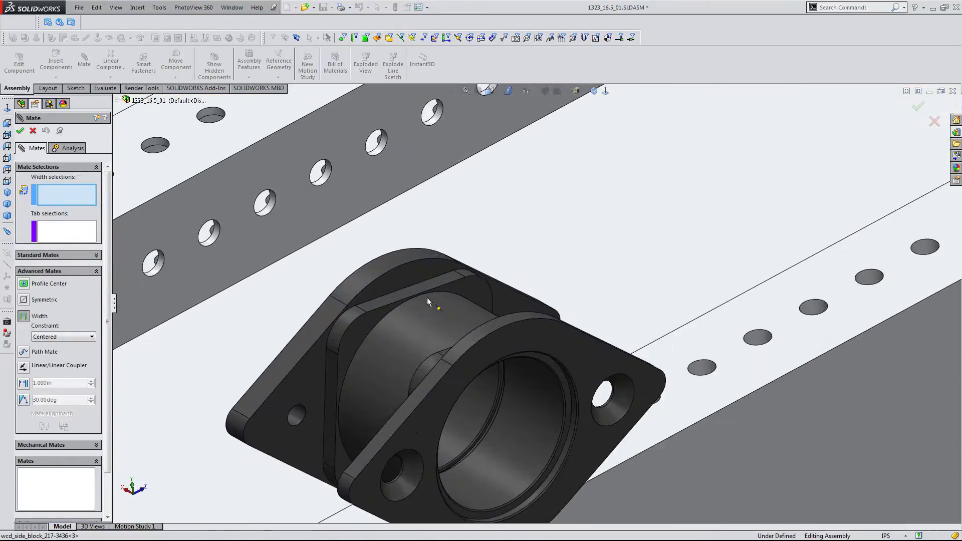
pyautogui.click(412, 290)
pyautogui.moveTo(414, 292); pyautogui.dragTo(426, 206, button='middle')
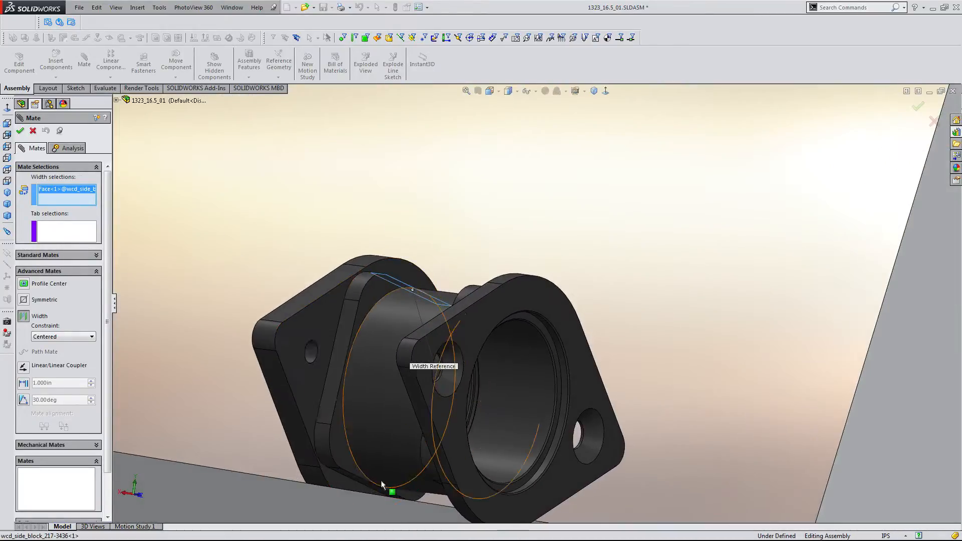
pyautogui.scroll(-5, 382, 439)
pyautogui.click(387, 398)
pyautogui.scroll(5, 396, 404)
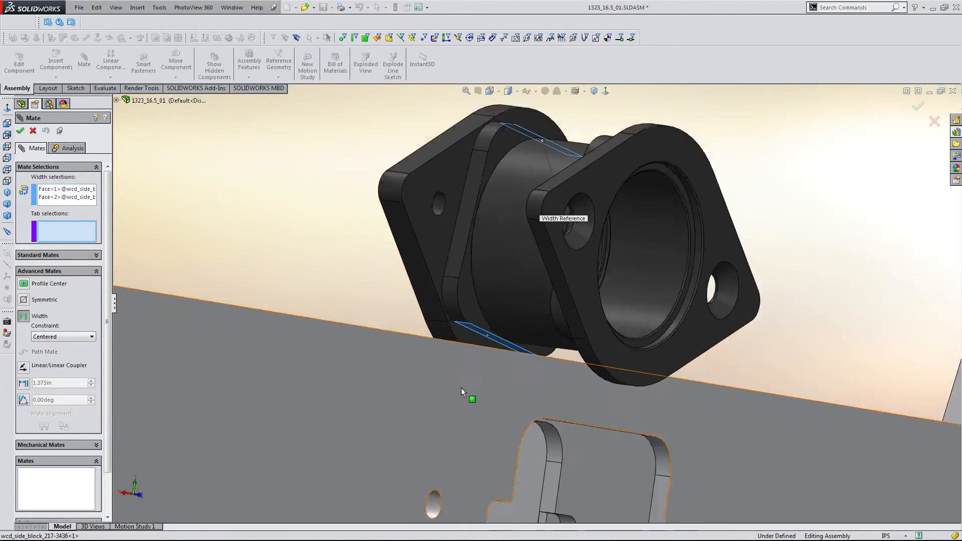
# - Select the cutout's upper and lower inner faces as tab selections and apply the centered Width mate
pyautogui.moveTo(501, 400); pyautogui.dragTo(552, 261, button='middle')
pyautogui.scroll(-5, 555, 383)
pyautogui.click(554, 380)
pyautogui.click(621, 155)
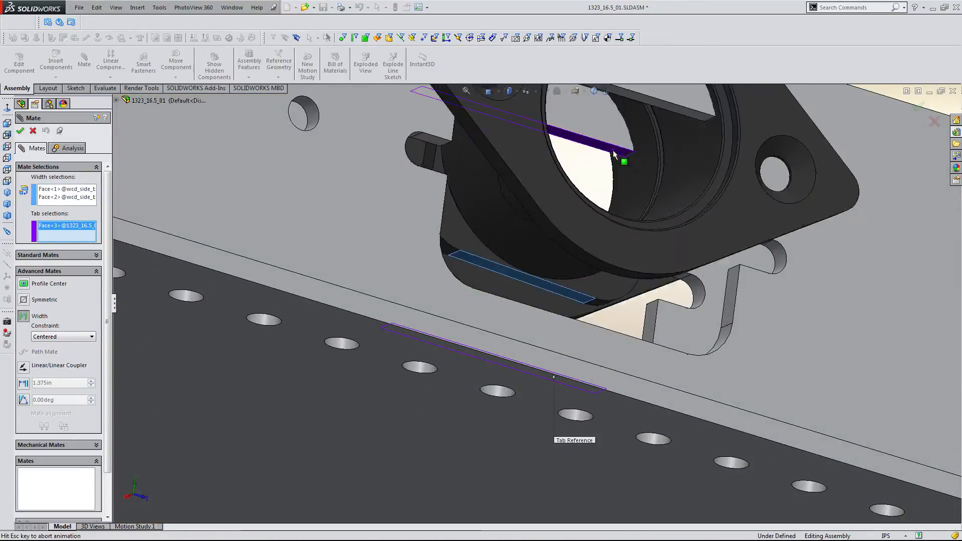
pyautogui.scroll(4, 599, 220)
pyautogui.moveTo(613, 301); pyautogui.dragTo(452, 230, button='middle')
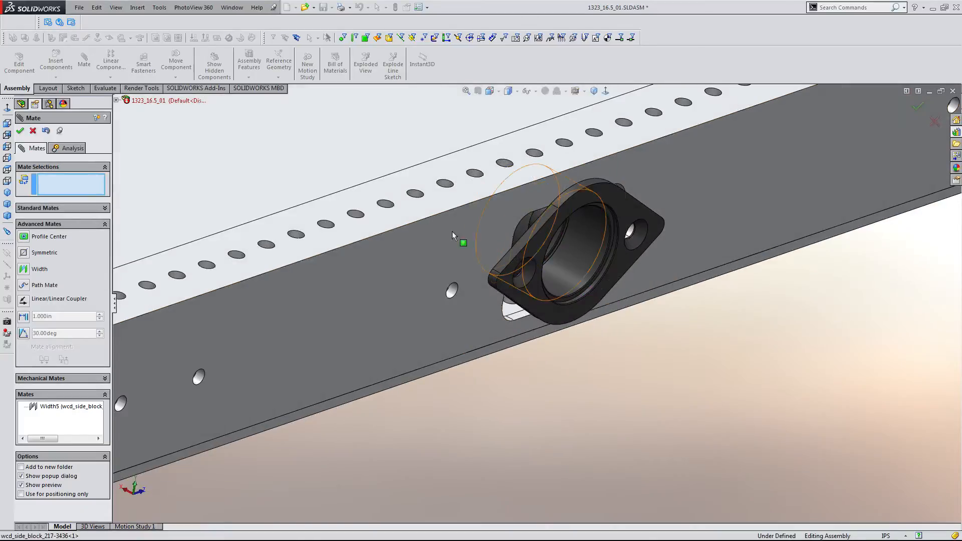
# - Begin a second Width mate using the two opposite side flats of the block's boss as width selections
pyautogui.click(39, 270)
pyautogui.scroll(-6, 576, 218)
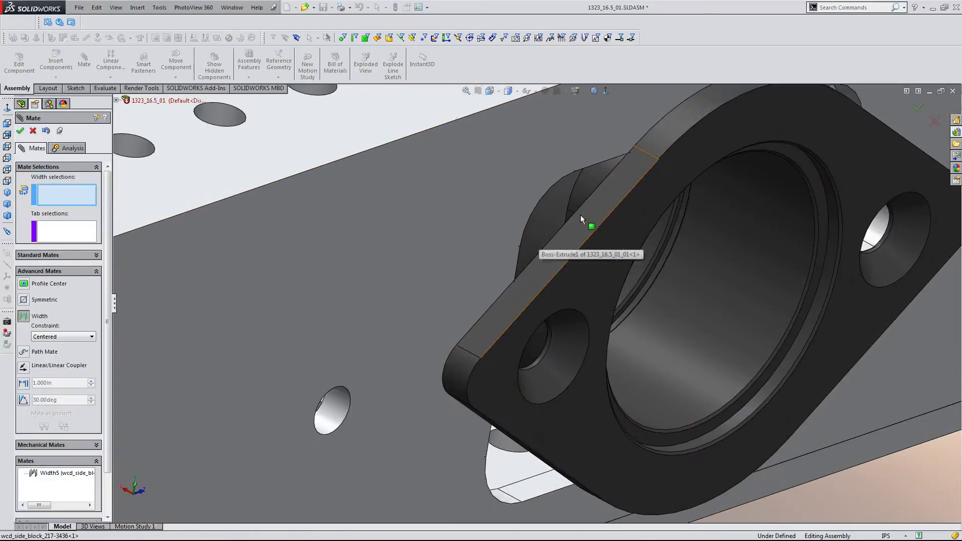
pyautogui.moveTo(570, 220); pyautogui.dragTo(558, 200, button='middle')
pyautogui.scroll(5, 636, 335)
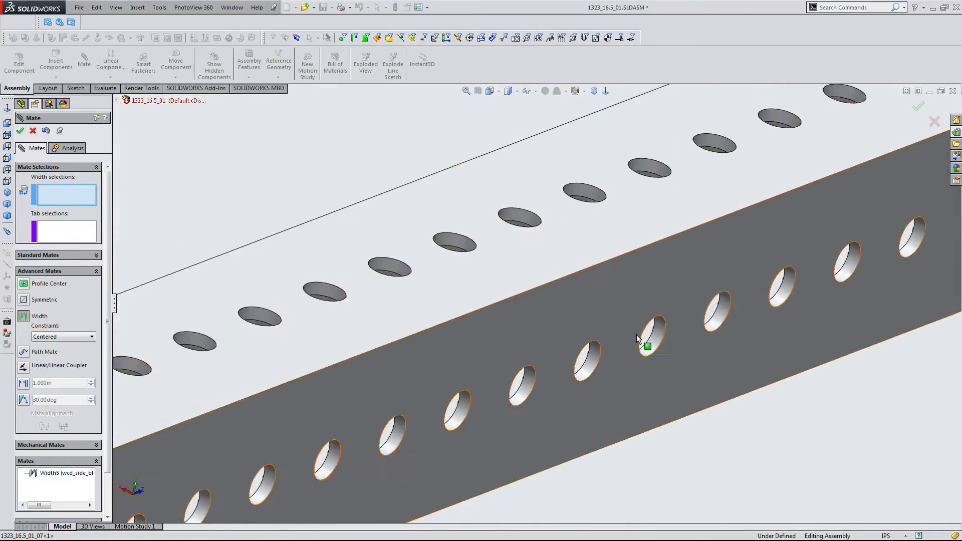
pyautogui.scroll(4, 656, 371)
pyautogui.scroll(-8, 614, 401)
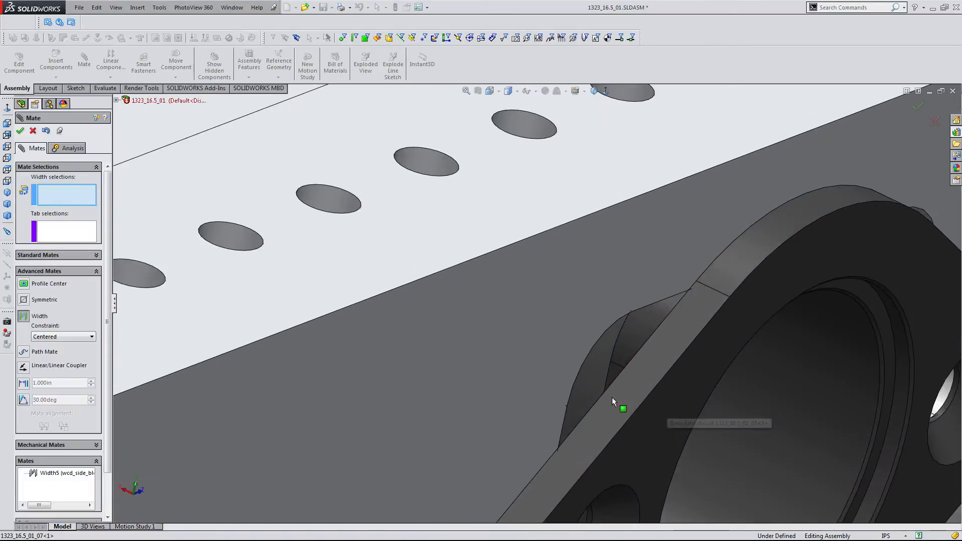
pyautogui.click(611, 368)
pyautogui.moveTo(611, 367); pyautogui.dragTo(701, 396, button='middle')
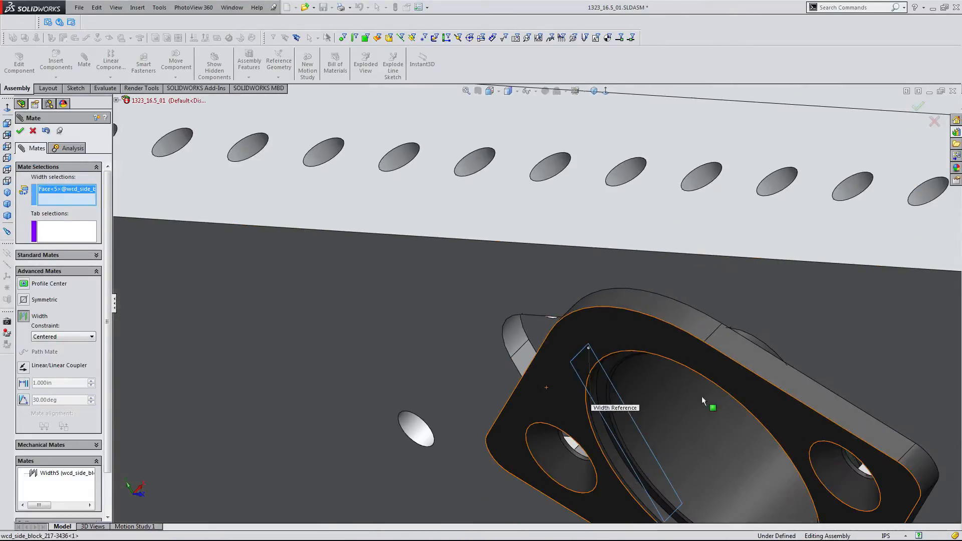
pyautogui.scroll(-4, 740, 351)
pyautogui.moveTo(740, 351)
pyautogui.mouseDown(button='middle')
pyautogui.moveTo(746, 393)
pyautogui.moveTo(753, 345)
pyautogui.mouseUp(button='middle')
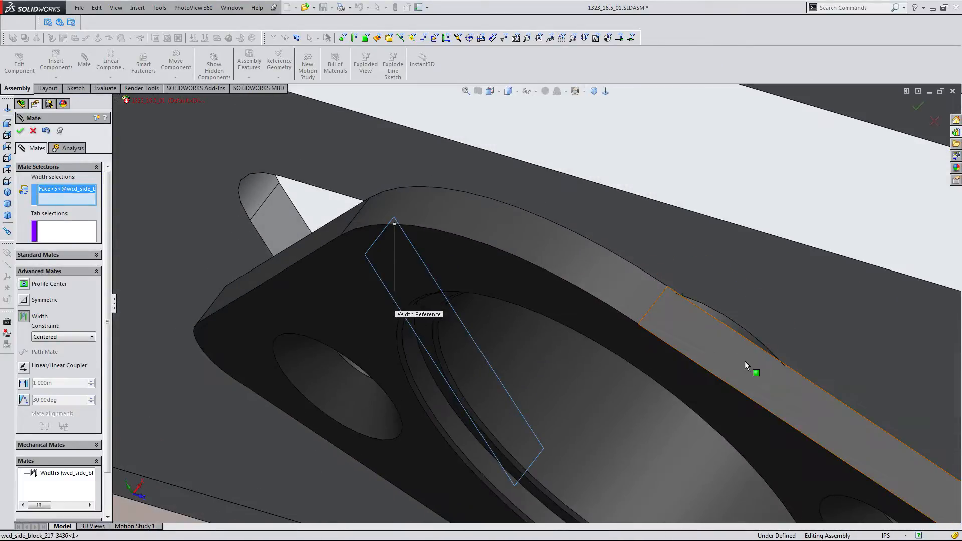
pyautogui.moveTo(745, 361); pyautogui.dragTo(601, 328)
pyautogui.click(669, 327)
pyautogui.scroll(3, 670, 329)
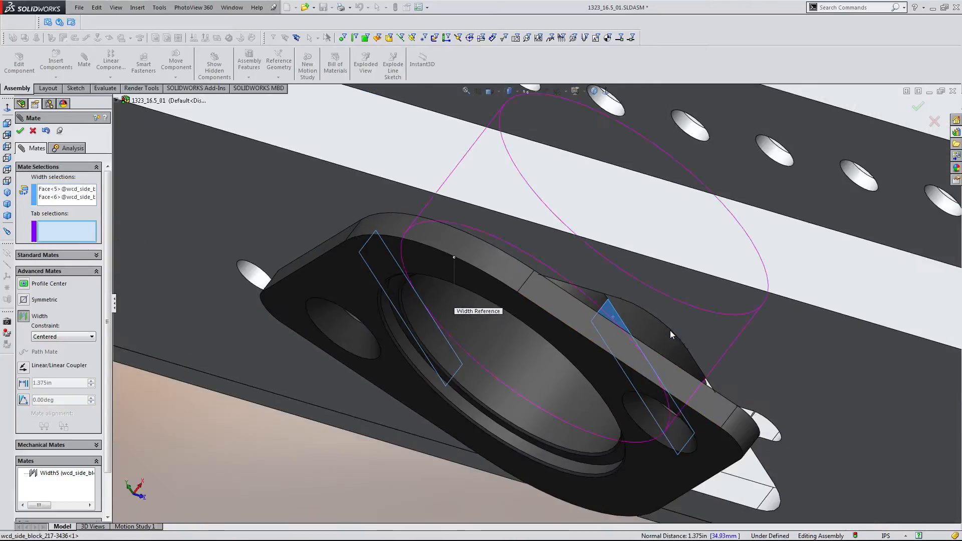
# - Select the cutout's two inner side faces as tab selections, apply the centered Width mate, and finish mating
pyautogui.moveTo(672, 334); pyautogui.dragTo(825, 385, button='middle')
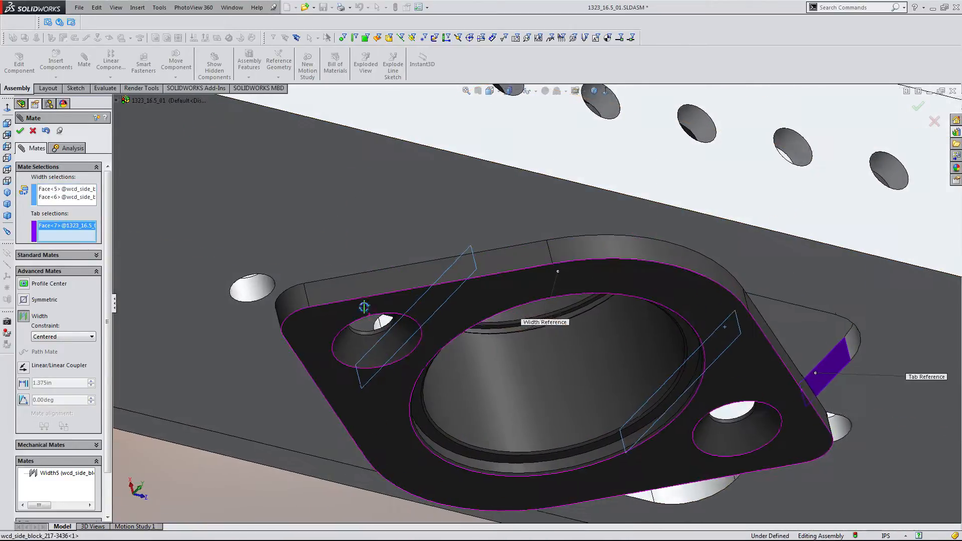
pyautogui.moveTo(362, 307); pyautogui.dragTo(320, 223, button='middle')
pyautogui.moveTo(430, 298); pyautogui.dragTo(510, 278)
pyautogui.click(499, 281)
pyautogui.rightClick(499, 285)
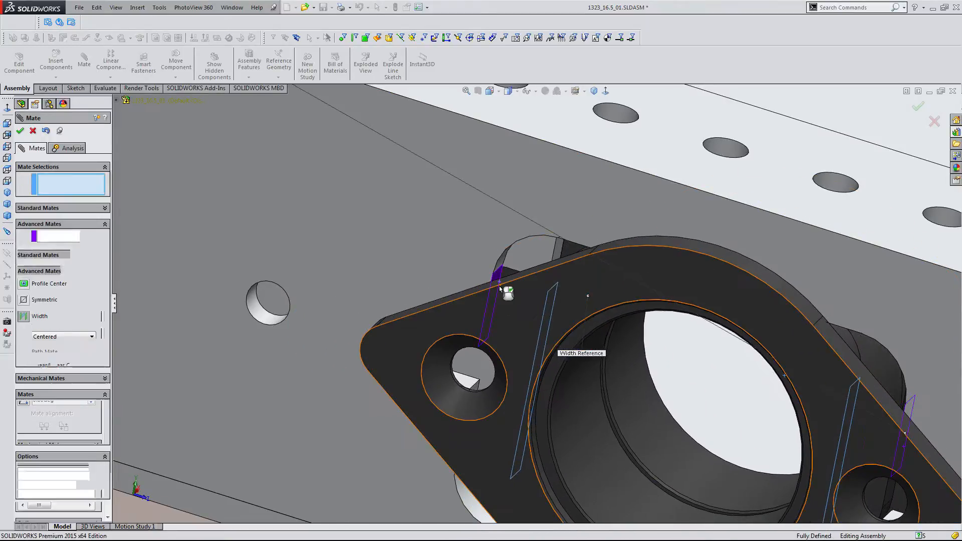
pyautogui.scroll(8, 515, 327)
pyautogui.scroll(4, 519, 337)
pyautogui.moveTo(525, 329); pyautogui.dragTo(576, 343, button='middle')
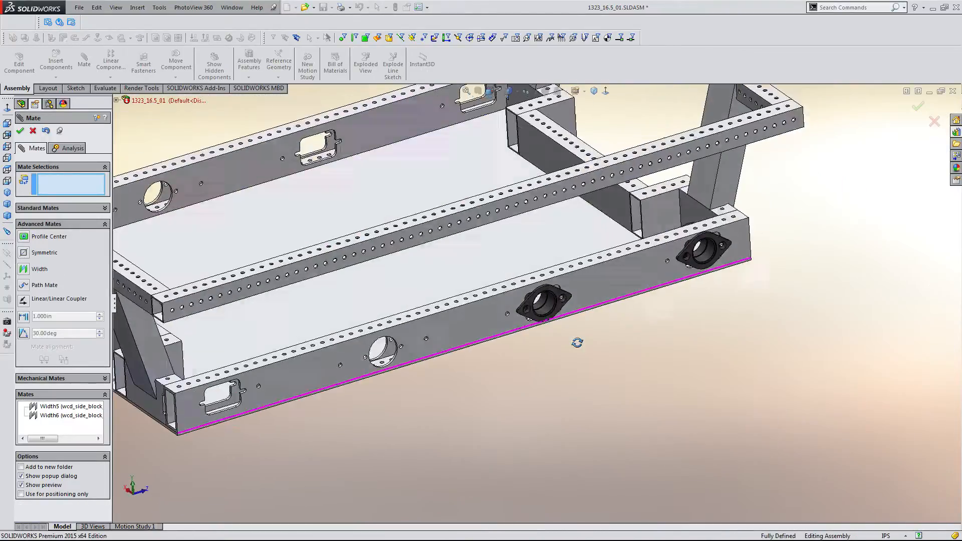
pyautogui.press('Escape')
# - Insert two thunderhex_flanged_217-4006 bearings from the design library's bearing parts into open space beside the side rail
pyautogui.moveTo(643, 278); pyautogui.dragTo(627, 296, button='middle')
pyautogui.scroll(-2, 627, 297)
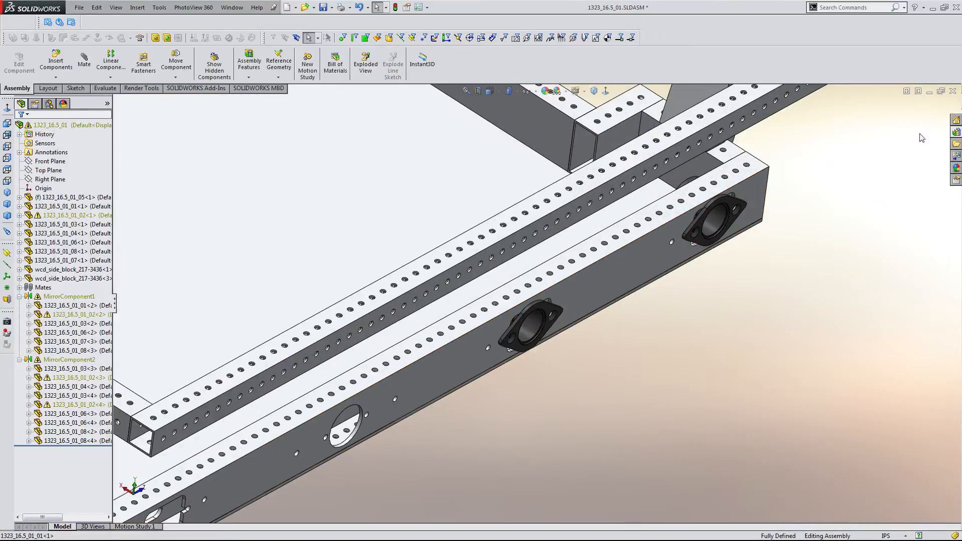
pyautogui.click(956, 132)
pyautogui.scroll(3, 895, 131)
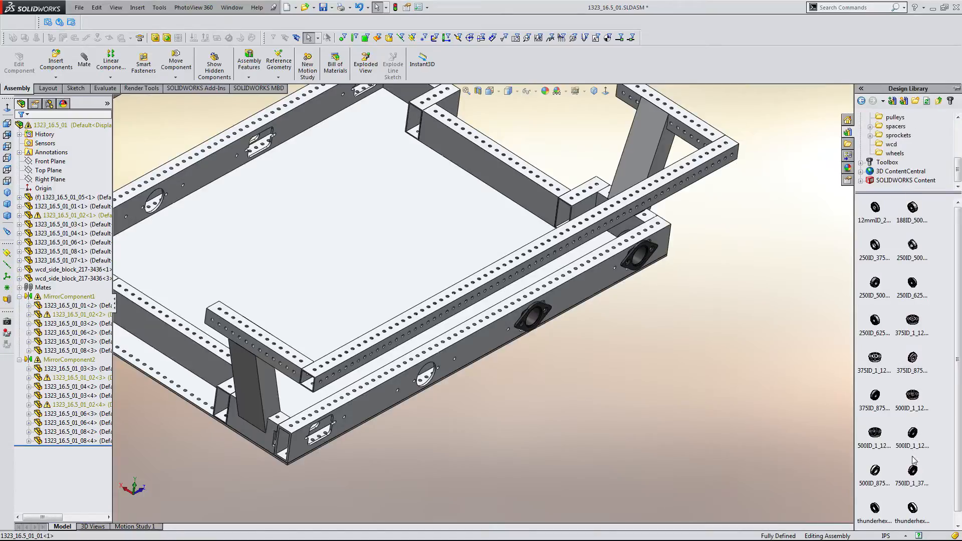
pyautogui.scroll(-1, 912, 458)
pyautogui.moveTo(859, 475); pyautogui.dragTo(721, 341)
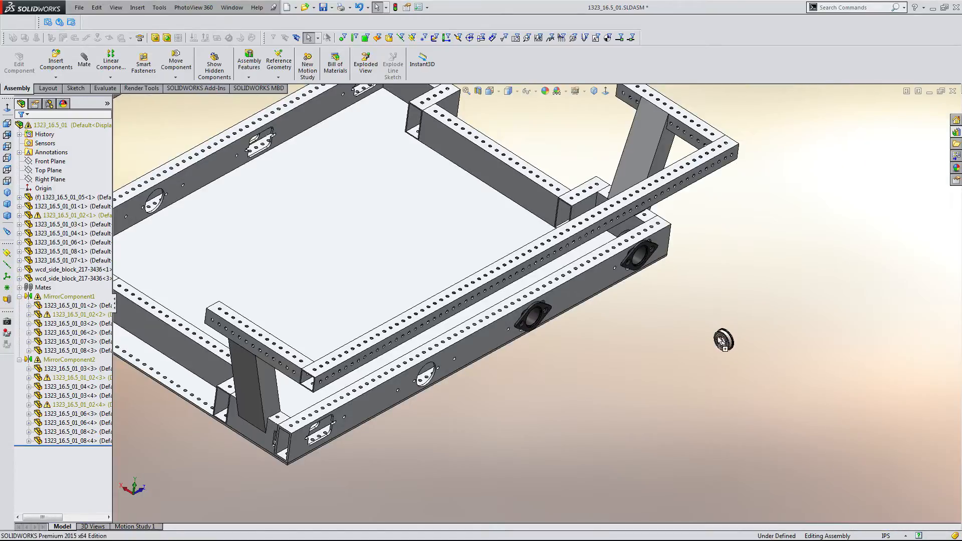
pyautogui.moveTo(677, 303); pyautogui.dragTo(678, 304)
pyautogui.press('Escape')
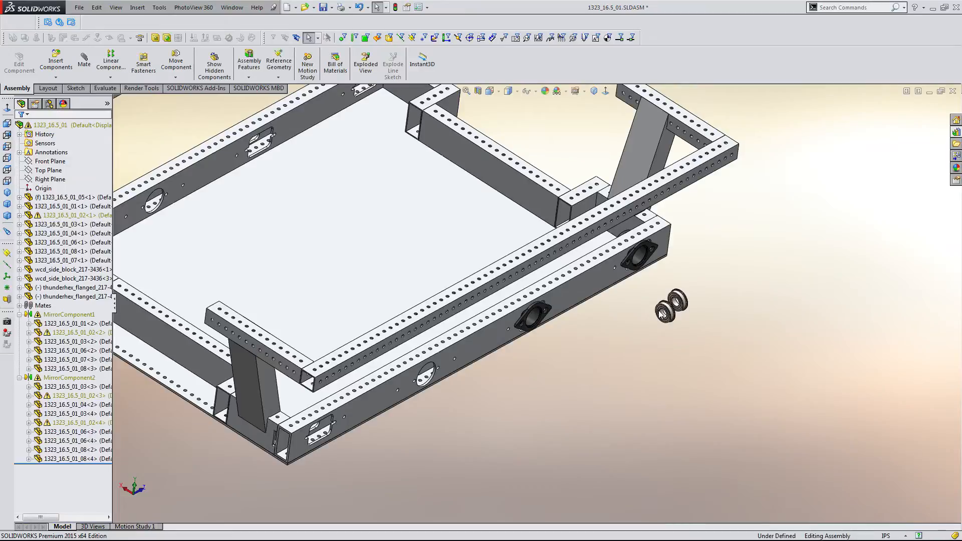
# - Copy the loose flanged bearing twice to have four bearings beside the rail
pyautogui.scroll(-5, 697, 282)
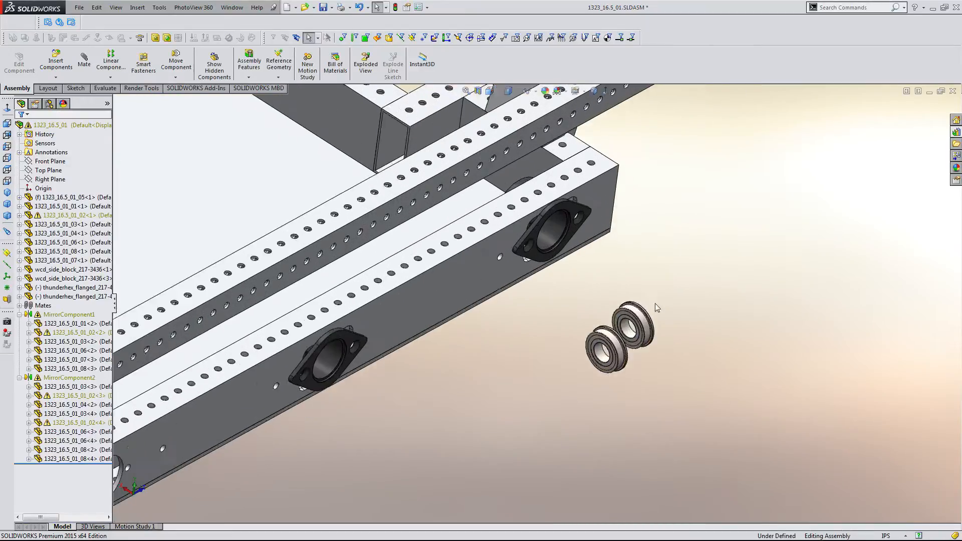
pyautogui.keyDown('ctrl'); pyautogui.moveTo(624, 346); pyautogui.dragTo(668, 326); pyautogui.keyUp('ctrl')
pyautogui.keyDown('ctrl'); pyautogui.moveTo(725, 298); pyautogui.dragTo(725, 298); pyautogui.keyUp('ctrl')
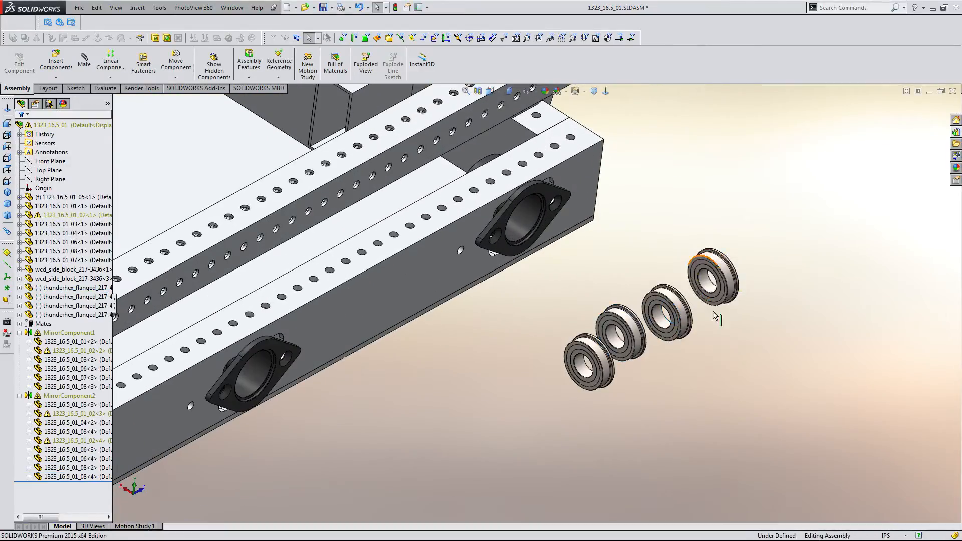
# - Spread the four loose flanged bearings apart and rotate them to suit their placement in the side blocks
pyautogui.moveTo(686, 330); pyautogui.dragTo(774, 354)
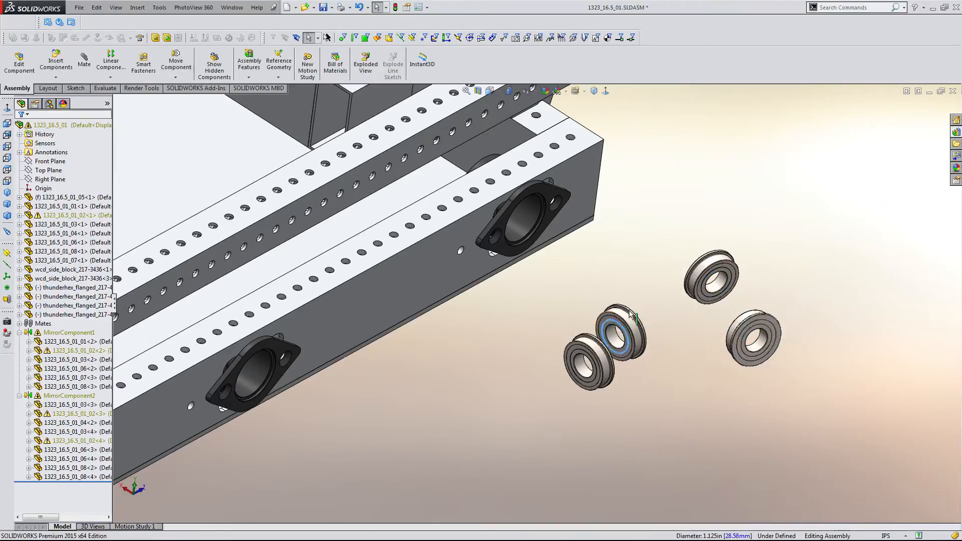
pyautogui.moveTo(630, 315); pyautogui.dragTo(670, 365, button='right')
pyautogui.moveTo(600, 377); pyautogui.dragTo(678, 412)
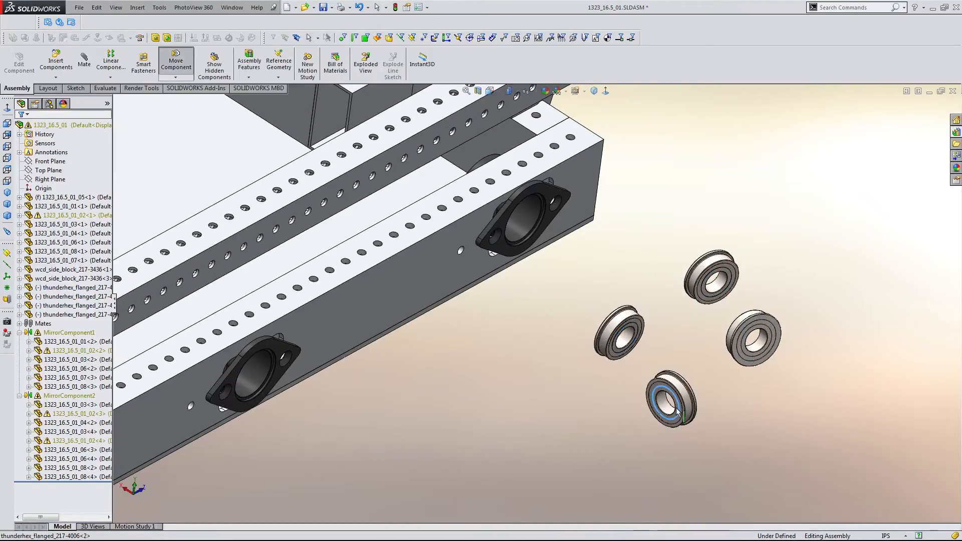
pyautogui.hotkey('ctrl', '1')
pyautogui.moveTo(617, 411); pyautogui.dragTo(784, 392, button='middle')
pyautogui.scroll(-10, 706, 338)
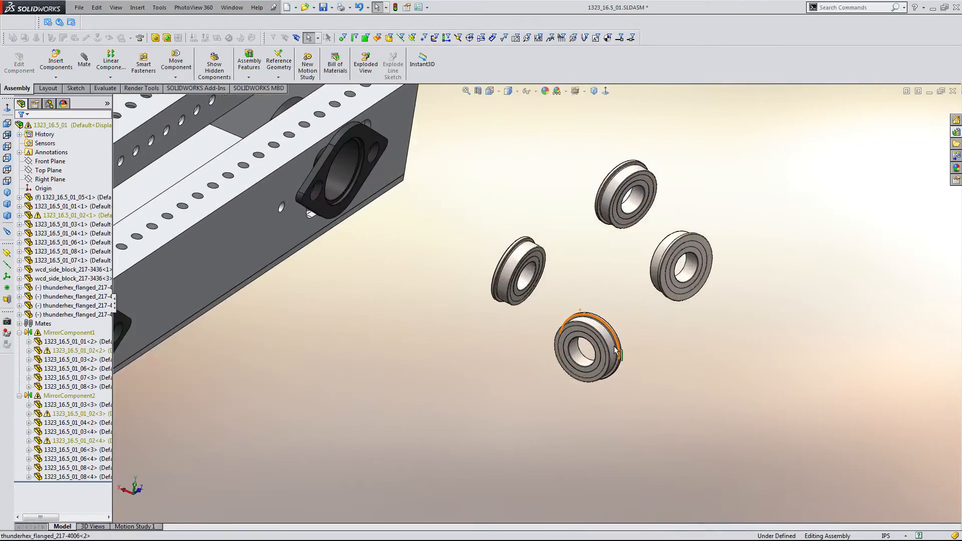
pyautogui.click(488, 420)
# - Open the flagged tube part 1323_16.5_01_02 from the assembly and select Sketch4 under Cut-Extrude3
pyautogui.click(159, 273)
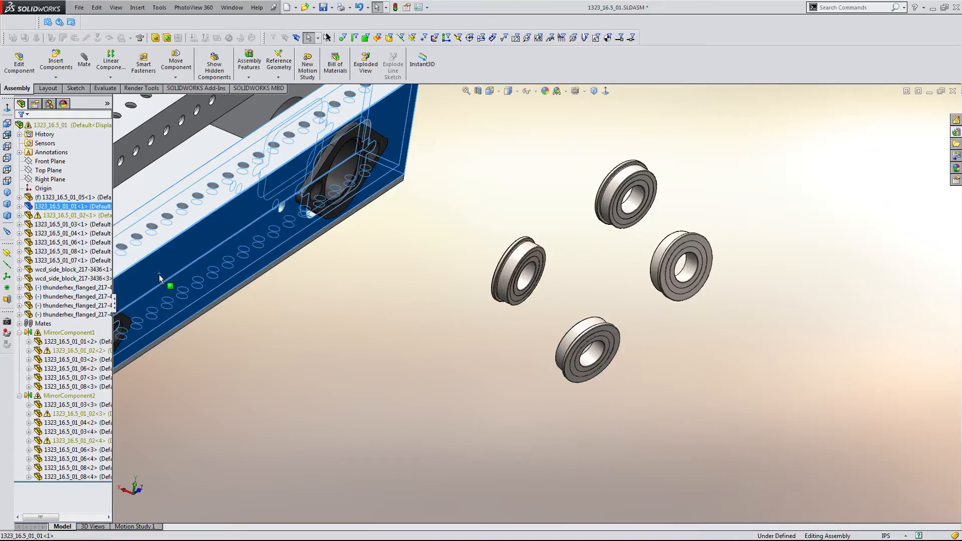
pyautogui.click(451, 408)
pyautogui.scroll(3, 452, 412)
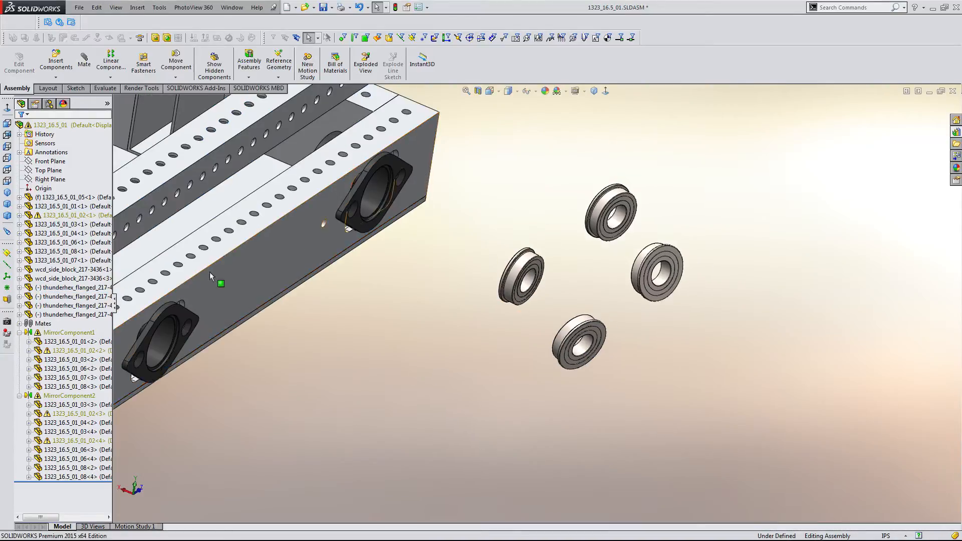
pyautogui.click(75, 215)
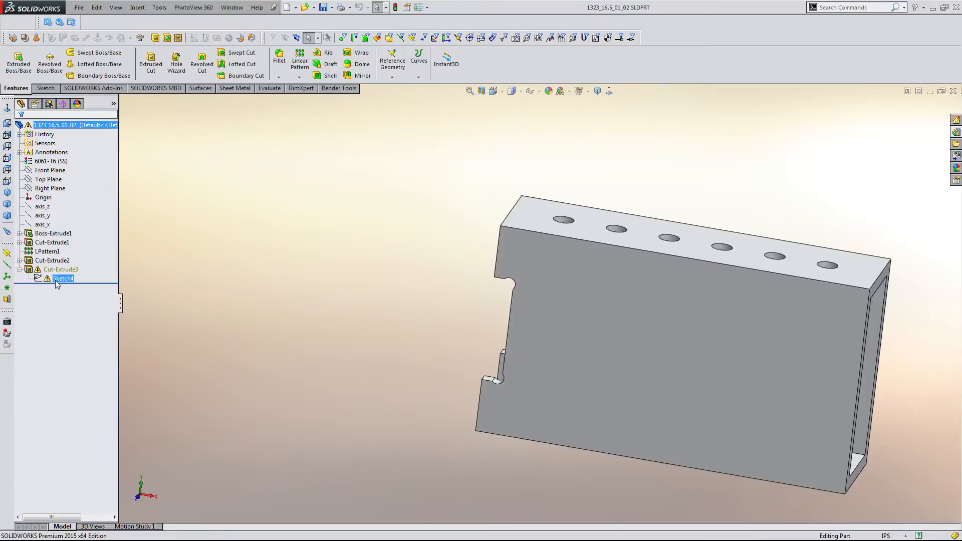
# - Delete the Midpoint relation from the construction line's point in Cut-Extrude3's Sketch4, then exit the sketch and close the part
pyautogui.click(61, 258)
pyautogui.scroll(-4, 549, 336)
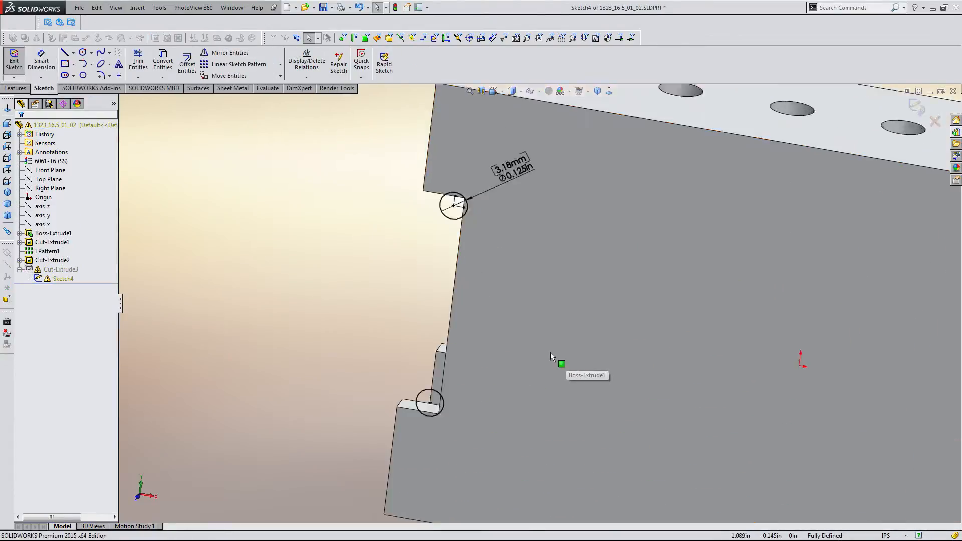
pyautogui.scroll(4, 546, 296)
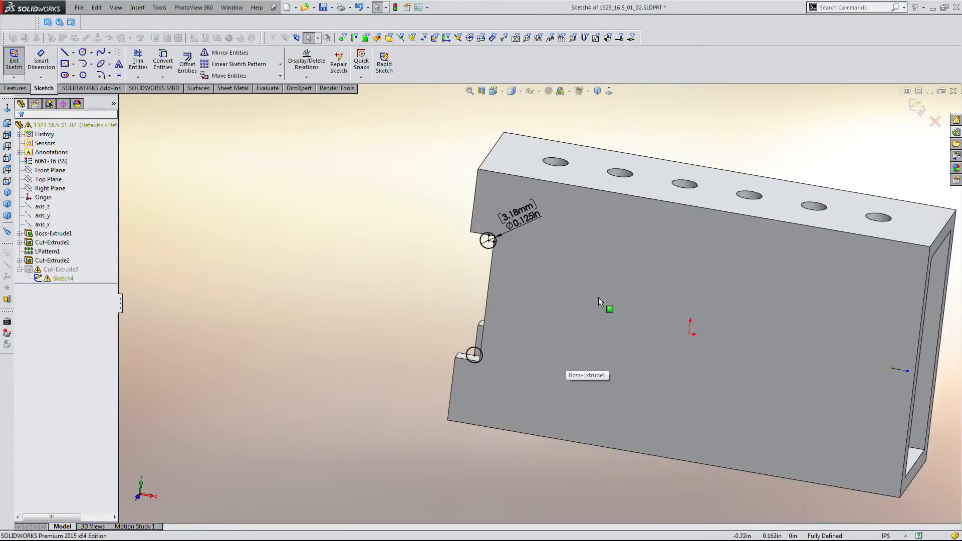
pyautogui.click(891, 368)
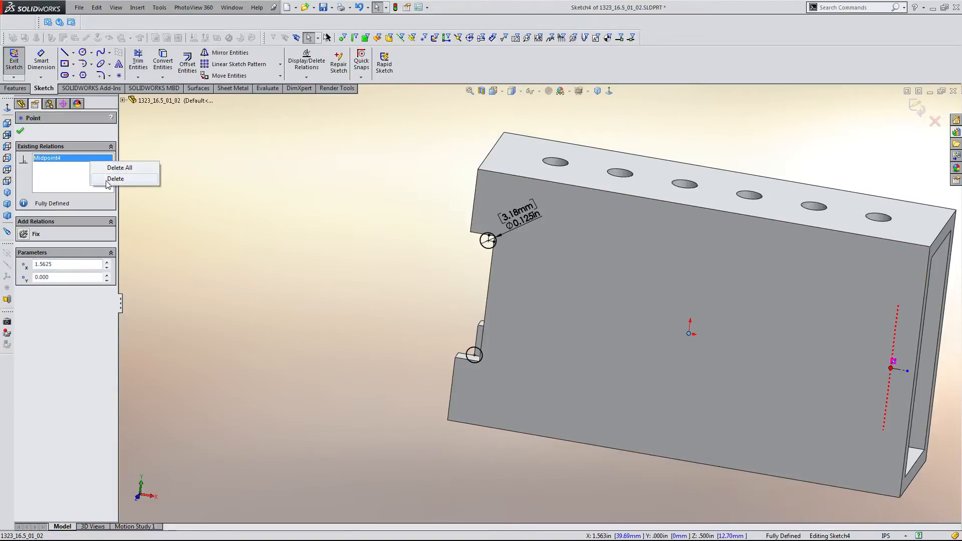
pyautogui.click(115, 179)
pyautogui.click(215, 182)
pyautogui.click(10, 65)
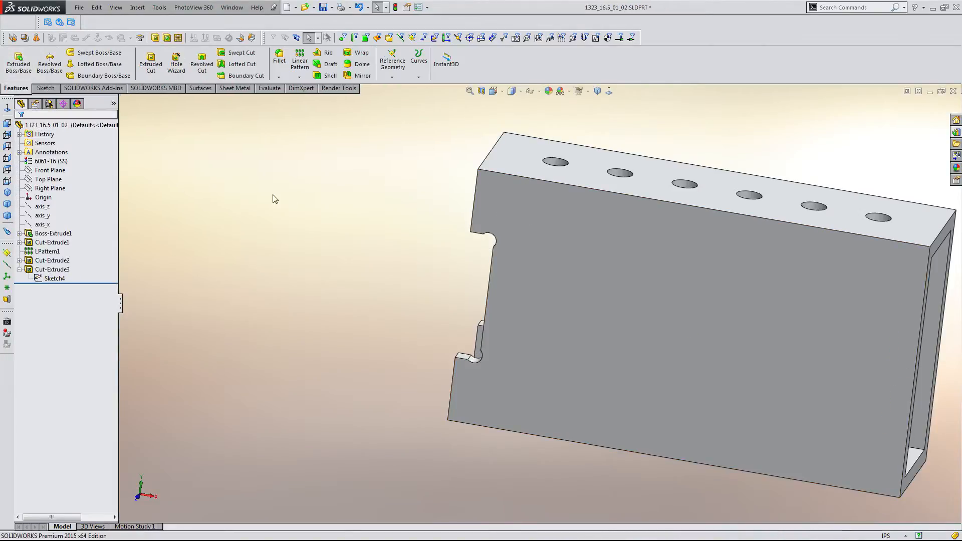
pyautogui.click(82, 9)
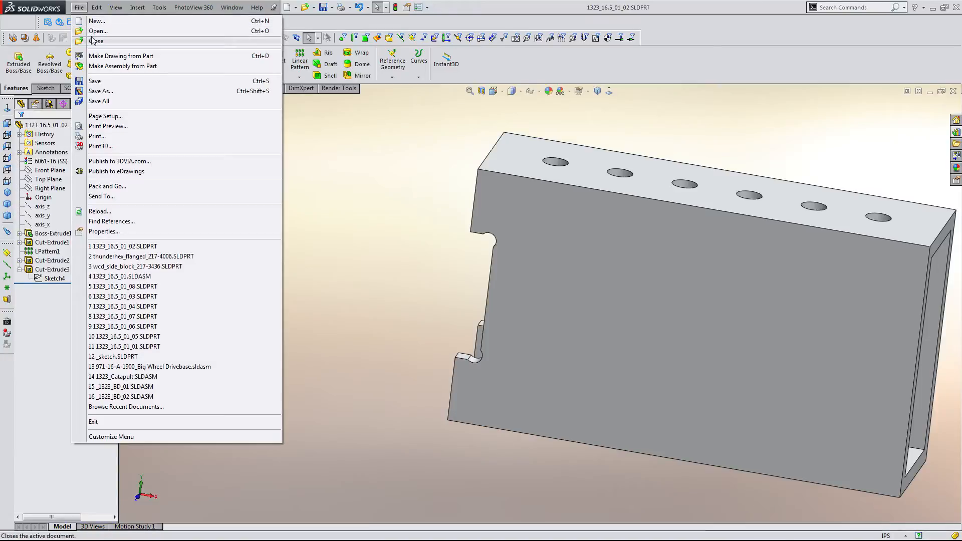
pyautogui.click(94, 39)
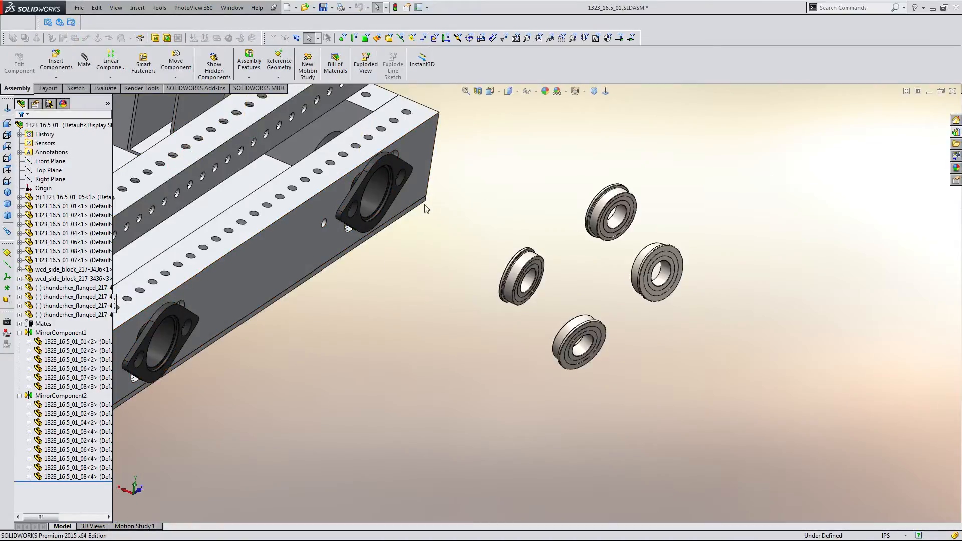
# - Mate the inner flange faces of the first and fourth thunderhex_flanged bearings as coincident
pyautogui.scroll(-8, 651, 201)
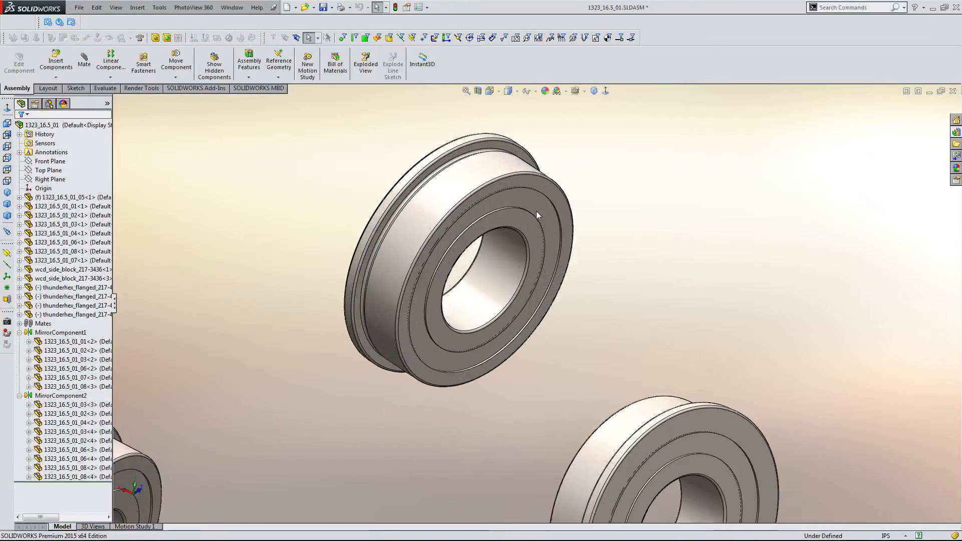
pyautogui.click(521, 159)
pyautogui.scroll(4, 338, 358)
pyautogui.scroll(-8, 239, 400)
pyautogui.keyDown('ctrl'); pyautogui.click(199, 408); pyautogui.keyUp('ctrl')
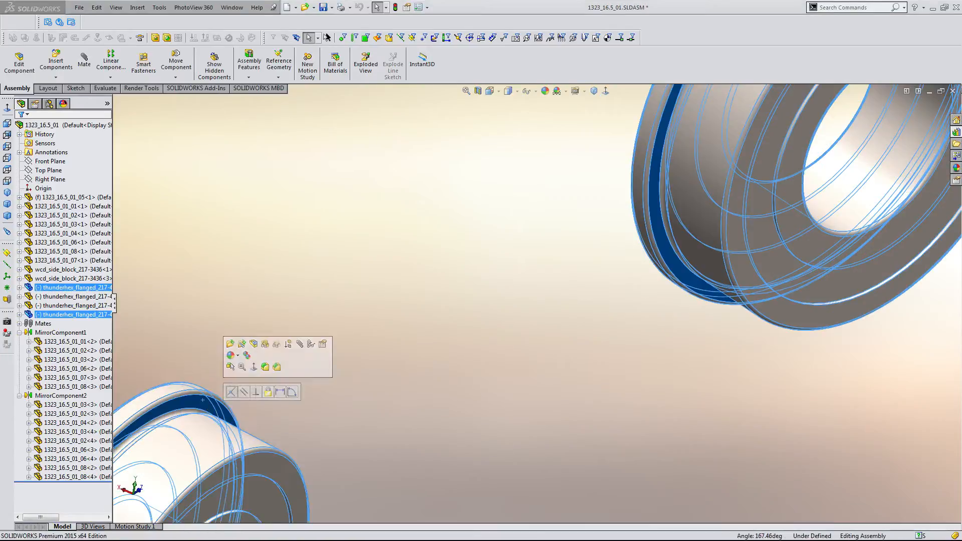
pyautogui.click(283, 392)
pyautogui.scroll(6, 638, 359)
pyautogui.scroll(4, 638, 359)
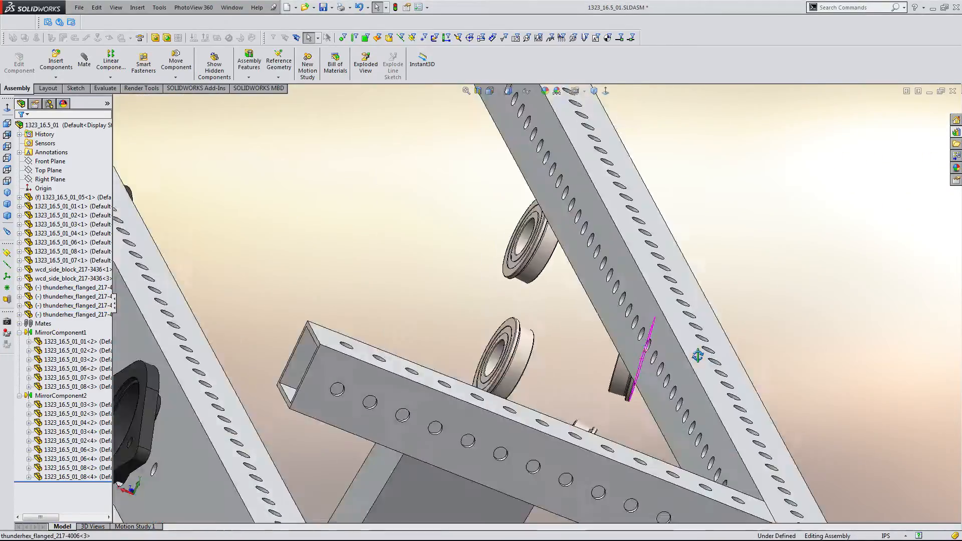
# - Mate the inner flange faces of the second and third thunderhex_flanged bearings as coincident
pyautogui.scroll(-8, 596, 369)
pyautogui.click(587, 375)
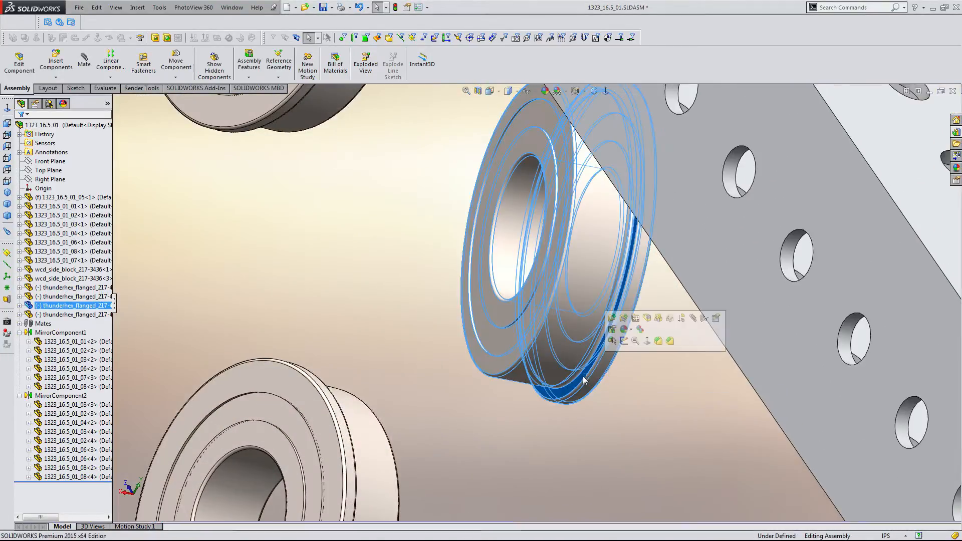
pyautogui.scroll(4, 571, 400)
pyautogui.scroll(-8, 530, 449)
pyautogui.click(533, 401)
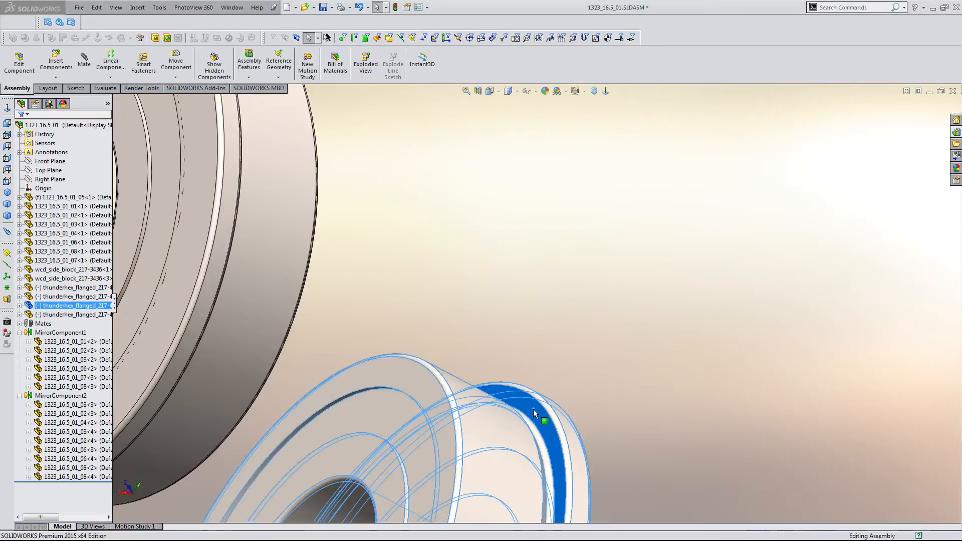
pyautogui.scroll(4, 561, 325)
pyautogui.scroll(-8, 566, 164)
pyautogui.click(522, 133)
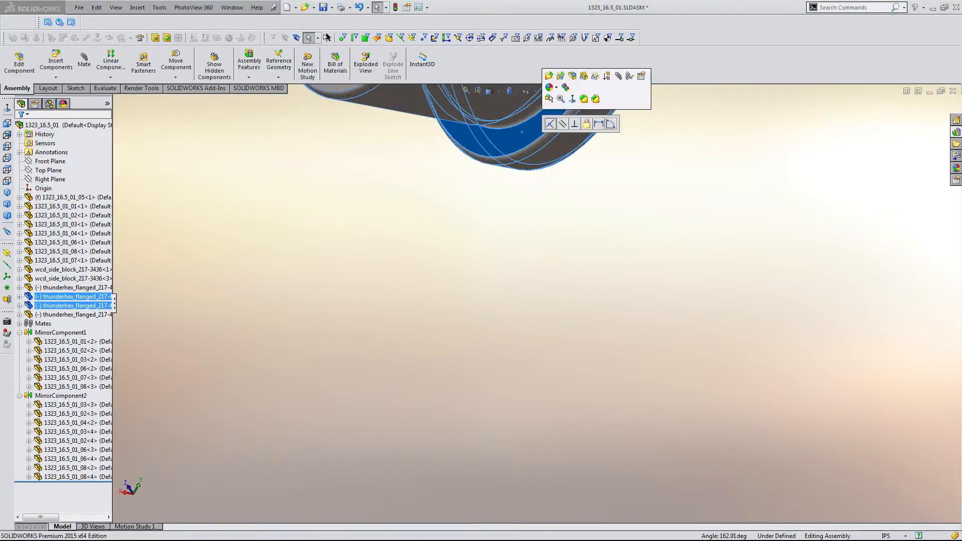
pyautogui.scroll(6, 548, 124)
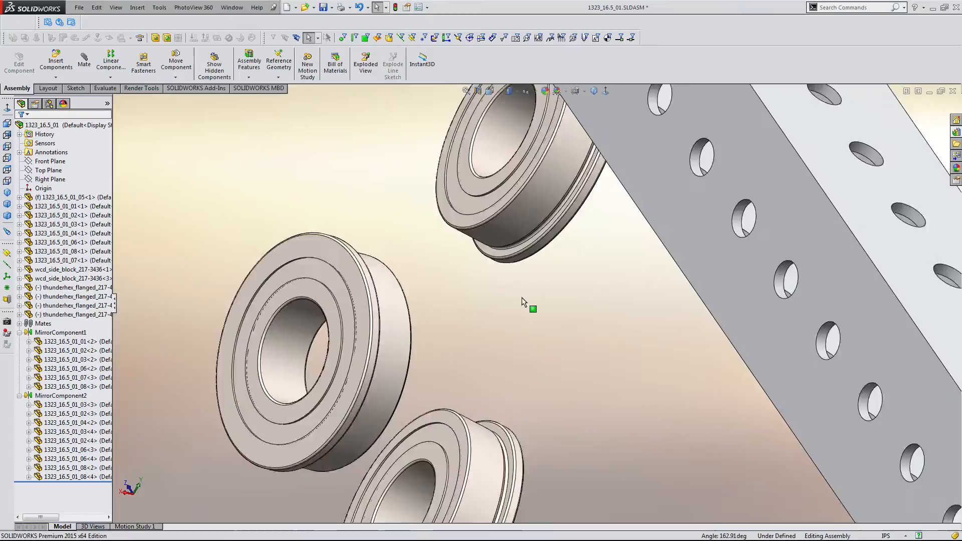
# - Mate the outer cylindrical faces of the third and fourth thunderhex_flanged bearings as concentric
pyautogui.scroll(5, 521, 298)
pyautogui.moveTo(521, 297); pyautogui.dragTo(431, 245, button='middle')
pyautogui.click(597, 211)
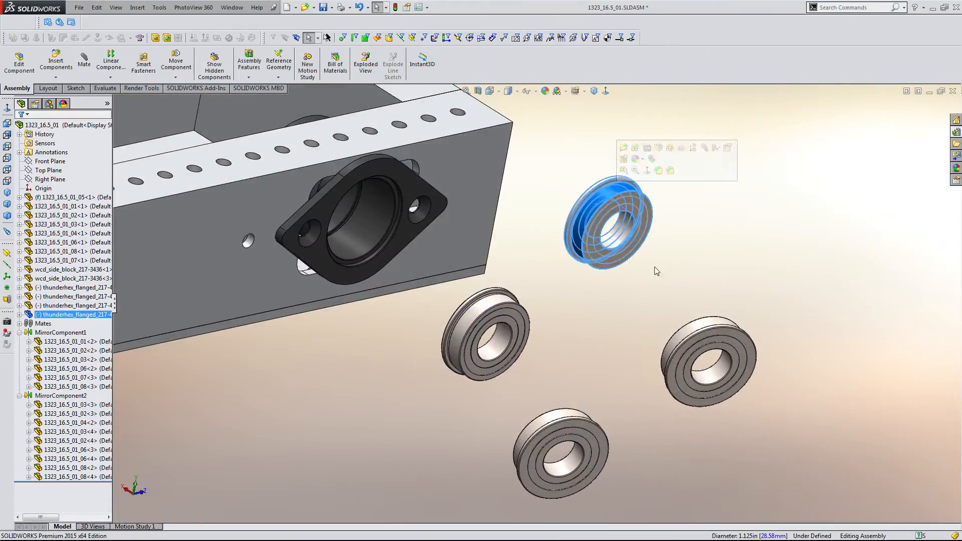
pyautogui.scroll(-4, 694, 323)
pyautogui.keyDown('ctrl'); pyautogui.click(693, 328); pyautogui.keyUp('ctrl')
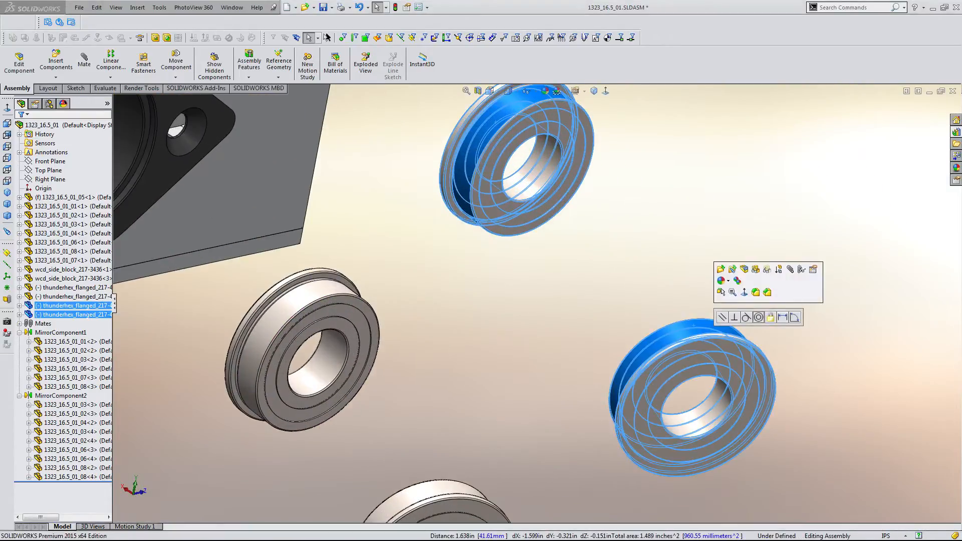
pyautogui.click(759, 317)
# - Mate the outer cylindrical faces of the first and second thunderhex_flanged bearings as concentric
pyautogui.click(329, 287)
pyautogui.scroll(1, 497, 433)
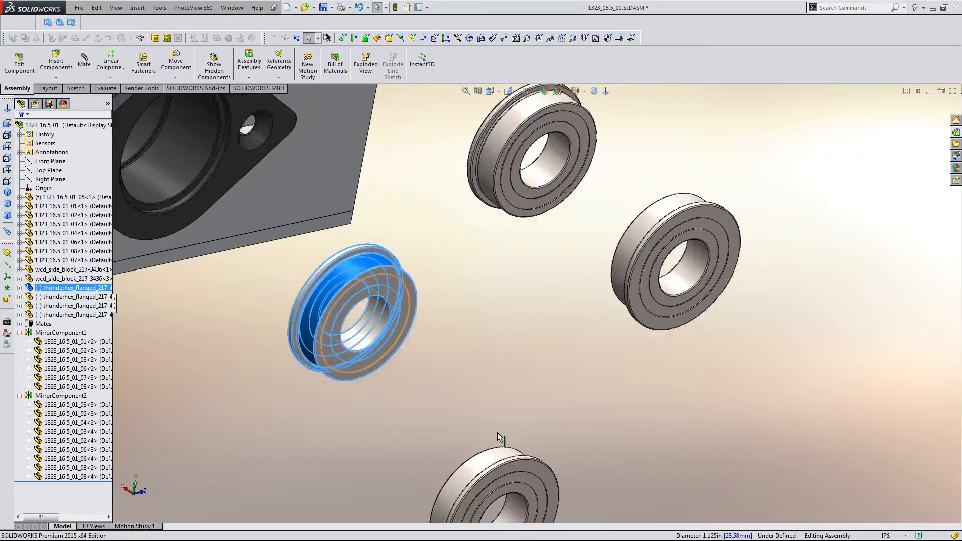
pyautogui.keyDown('ctrl'); pyautogui.click(506, 461); pyautogui.keyUp('ctrl')
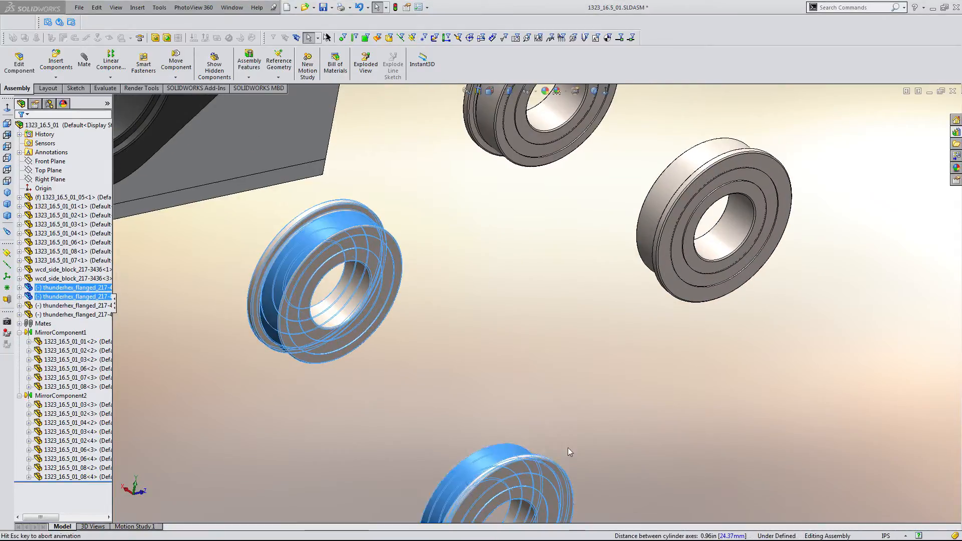
pyautogui.scroll(4, 473, 285)
# - Mate the fourth bearing's inner flange face coincident with the recessed ring face of side block wcd_side_block_217-3436<3>
pyautogui.scroll(-6, 537, 186)
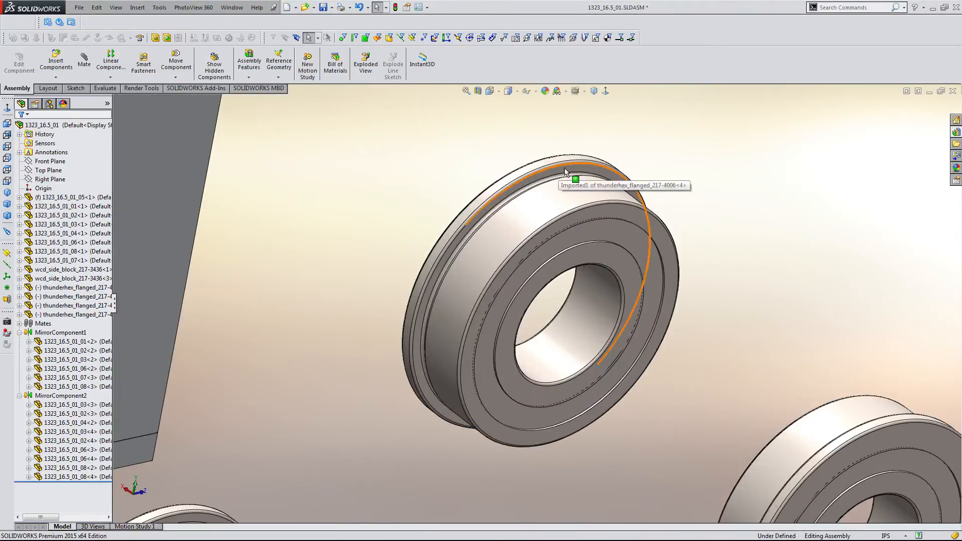
pyautogui.click(566, 169)
pyautogui.scroll(3, 561, 185)
pyautogui.moveTo(481, 218); pyautogui.dragTo(564, 287, button='middle')
pyautogui.scroll(4, 556, 295)
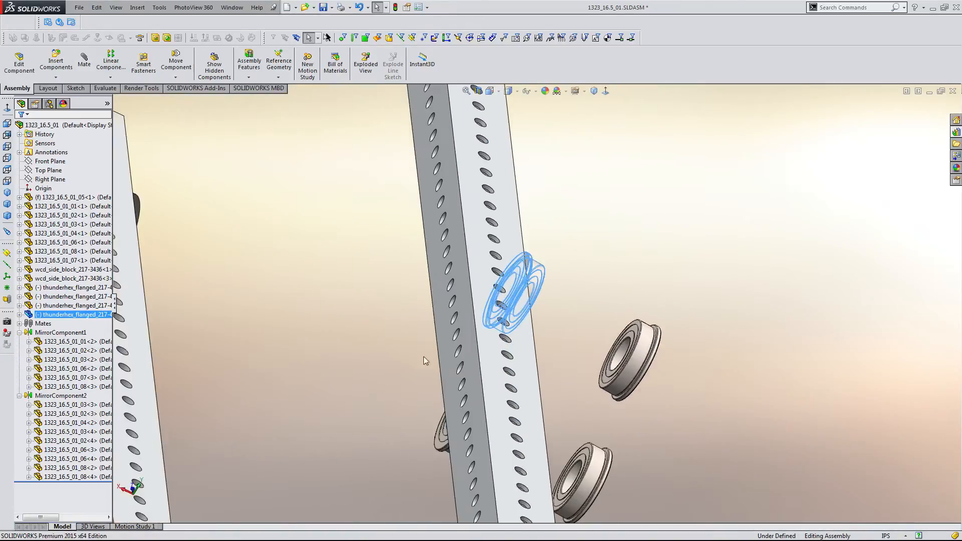
pyautogui.scroll(3, 356, 295)
pyautogui.scroll(-8, 299, 201)
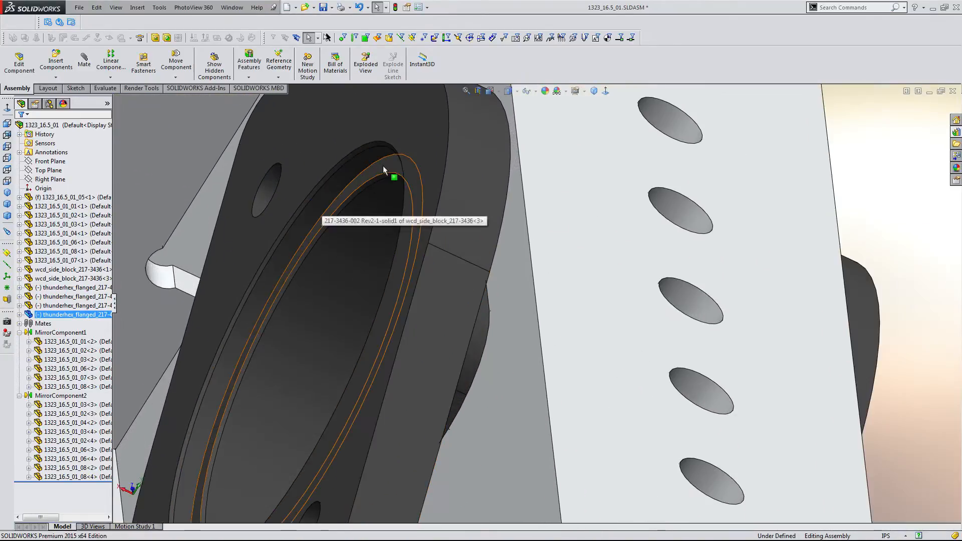
pyautogui.keyDown('ctrl'); pyautogui.click(384, 166); pyautogui.keyUp('ctrl')
pyautogui.click(411, 159)
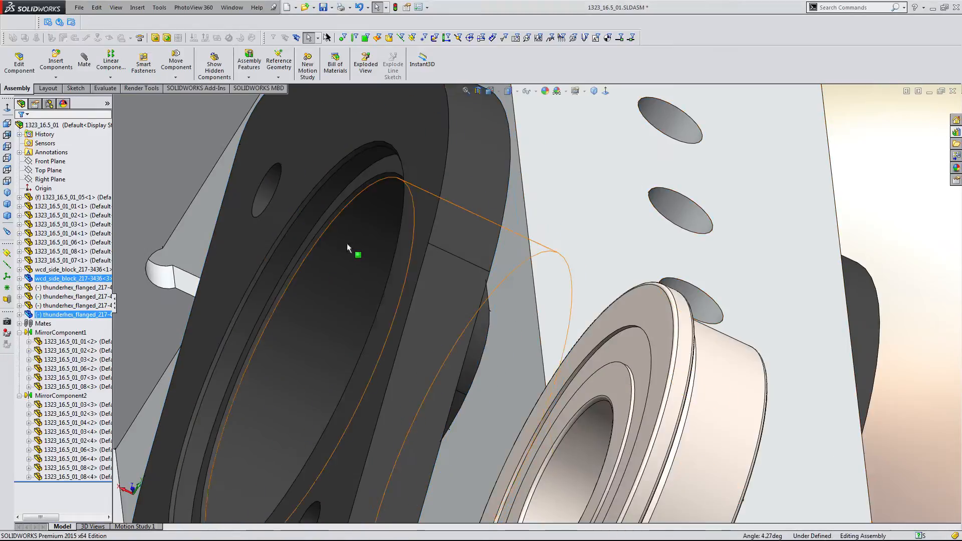
# - Mate the first bearing's outer cylindrical face concentric with the bore of side block wcd_side_block_217-3436<3>
pyautogui.click(346, 246)
pyautogui.keyDown('ctrl'); pyautogui.click(715, 426); pyautogui.keyUp('ctrl')
pyautogui.click(781, 418)
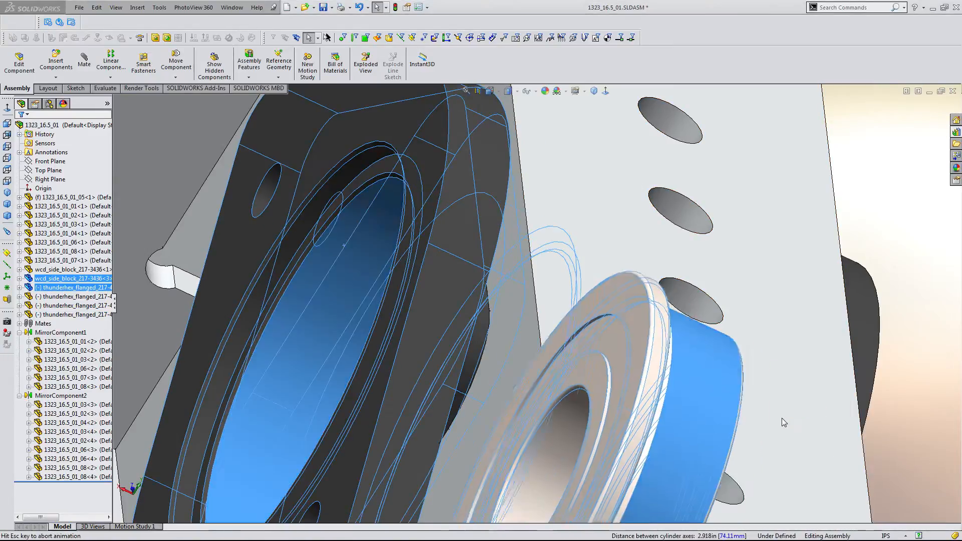
pyautogui.scroll(3, 776, 387)
pyautogui.scroll(3, 776, 386)
# - Mate the second bearing's inner flange face coincident with the recessed ring face on the opposite side of wcd_side_block_217-3436<3>
pyautogui.scroll(-8, 688, 335)
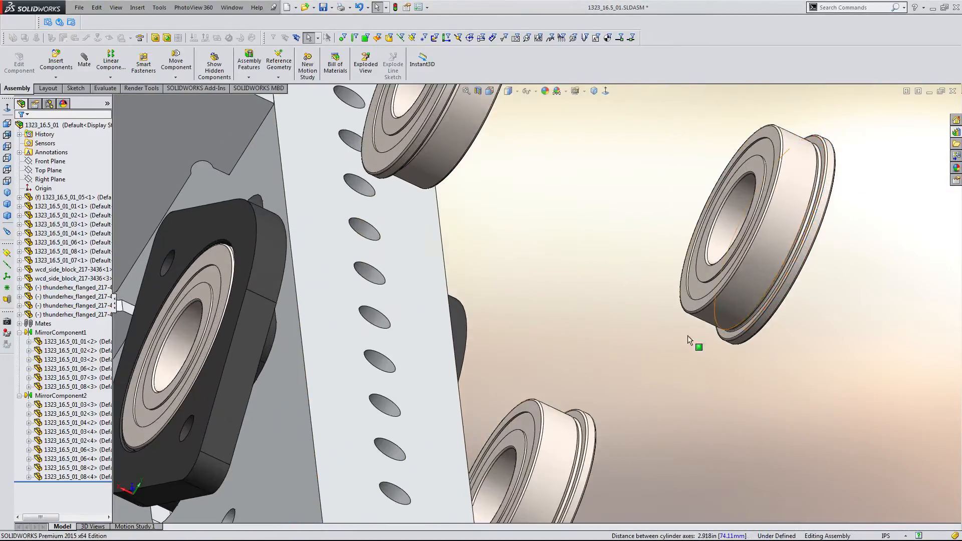
pyautogui.click(602, 284)
pyautogui.scroll(3, 602, 284)
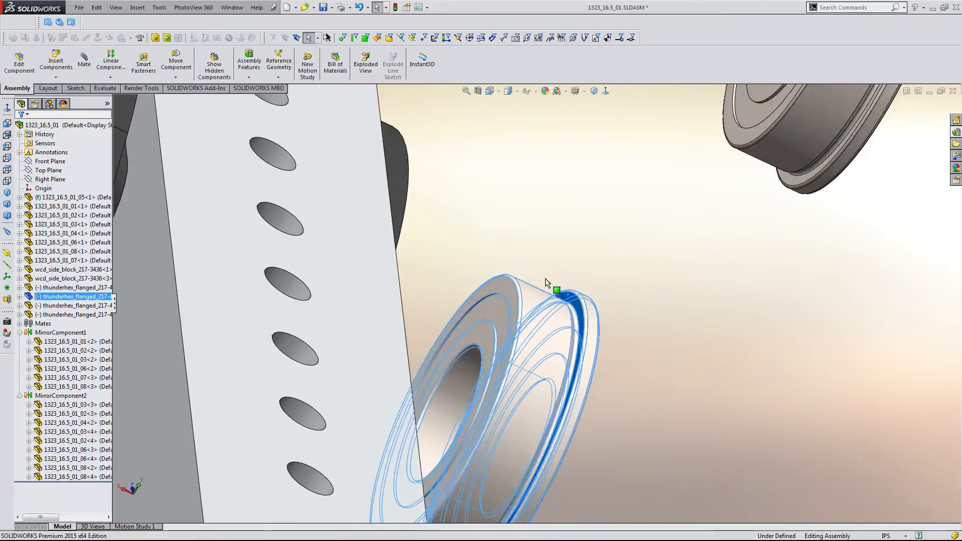
pyautogui.moveTo(544, 278); pyautogui.dragTo(483, 245, button='middle')
pyautogui.keyDown('ctrl'); pyautogui.click(421, 222); pyautogui.keyUp('ctrl')
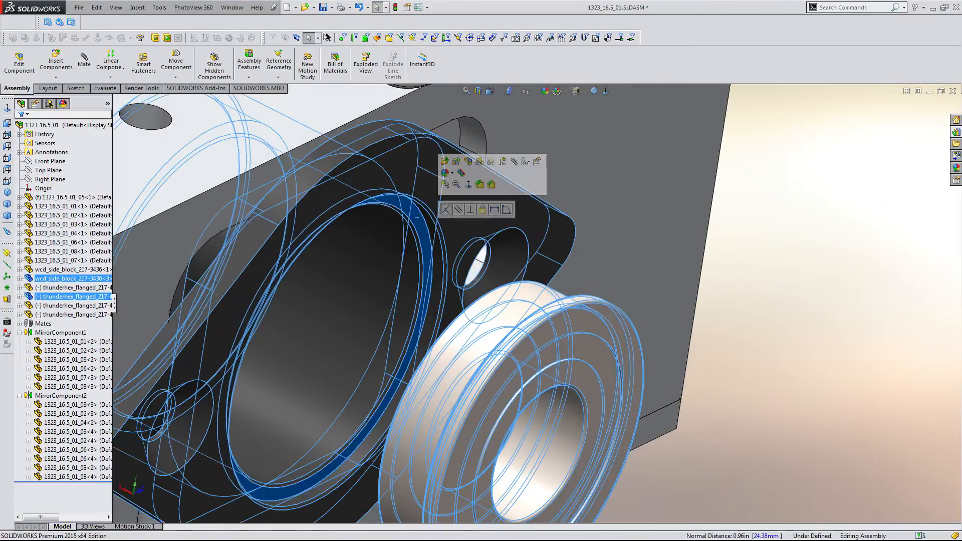
pyautogui.click(443, 209)
pyautogui.scroll(8, 481, 246)
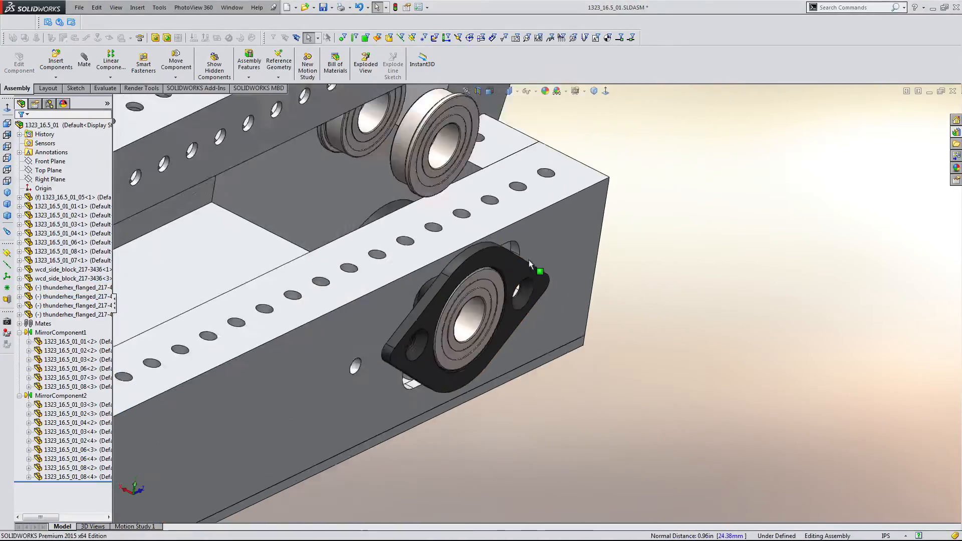
# - Mate the fourth bearing's outer cylindrical face concentric with the bore of side block wcd_side_block_217-3436<1>
pyautogui.middleClick(541, 245)
pyautogui.moveTo(542, 245); pyautogui.dragTo(491, 479, button='middle')
pyautogui.click(456, 242)
pyautogui.scroll(3, 493, 480)
pyautogui.scroll(-5, 495, 476)
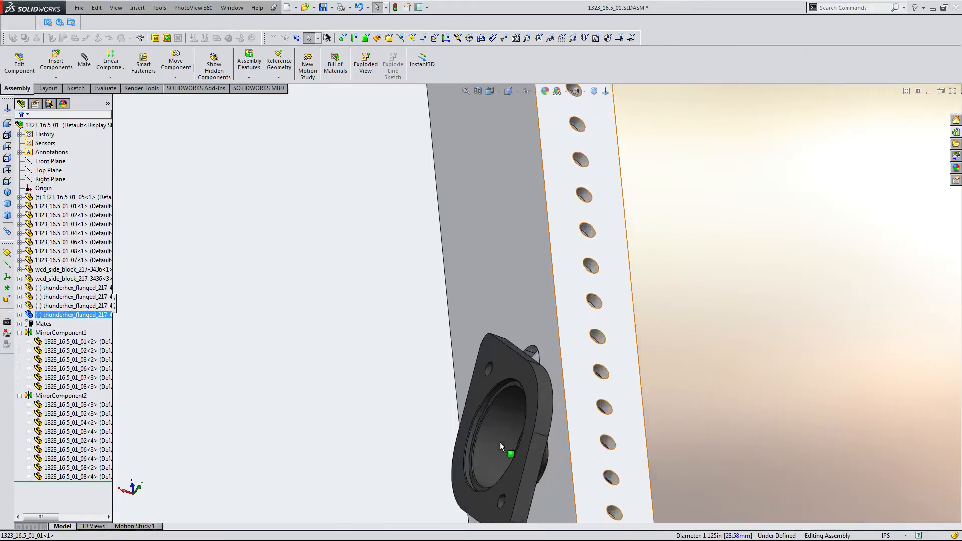
pyautogui.scroll(-2, 500, 442)
pyautogui.keyDown('ctrl'); pyautogui.click(503, 419); pyautogui.keyUp('ctrl')
pyautogui.click(568, 411)
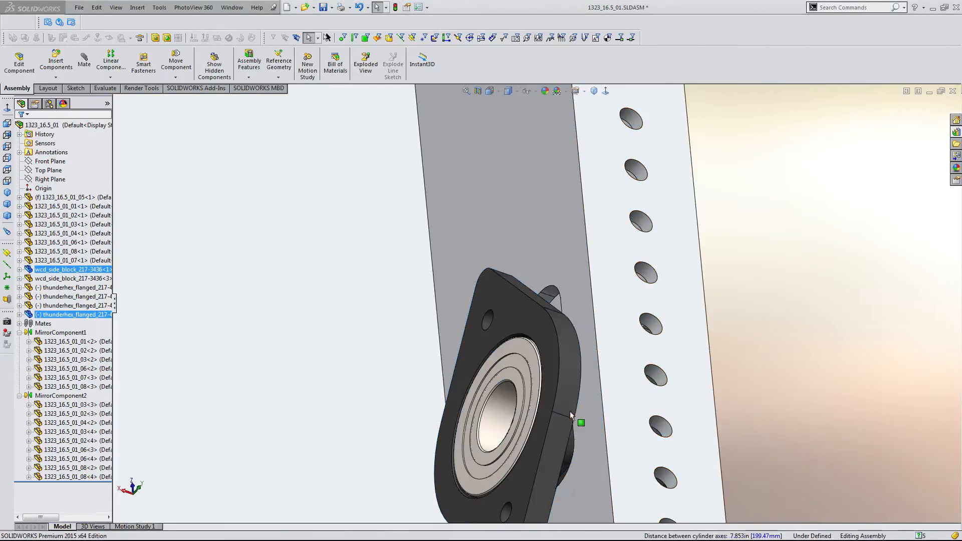
pyautogui.scroll(8, 609, 334)
pyautogui.moveTo(600, 335); pyautogui.dragTo(614, 311, button='middle')
# - Collapse both MirrorComponent features and group the components from 1323_16.5_01_05 through 1323_16.5_01_07 in a new folder named _frame
pyautogui.click(20, 333)
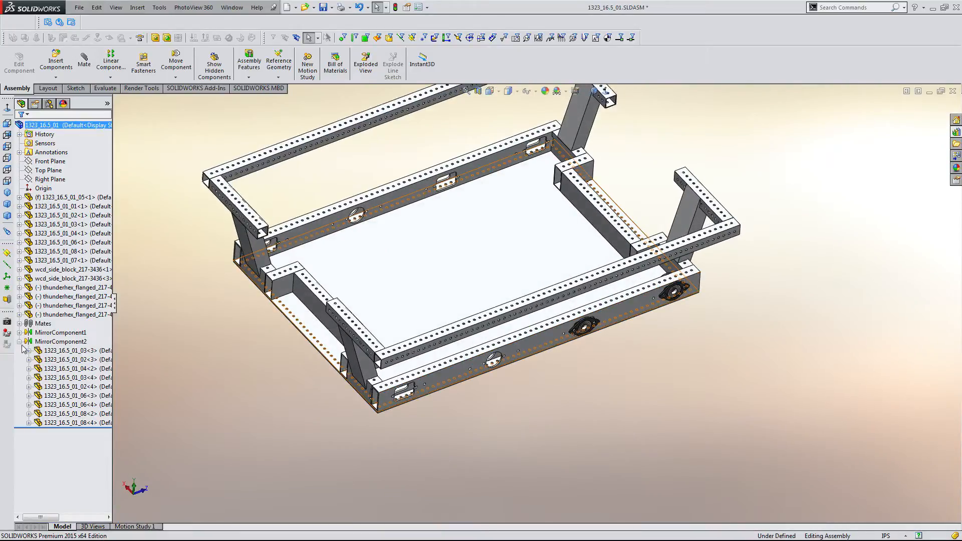
pyautogui.click(19, 342)
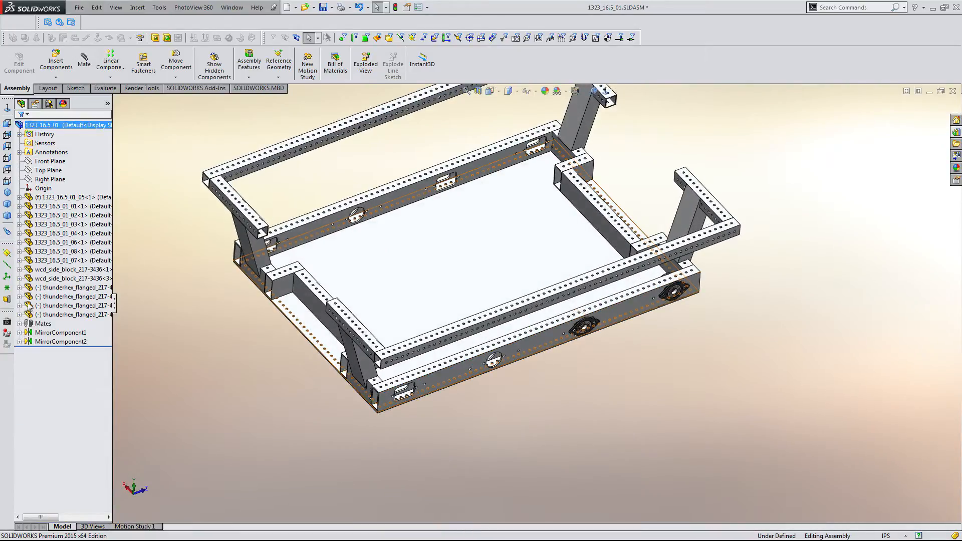
pyautogui.click(66, 198)
pyautogui.keyDown('ctrl'); pyautogui.click(71, 251); pyautogui.keyUp('ctrl')
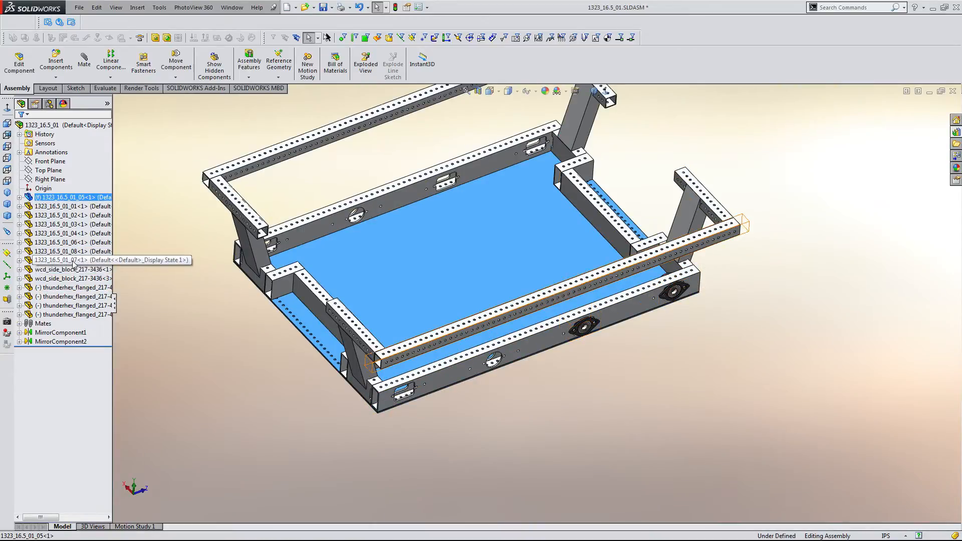
pyautogui.keyDown('shift'); pyautogui.click(74, 261); pyautogui.keyUp('shift')
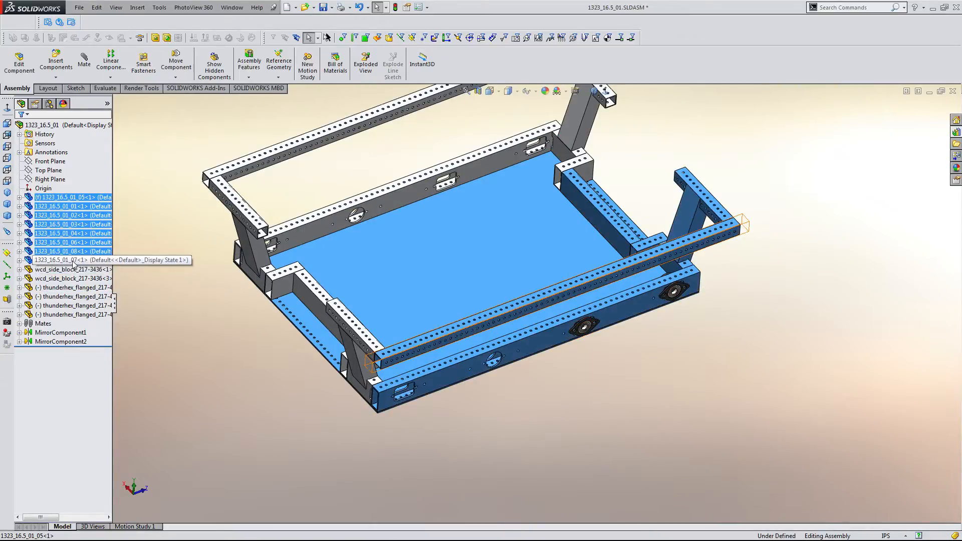
pyautogui.rightClick(74, 261)
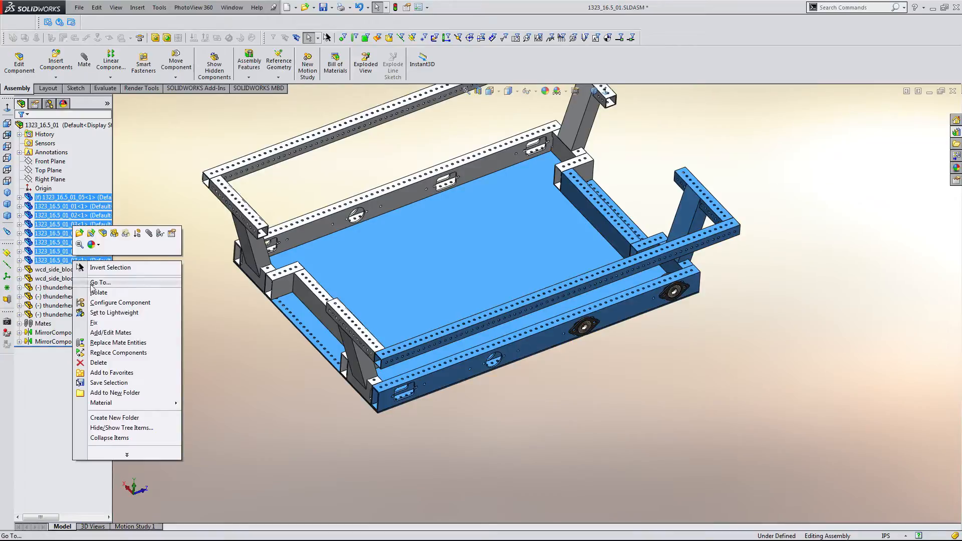
pyautogui.click(125, 393)
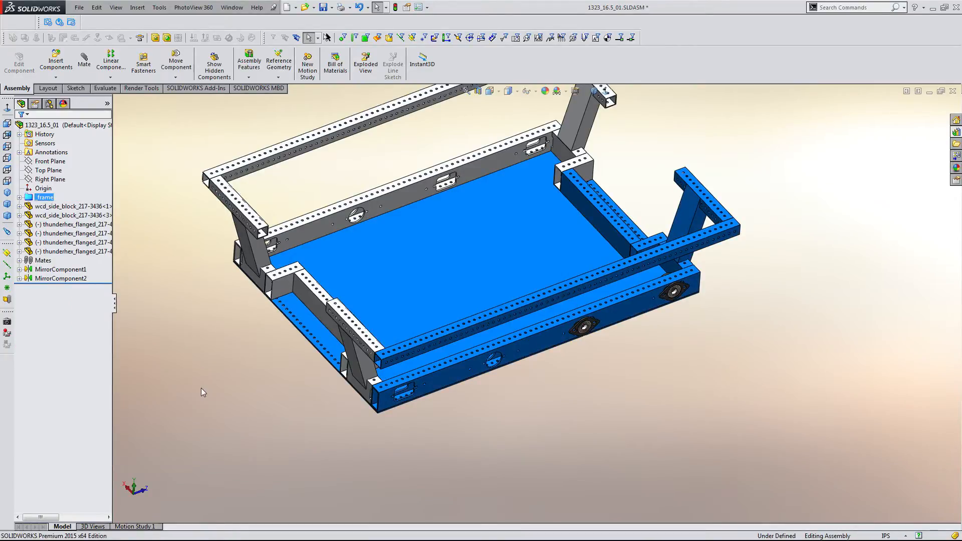
pyautogui.click(70, 205)
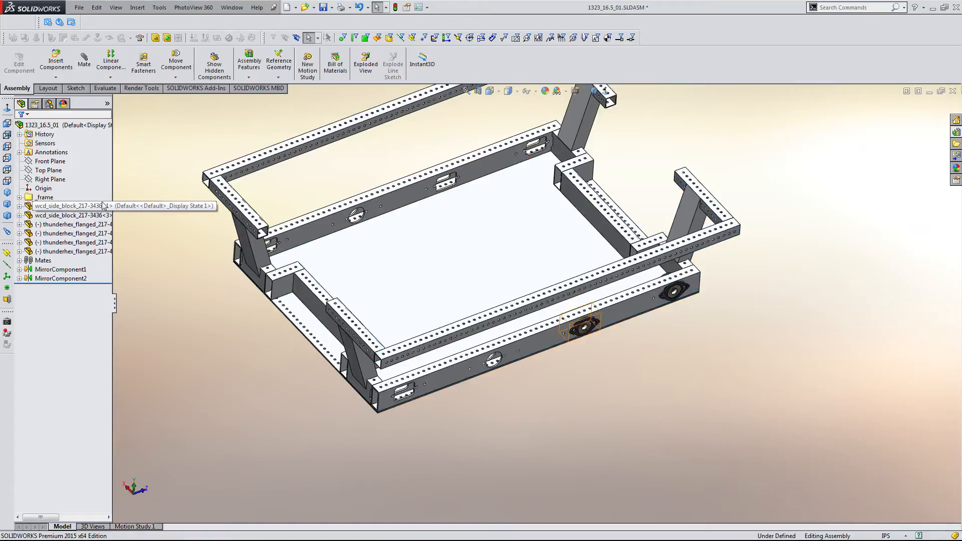
# - Group the two wcd_side_block_217-3436 parts and the four thunderhex flanged bearings in a new folder named _powertrain
pyautogui.rightClick(81, 253)
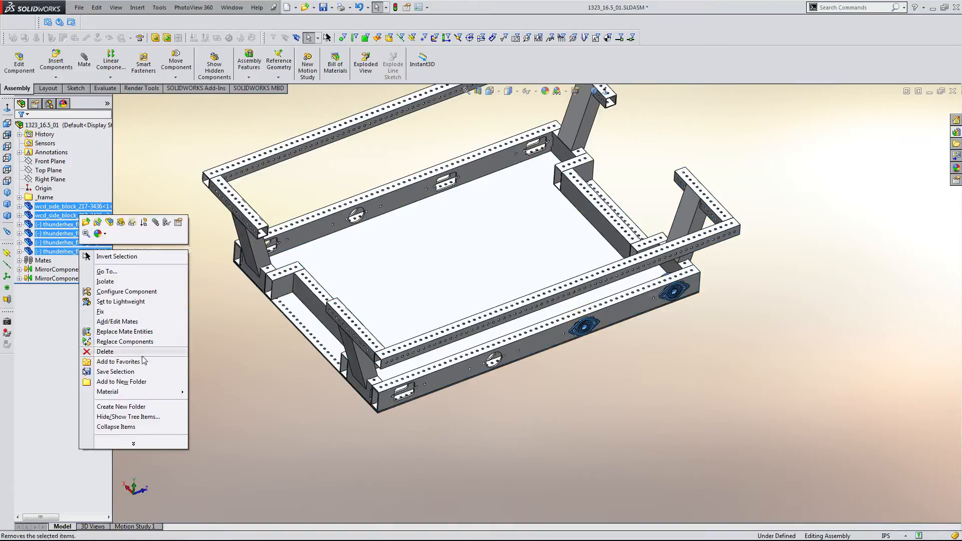
pyautogui.click(122, 381)
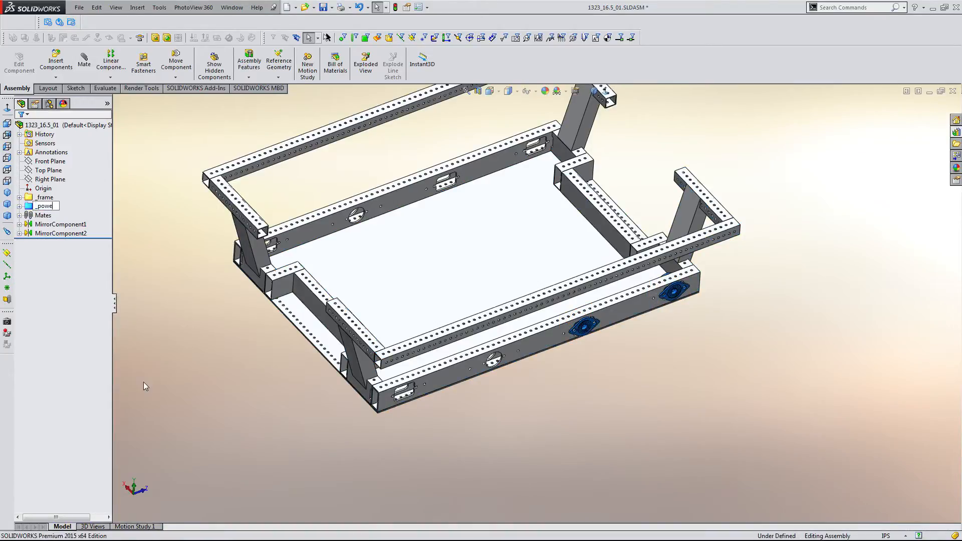
pyautogui.press('Return')
# - Edit MirrorComponent1 and add side block wcd_side_block_217-3436<3> at the rail end and its two bearings to the mirrored components
pyautogui.click(75, 228)
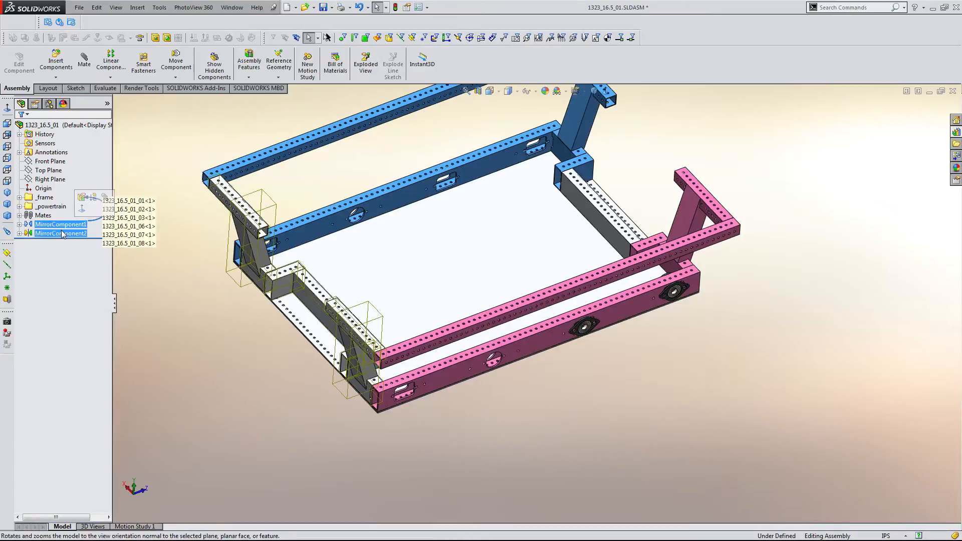
pyautogui.click(82, 200)
pyautogui.scroll(-10, 648, 305)
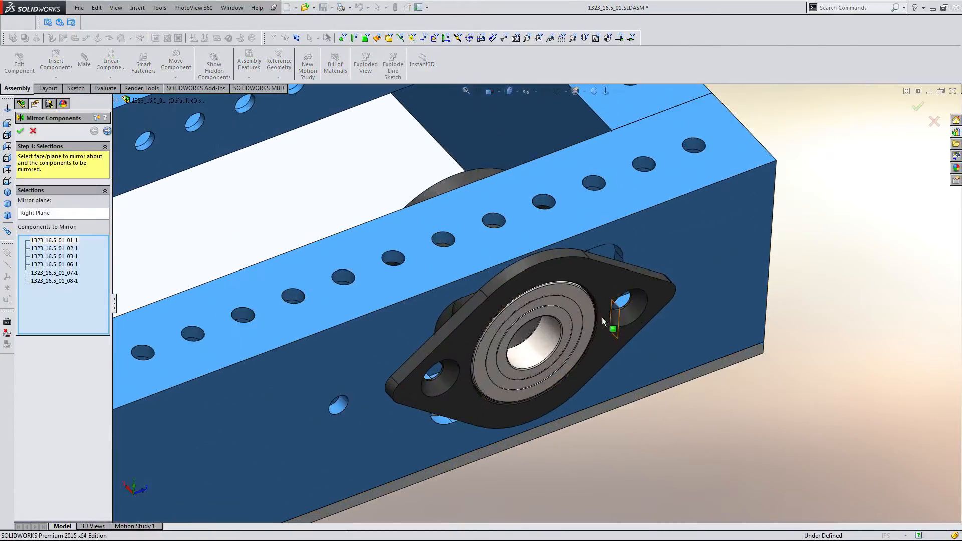
pyautogui.click(588, 323)
pyautogui.click(623, 311)
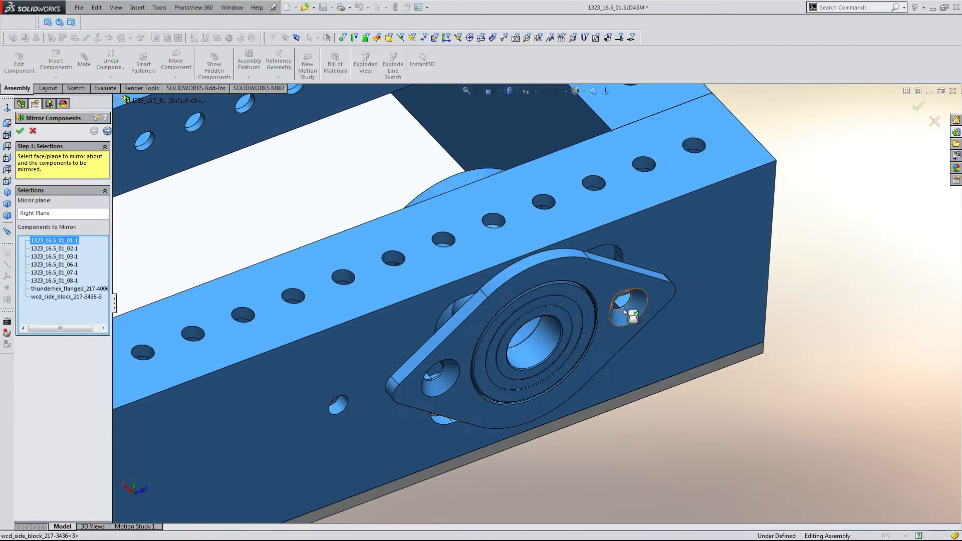
pyautogui.scroll(3, 586, 308)
pyautogui.moveTo(243, 152); pyautogui.dragTo(585, 292, button='middle')
pyautogui.click(568, 294)
pyautogui.scroll(4, 566, 310)
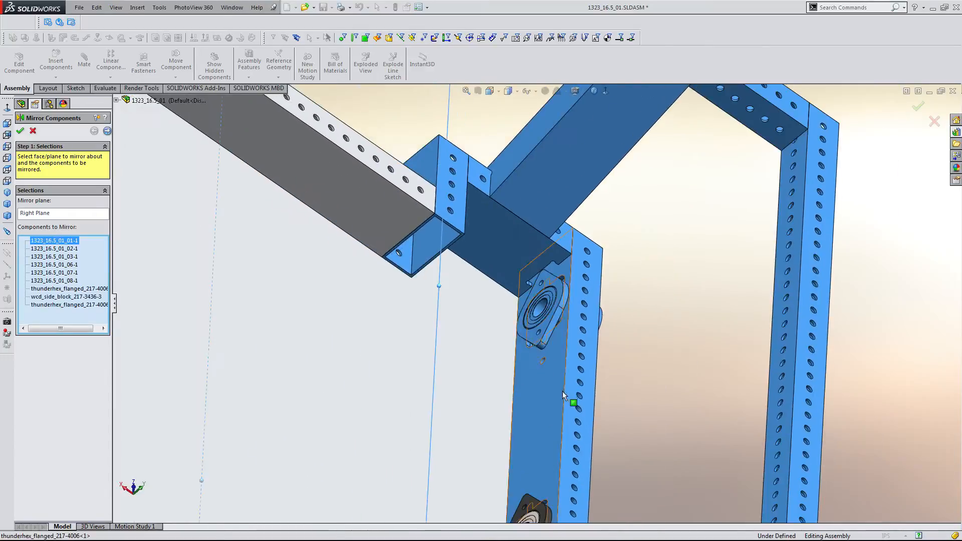
# - Add the middle side block wcd_side_block_217-3436<1> and its two bearings to MirrorComponent1, and apply the mirror
pyautogui.scroll(-4, 548, 416)
pyautogui.click(522, 382)
pyautogui.click(553, 361)
pyautogui.moveTo(553, 361); pyautogui.dragTo(433, 306, button='middle')
pyautogui.click(605, 440)
pyautogui.scroll(6, 601, 437)
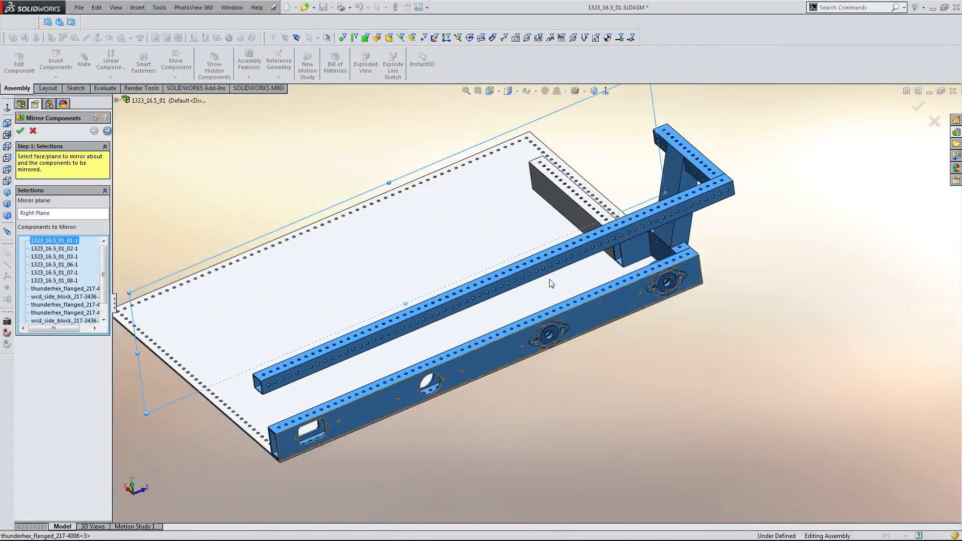
pyautogui.moveTo(551, 283); pyautogui.dragTo(567, 303, button='middle')
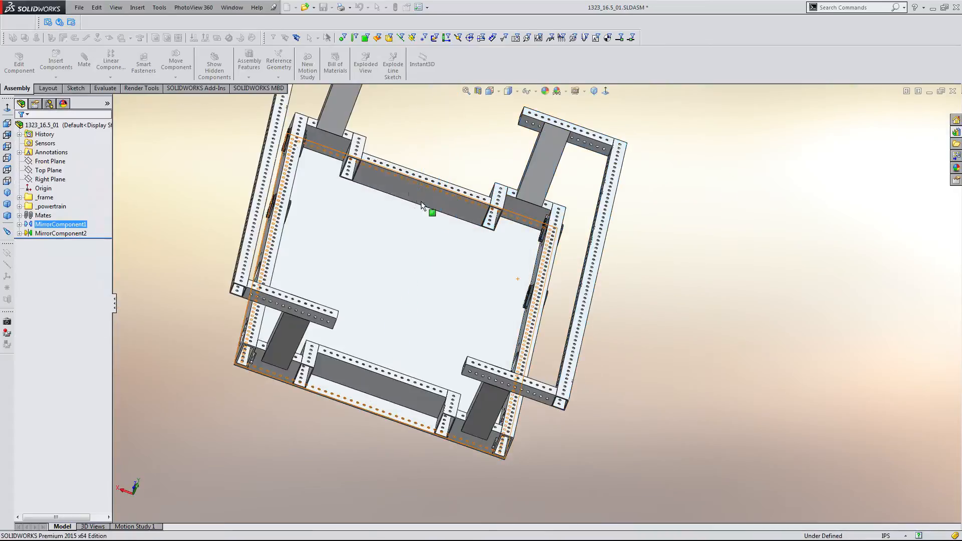
pyautogui.scroll(-2, 337, 214)
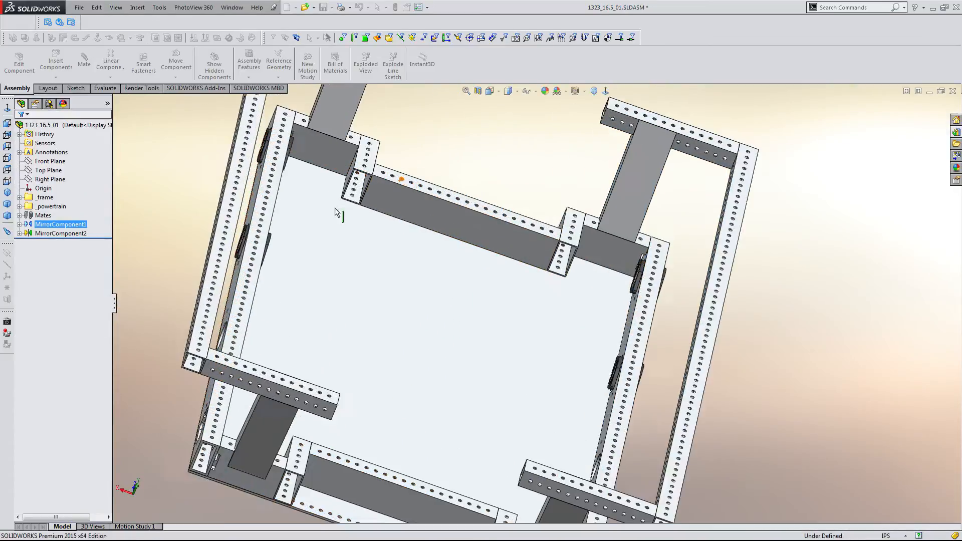
pyautogui.moveTo(331, 210); pyautogui.dragTo(120, 205, button='middle')
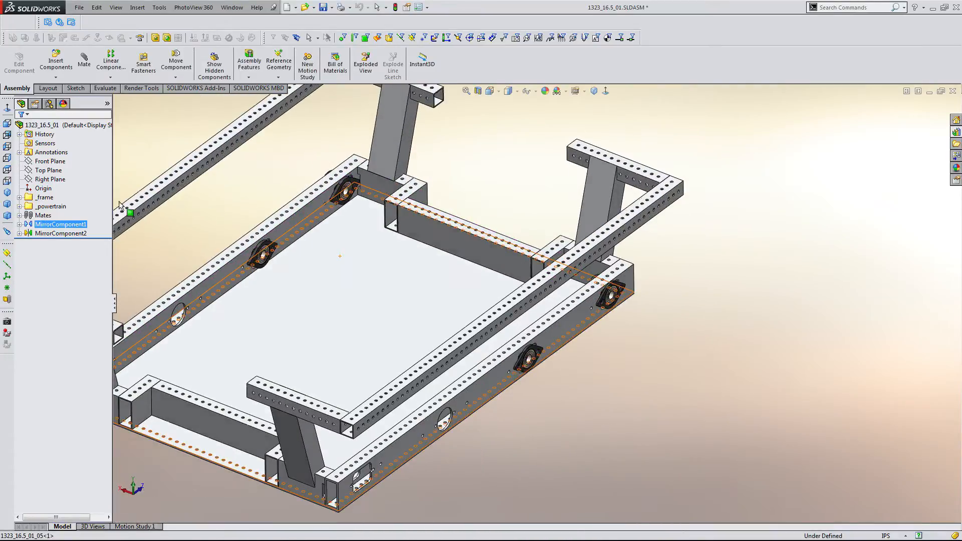
# - Edit MirrorComponent2 and add the end side block with its two bearings on the mirrored rail to the components to mirror
pyautogui.click(59, 233)
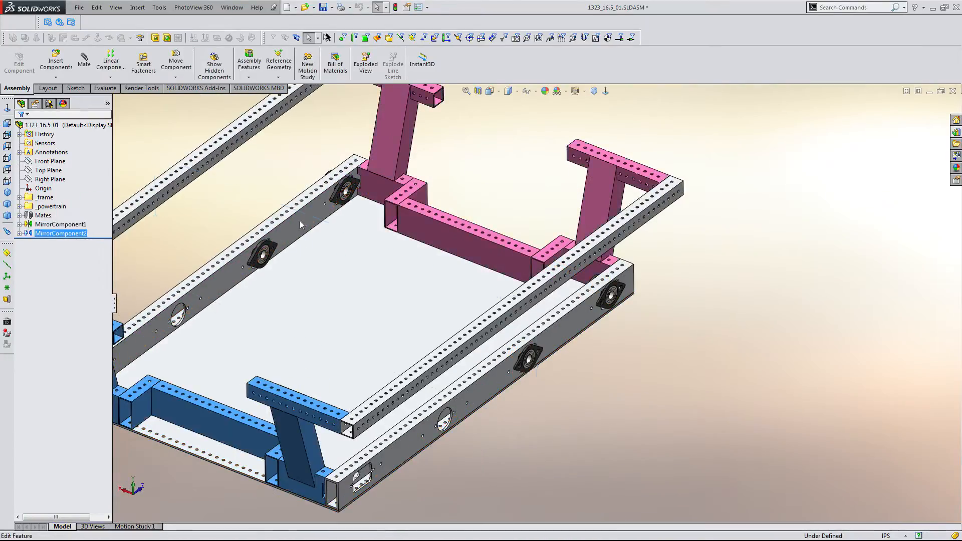
pyautogui.scroll(-10, 372, 208)
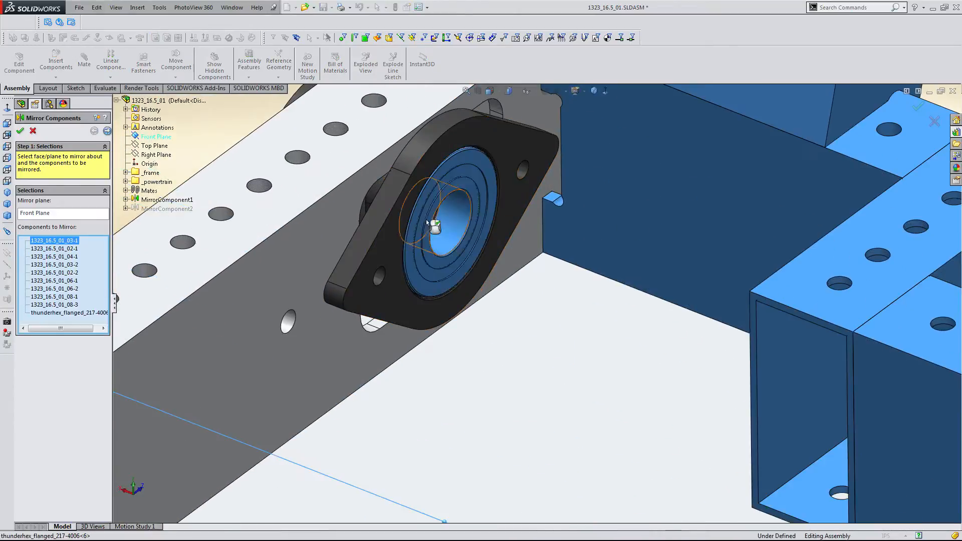
pyautogui.click(391, 233)
pyautogui.moveTo(392, 232); pyautogui.dragTo(458, 261, button='middle')
pyautogui.click(220, 188)
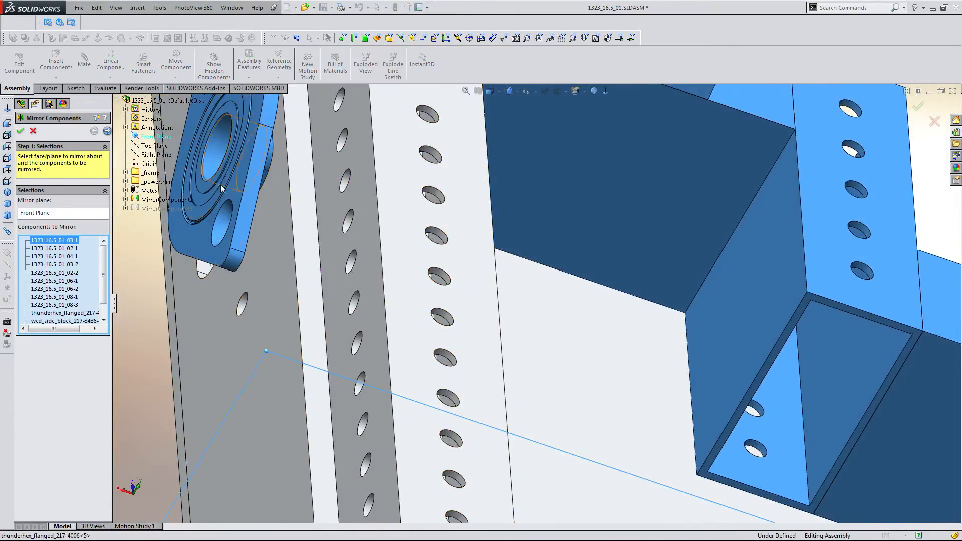
pyautogui.scroll(5, 311, 270)
# - Try adding the middle side block and its bearings on the mirrored rail to MirrorComponent2
pyautogui.scroll(-5, 379, 334)
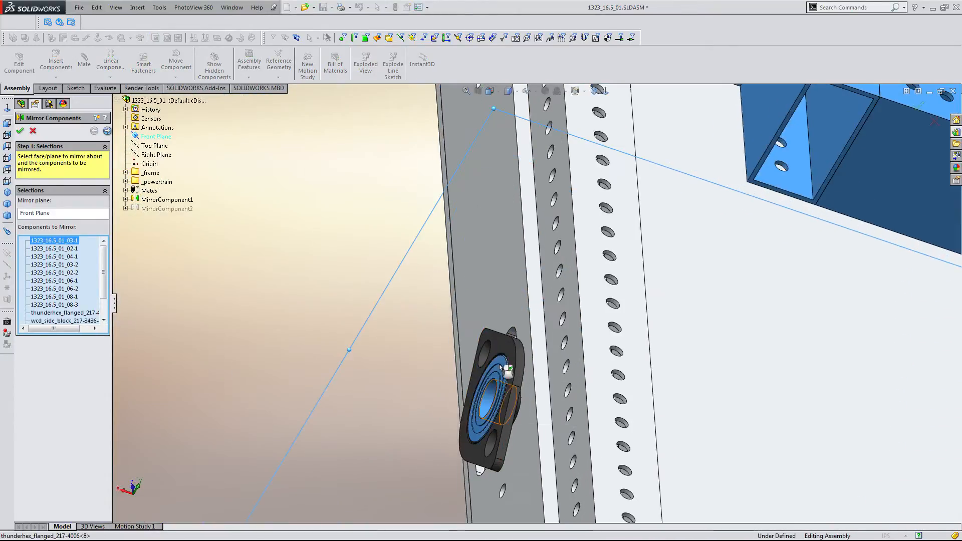
pyautogui.click(507, 370)
pyautogui.moveTo(508, 370); pyautogui.dragTo(467, 343, button='middle')
pyautogui.scroll(6, 601, 434)
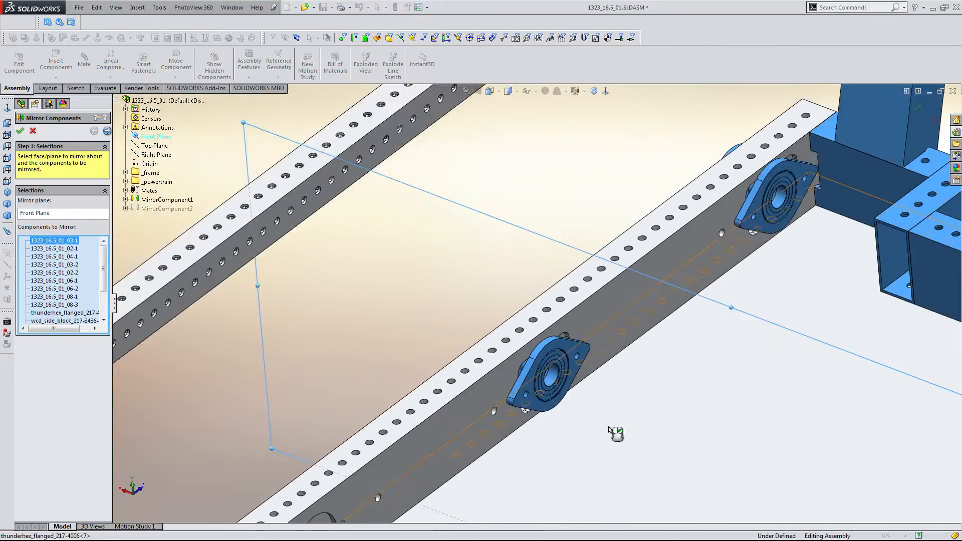
# - Try adding the original rail's middle side block and both of its bearings to MirrorComponent2
pyautogui.scroll(-6, 741, 411)
pyautogui.scroll(-3, 710, 415)
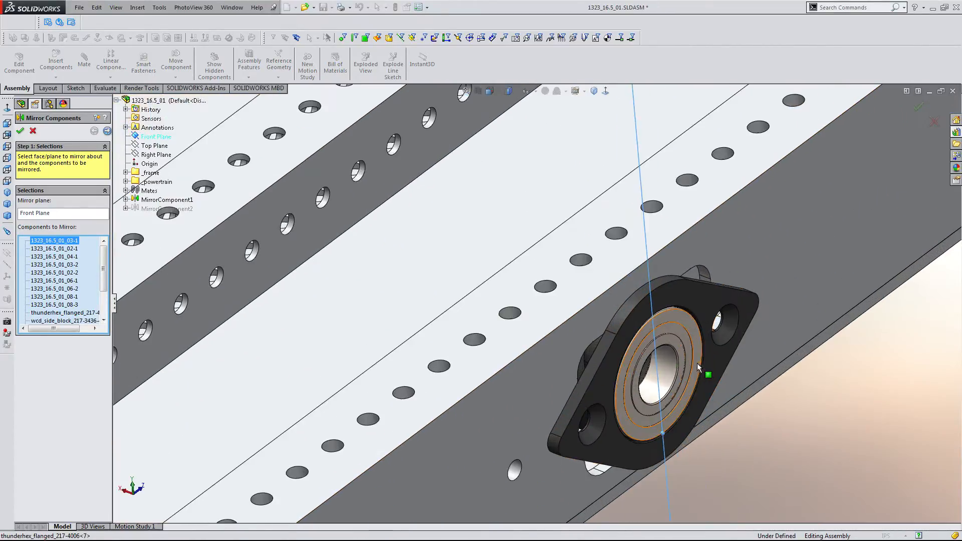
pyautogui.click(712, 350)
pyautogui.moveTo(712, 350); pyautogui.dragTo(587, 340, button='middle')
pyautogui.click(587, 341)
pyautogui.scroll(7, 594, 301)
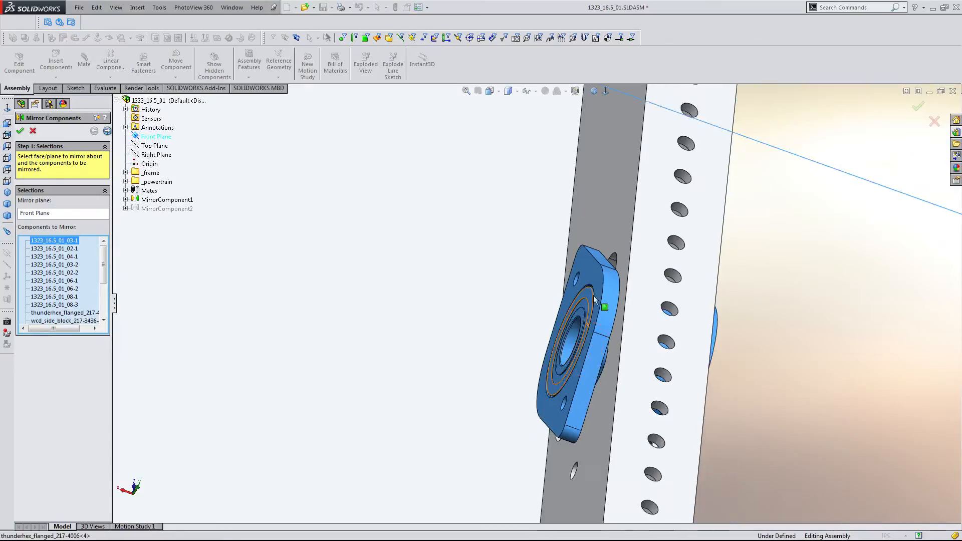
# - Add the end side block and its two bearings on the original rail to MirrorComponent2, and apply the mirror
pyautogui.scroll(-6, 581, 171)
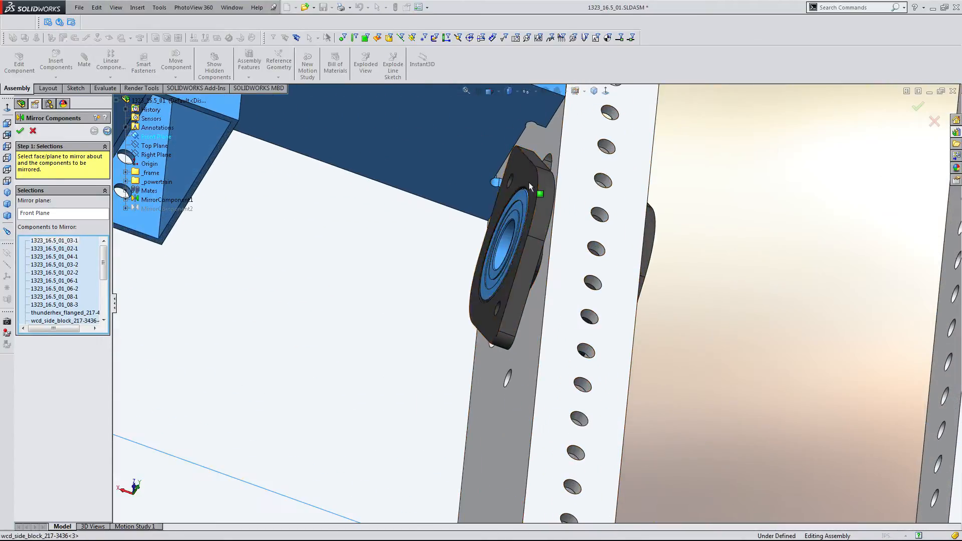
pyautogui.click(529, 185)
pyautogui.scroll(4, 529, 185)
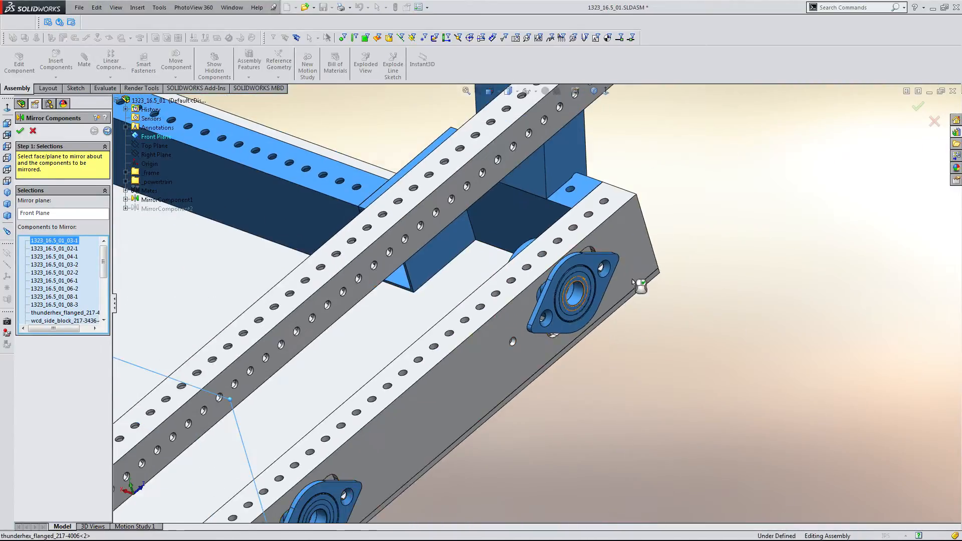
pyautogui.scroll(4, 600, 342)
pyautogui.rightClick(600, 342)
pyautogui.scroll(3, 590, 372)
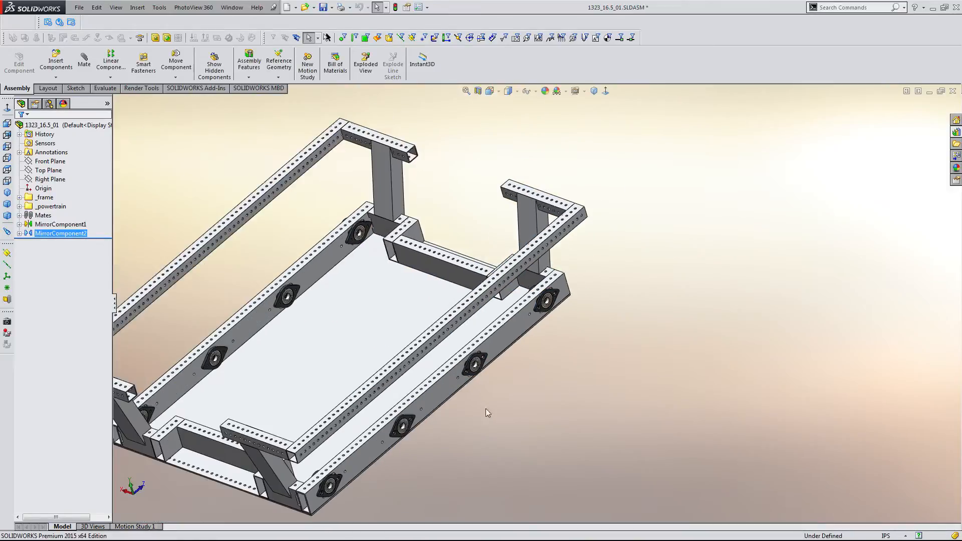
# - Edit MirrorComponent2 again and remove the original rail's middle side block and its two bearings from the components to mirror
pyautogui.scroll(-3, 444, 422)
pyautogui.moveTo(494, 396); pyautogui.dragTo(502, 401, button='middle')
pyautogui.scroll(3, 501, 402)
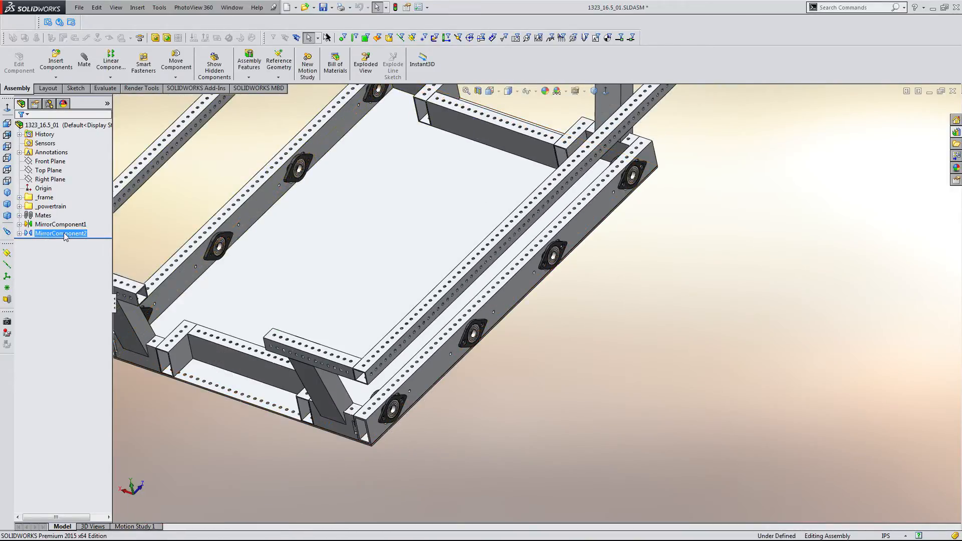
pyautogui.rightClick(70, 234)
pyautogui.click(75, 204)
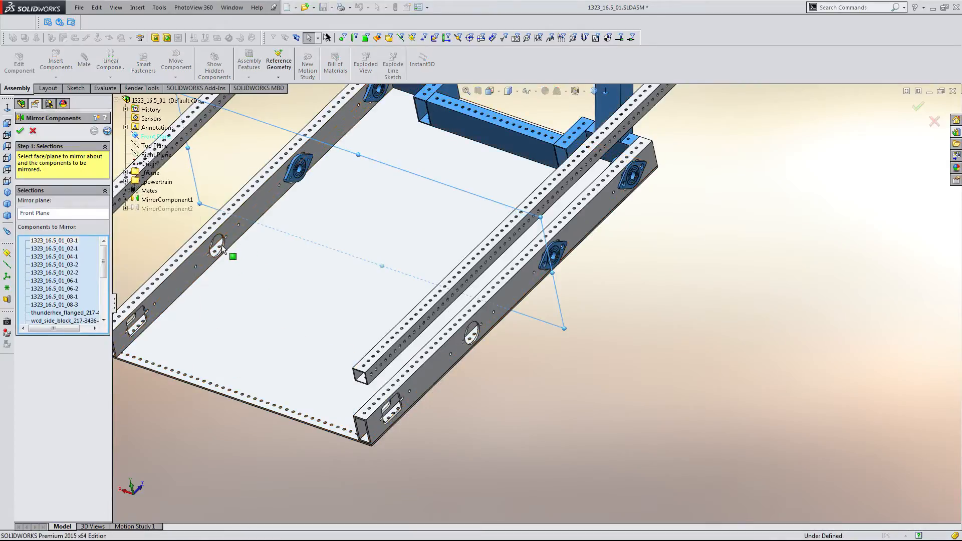
pyautogui.scroll(-8, 551, 258)
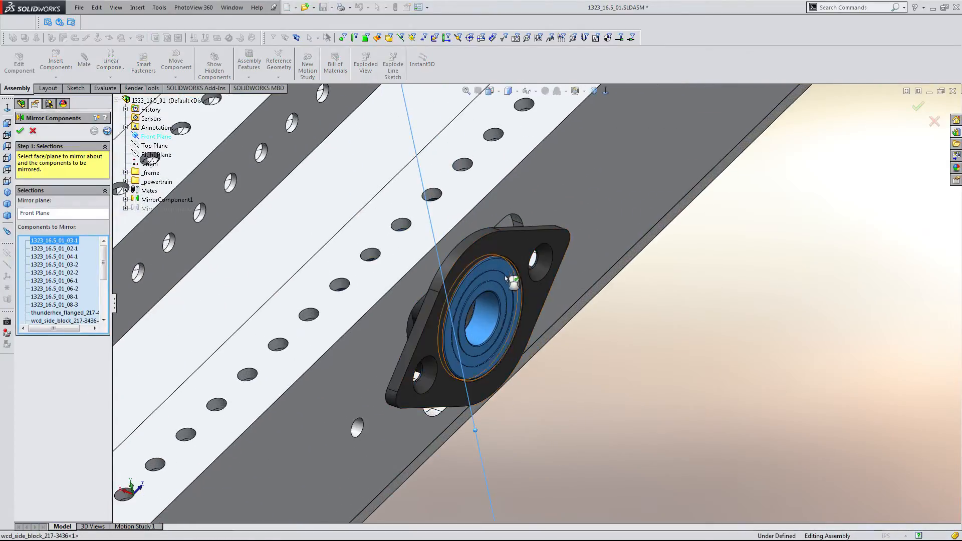
pyautogui.moveTo(504, 274); pyautogui.dragTo(422, 257, button='middle')
pyautogui.scroll(8, 413, 254)
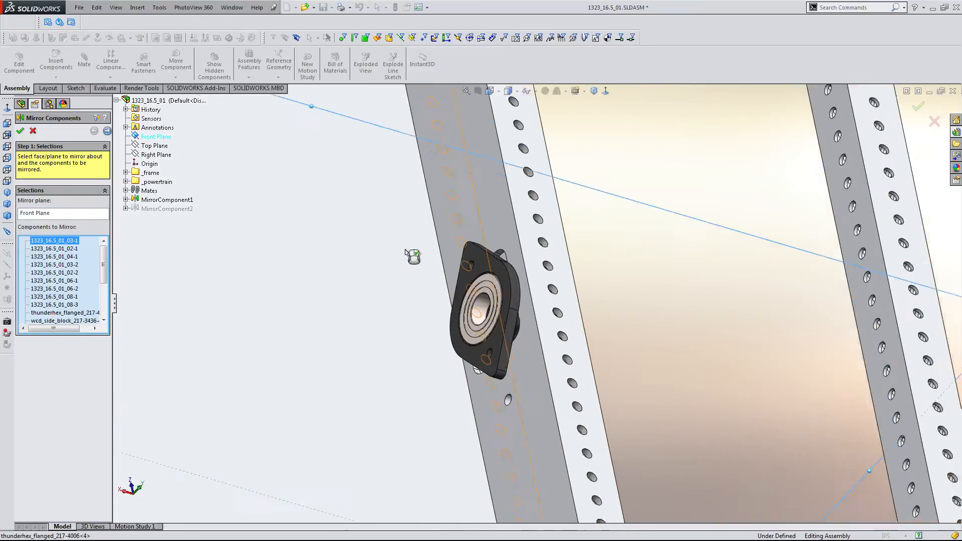
# - Remove the mirrored rail's middle side block and its two bearings from MirrorComponent2, and apply the change
pyautogui.scroll(-8, 257, 250)
pyautogui.click(357, 215)
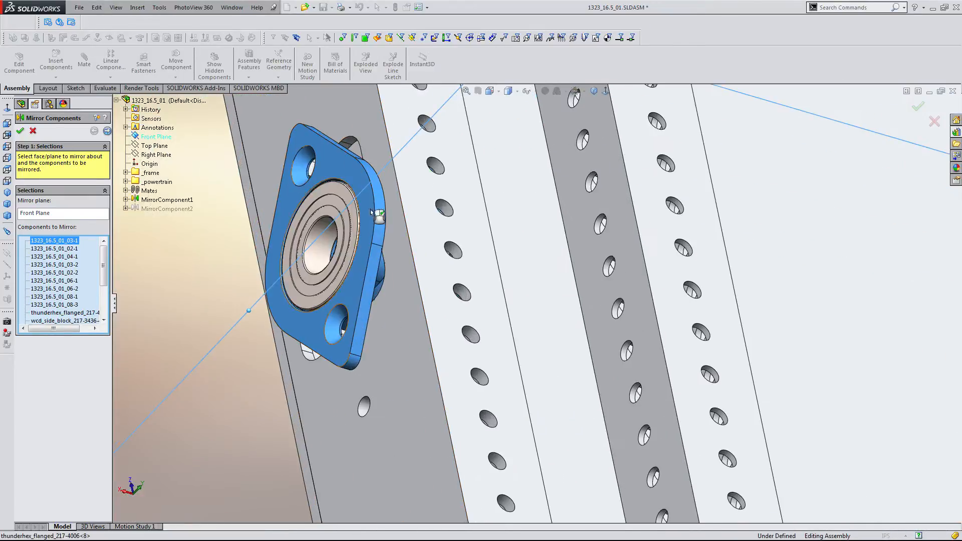
pyautogui.click(371, 212)
pyautogui.moveTo(357, 208); pyautogui.dragTo(487, 279, button='middle')
pyautogui.click(526, 244)
pyautogui.press('Return')
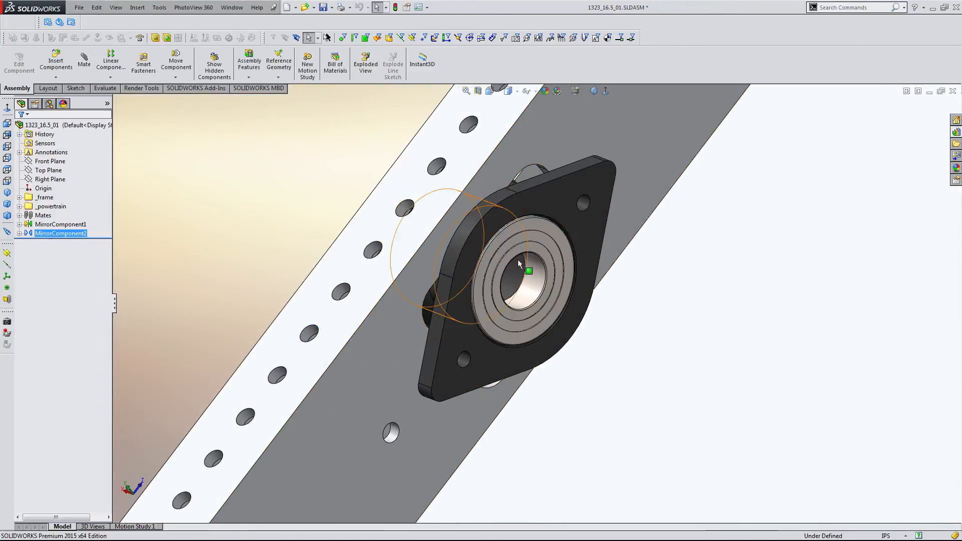
# - Inspect the whole frame assembly from several angles to check the bearing placement along both side rails
pyautogui.scroll(8, 531, 333)
pyautogui.scroll(5, 531, 332)
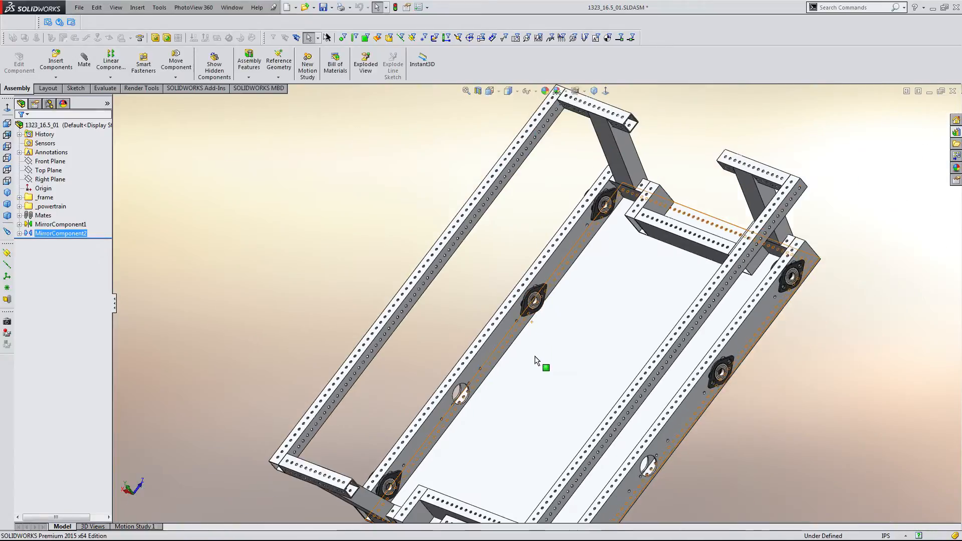
pyautogui.moveTo(534, 356); pyautogui.dragTo(540, 335, button='middle')
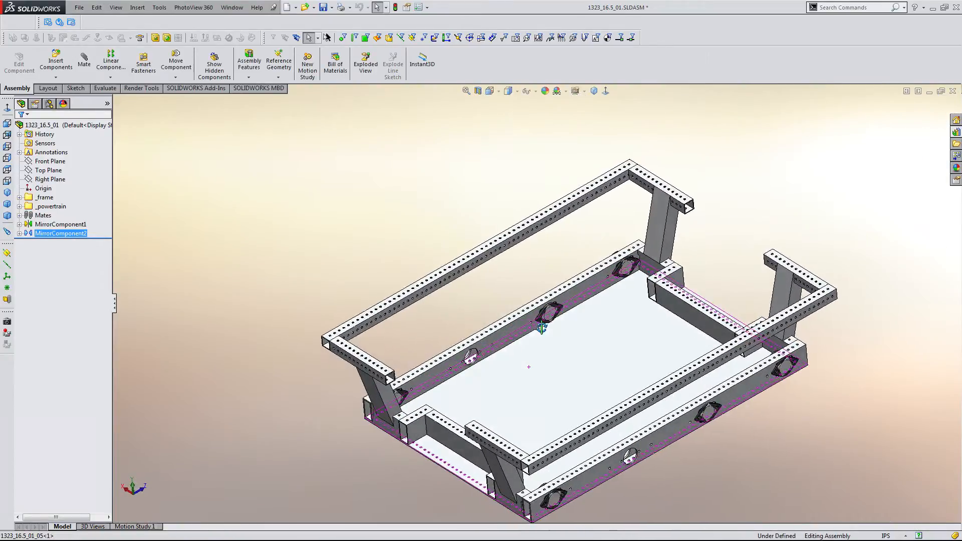
pyautogui.scroll(3, 538, 333)
pyautogui.scroll(-5, 536, 323)
pyautogui.click(498, 225)
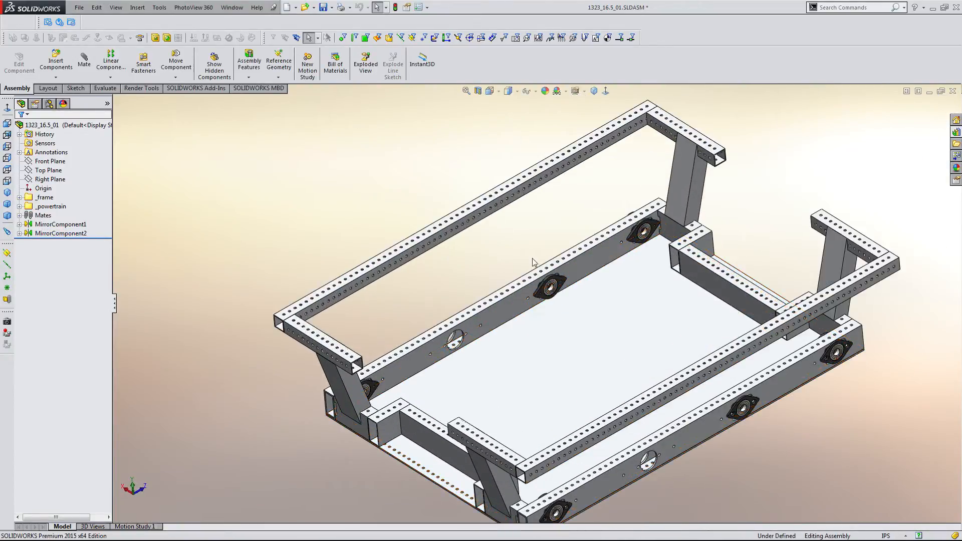
pyautogui.scroll(3, 731, 398)
pyautogui.scroll(-5, 727, 401)
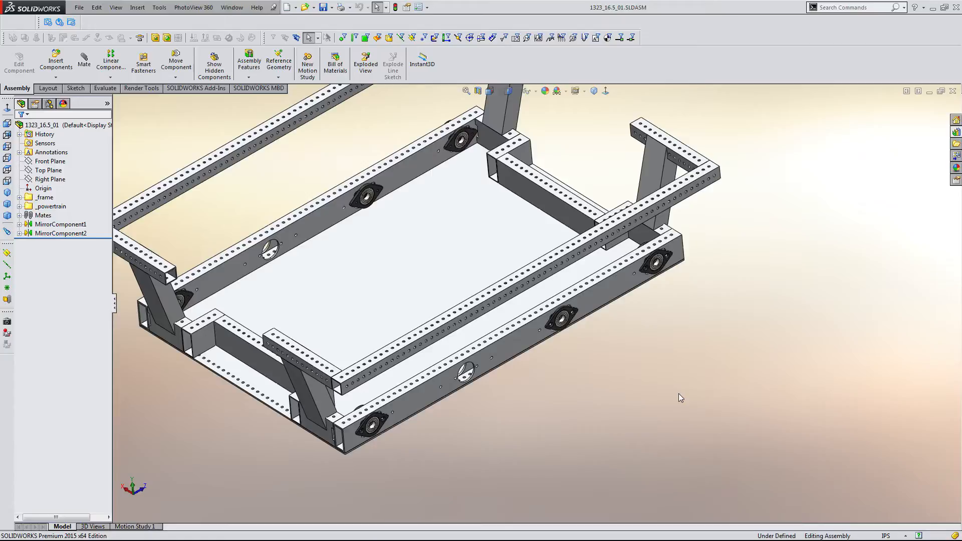
pyautogui.scroll(4, 678, 393)
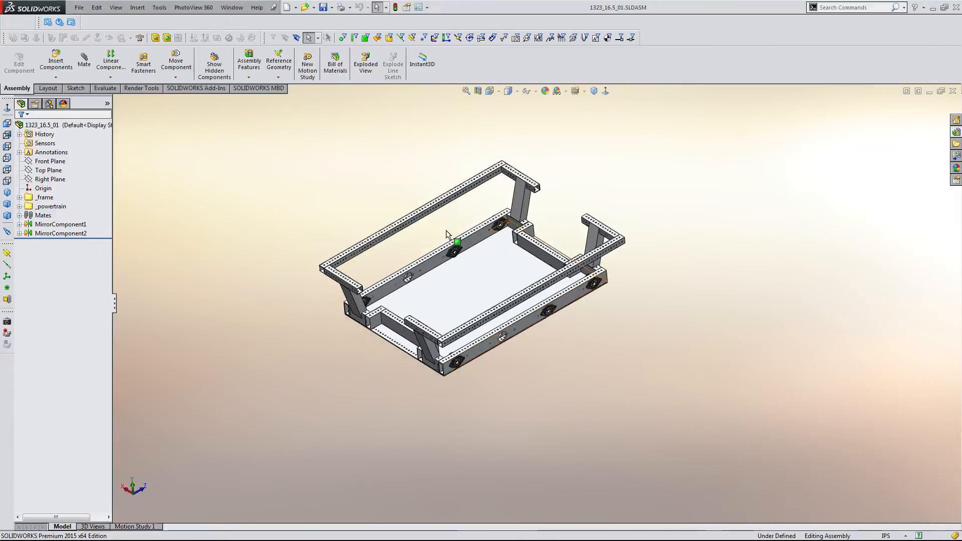
pyautogui.scroll(-2, 445, 230)
pyautogui.moveTo(508, 271); pyautogui.dragTo(477, 296, button='middle')
pyautogui.scroll(-3, 469, 277)
pyautogui.scroll(-1, 470, 279)
pyautogui.scroll(1, 477, 296)
pyautogui.scroll(3, 526, 300)
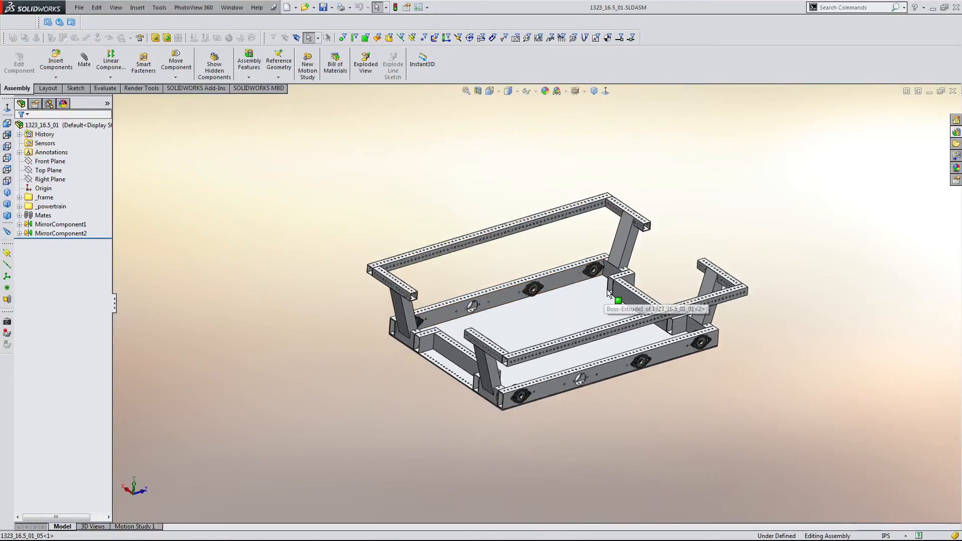
pyautogui.scroll(-2, 605, 287)
pyautogui.scroll(1, 543, 305)
pyautogui.scroll(-2, 489, 341)
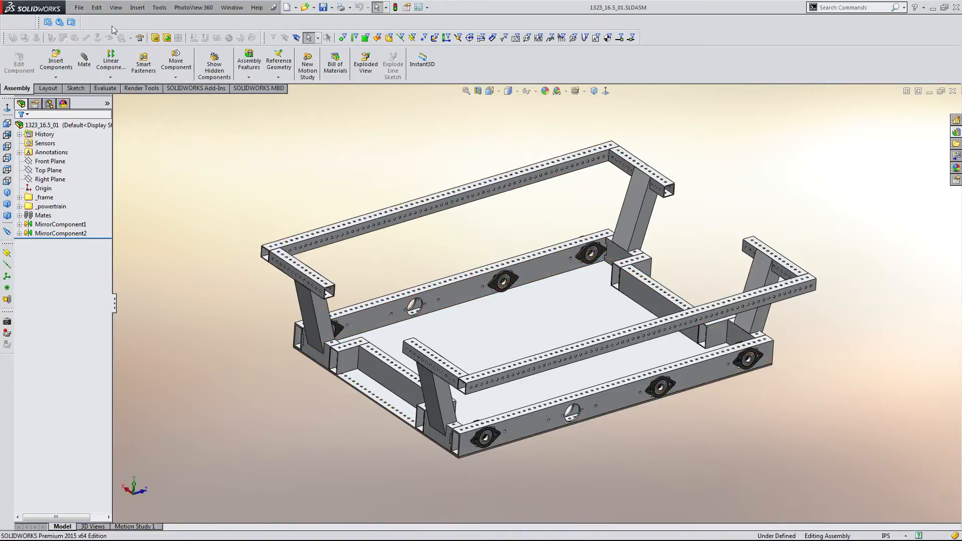
# - Open the assembly _1323_BD_01.SLDASM from the GrabCAD folder 1323 Off Season Bot, subfolder Drive Train_01
pyautogui.click(80, 7)
pyautogui.click(90, 31)
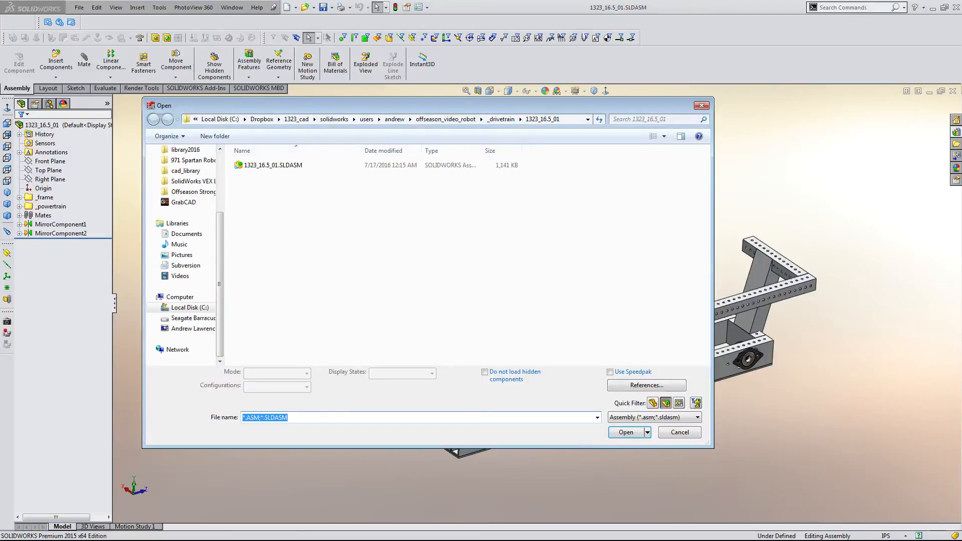
pyautogui.scroll(3, 190, 217)
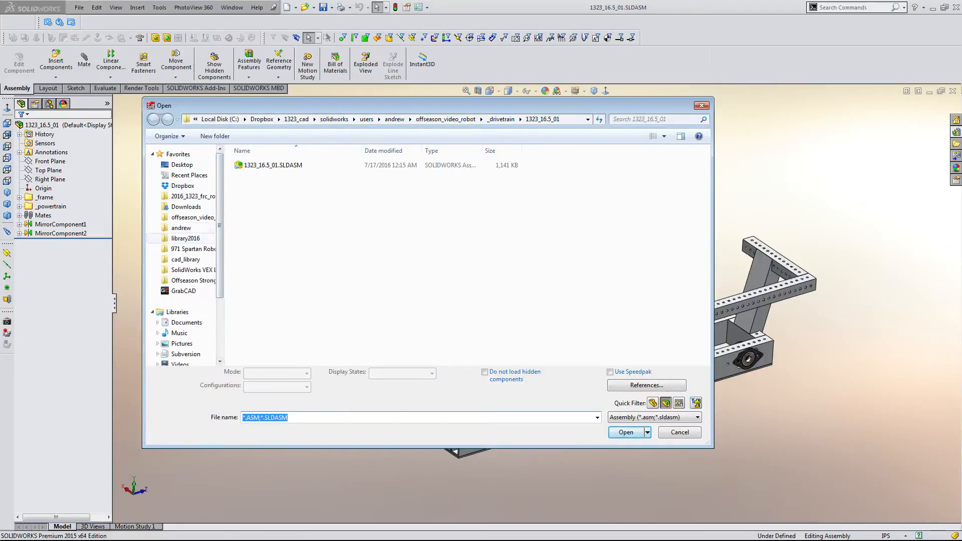
pyautogui.click(183, 290)
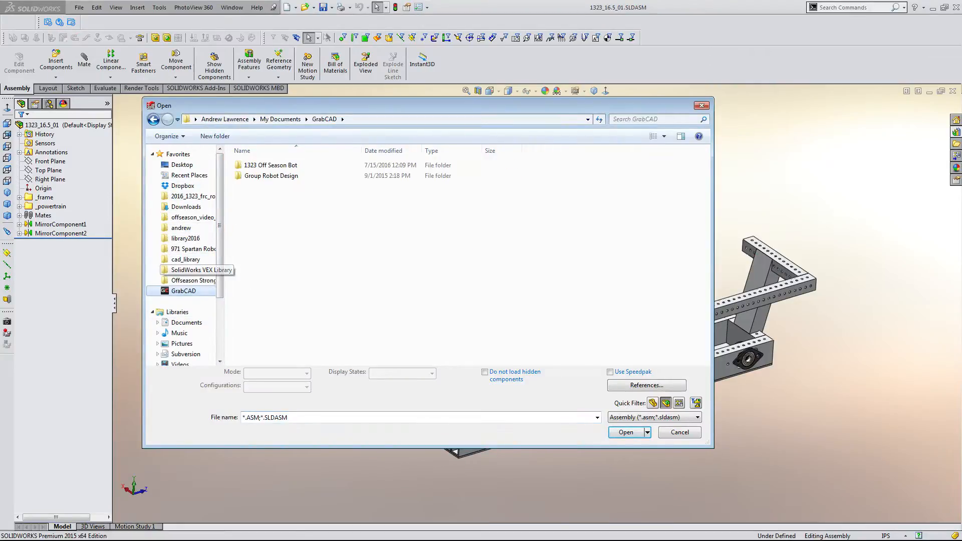
pyautogui.doubleClick(270, 165)
pyautogui.doubleClick(262, 175)
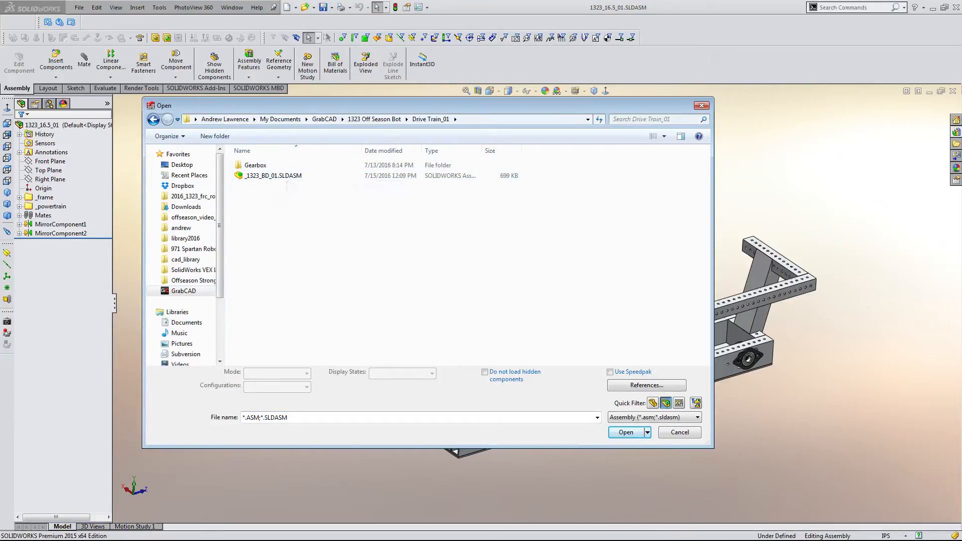
pyautogui.click(665, 402)
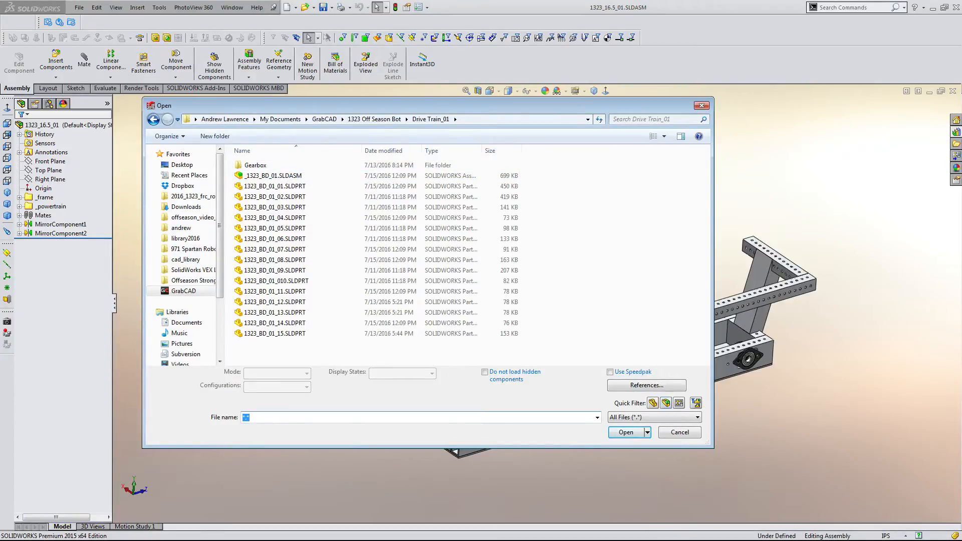
pyautogui.click(334, 177)
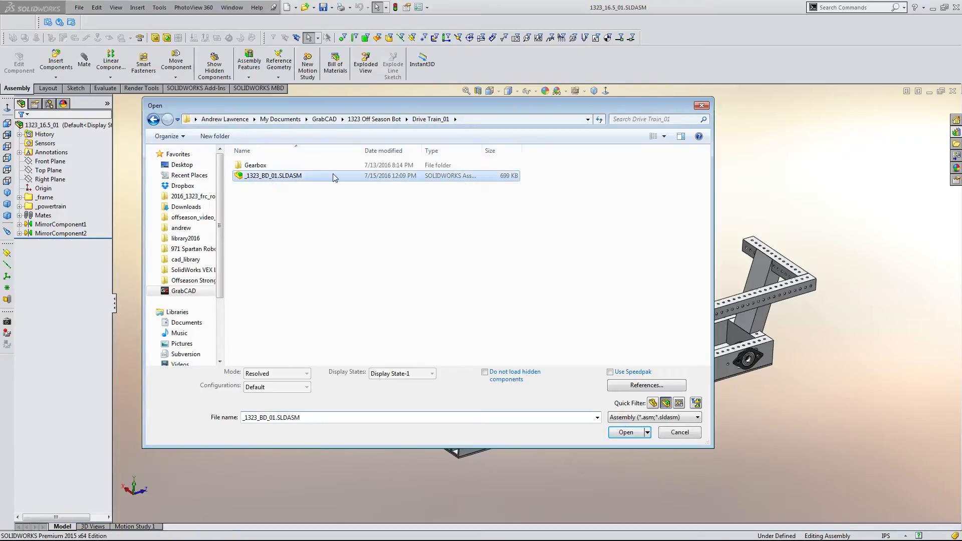
pyautogui.click(628, 434)
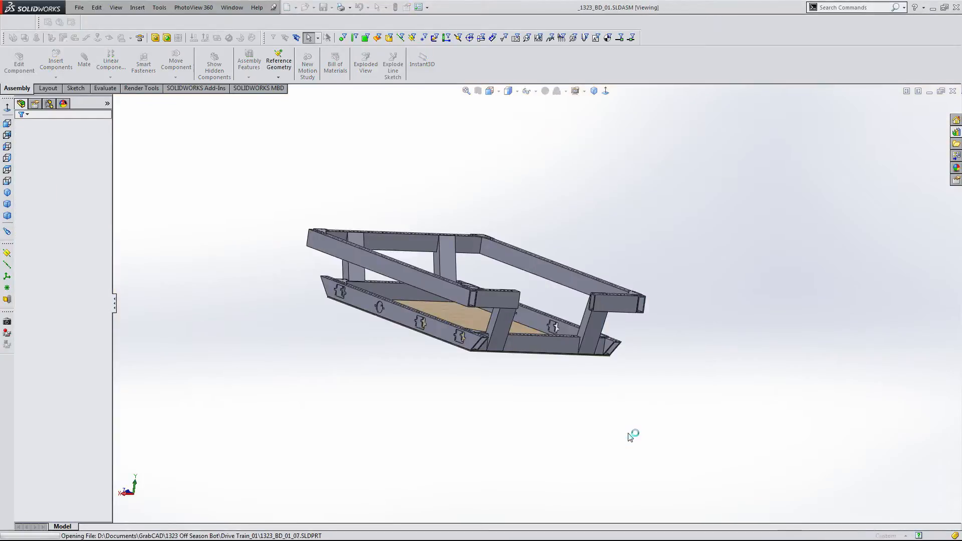
pyautogui.click(542, 282)
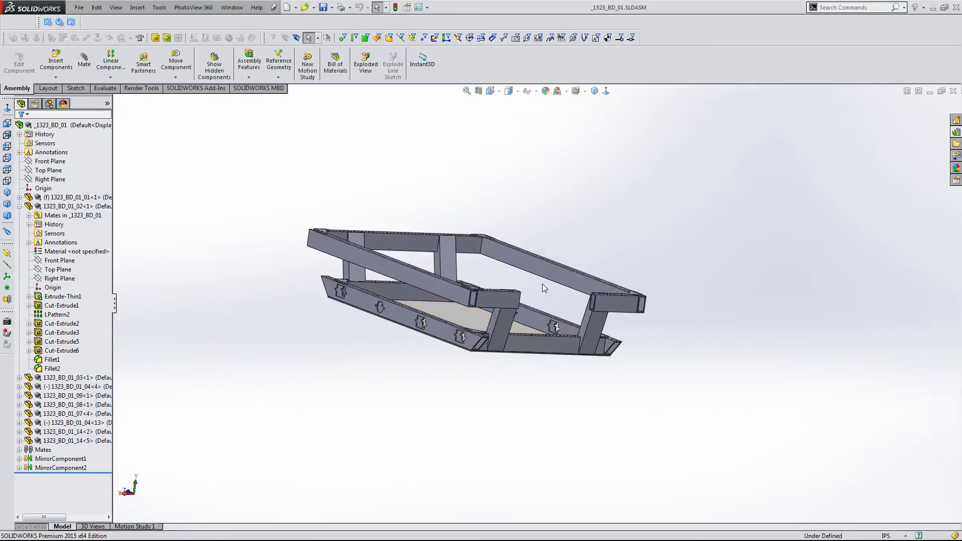
# - Inspect the _1323_BD_01 drivetrain assembly from above, and close it
pyautogui.moveTo(488, 275); pyautogui.dragTo(380, 317, button='middle')
pyautogui.scroll(3, 431, 303)
pyautogui.scroll(-4, 449, 301)
pyautogui.moveTo(454, 305); pyautogui.dragTo(483, 332, button='middle')
pyautogui.scroll(3, 403, 170)
pyautogui.click(80, 7)
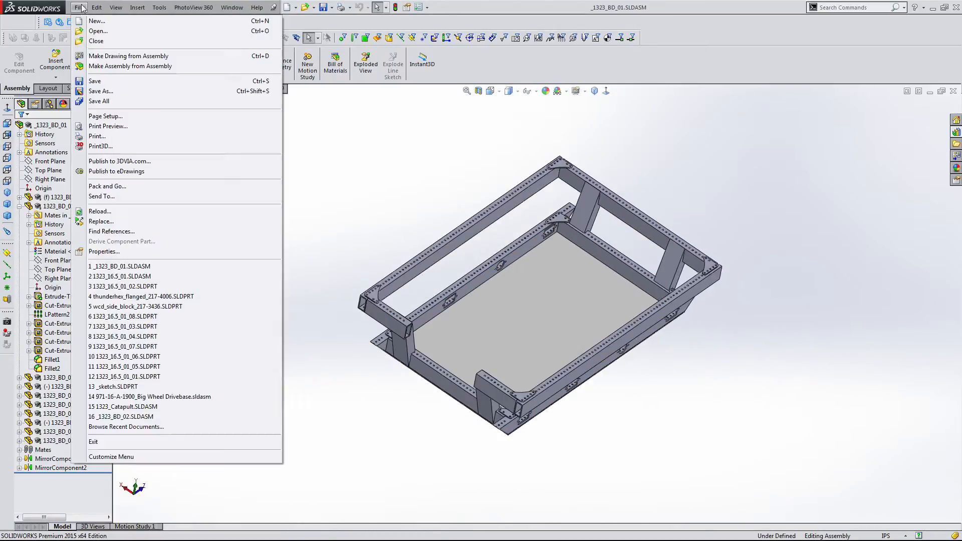
pyautogui.click(88, 44)
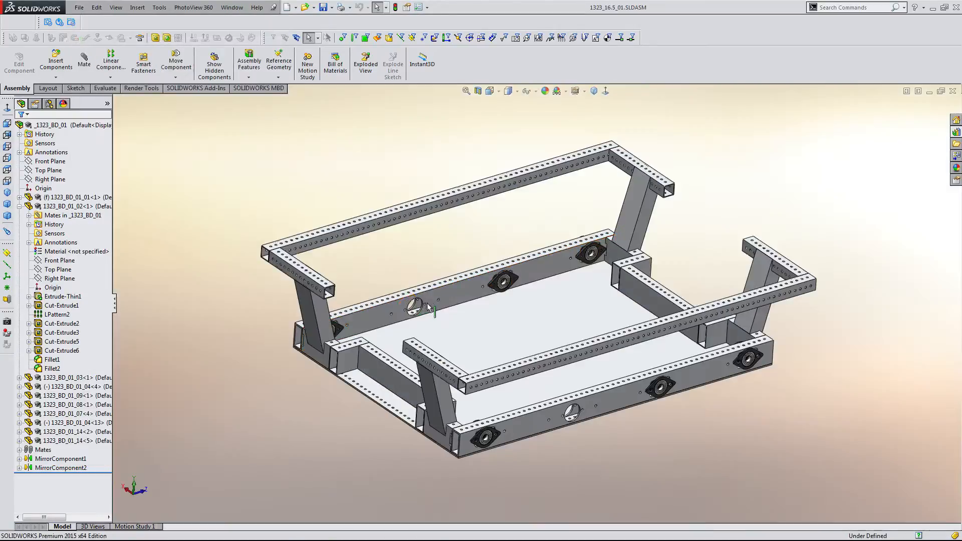
pyautogui.click(80, 6)
pyautogui.click(80, 7)
pyautogui.click(80, 7)
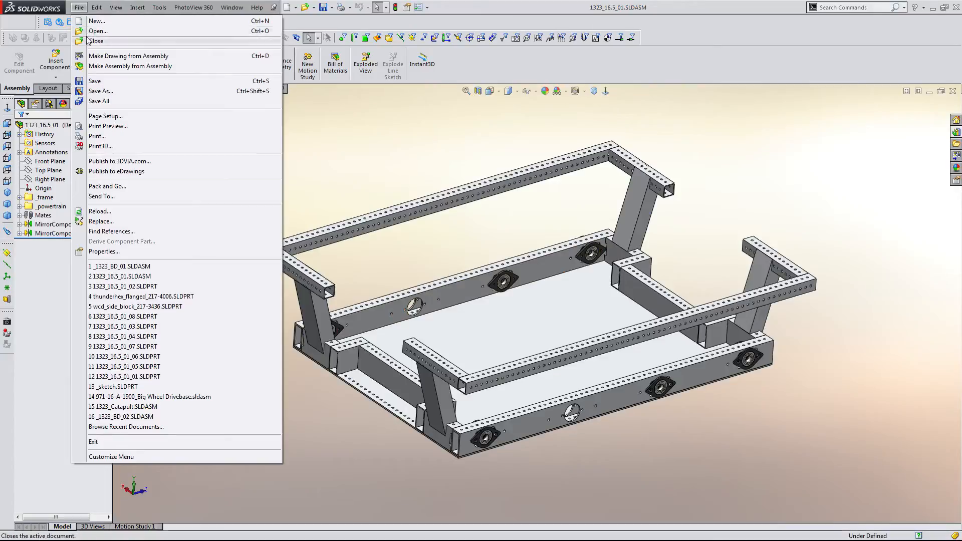
pyautogui.click(98, 31)
pyautogui.click(679, 431)
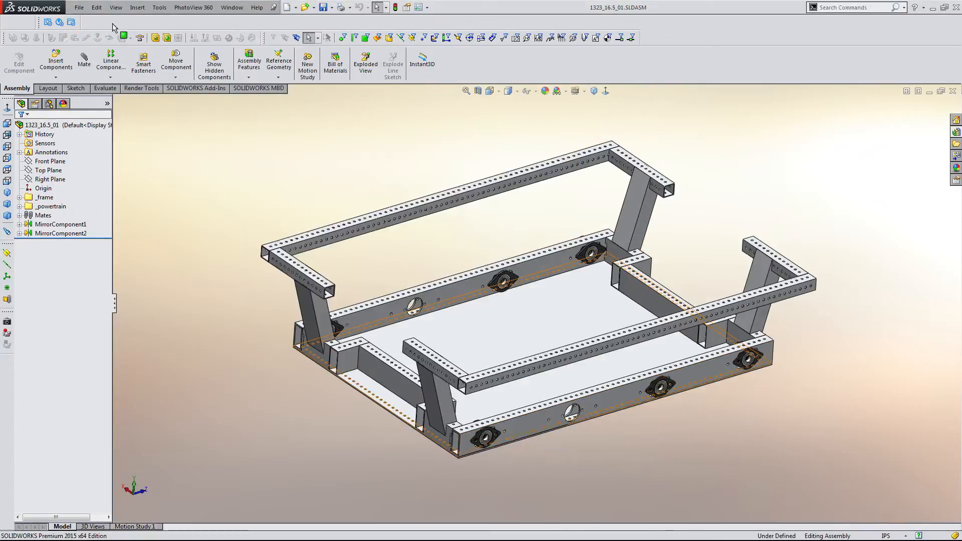
# - Browse all file types in the Drive Train_01 folder to find the drivetrain's individual part files
pyautogui.click(79, 7)
pyautogui.click(98, 31)
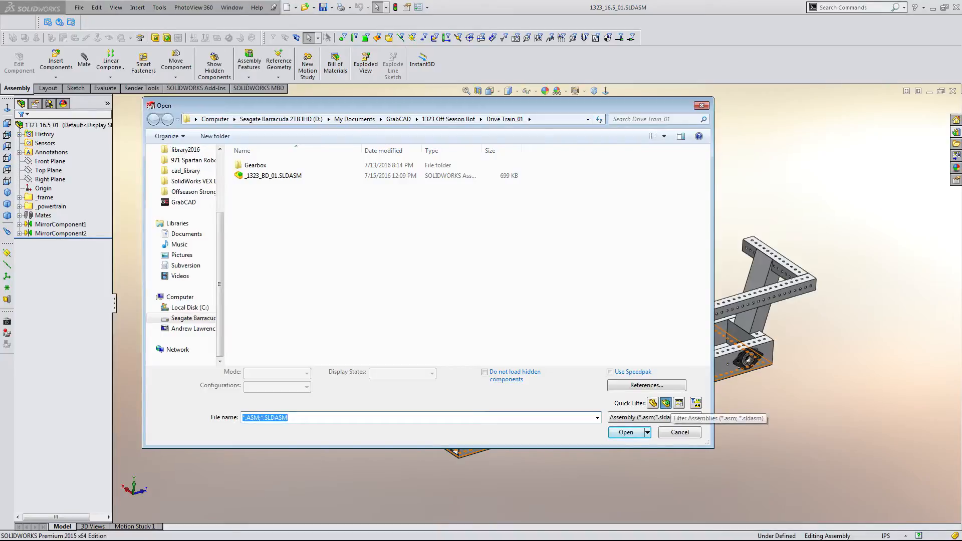
pyautogui.click(666, 403)
pyautogui.click(275, 186)
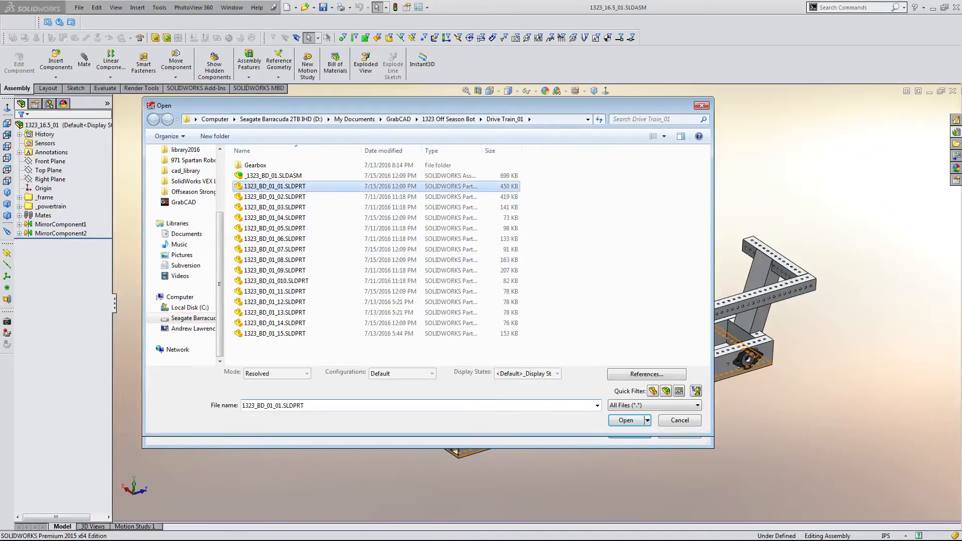
pyautogui.click(275, 197)
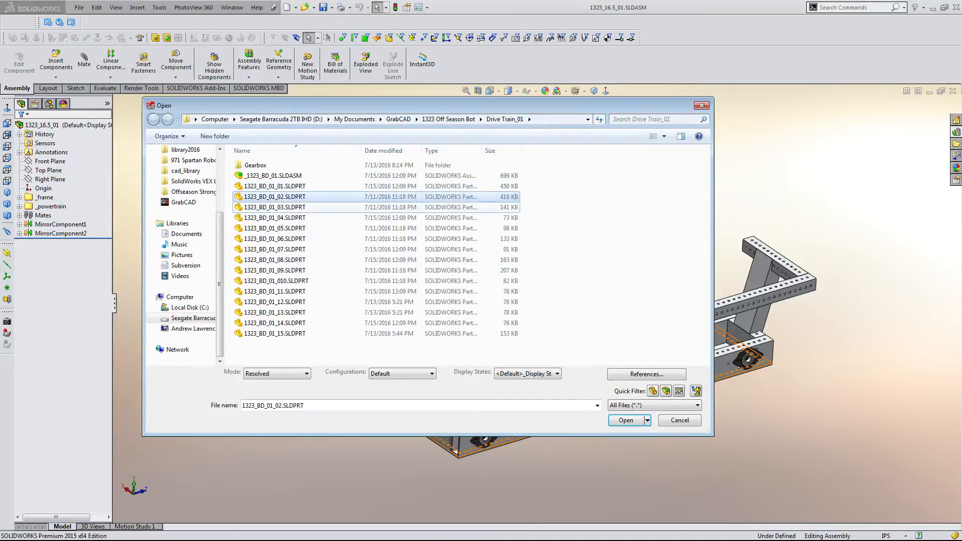
pyautogui.click(274, 208)
pyautogui.click(448, 119)
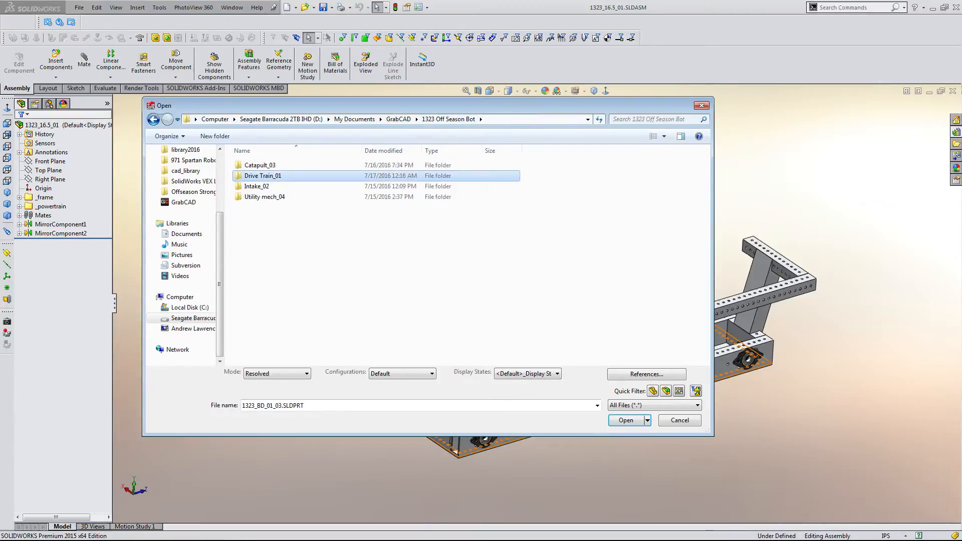
pyautogui.doubleClick(262, 176)
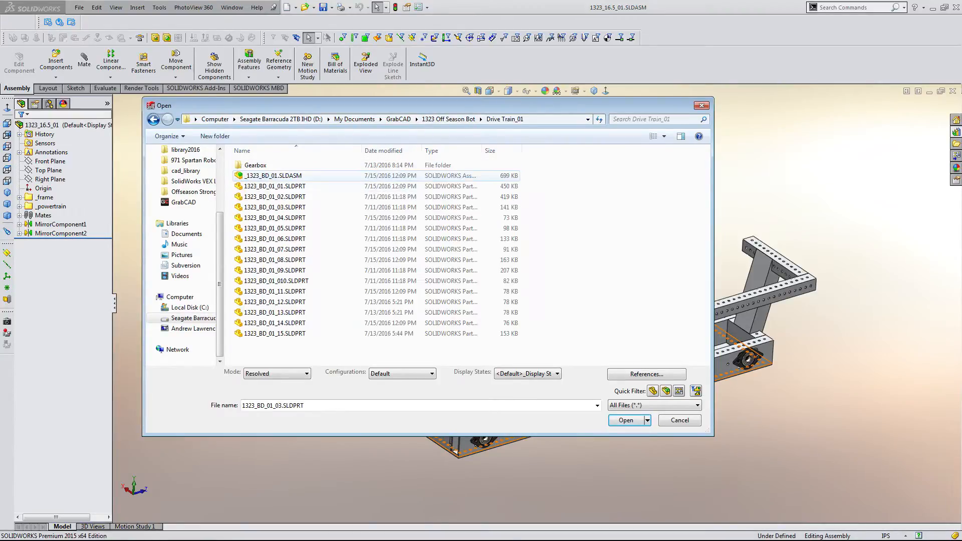
# - Open the part 1323_BD_01_15.SLDPRT, look at it from another angle, and close it
pyautogui.doubleClick(281, 333)
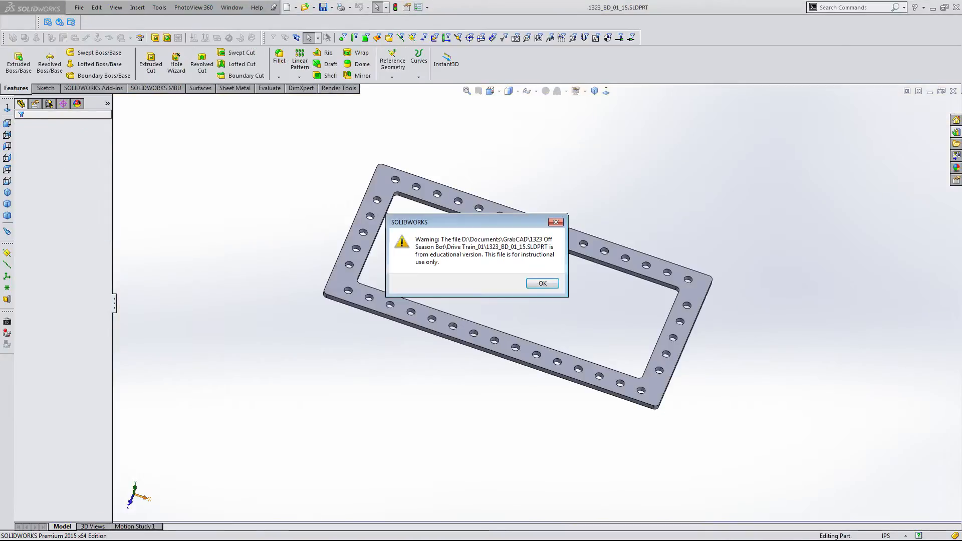
pyautogui.click(542, 283)
pyautogui.moveTo(536, 283); pyautogui.dragTo(379, 183, button='middle')
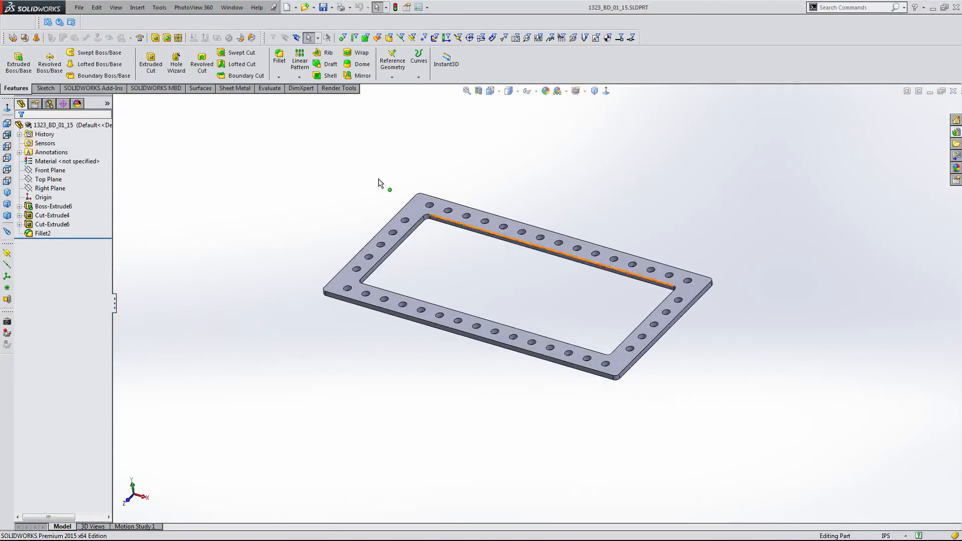
pyautogui.click(79, 8)
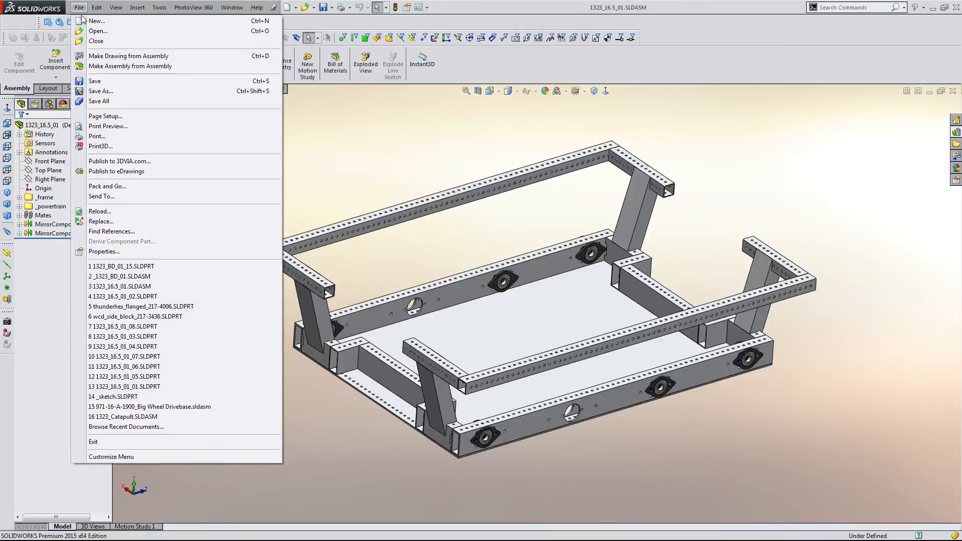
# - Open the part 1323_BD_01_14.SLDPRT to view its shape, and close it
pyautogui.click(97, 31)
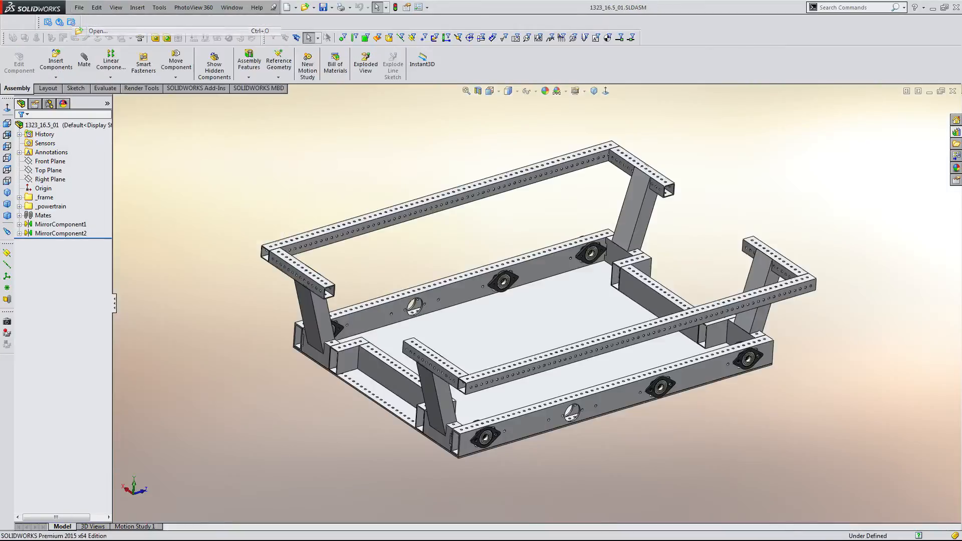
pyautogui.doubleClick(391, 323)
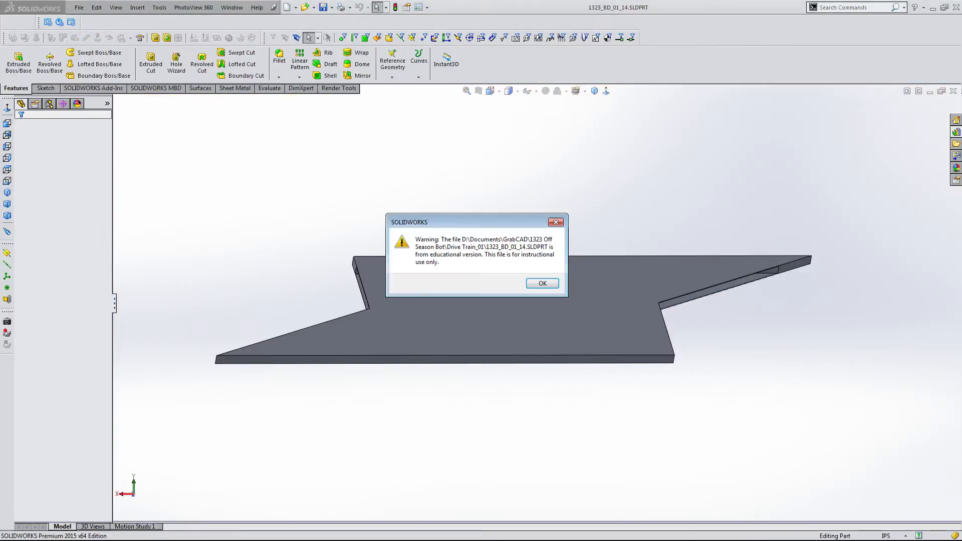
pyautogui.press('Return')
pyautogui.click(79, 8)
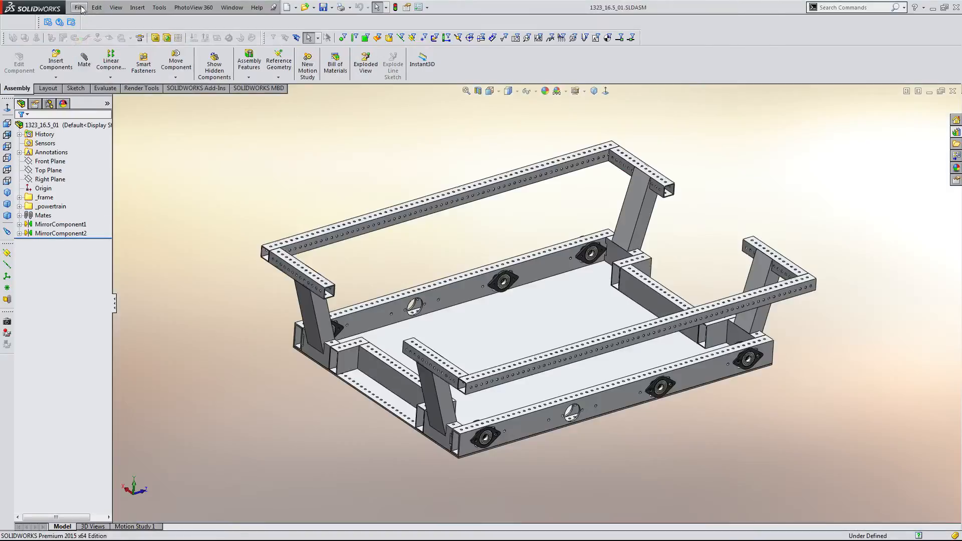
# - Open the part 1323_BD_01_13.SLDPRT to view its shape, and close it
pyautogui.click(79, 8)
pyautogui.click(98, 31)
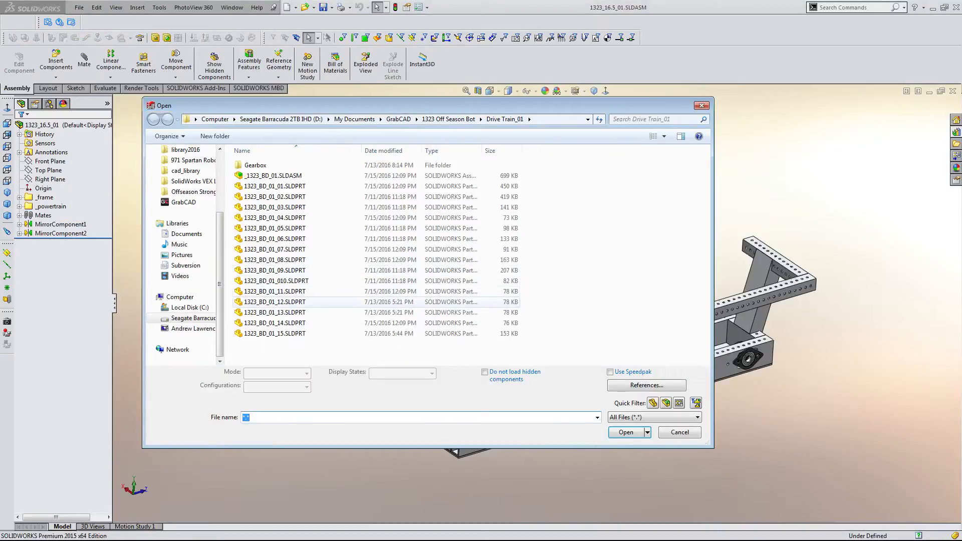
pyautogui.click(275, 302)
pyautogui.doubleClick(318, 312)
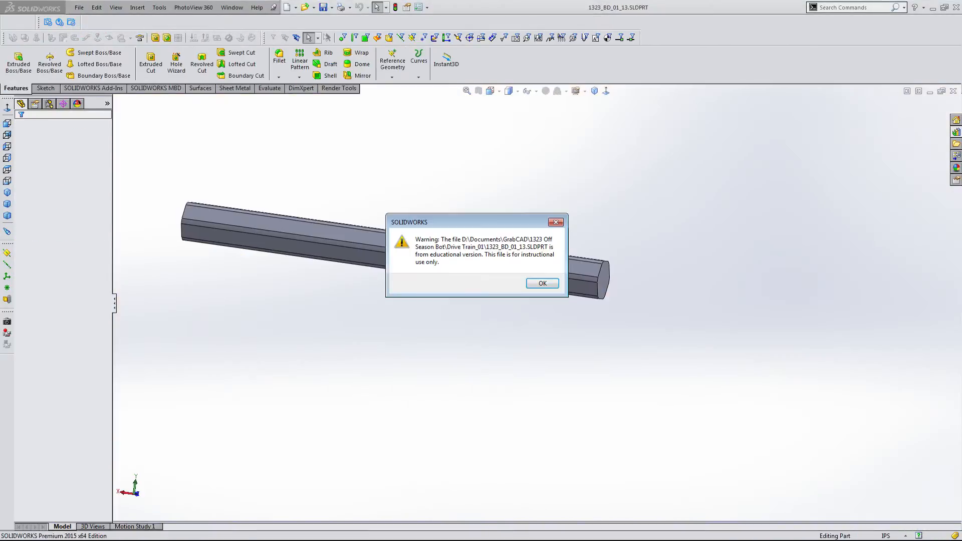
pyautogui.press('Return')
pyautogui.click(79, 7)
pyautogui.click(95, 41)
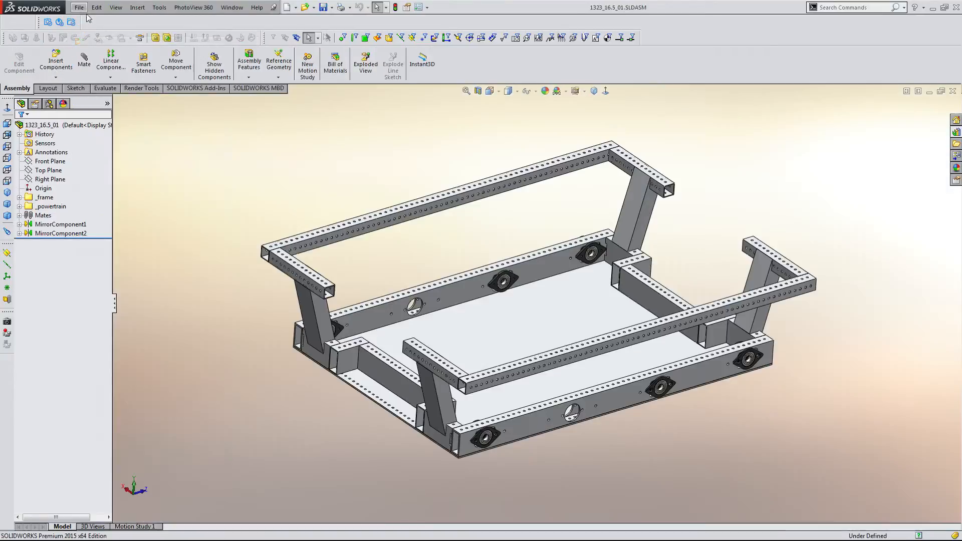
# - Open the part 1323_BD_01_12.SLDPRT, inspect its bore and faces from an angle, and close it
pyautogui.click(79, 7)
pyautogui.click(98, 31)
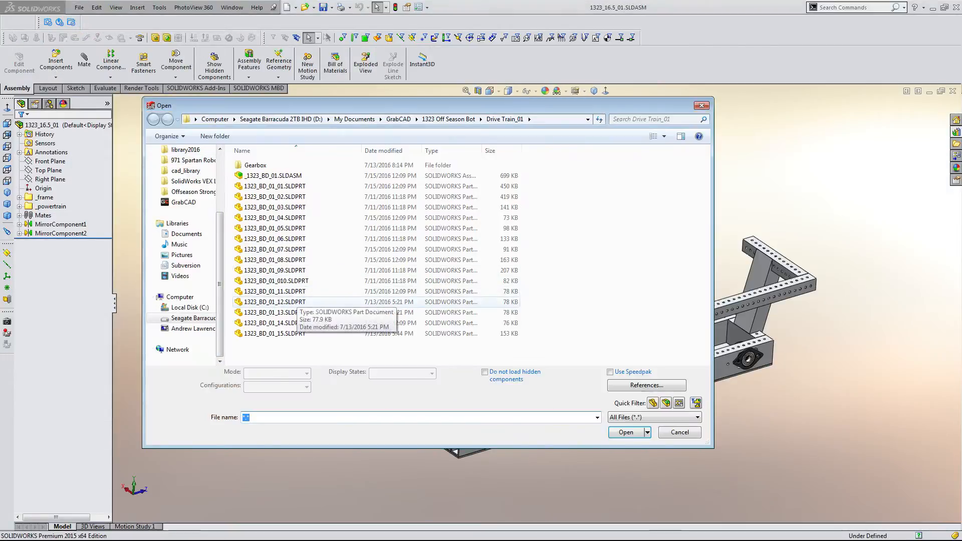
pyautogui.doubleClick(280, 301)
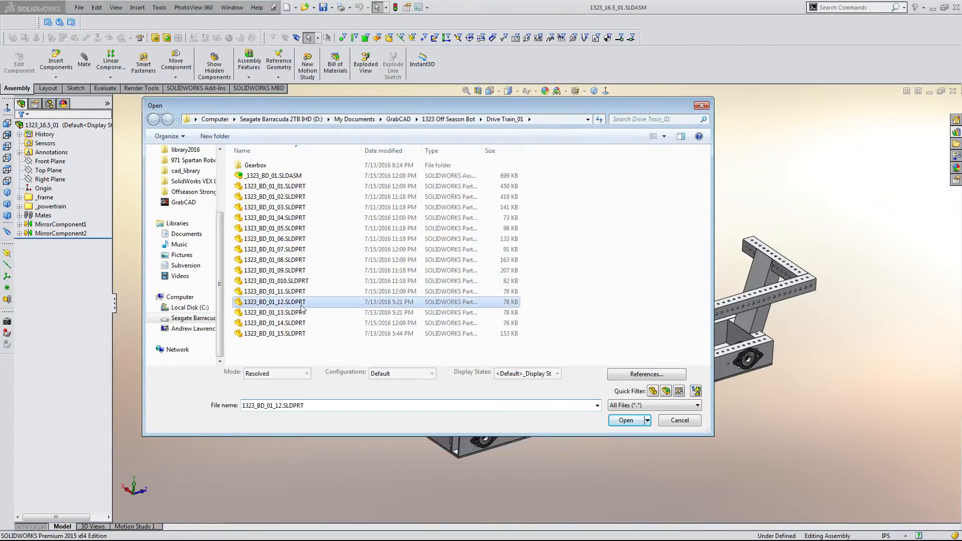
pyautogui.click(542, 283)
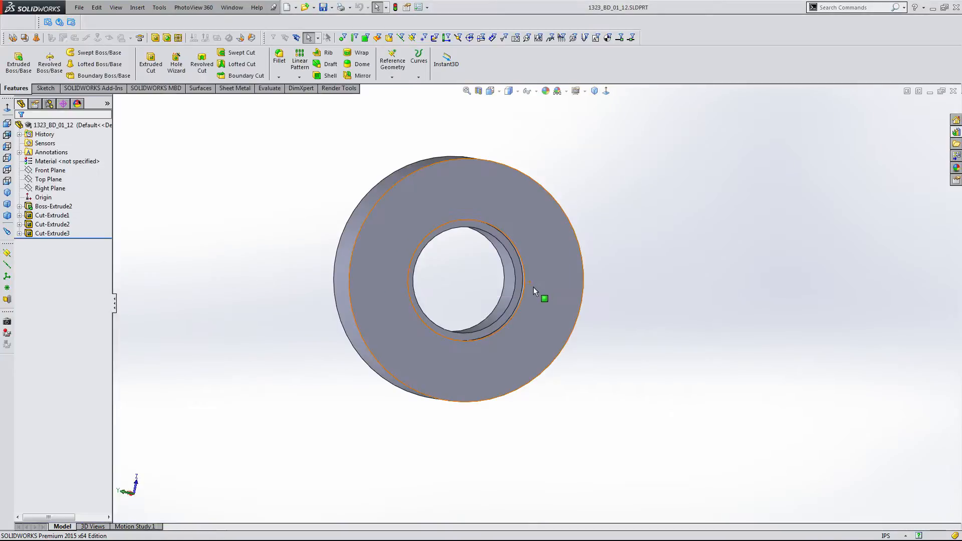
pyautogui.moveTo(532, 284); pyautogui.dragTo(492, 268, button='middle')
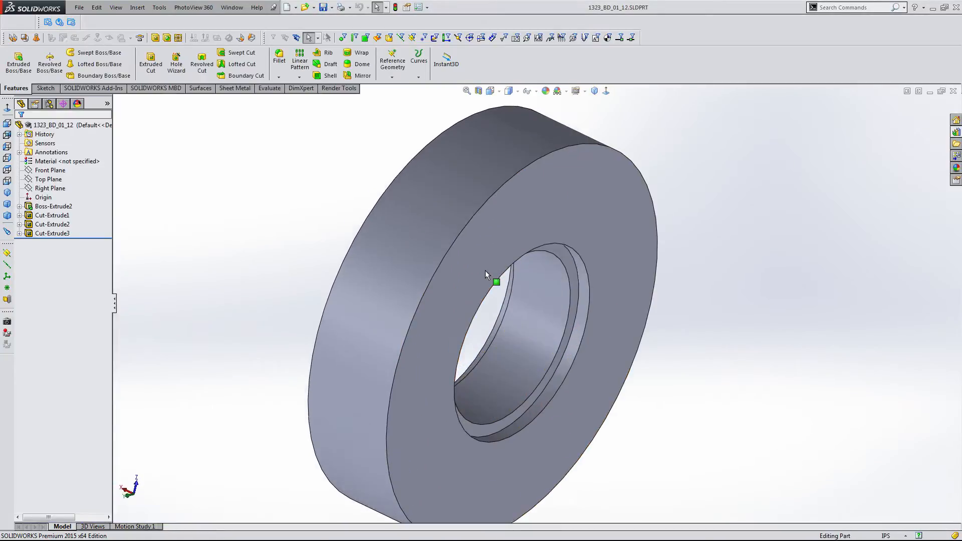
pyautogui.scroll(-3, 485, 270)
pyautogui.click(79, 7)
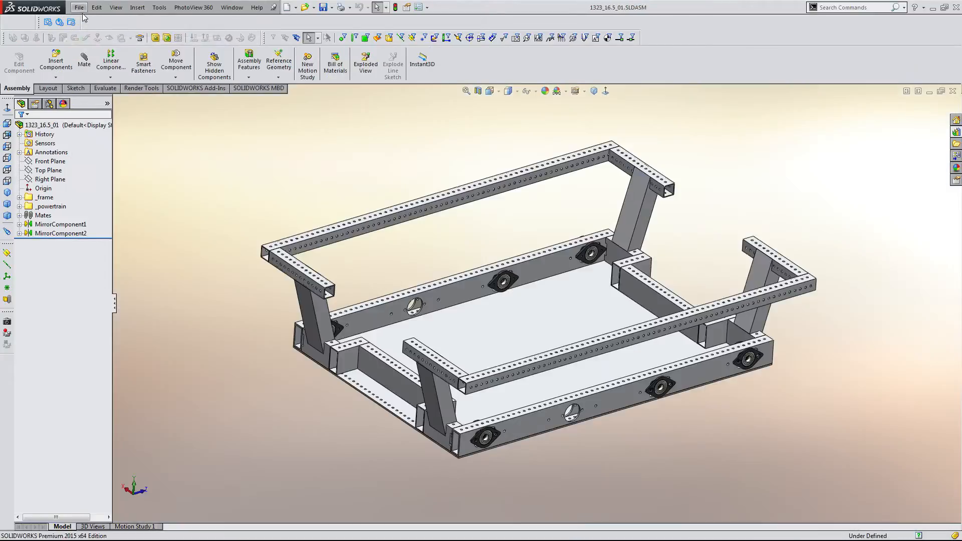
# - Open the part 1323_BD_01_11.SLDPRT to view its shape, and close it
pyautogui.click(79, 7)
pyautogui.click(95, 31)
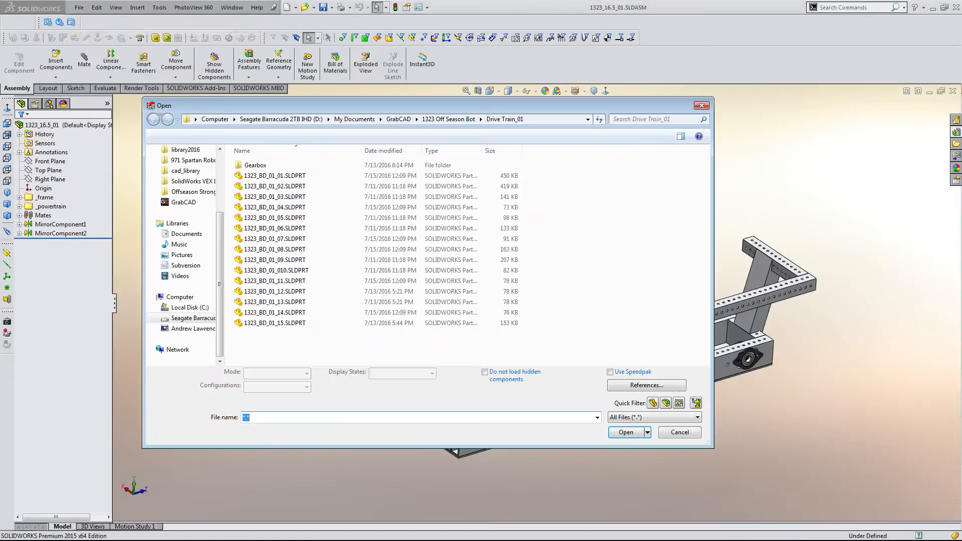
pyautogui.doubleClick(274, 291)
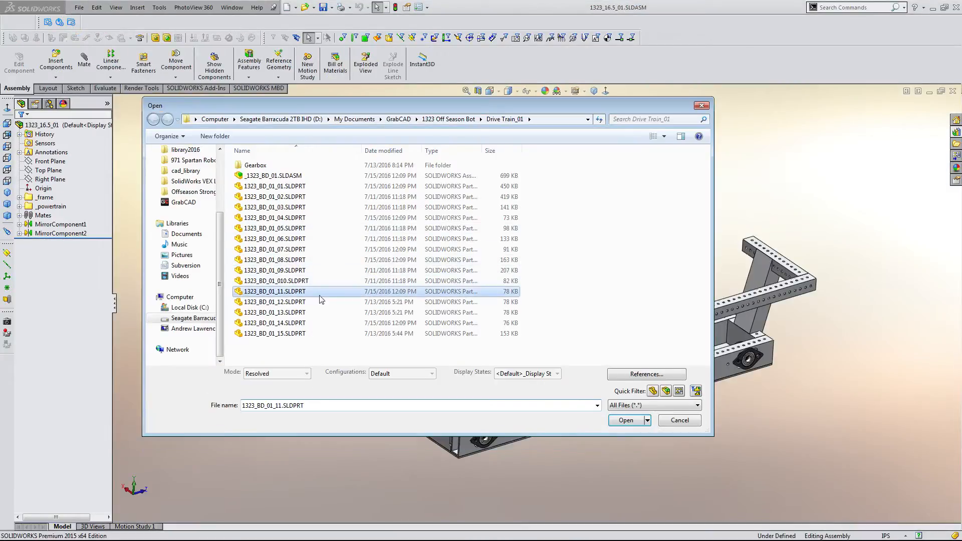
pyautogui.click(543, 284)
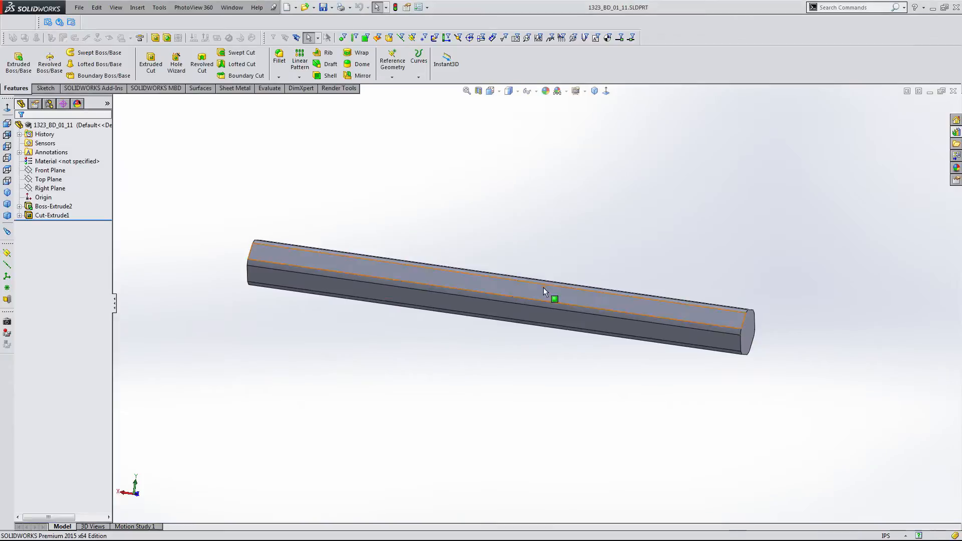
pyautogui.click(80, 8)
pyautogui.click(89, 40)
# - Open the part 1323_BD_01_010.SLDPRT to view its shape, and close it
pyautogui.click(80, 7)
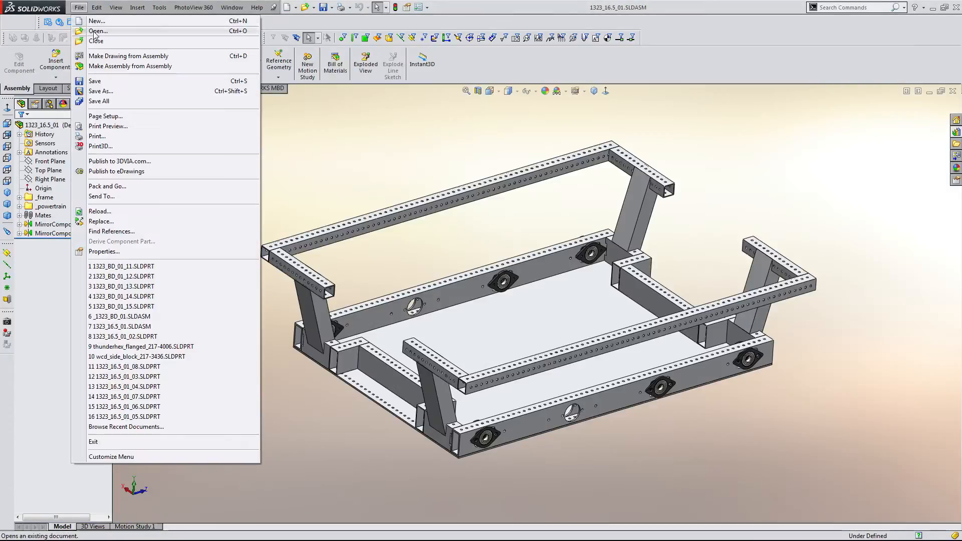
pyautogui.click(95, 31)
pyautogui.doubleClick(275, 280)
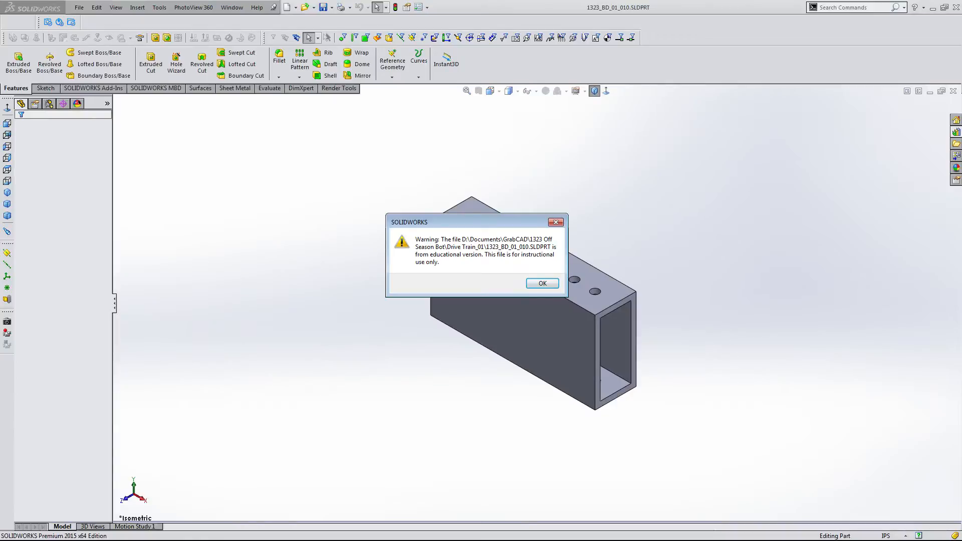
pyautogui.press('Return')
pyautogui.click(79, 7)
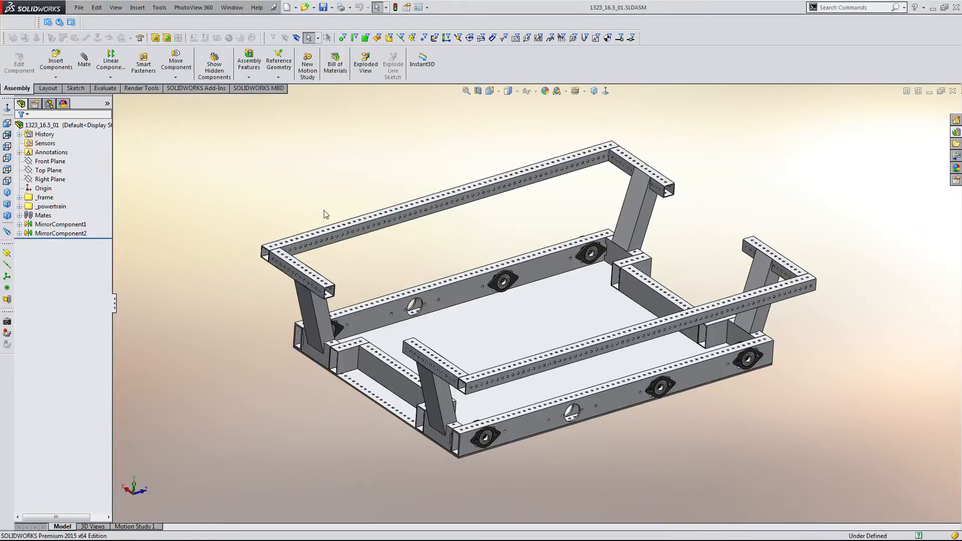
# - Examine the 1323_16.5_01 frame assembly with its mirrored side blocks and bearings from several angles
pyautogui.scroll(2, 324, 211)
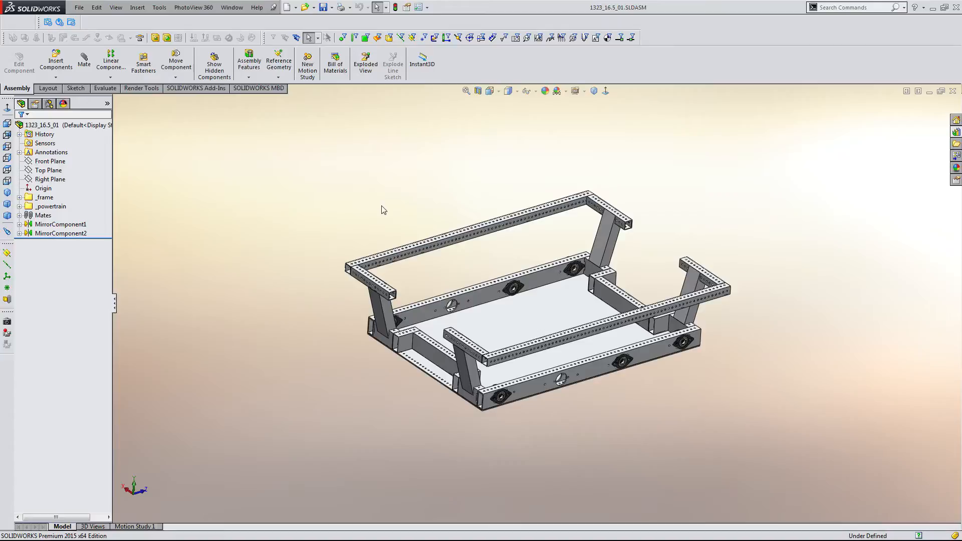
pyautogui.scroll(2, 403, 236)
pyautogui.scroll(-3, 551, 326)
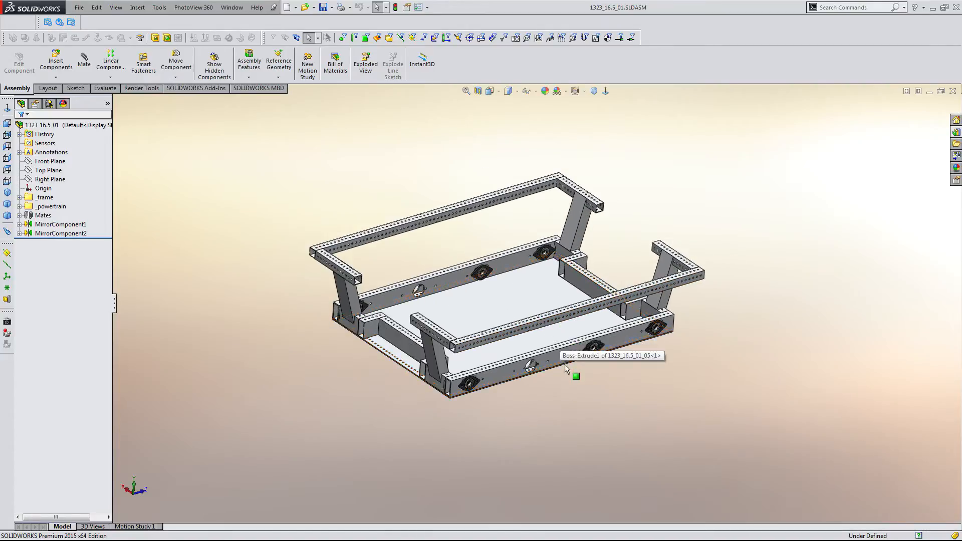
pyautogui.scroll(-3, 551, 373)
pyautogui.scroll(-2, 548, 372)
pyautogui.scroll(2, 515, 373)
pyautogui.moveTo(485, 344); pyautogui.dragTo(529, 388, button='middle')
pyautogui.scroll(5, 528, 386)
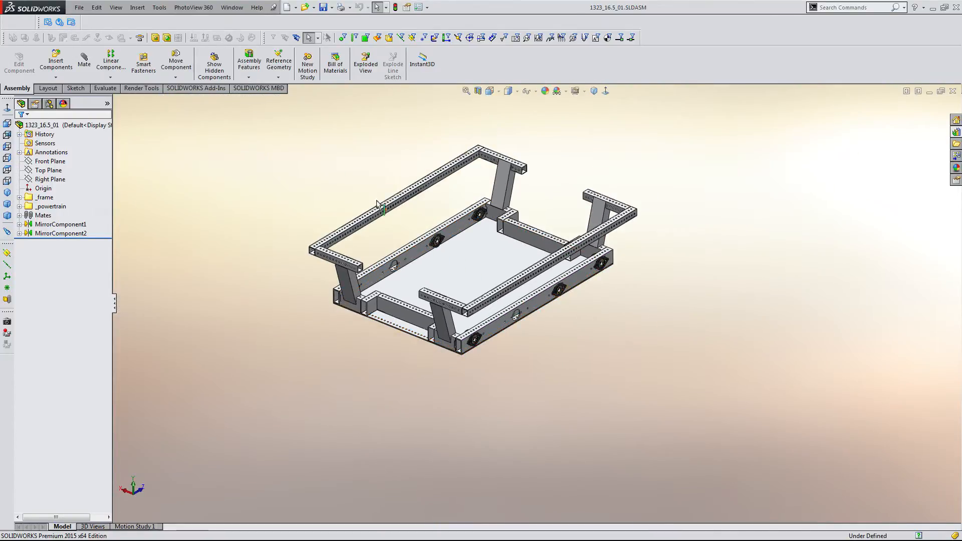
# - Browse the Colson, omni and VersaWheel models in the design library's wheels folder
pyautogui.click(956, 132)
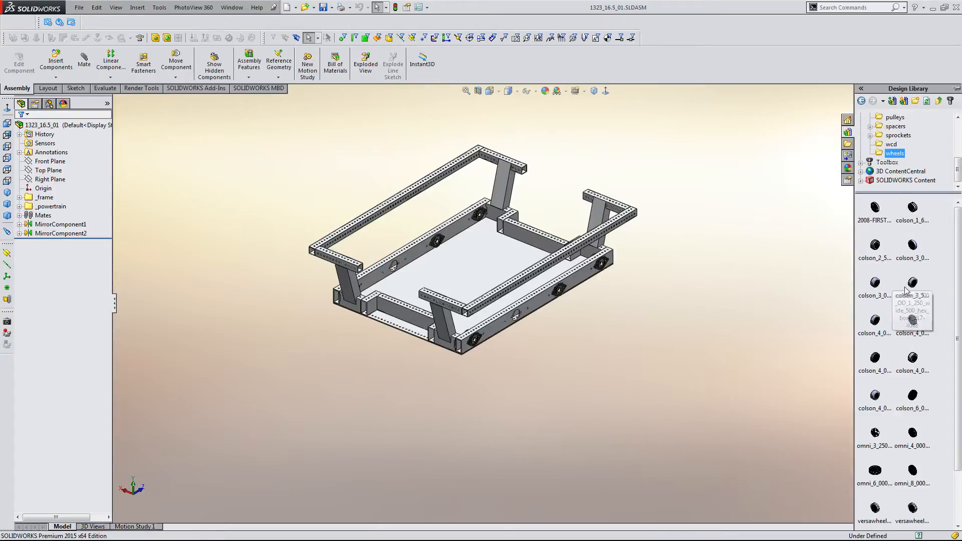
pyautogui.scroll(-2, 903, 314)
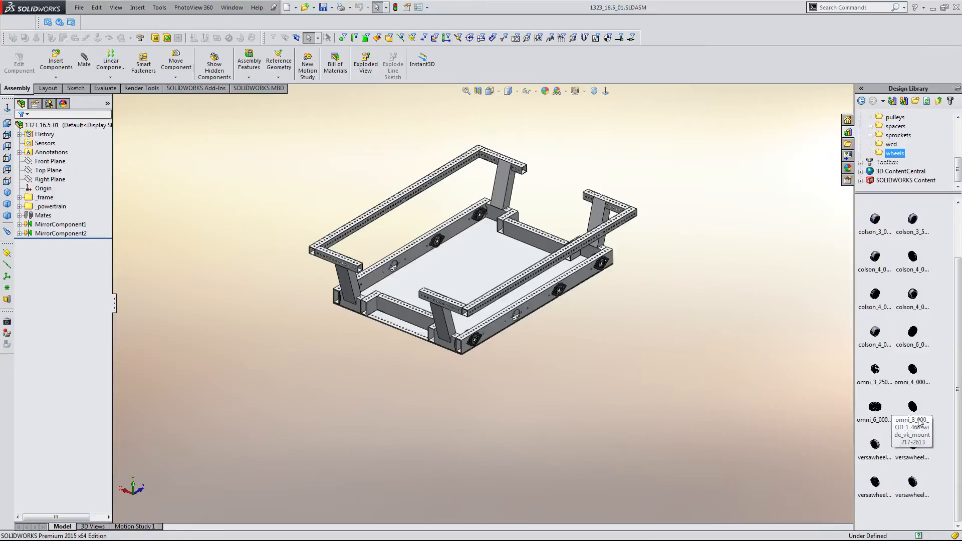
pyautogui.scroll(2, 907, 345)
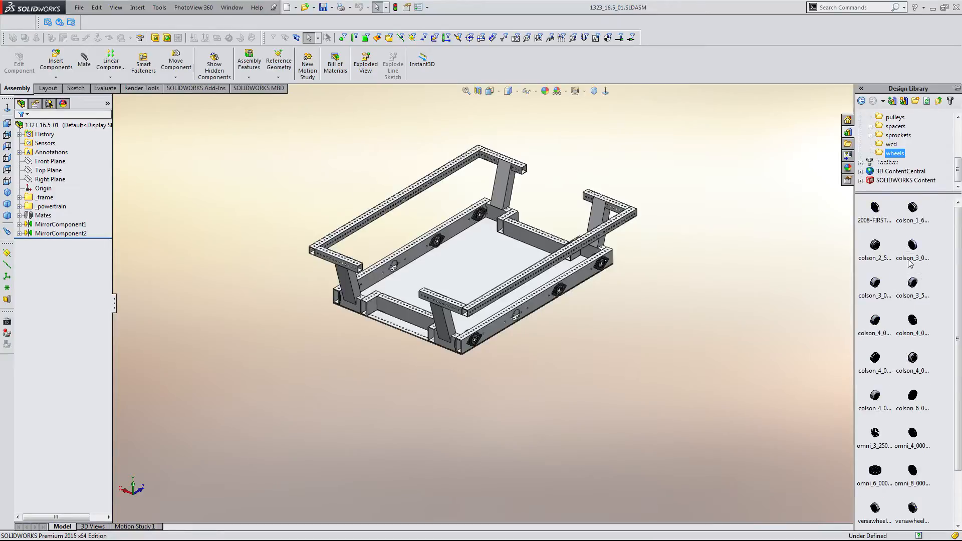
pyautogui.scroll(-2, 909, 265)
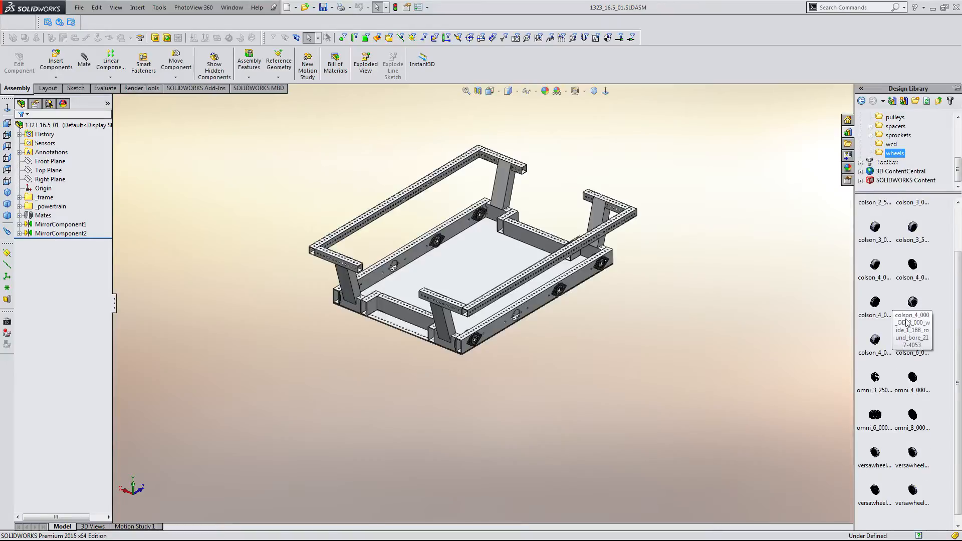
pyautogui.scroll(-1, 907, 323)
pyautogui.moveTo(910, 338)
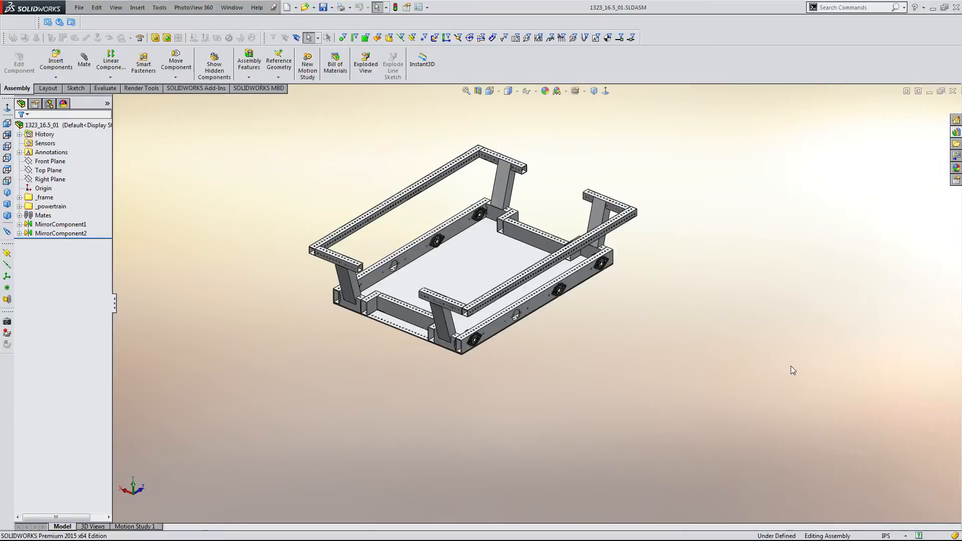
# - Open the assembly 1323_16_01.SLDASM from the 2016_1323_frc_robot drivetrain folder 1323_16_01
pyautogui.click(78, 7)
pyautogui.click(87, 31)
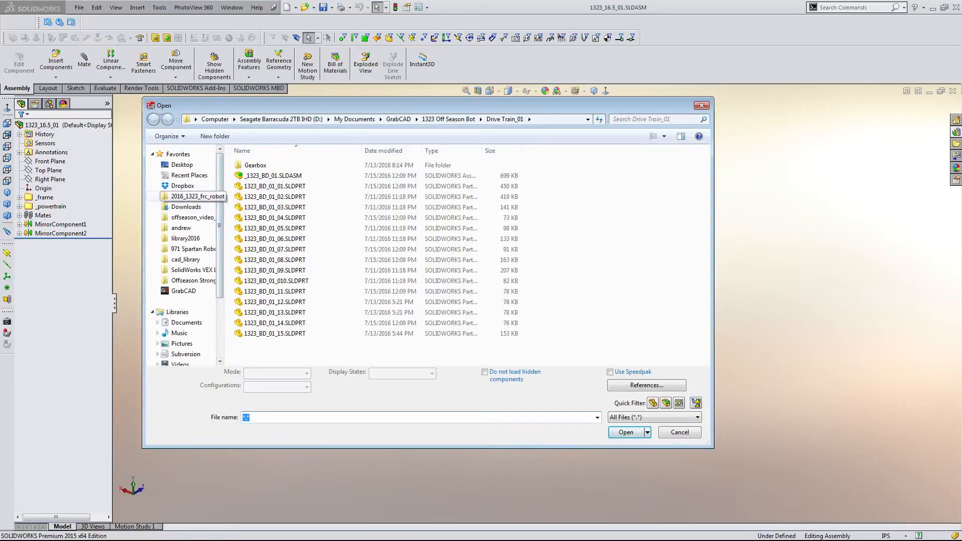
pyautogui.click(193, 196)
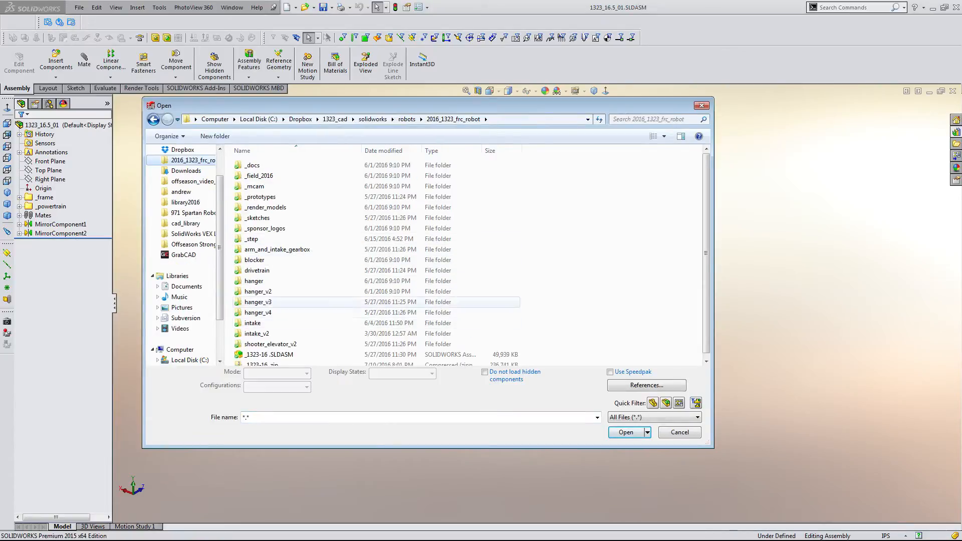
pyautogui.doubleClick(257, 270)
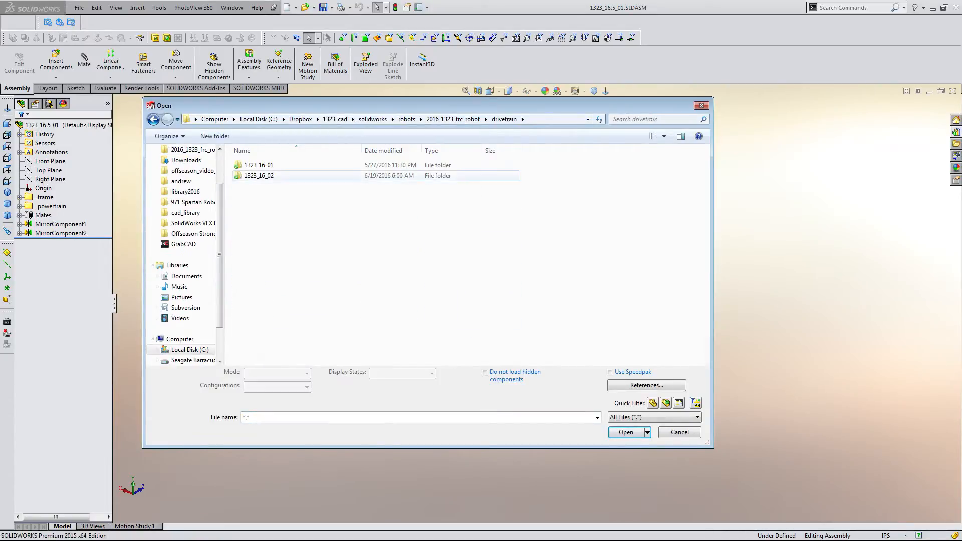
pyautogui.doubleClick(258, 165)
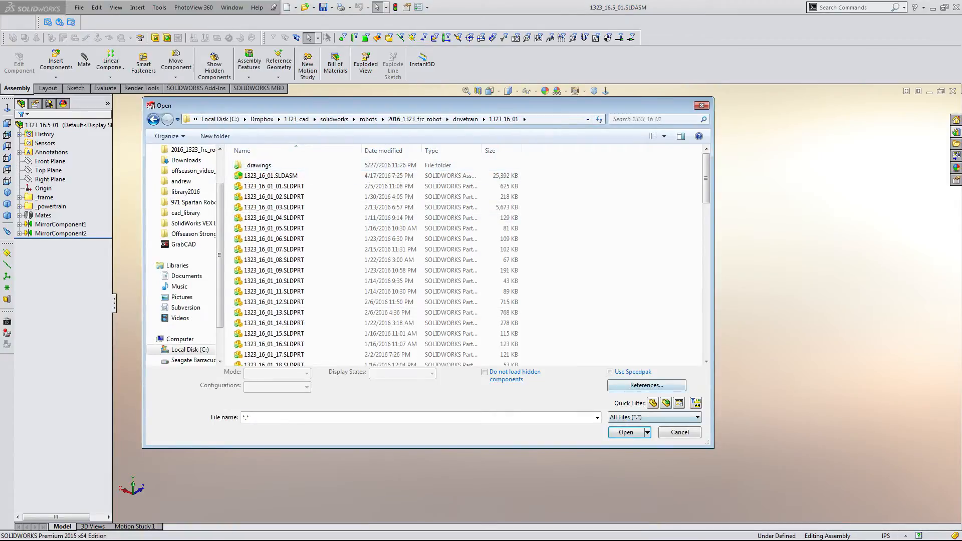
pyautogui.click(665, 402)
pyautogui.doubleClick(300, 176)
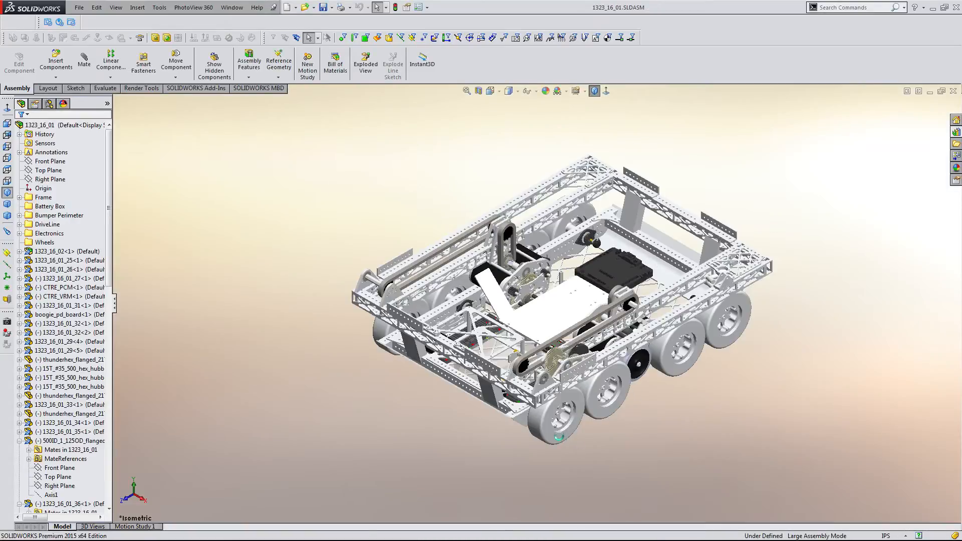
# - Open the front corner wheel WCP-0050 Rev1 from the assembly as its own part and inspect its hub side
pyautogui.scroll(-5, 542, 395)
pyautogui.click(539, 392)
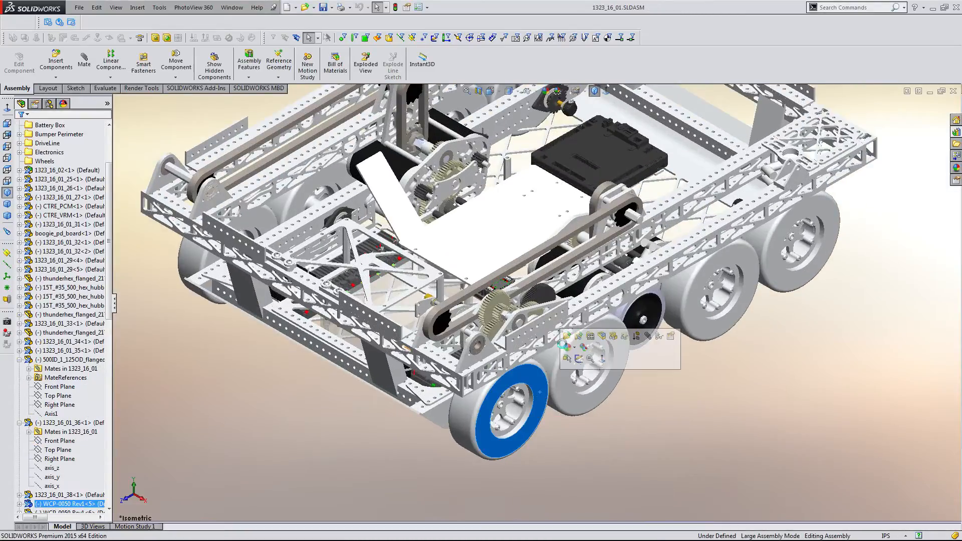
pyautogui.click(566, 336)
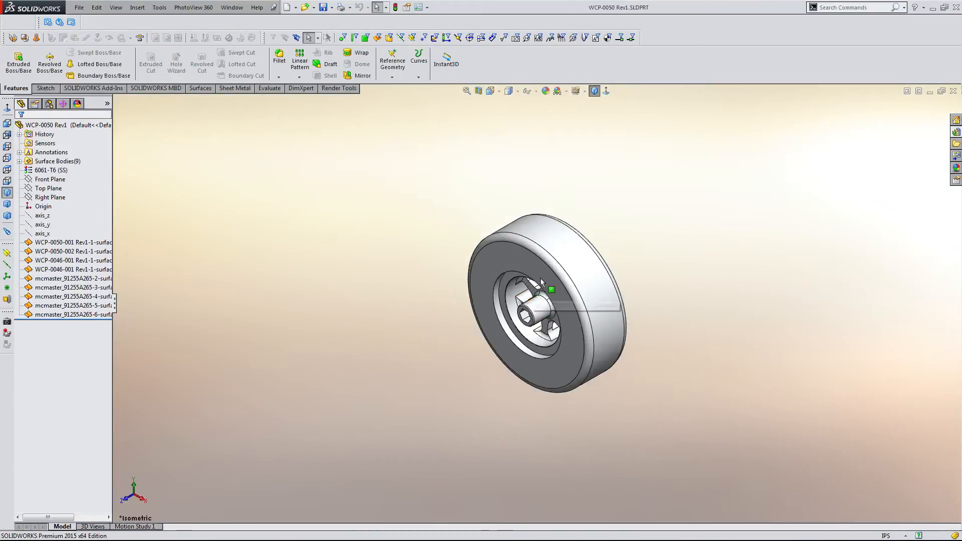
pyautogui.scroll(3, 541, 282)
pyautogui.moveTo(548, 247); pyautogui.dragTo(433, 307, button='middle')
# - Check the design library's wheels folder for a model matching the WCP-0050 Rev1 wheel
pyautogui.click(956, 132)
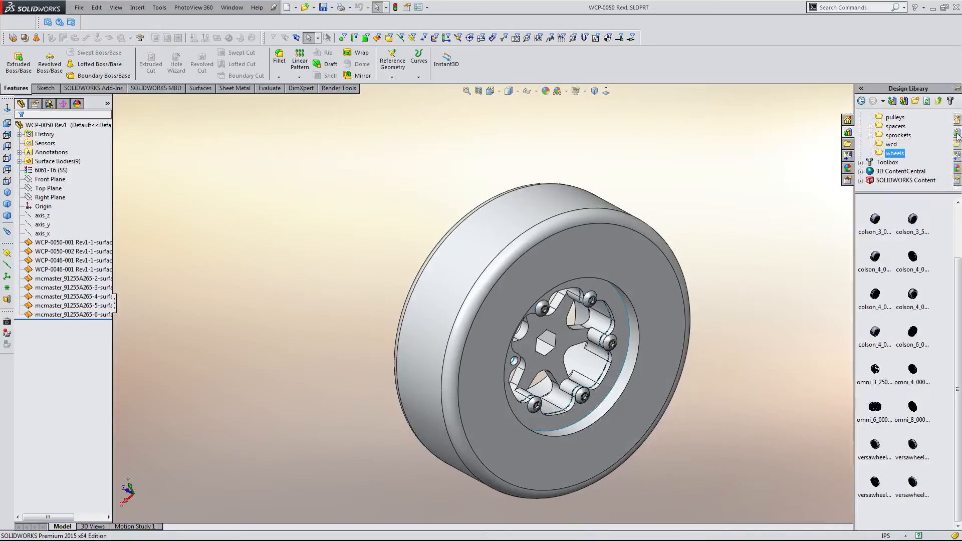
pyautogui.scroll(3, 916, 396)
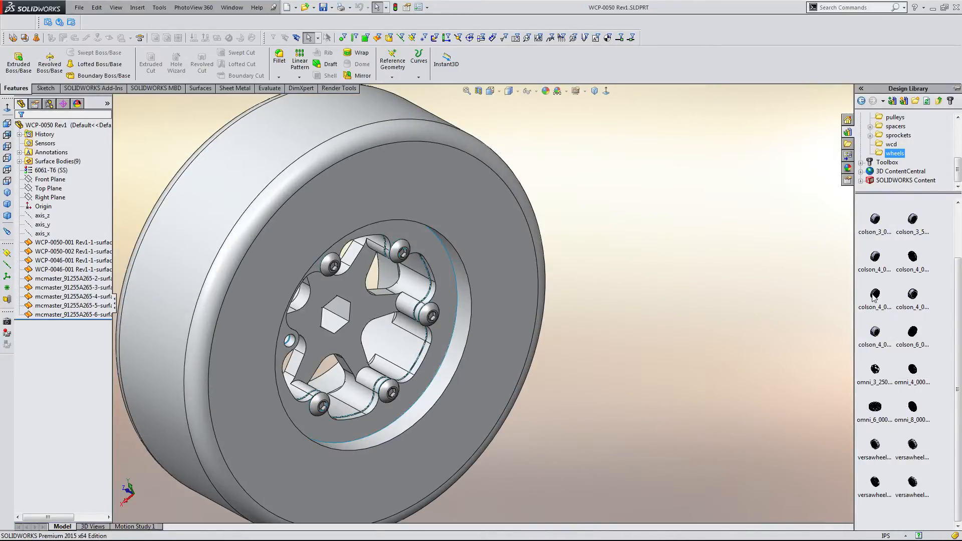
pyautogui.scroll(-5, 502, 314)
pyautogui.scroll(5, 500, 245)
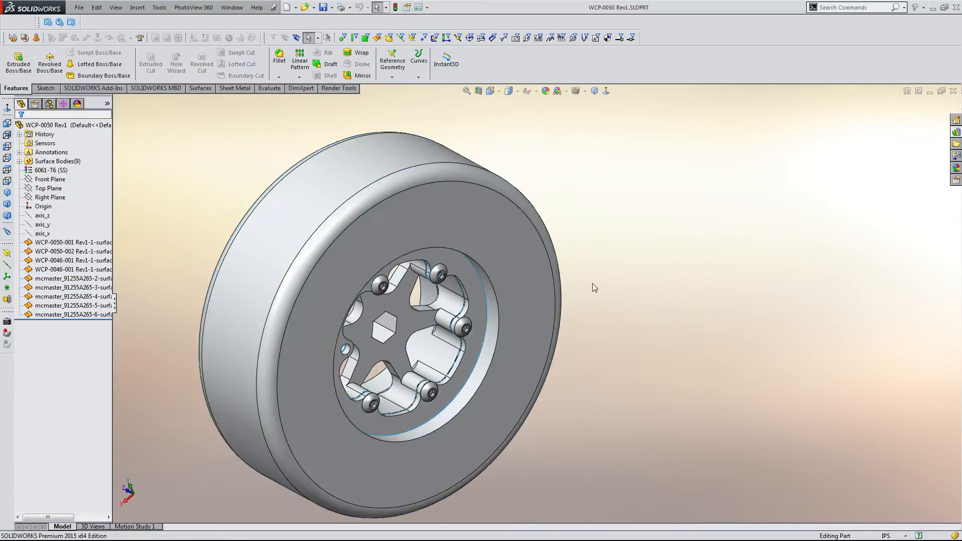
# - Measure the rounded edge face of the wheel's tread
pyautogui.moveTo(457, 240)
pyautogui.mouseDown(button='middle')
pyautogui.moveTo(472, 243)
pyautogui.moveTo(494, 197)
pyautogui.moveTo(440, 173)
pyautogui.mouseUp(button='middle')
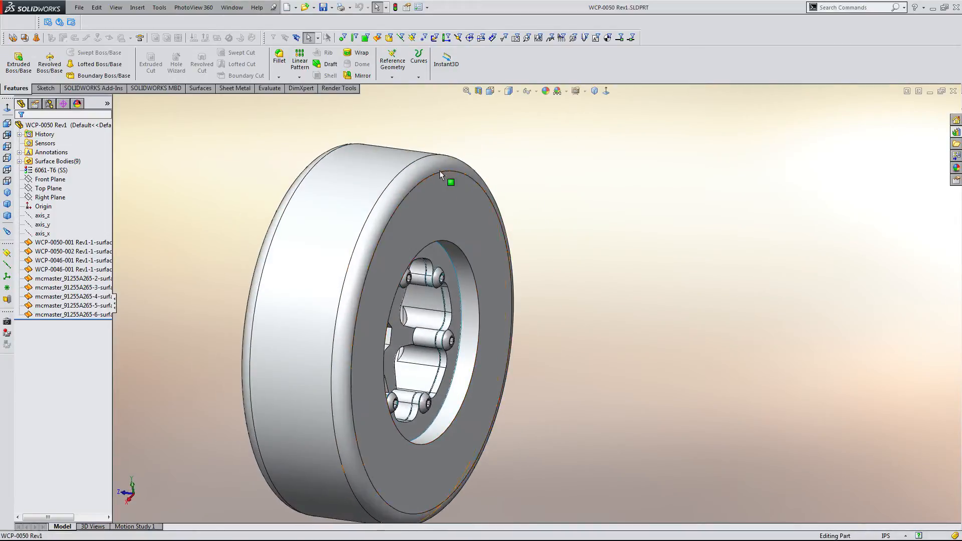
pyautogui.click(437, 162)
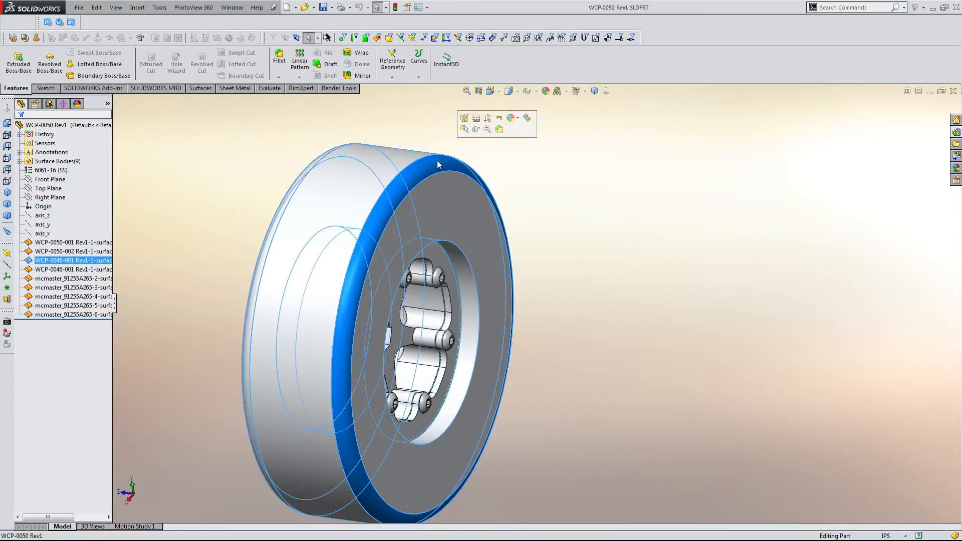
pyautogui.press('m')
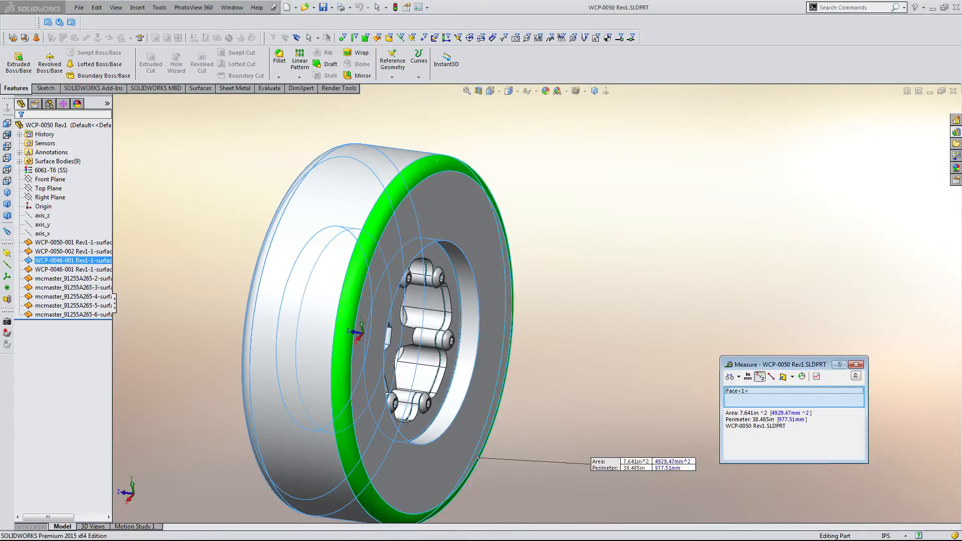
pyautogui.moveTo(538, 223); pyautogui.dragTo(575, 258, button='middle')
pyautogui.press('Escape')
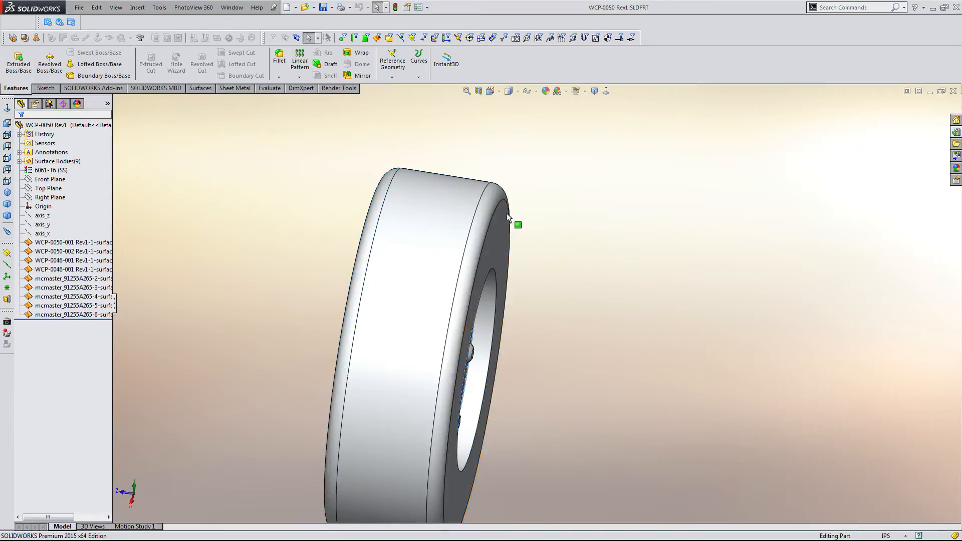
# - Start a sketch on the wheel's flat side face and convert the hub opening's circular edge into it
pyautogui.click(501, 216)
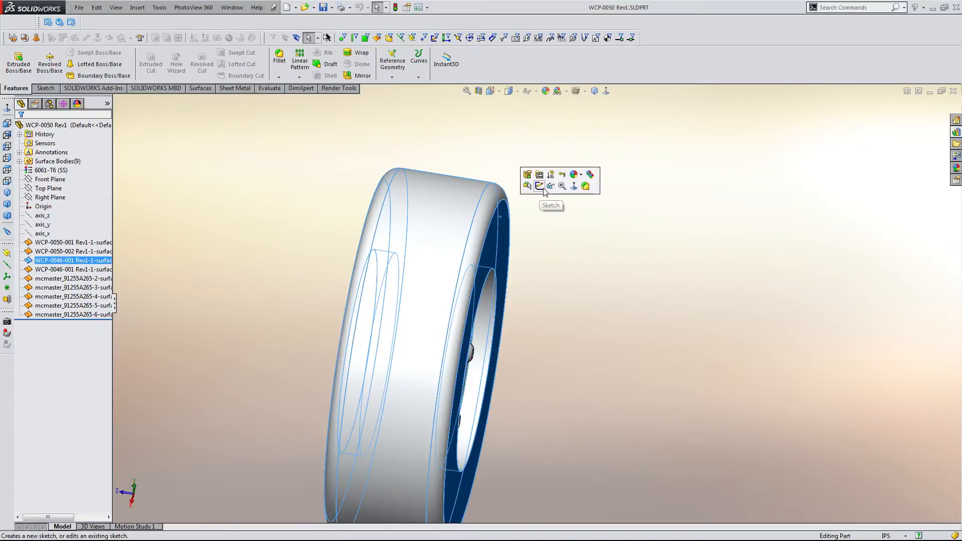
pyautogui.click(539, 186)
pyautogui.click(555, 202)
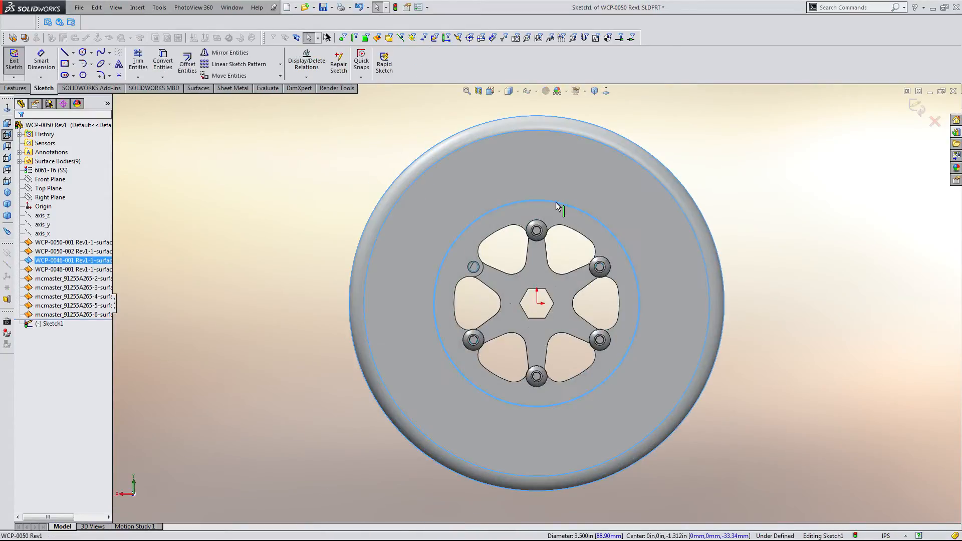
pyautogui.click(162, 61)
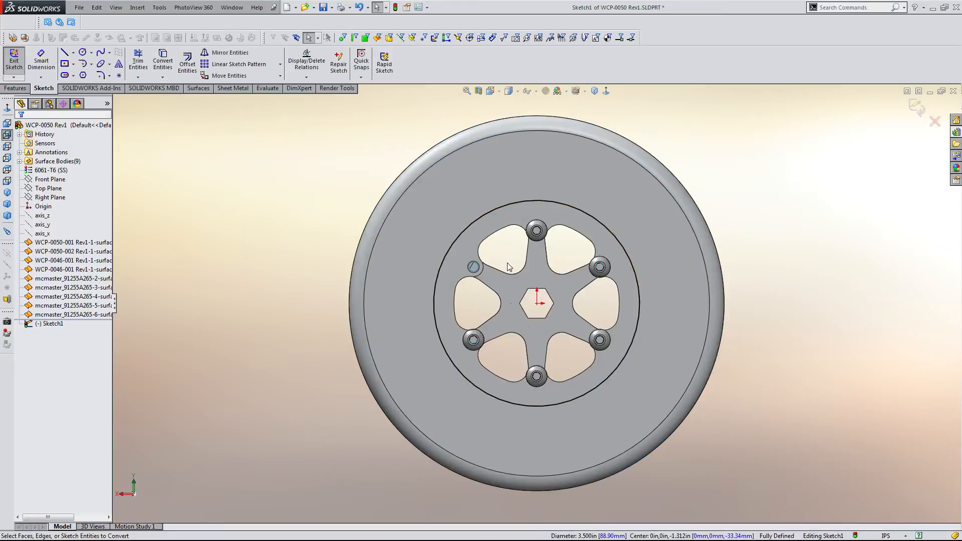
# - Draw a circle around the whole wheel, centred on the origin, and set its diameter to 8 in
pyautogui.moveTo(506, 265)
pyautogui.mouseDown(button='middle')
pyautogui.moveTo(516, 282)
pyautogui.moveTo(504, 275)
pyautogui.mouseUp(button='middle')
pyautogui.press('c')
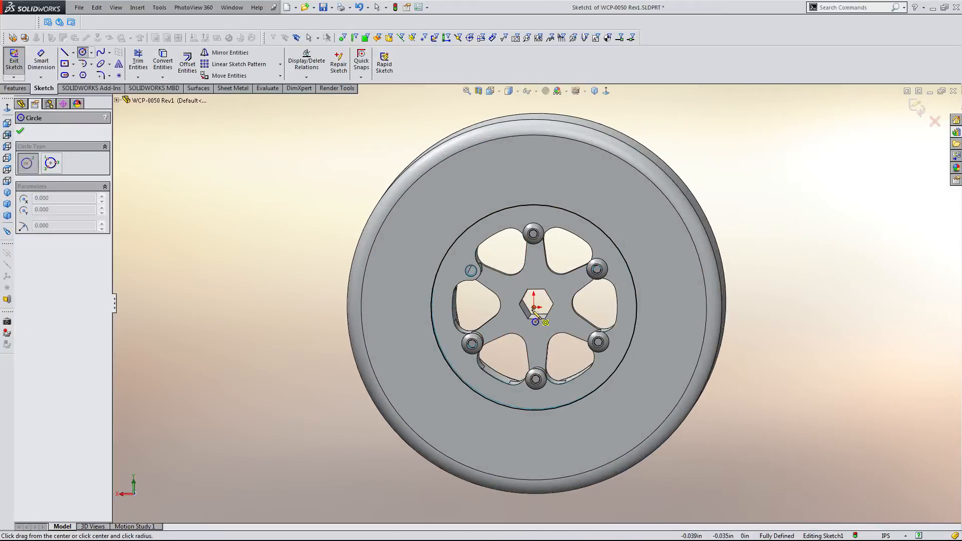
pyautogui.click(533, 307)
pyautogui.click(510, 114)
pyautogui.press('Escape')
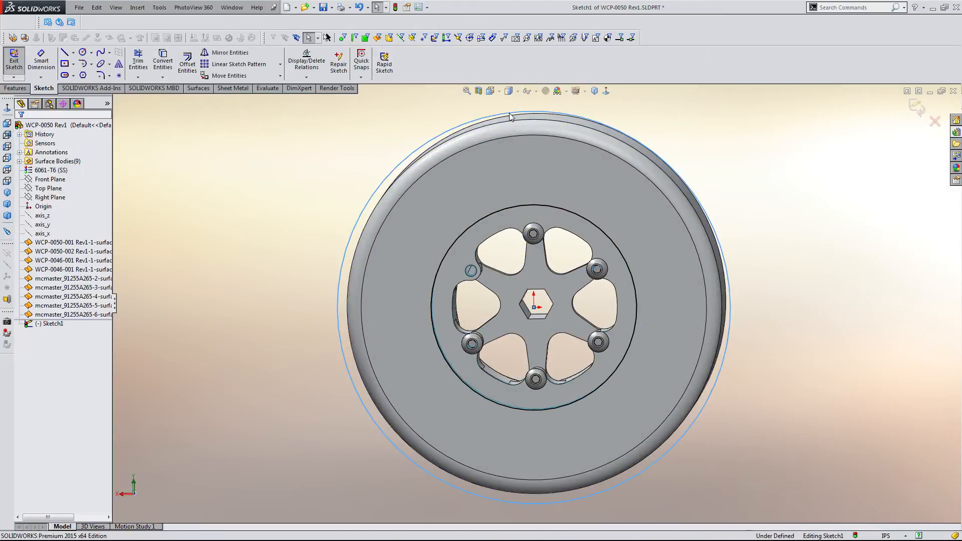
pyautogui.press('d')
pyautogui.click(480, 118)
pyautogui.click(288, 125)
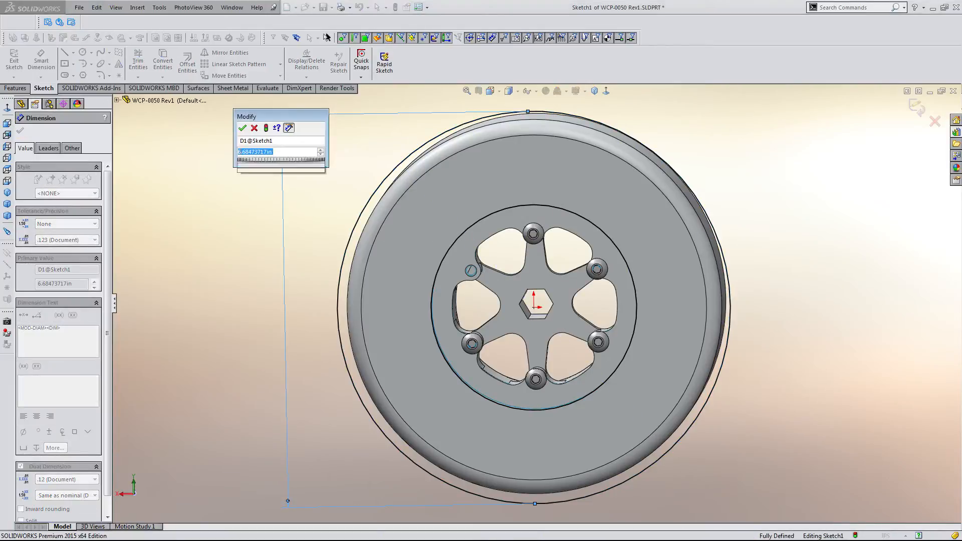
pyautogui.write('8')
pyautogui.press('Return')
# - Extrude the 8 in circle sketch in the reversed direction, Up To Surface, ending at the wheel's opposite flat side face
pyautogui.moveTo(285, 139); pyautogui.dragTo(426, 288, button='middle')
pyautogui.press('e')
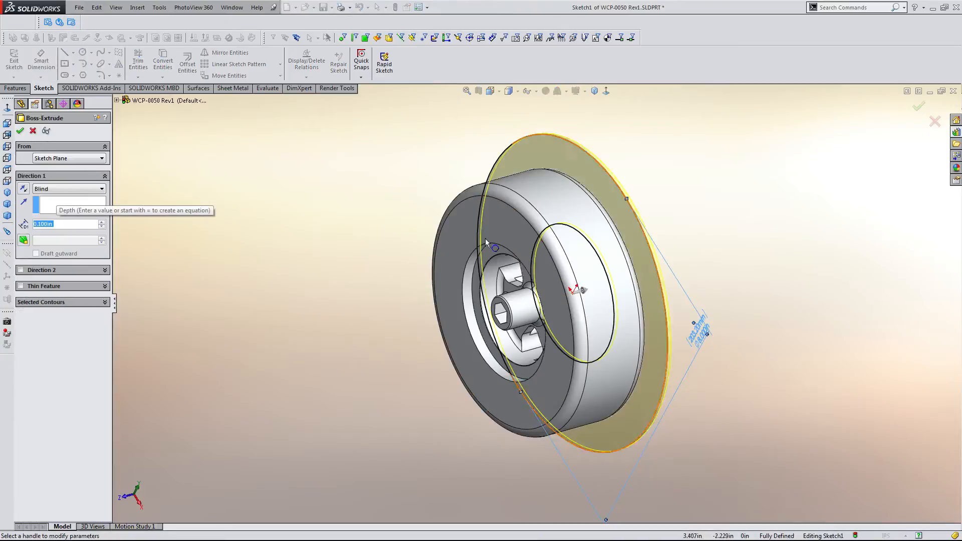
pyautogui.scroll(-2, 448, 213)
pyautogui.click(52, 189)
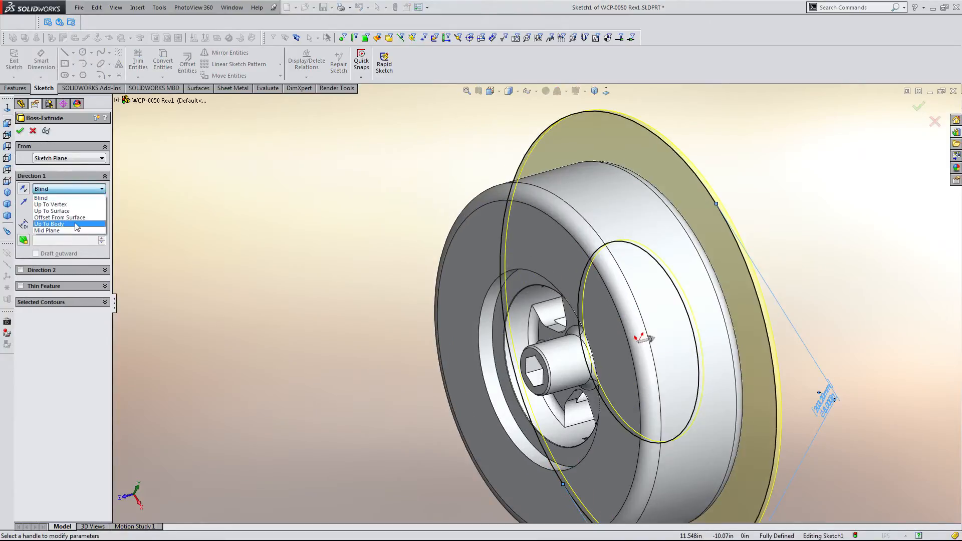
pyautogui.click(74, 211)
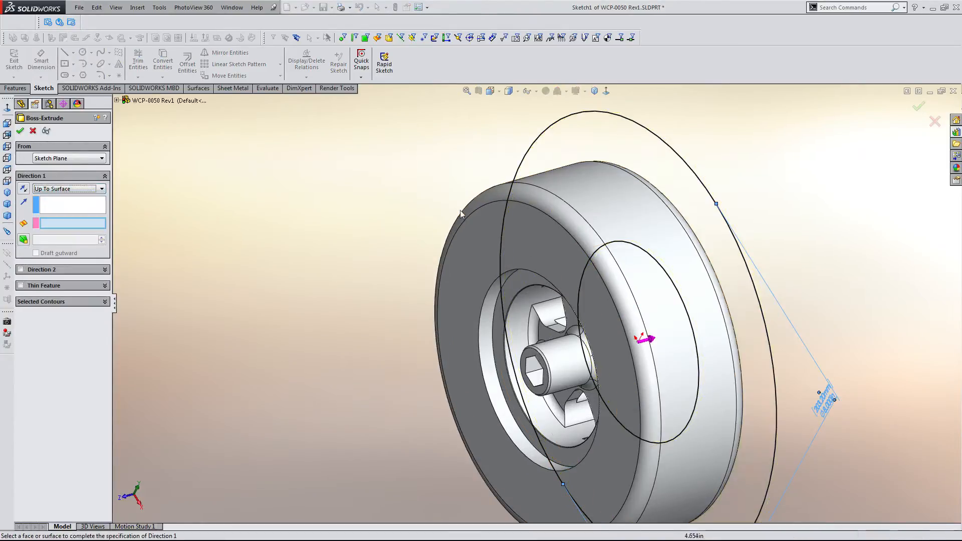
pyautogui.click(496, 243)
pyautogui.click(23, 189)
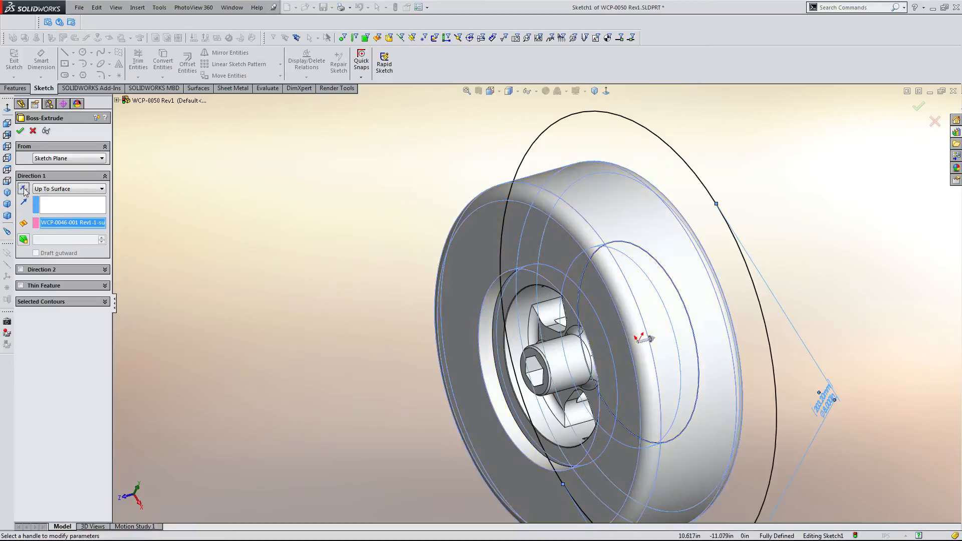
pyautogui.click(23, 189)
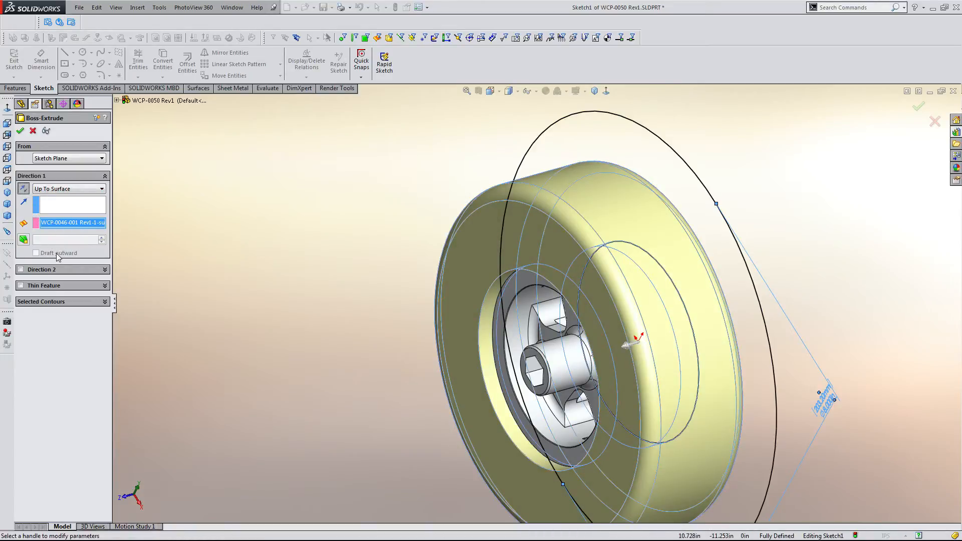
pyautogui.scroll(2, 340, 230)
pyautogui.moveTo(326, 223); pyautogui.dragTo(309, 227, button='middle')
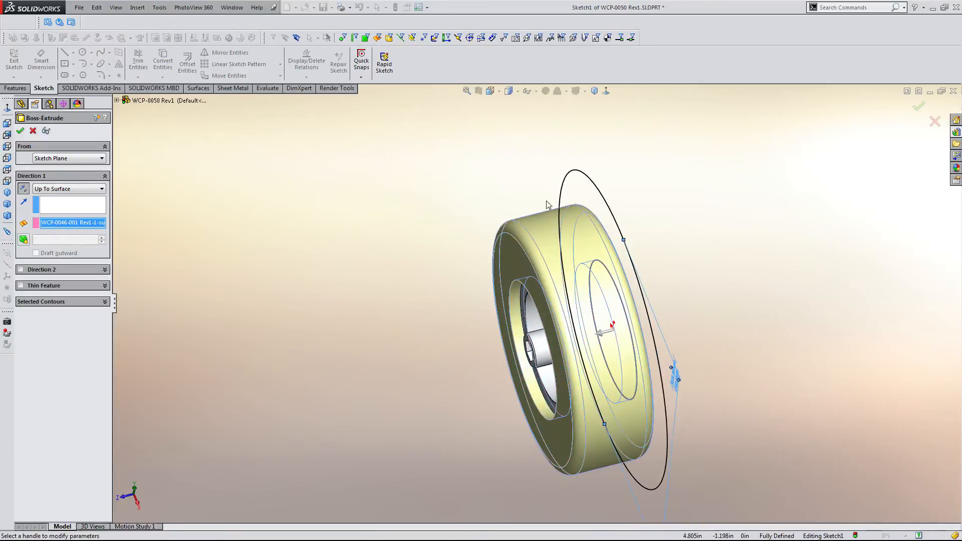
pyautogui.press('Return')
pyautogui.moveTo(576, 198); pyautogui.dragTo(619, 173, button='middle')
# - Edit the extrusion, reselect Up To Surface with the wheel's opposite side face as the end, and flip its direction
pyautogui.rightClick(55, 334)
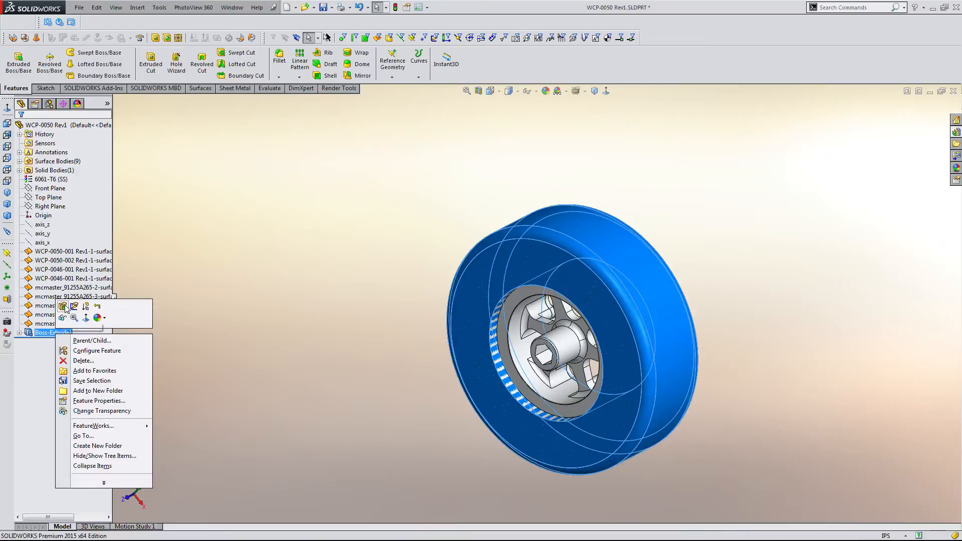
pyautogui.click(65, 325)
pyautogui.moveTo(664, 272); pyautogui.dragTo(429, 275, button='middle')
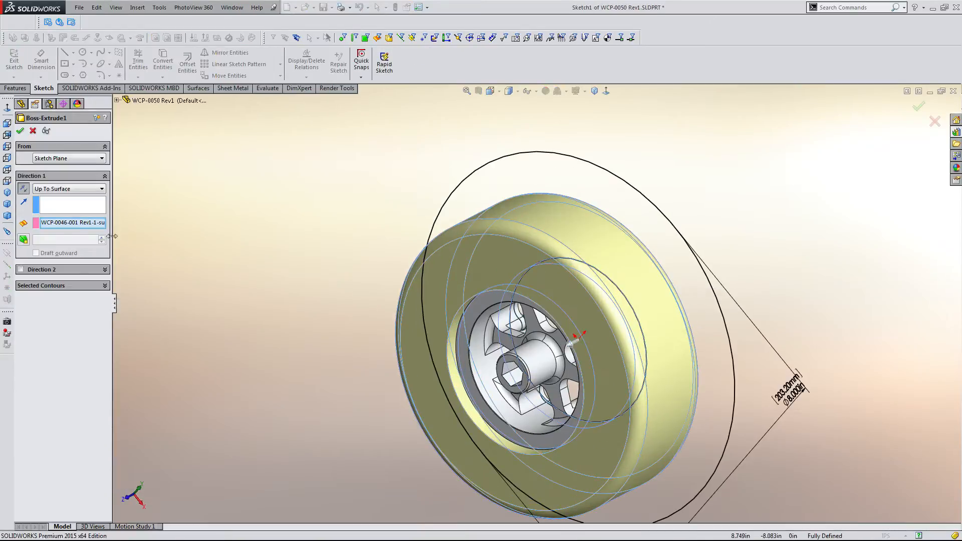
pyautogui.click(63, 190)
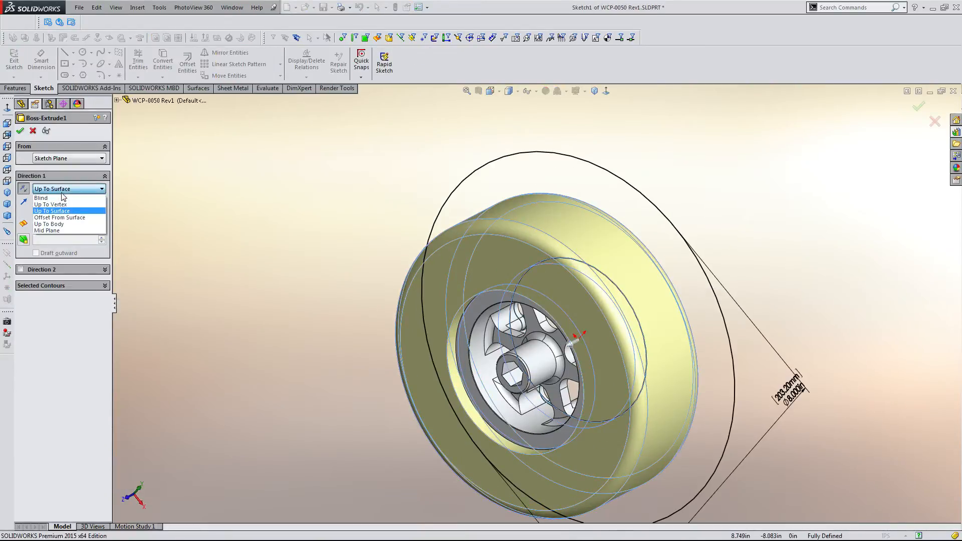
pyautogui.click(68, 201)
pyautogui.moveTo(346, 210); pyautogui.dragTo(311, 247, button='middle')
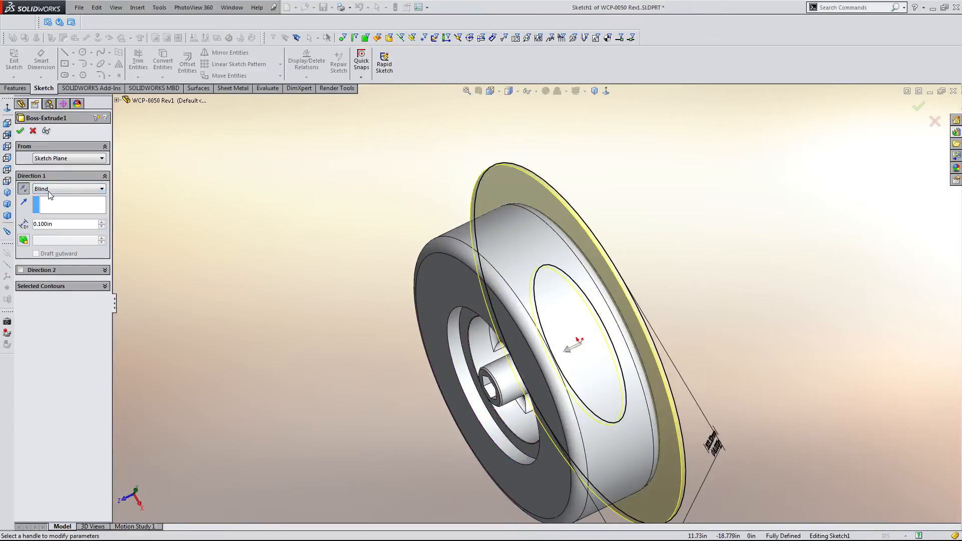
pyautogui.click(50, 193)
pyautogui.click(59, 211)
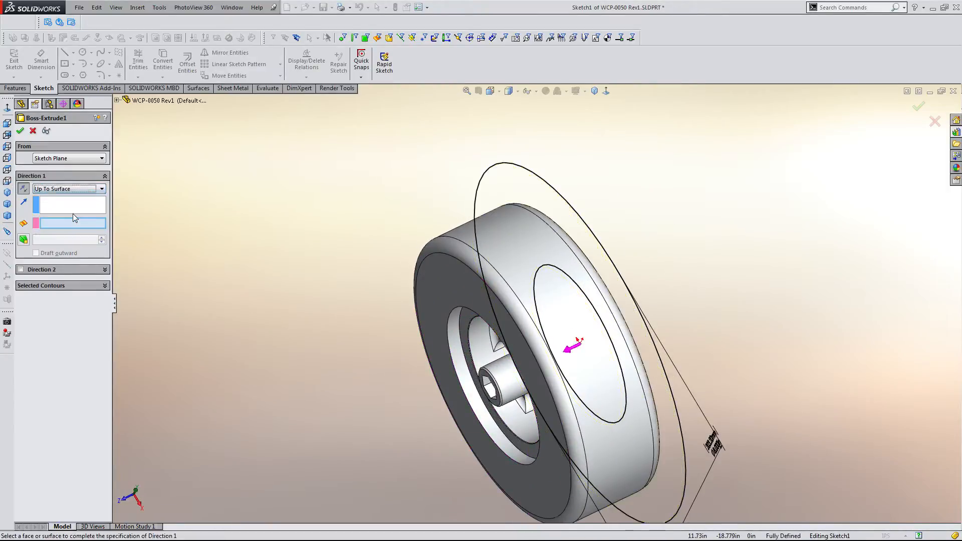
pyautogui.click(446, 288)
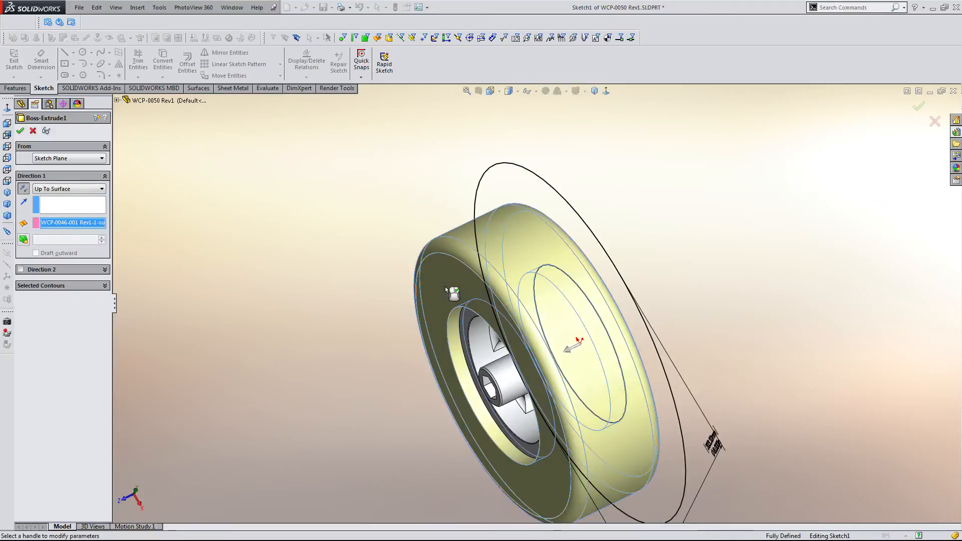
pyautogui.click(23, 188)
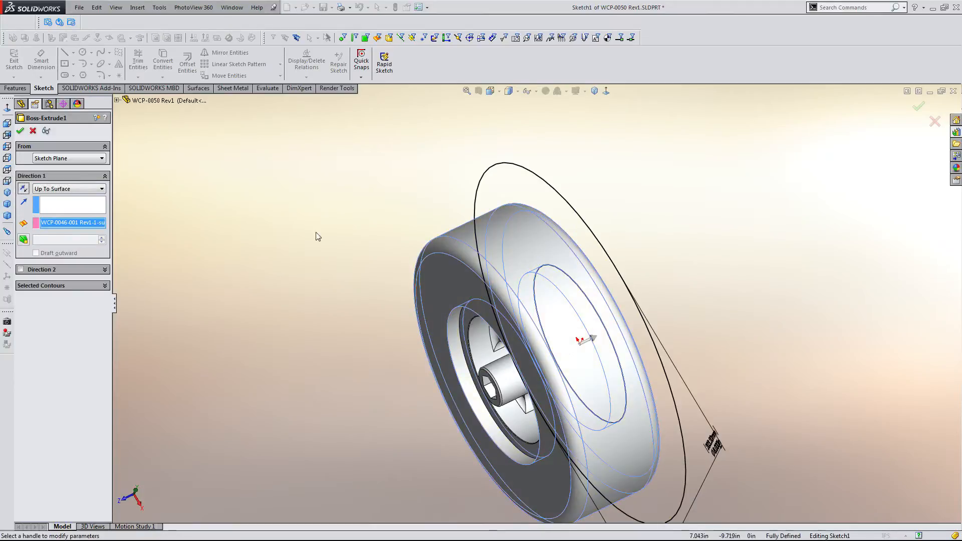
# - Try to limit the extrusion to the ring region between the two circles with the direction reversed, and cancel the edit
pyautogui.click(64, 285)
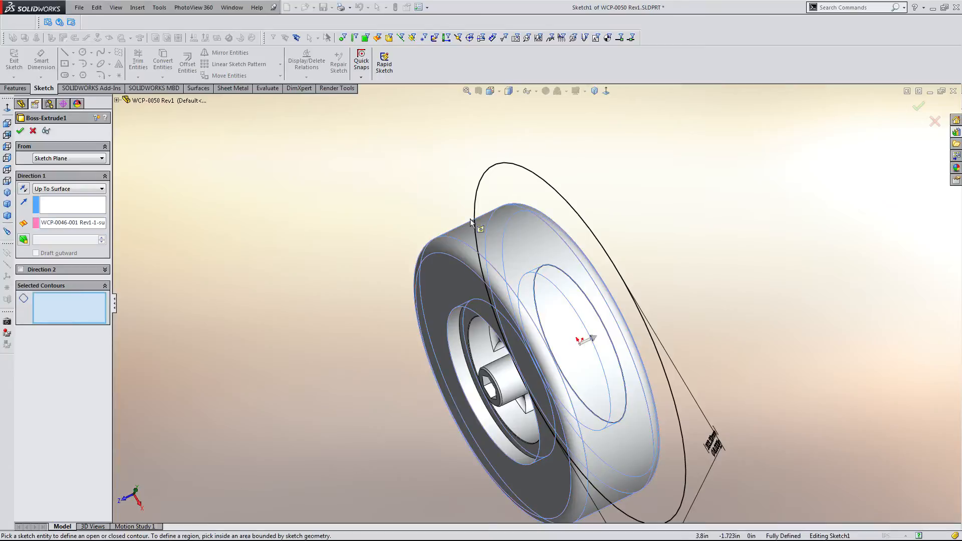
pyautogui.click(514, 191)
pyautogui.moveTo(514, 191)
pyautogui.mouseDown(button='middle')
pyautogui.moveTo(453, 221)
pyautogui.moveTo(515, 210)
pyautogui.mouseUp(button='middle')
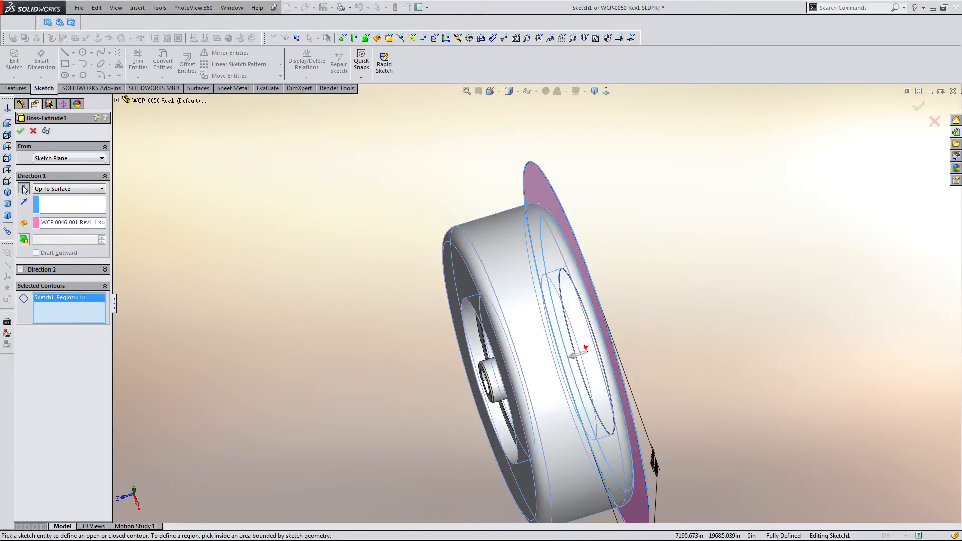
pyautogui.moveTo(325, 249); pyautogui.dragTo(356, 253, button='middle')
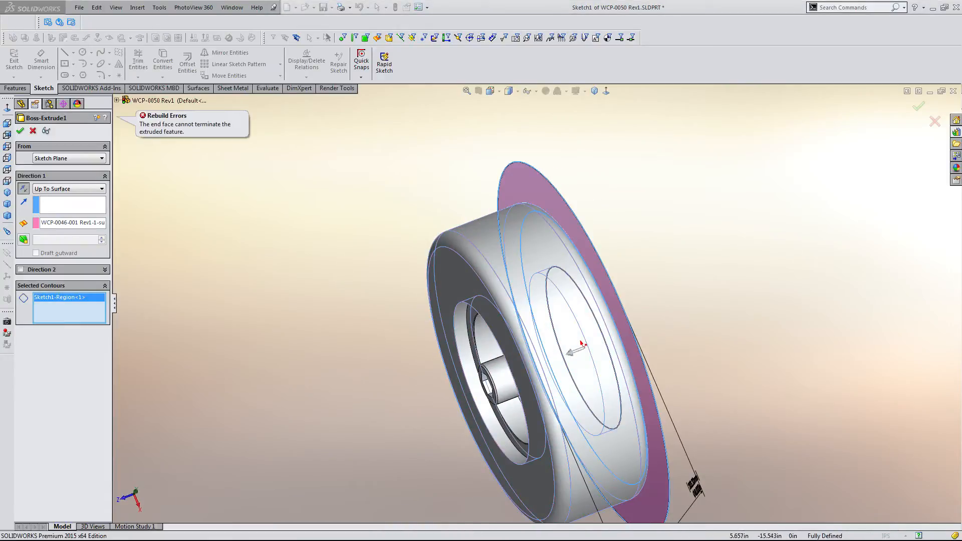
pyautogui.moveTo(355, 253); pyautogui.dragTo(268, 404, button='middle')
pyautogui.click(33, 131)
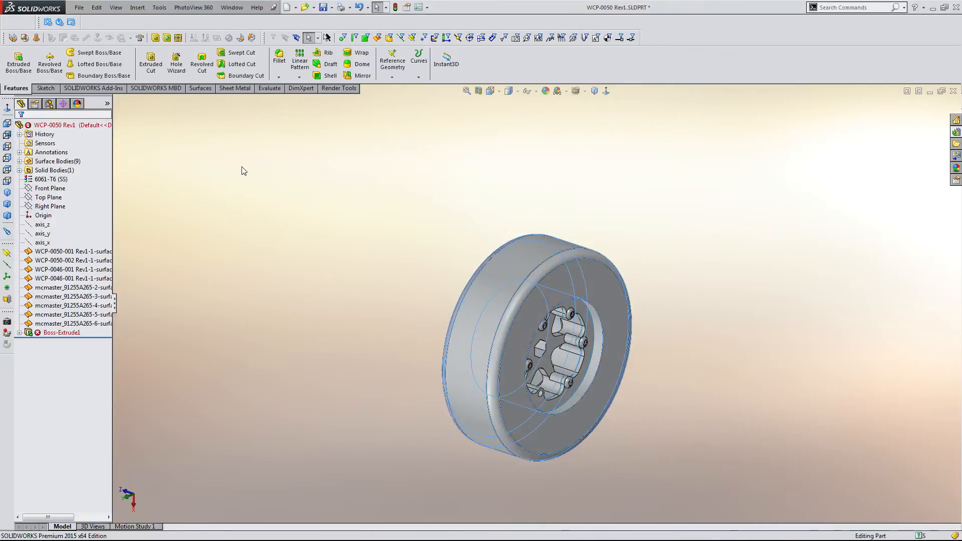
# - Delete the boss extrusion and the circle sketch it was built from
pyautogui.click(67, 333)
pyautogui.press('Delete')
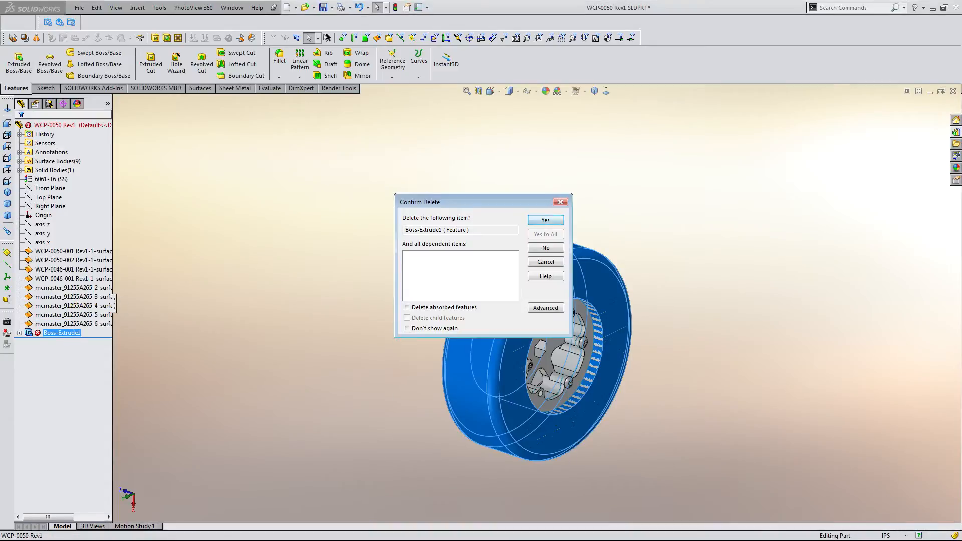
pyautogui.press('Return')
pyautogui.click(45, 323)
pyautogui.press('Delete')
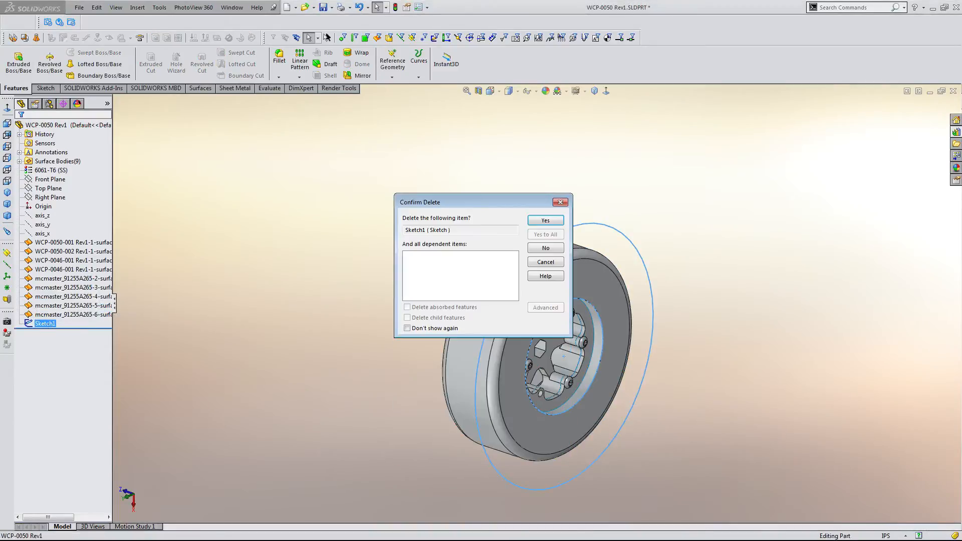
pyautogui.click(539, 226)
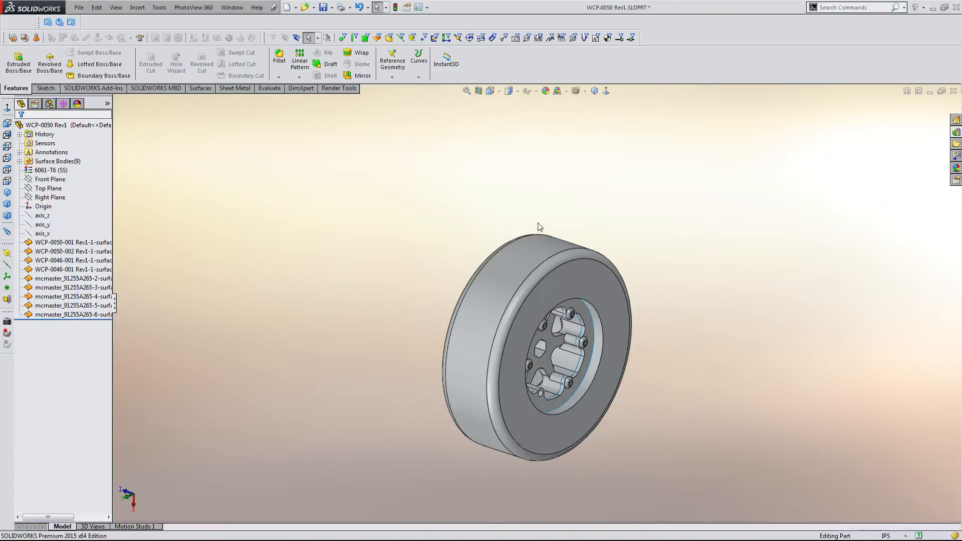
# - Close the WCP-0050 Rev1 part without saving its changes
pyautogui.click(79, 7)
pyautogui.click(91, 40)
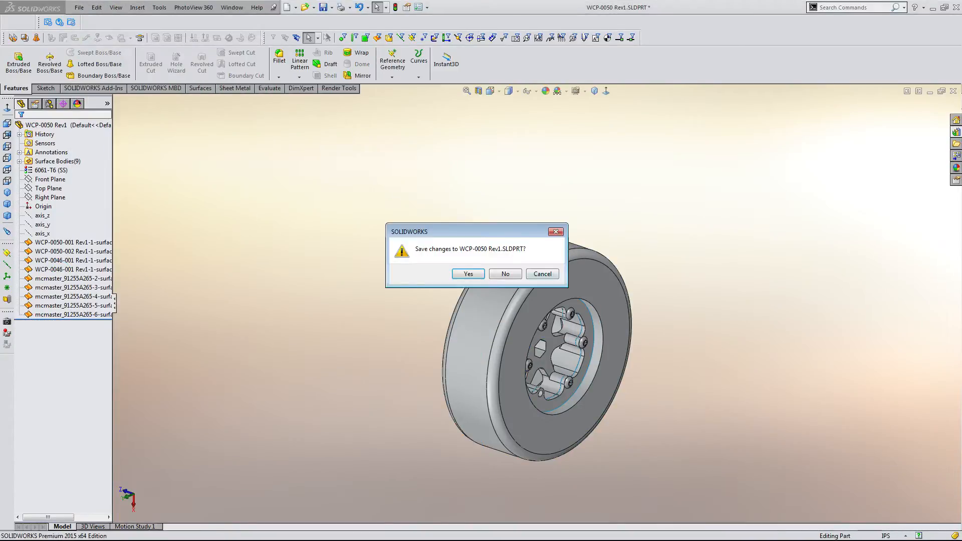
pyautogui.click(505, 274)
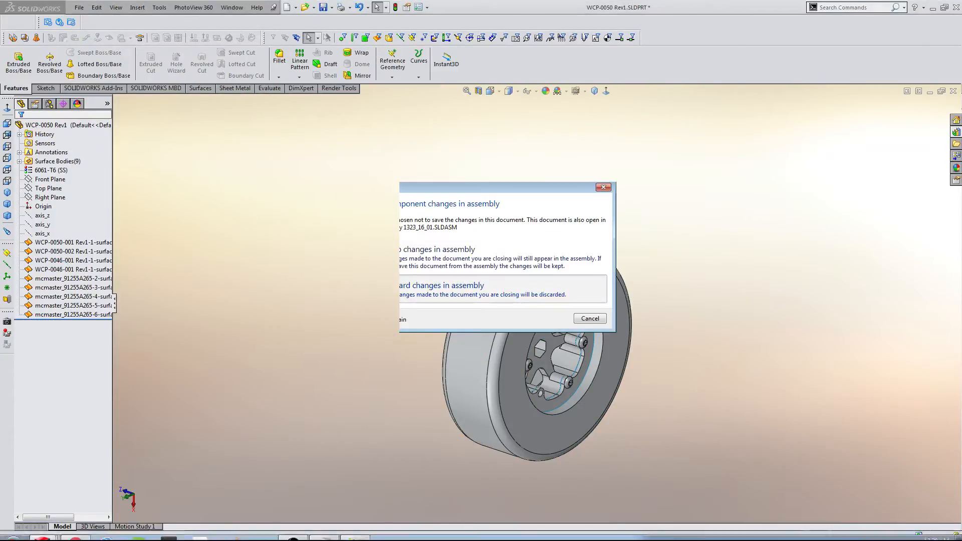
# - Switch to Chrome and connect the computer to the ATT272t9K3 wireless network
pyautogui.click(77, 531)
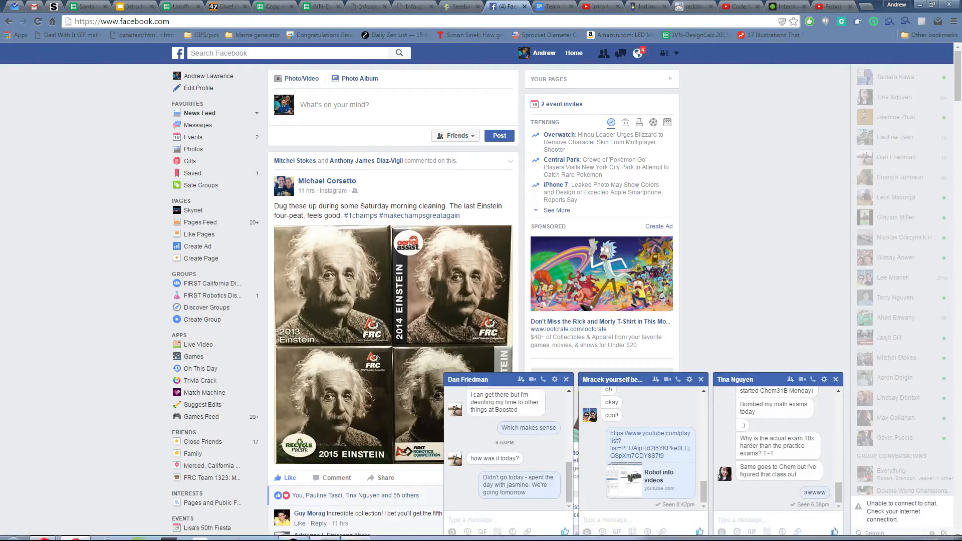
pyautogui.click(899, 531)
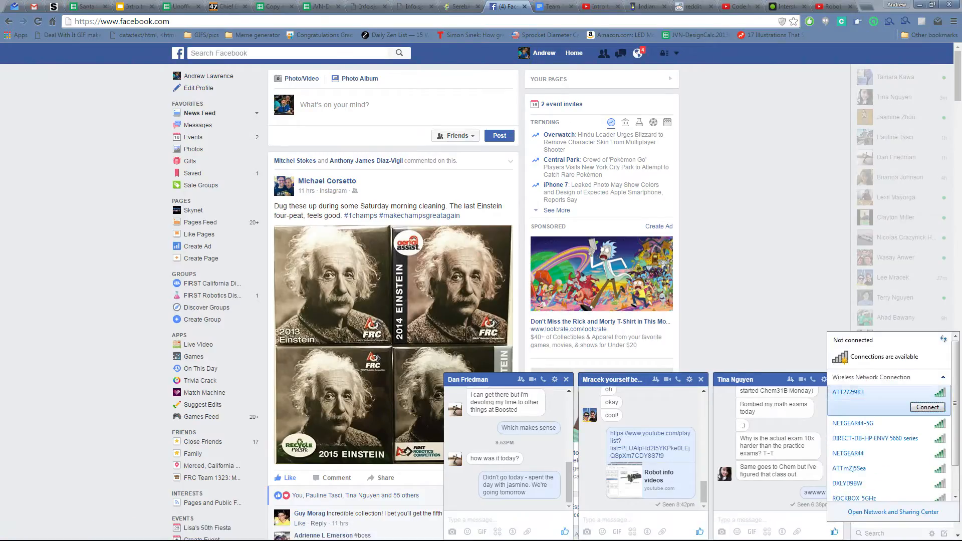
pyautogui.click(927, 407)
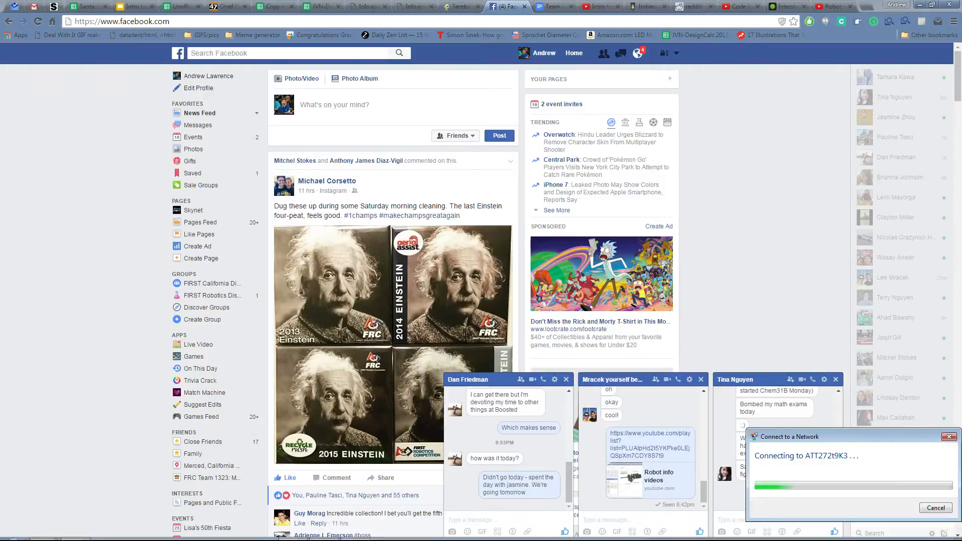
# - Open wcproducts.net in a new browser tab and go to the Pneumatic Wheels product page
pyautogui.hotkey('ctrl', 't')
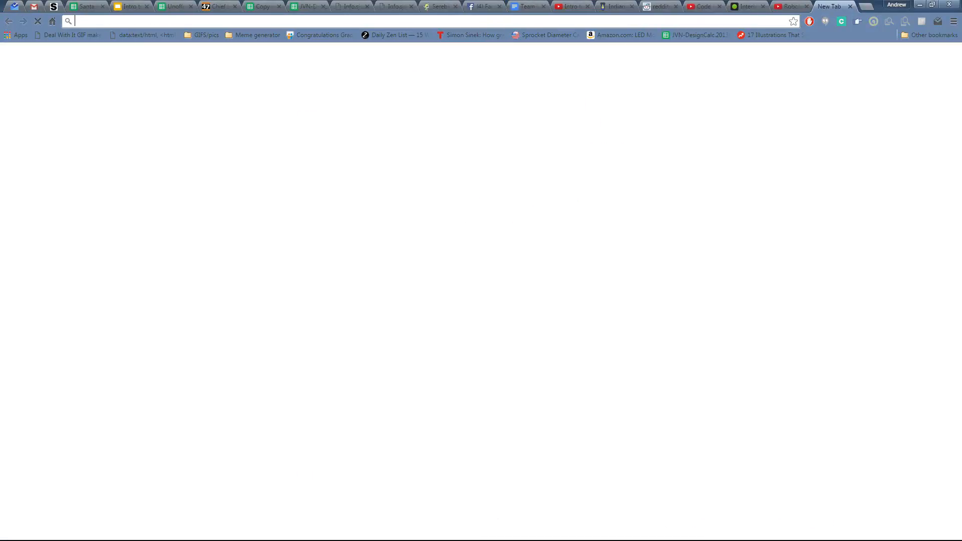
pyautogui.write('wcproducts.net')
pyautogui.press('Return')
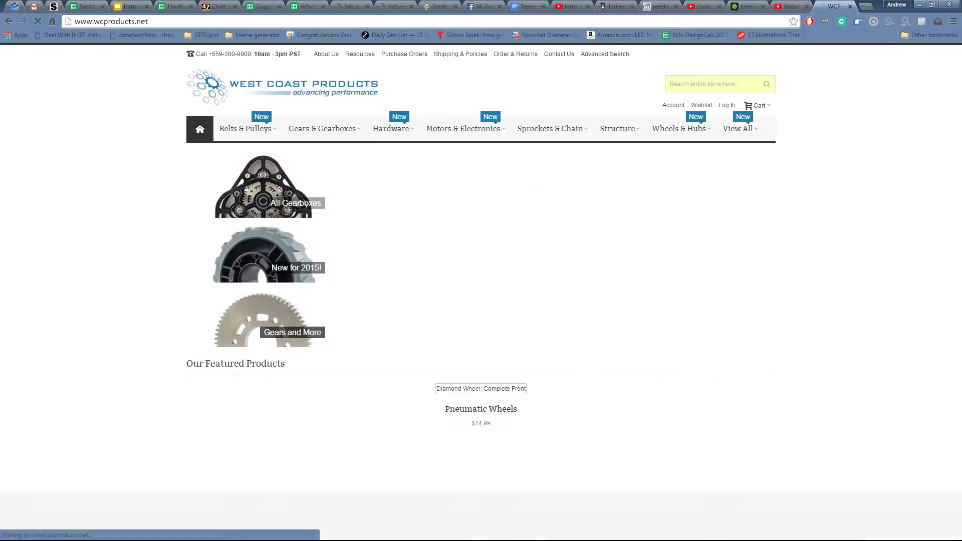
pyautogui.scroll(-1, 328, 338)
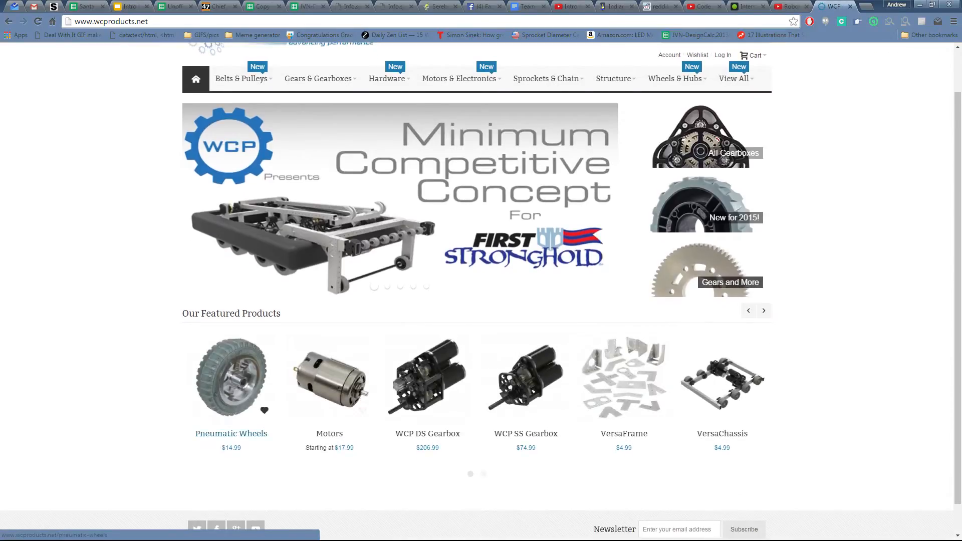
pyautogui.click(234, 350)
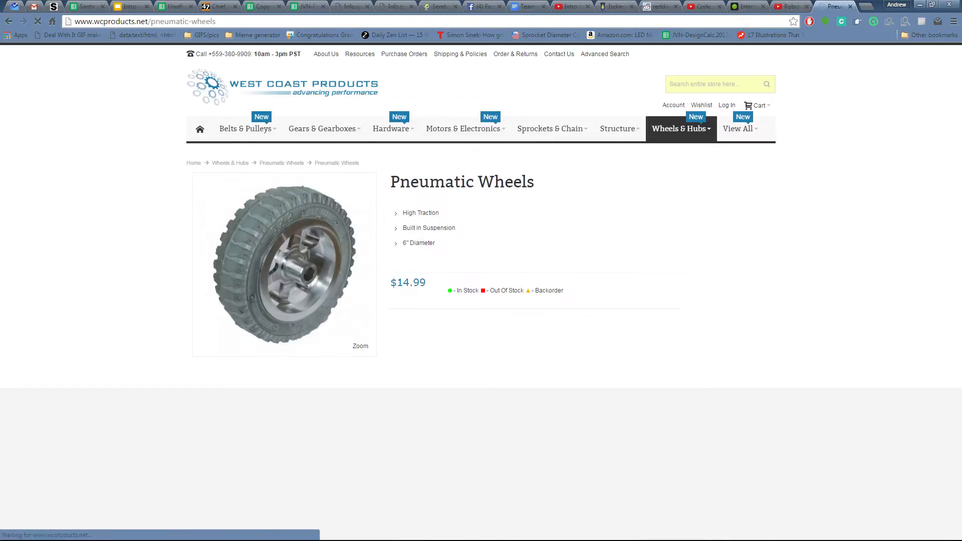
# - Download the WCP-0050 (ZigZag Tread Pneumatic Wheel Assembly) STEP model from the product's tech specs
pyautogui.scroll(-2, 235, 346)
pyautogui.click(270, 412)
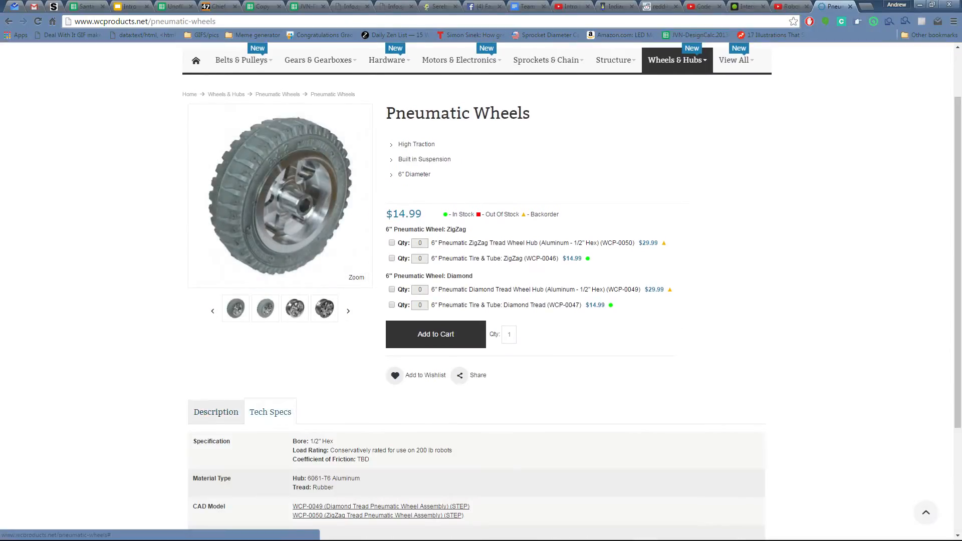
pyautogui.scroll(-2, 280, 406)
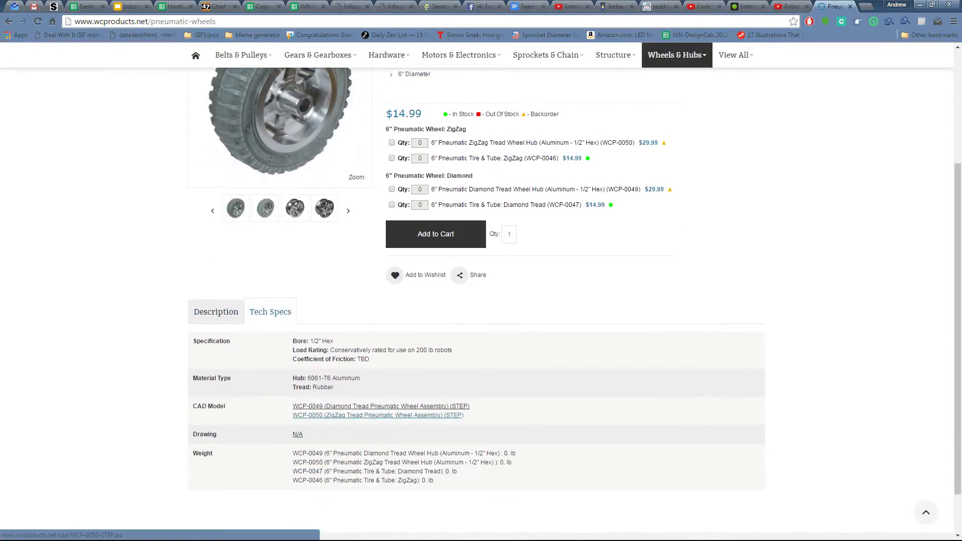
pyautogui.click(350, 414)
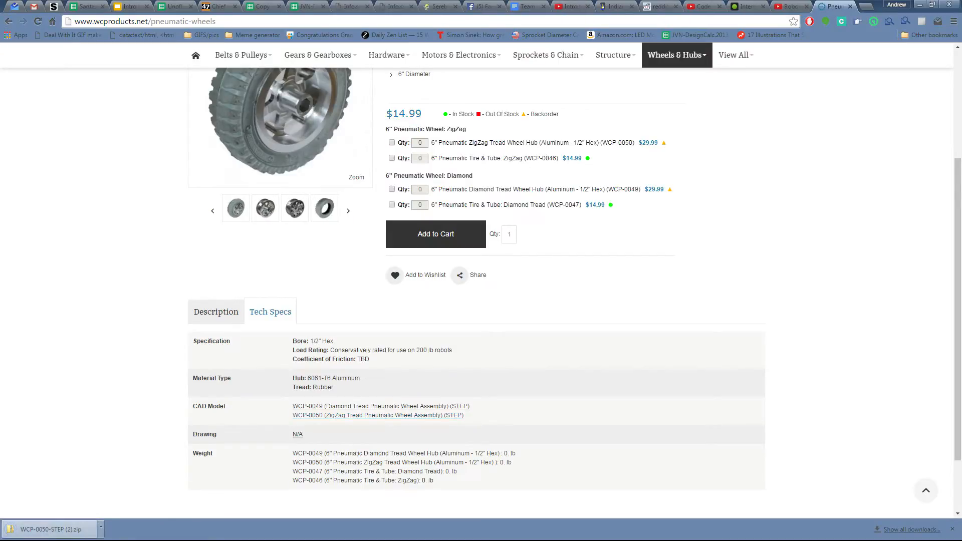
# - Copy WCP-0050 Rev1.STEP from the downloaded zip to the desktop, replacing the existing file there
pyautogui.click(50, 529)
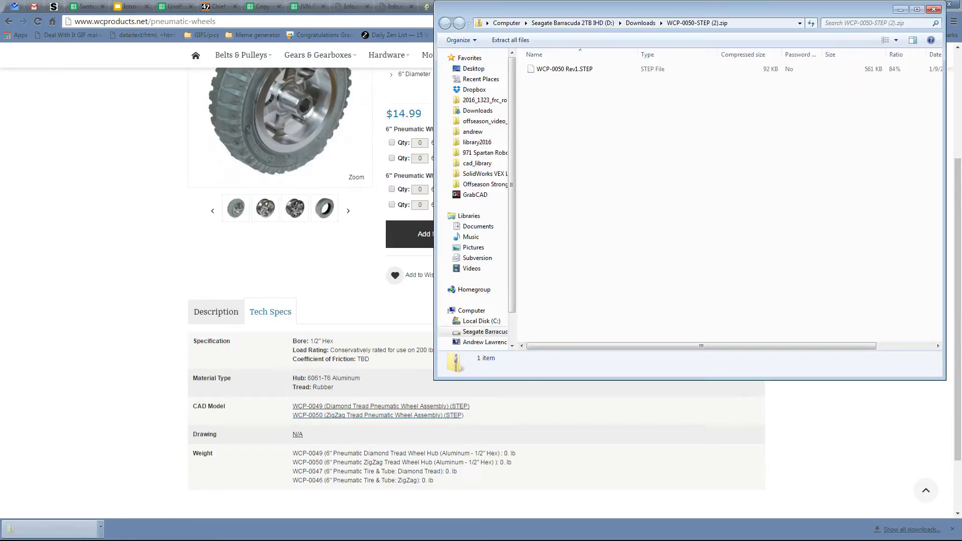
pyautogui.moveTo(561, 68); pyautogui.dragTo(496, 71)
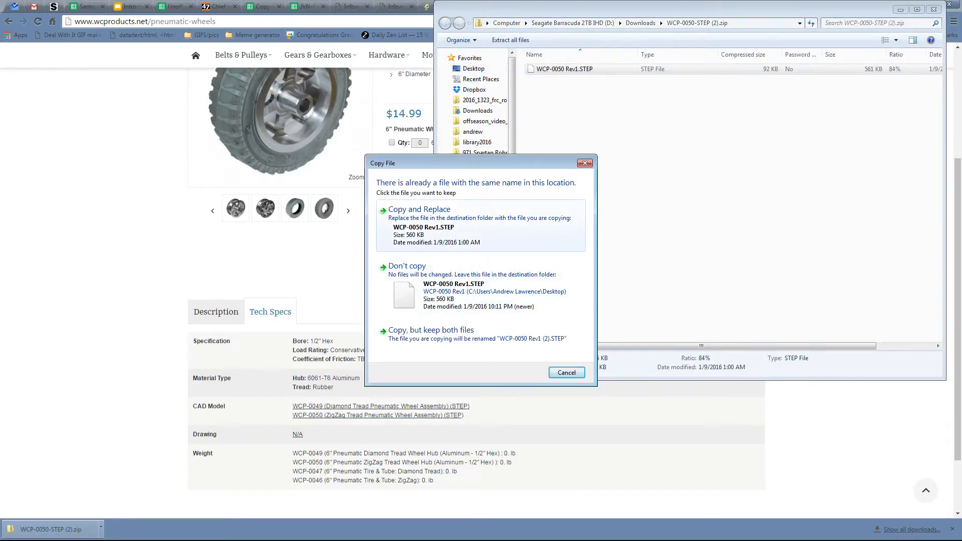
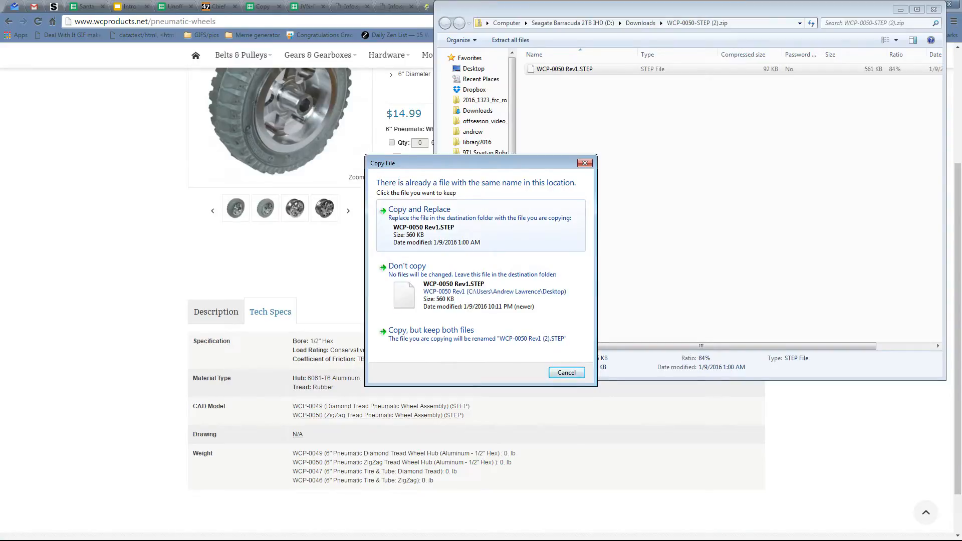
pyautogui.click(419, 211)
pyautogui.click(933, 9)
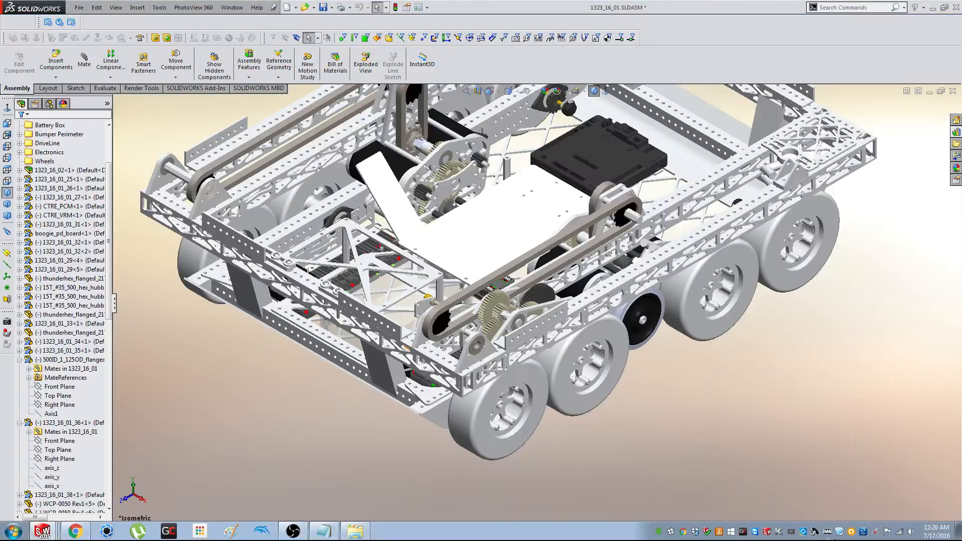
pyautogui.click(897, 532)
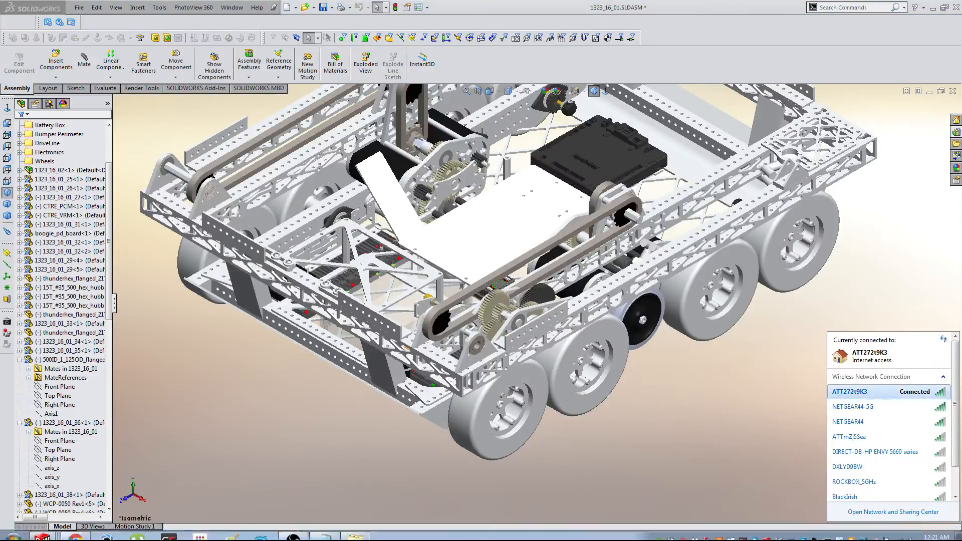
pyautogui.click(725, 436)
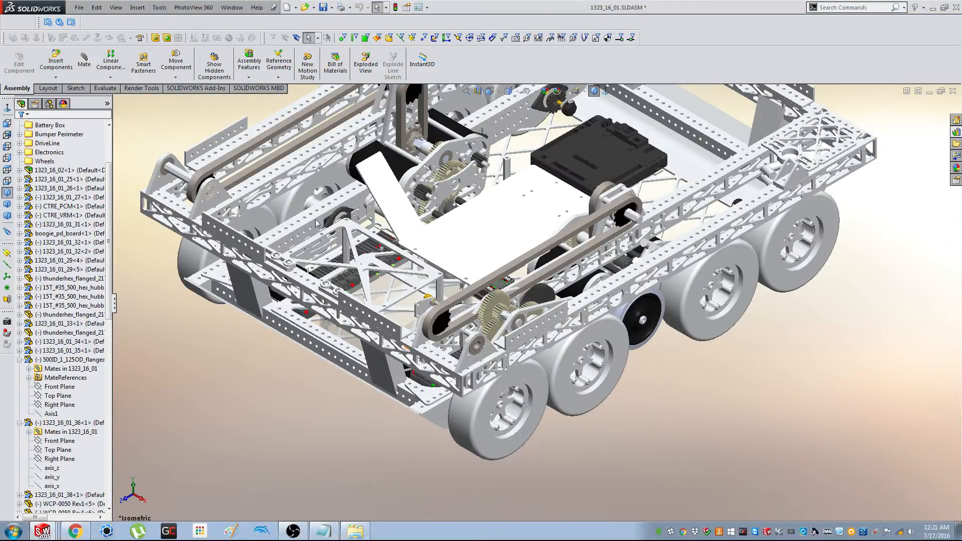
pyautogui.click(78, 8)
pyautogui.click(93, 28)
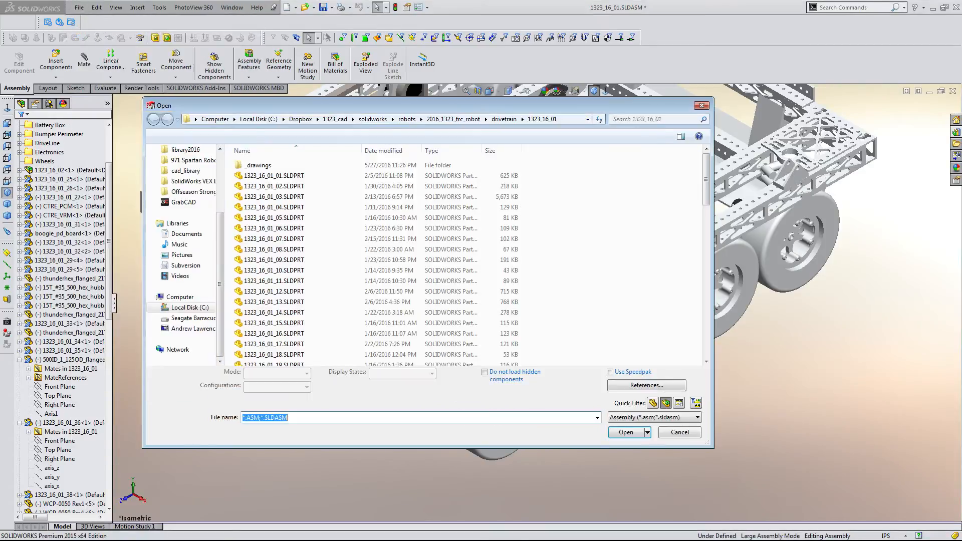
pyautogui.click(679, 433)
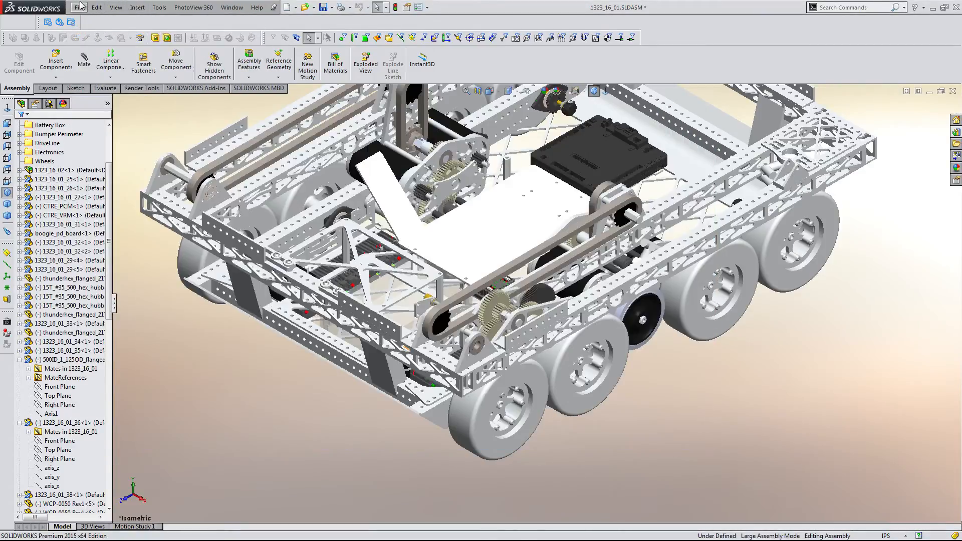
# - Close the 1323_16_01 assembly without saving its changes
pyautogui.click(81, 4)
pyautogui.click(90, 40)
pyautogui.click(473, 285)
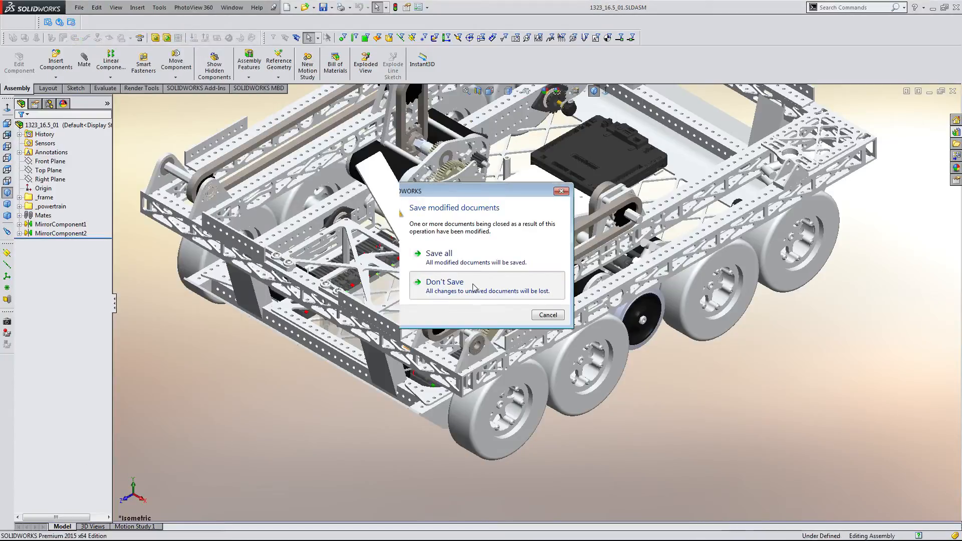
# - Open WCP-0050 Rev1.STEP from the desktop with the file filter showing all files
pyautogui.click(79, 8)
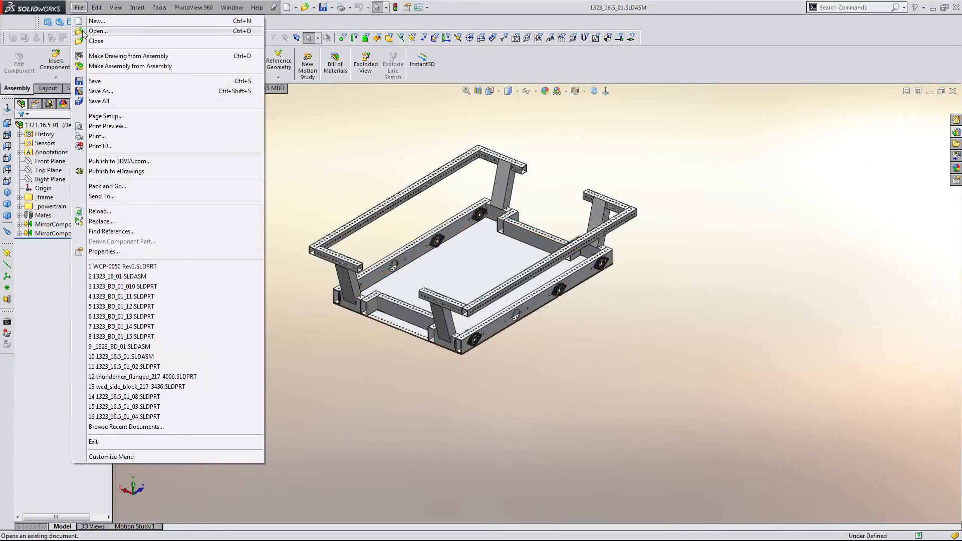
pyautogui.click(98, 31)
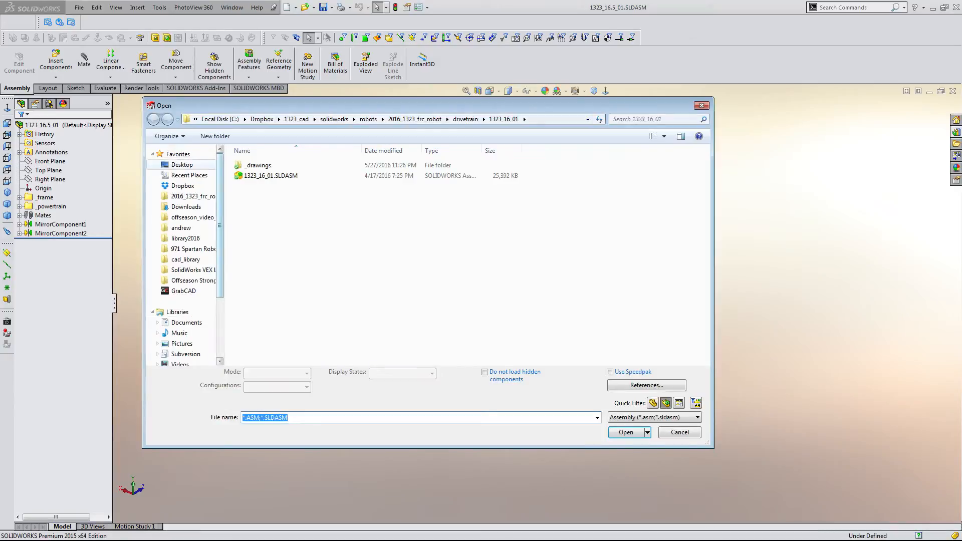
pyautogui.click(181, 165)
pyautogui.click(665, 403)
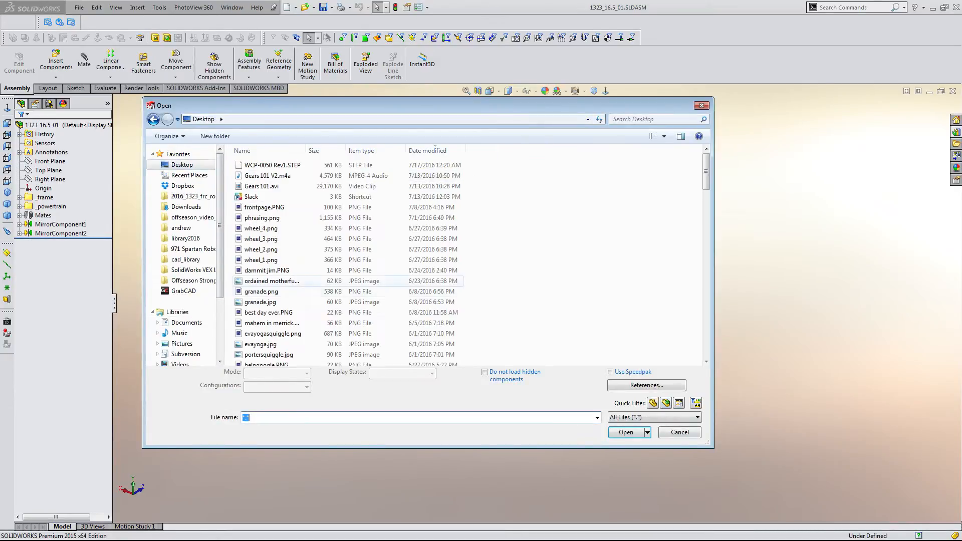
pyautogui.click(271, 281)
pyautogui.doubleClick(272, 165)
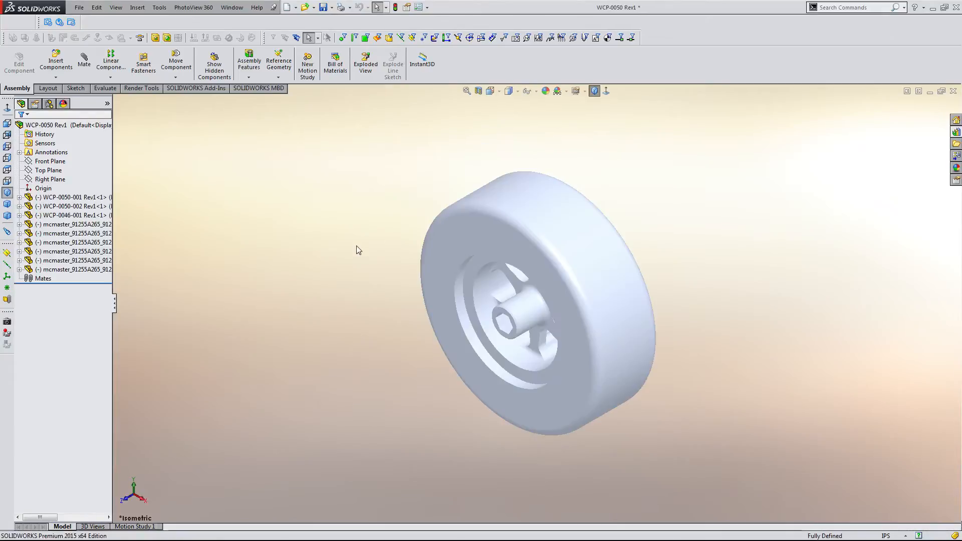
# - Start a sketch on the tire's flat side face and convert the tire's inner circular edge into it
pyautogui.scroll(-2, 352, 280)
pyautogui.moveTo(352, 281); pyautogui.dragTo(388, 262, button='middle')
pyautogui.click(596, 204)
pyautogui.click(635, 171)
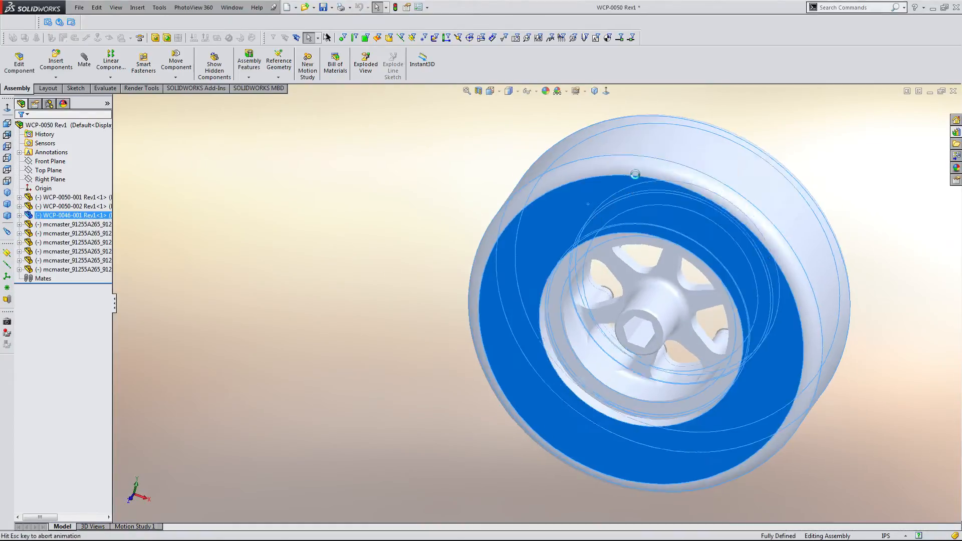
pyautogui.scroll(-2, 563, 225)
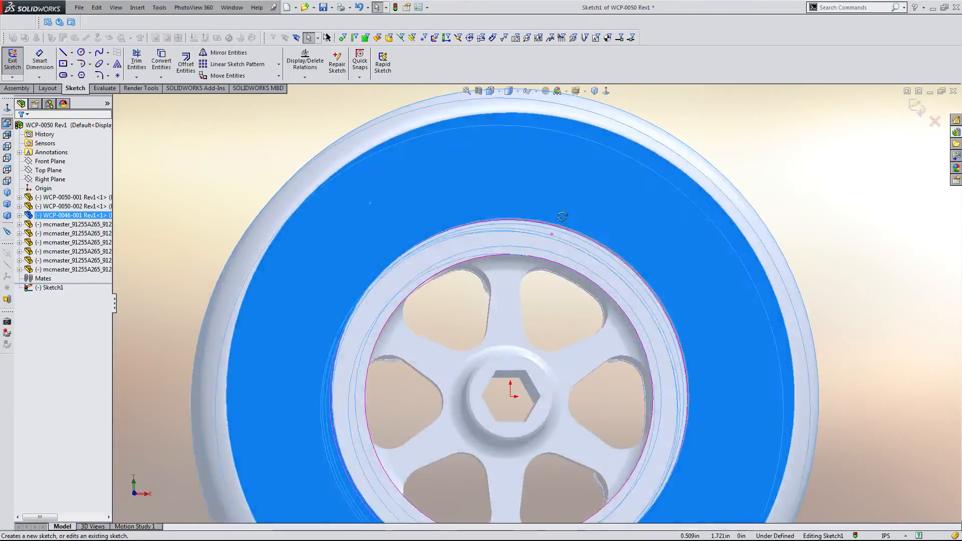
pyautogui.moveTo(563, 224); pyautogui.dragTo(576, 175, button='middle')
pyautogui.click(554, 210)
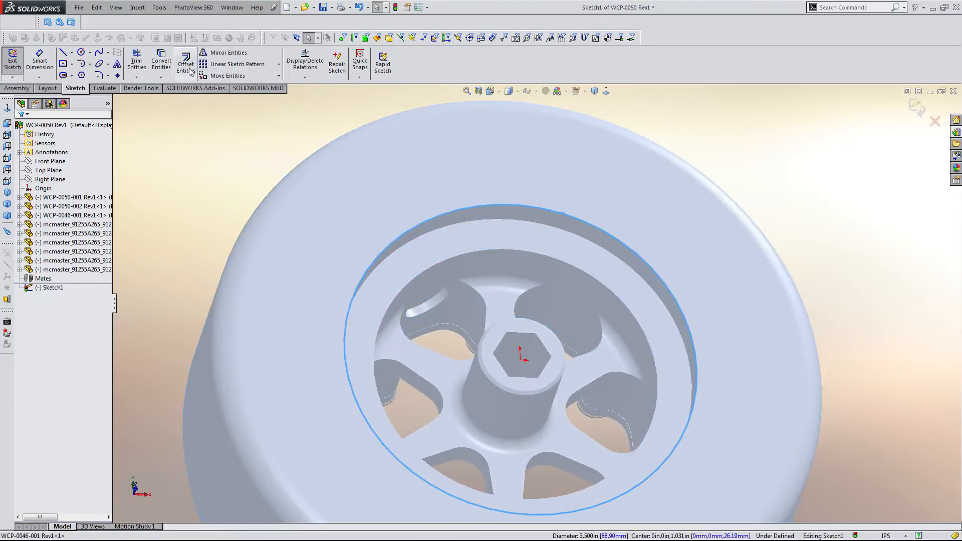
pyautogui.click(169, 72)
# - Sketch a circle centred on the origin and dimension its diameter to 8 in
pyautogui.press('c')
pyautogui.click(520, 360)
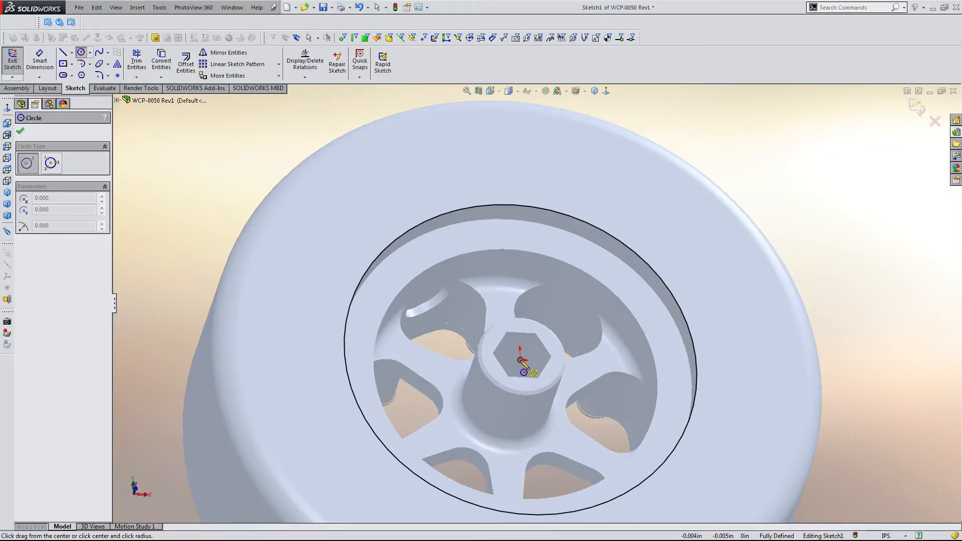
pyautogui.click(531, 140)
pyautogui.press('d')
pyautogui.click(533, 139)
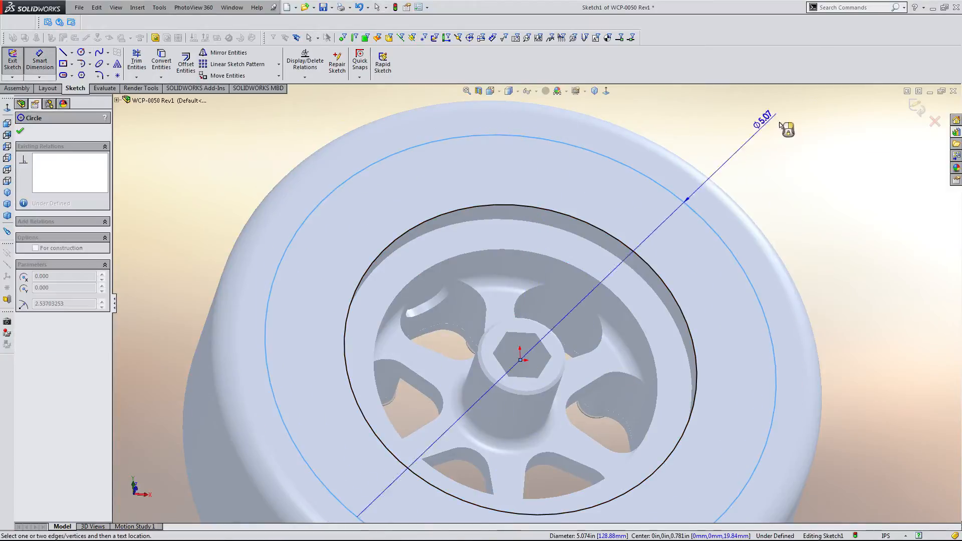
pyautogui.click(845, 113)
pyautogui.write('8')
pyautogui.press('Return')
pyautogui.scroll(4, 536, 302)
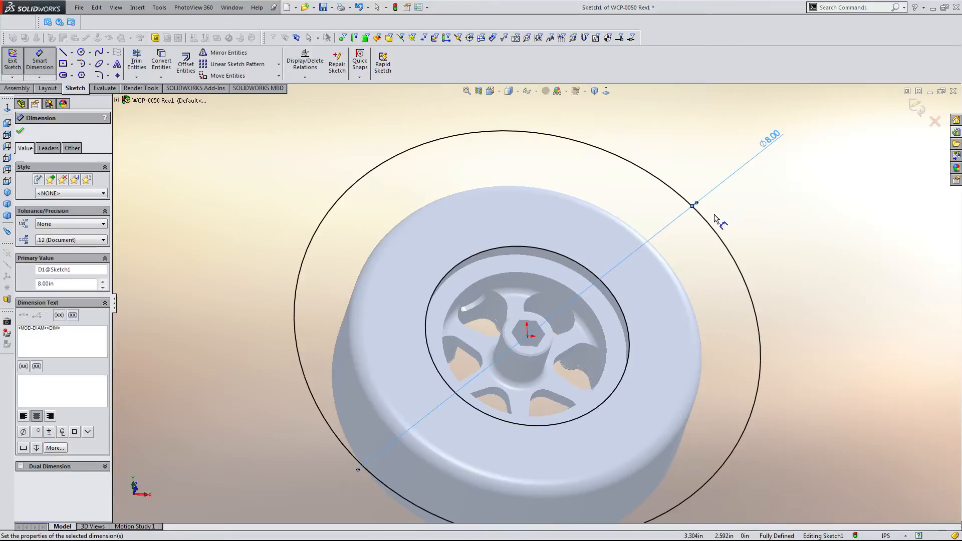
# - Finish dimensioning, check the available assembly and sketch commands, and exit the sketch while discarding its changes
pyautogui.moveTo(714, 219)
pyautogui.mouseDown(button='middle')
pyautogui.moveTo(801, 270)
pyautogui.moveTo(742, 253)
pyautogui.mouseUp(button='middle')
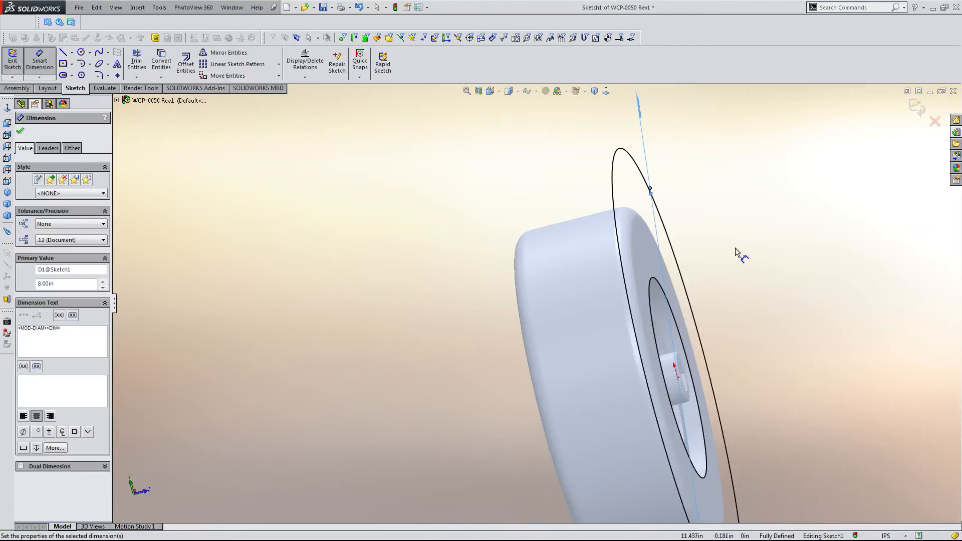
pyautogui.click(23, 133)
pyautogui.click(17, 89)
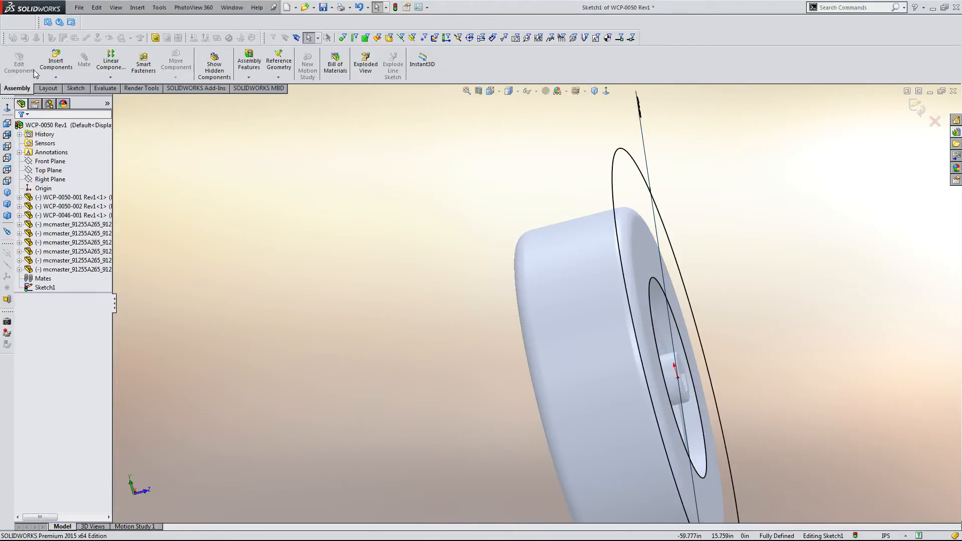
pyautogui.moveTo(794, 144)
pyautogui.mouseDown(button='middle')
pyautogui.moveTo(599, 178)
pyautogui.moveTo(558, 215)
pyautogui.moveTo(360, 145)
pyautogui.mouseUp(button='middle')
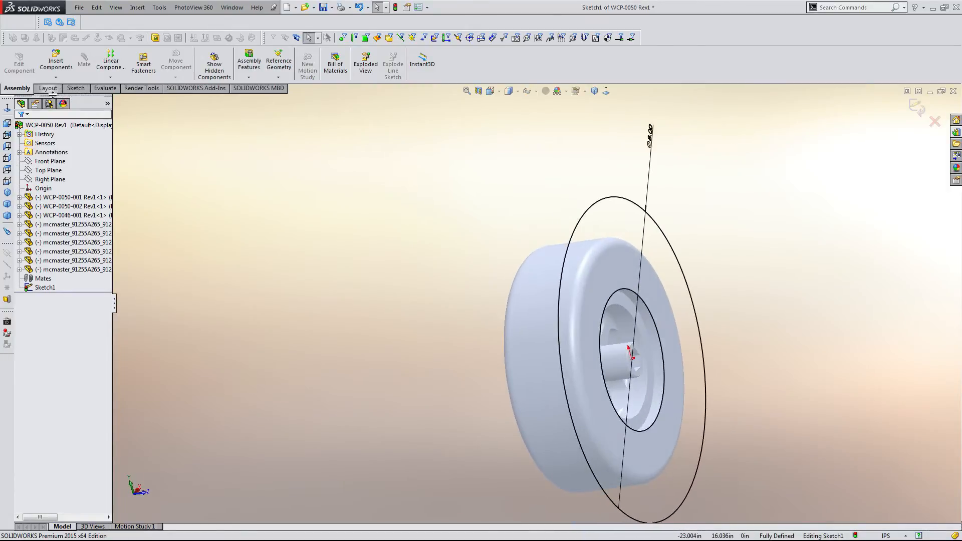
pyautogui.click(74, 91)
pyautogui.click(18, 89)
pyautogui.click(935, 121)
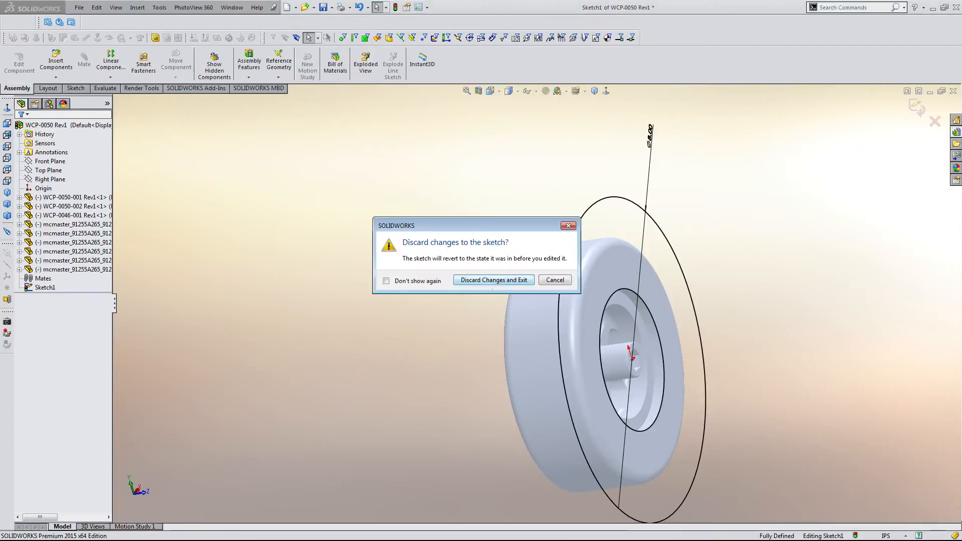
pyautogui.click(492, 280)
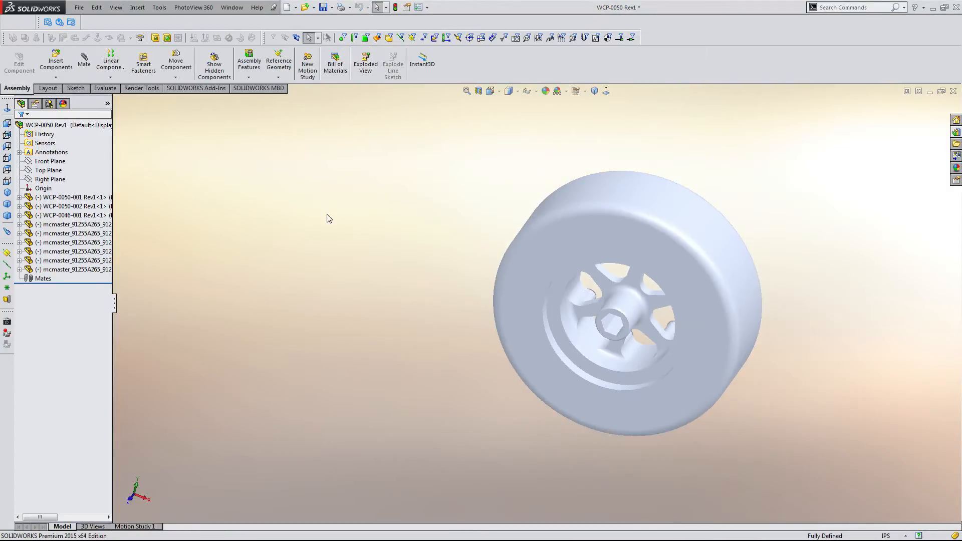
# - Start saving the wheel assembly and choose the wheels folder inside library2016 as its destination
pyautogui.hotkey('ctrl', 's')
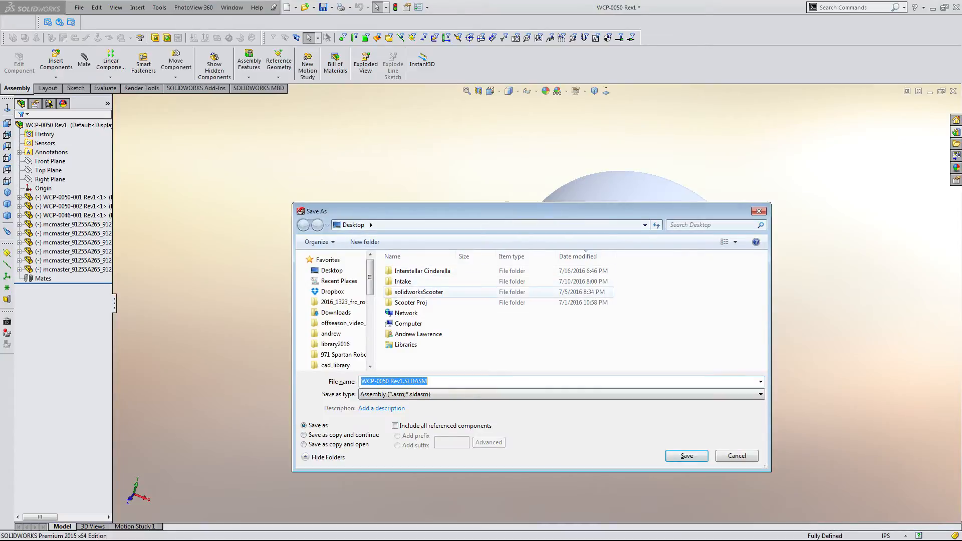
pyautogui.click(343, 354)
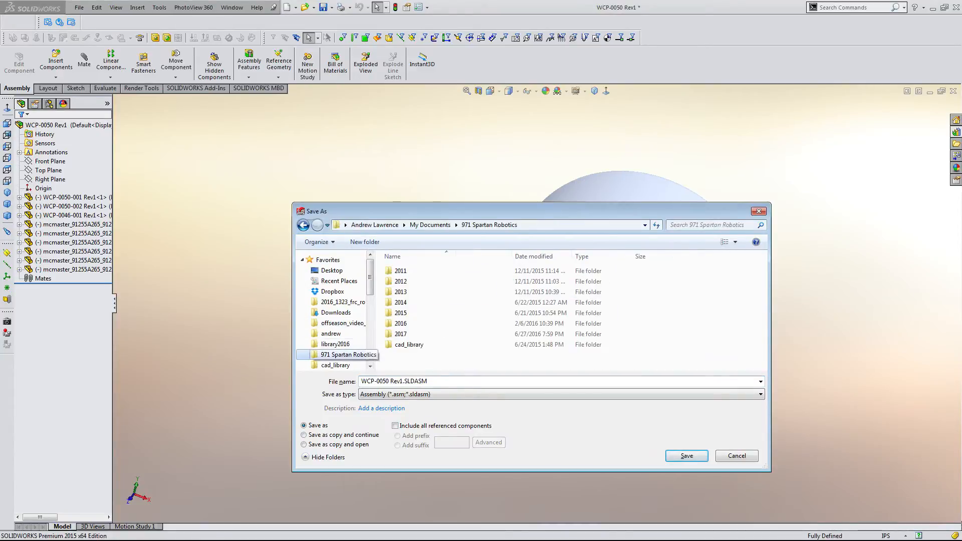
pyautogui.click(335, 344)
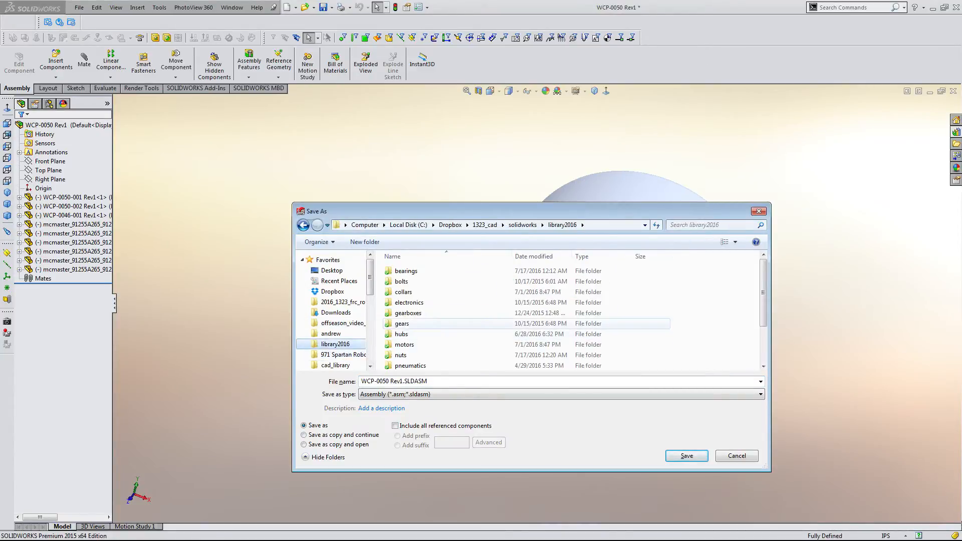
pyautogui.click(420, 333)
pyautogui.scroll(-2, 421, 333)
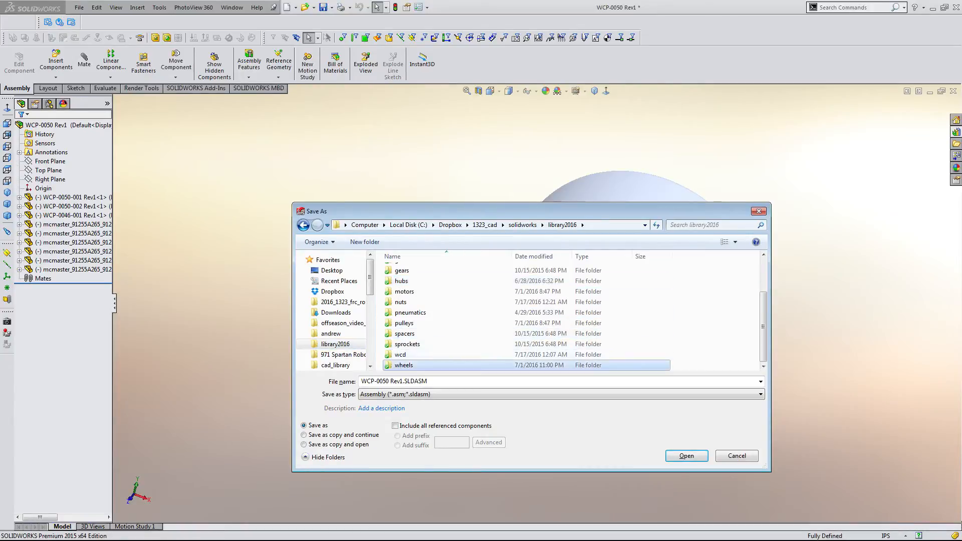
pyautogui.doubleClick(404, 365)
# - Set the save format to Part (*.prt;*.sldprt)
pyautogui.click(760, 395)
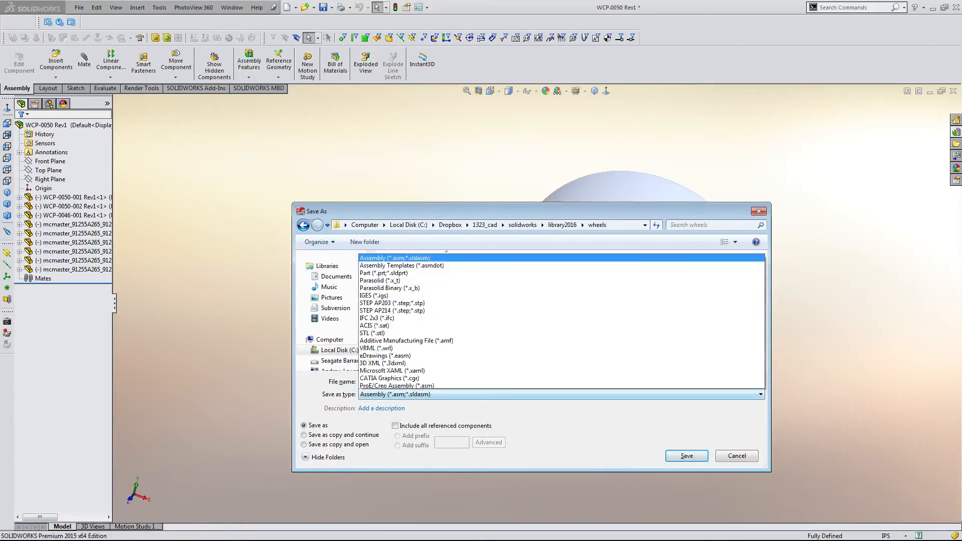
pyautogui.press('Up')
pyautogui.press('Up')
pyautogui.press('Up')
pyautogui.press('Up')
pyautogui.press('Up')
pyautogui.press('Up')
pyautogui.press('Up')
pyautogui.press('Up')
pyautogui.press('Up')
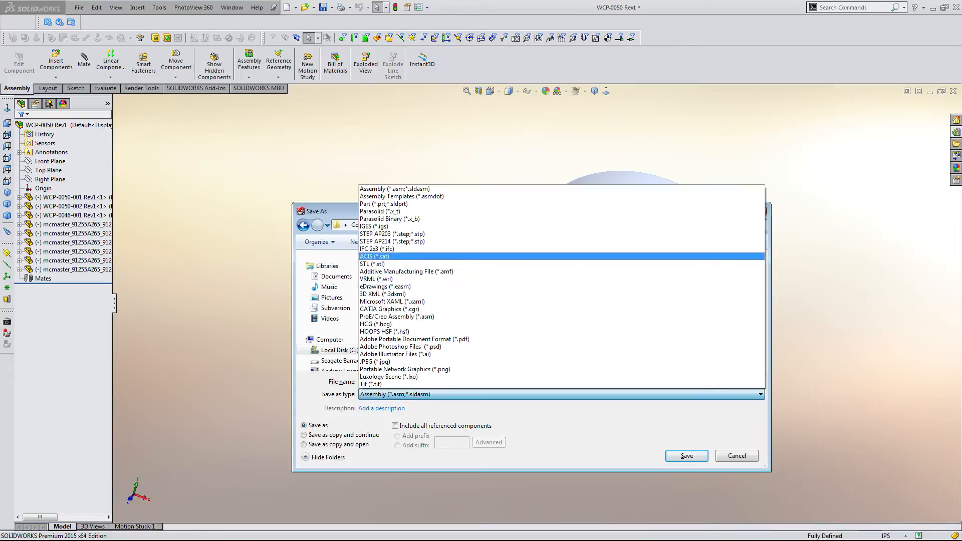
pyautogui.click(425, 204)
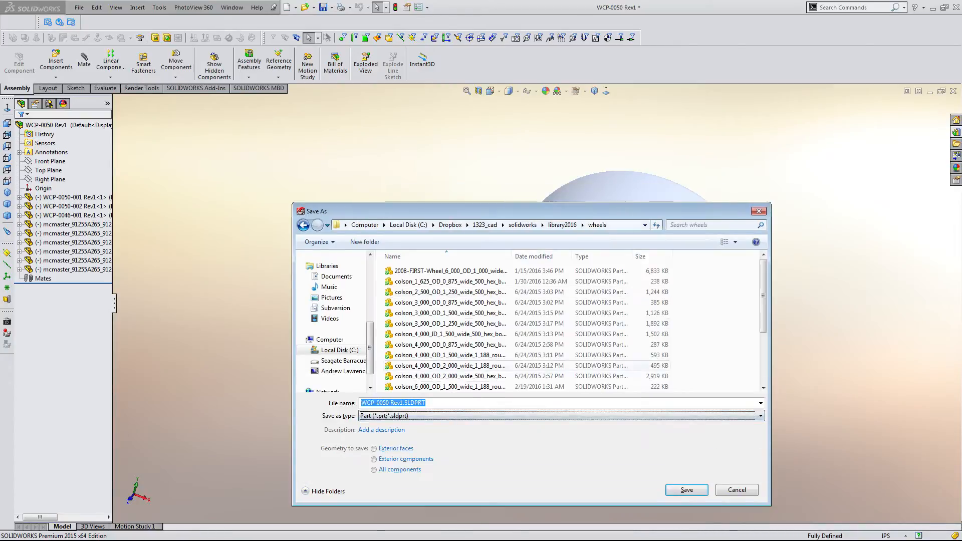
pyautogui.click(426, 415)
pyautogui.click(426, 416)
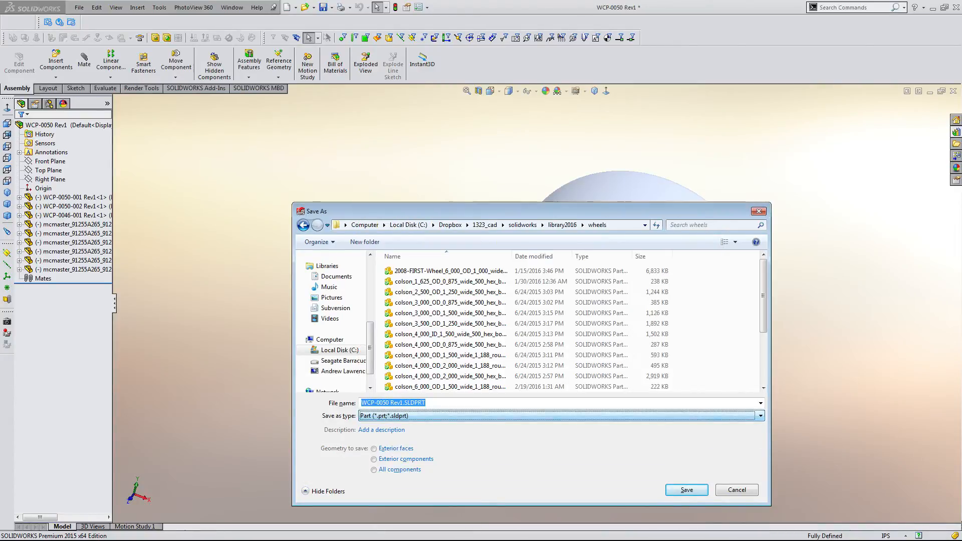
# - Name the wheel file Pneumatic_6_000_OD_WCP-0050.SLDPRT and copy that file name
pyautogui.click(426, 403)
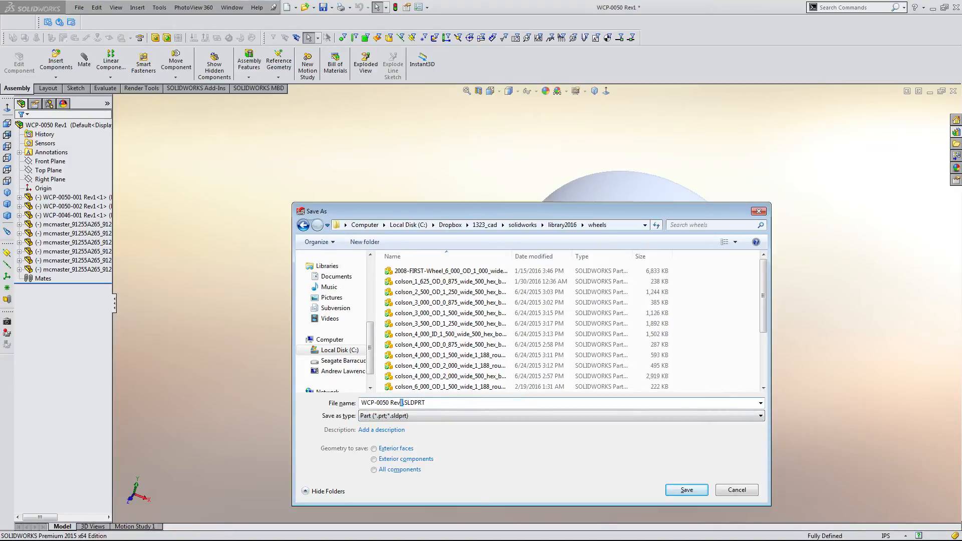
pyautogui.press('BackSpace')
pyautogui.write('P')
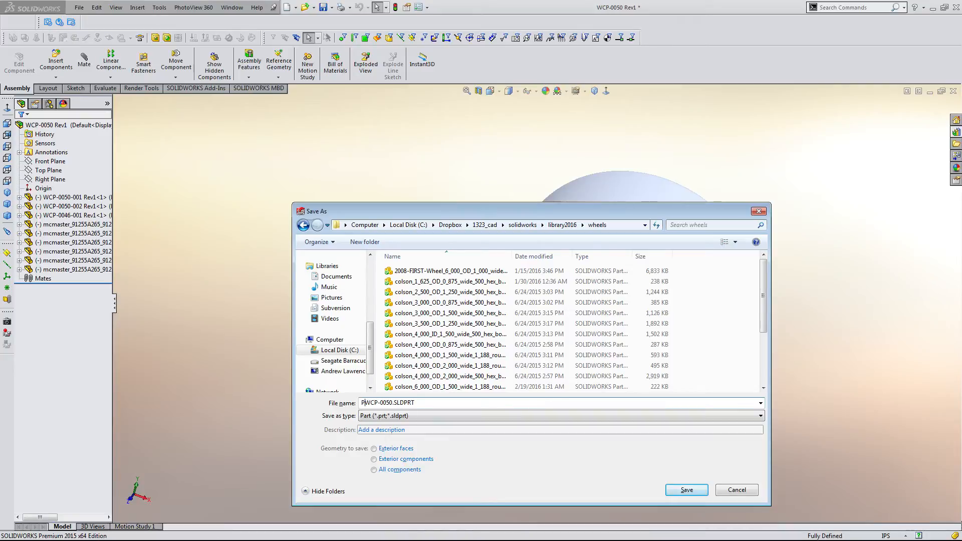
pyautogui.write('neumatic_6_000_')
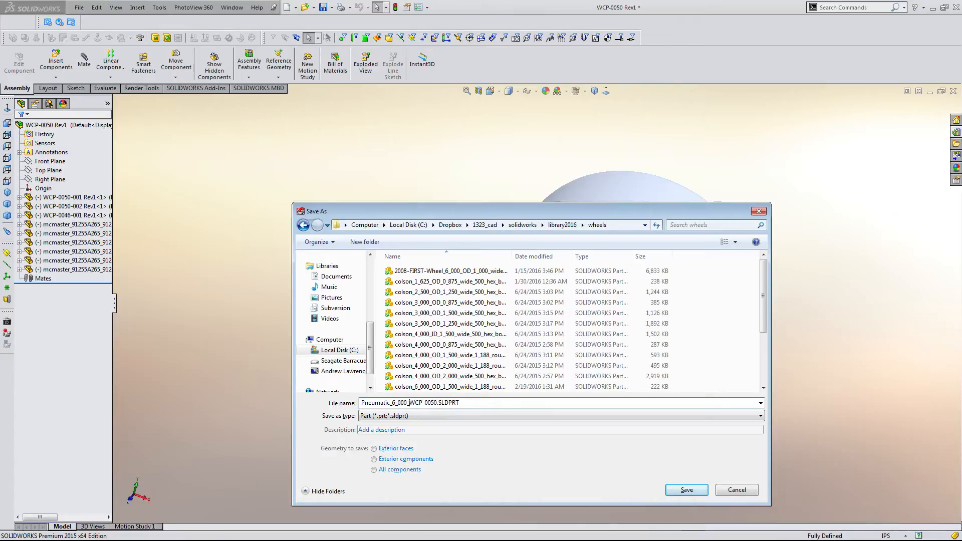
pyautogui.write('OD_')
pyautogui.hotkey('ctrl', 'a')
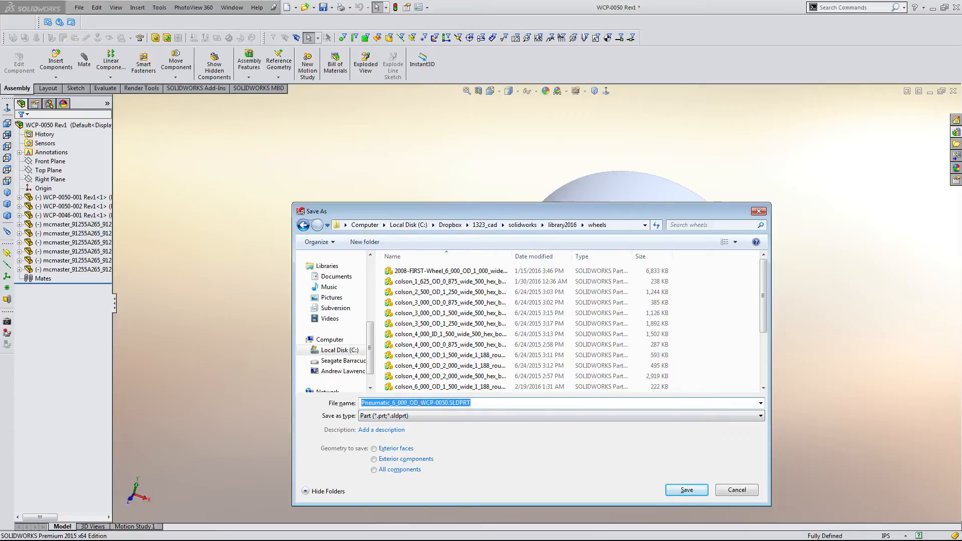
pyautogui.rightClick(463, 402)
pyautogui.click(501, 434)
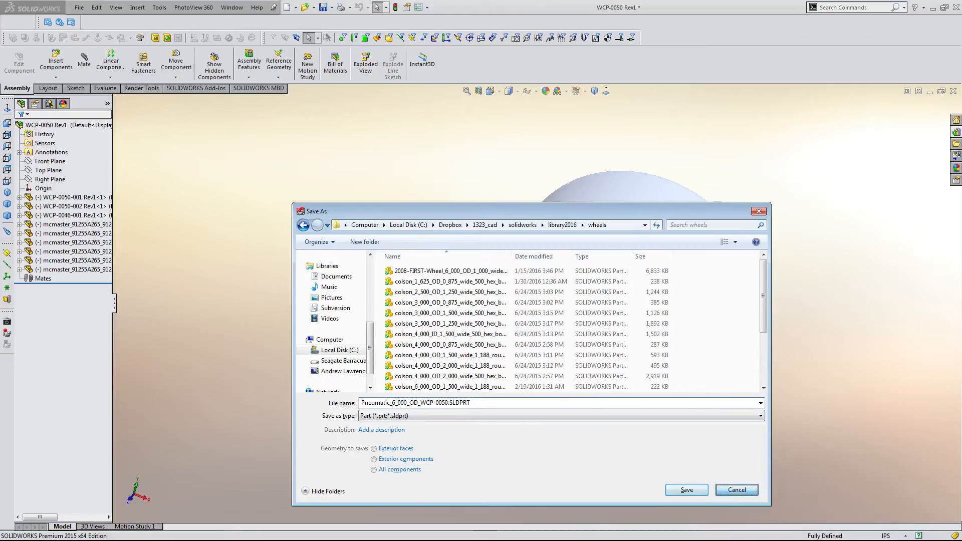
# - Cancel the save and measure the tire's width between its two side faces
pyautogui.click(736, 490)
pyautogui.click(675, 284)
pyautogui.moveTo(674, 283); pyautogui.dragTo(551, 343, button='middle')
pyautogui.keyDown('ctrl'); pyautogui.click(613, 203); pyautogui.keyUp('ctrl')
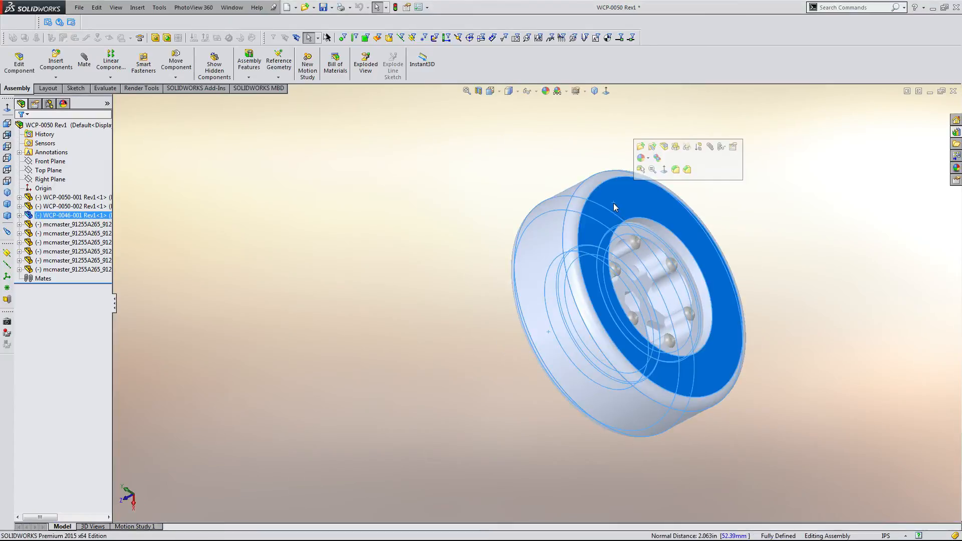
pyautogui.click(476, 212)
pyautogui.moveTo(476, 212); pyautogui.dragTo(664, 223, button='middle')
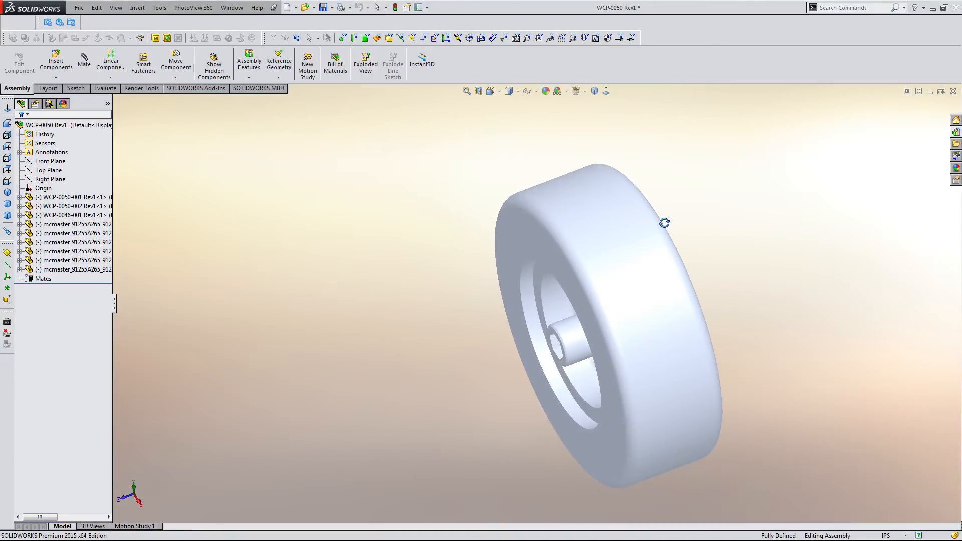
pyautogui.scroll(-1, 664, 223)
pyautogui.scroll(4, 245, 321)
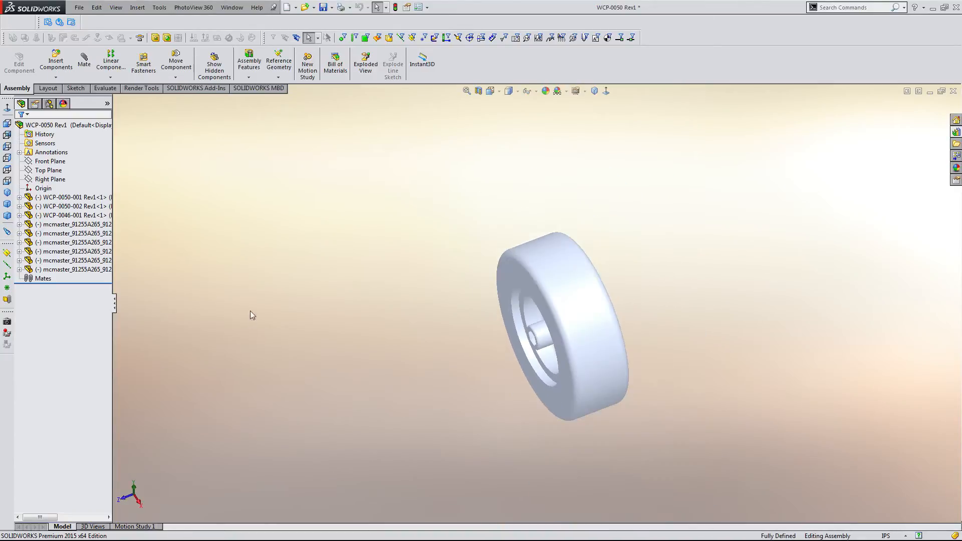
# - Start saving the wheel assembly again, reuse the copied name and extend it to Pneumatic_6_000_OD_2_WCP-0050
pyautogui.click(79, 7)
pyautogui.click(101, 91)
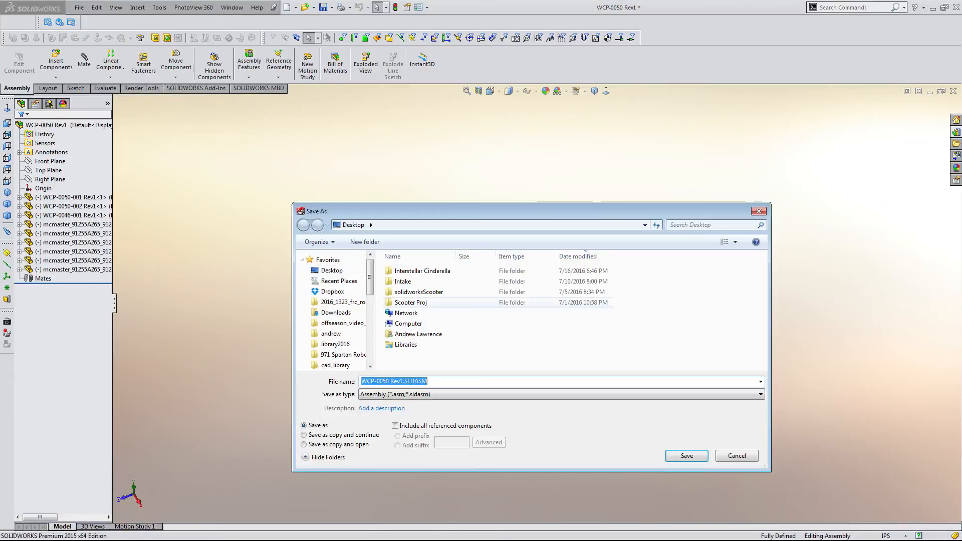
pyautogui.press('End')
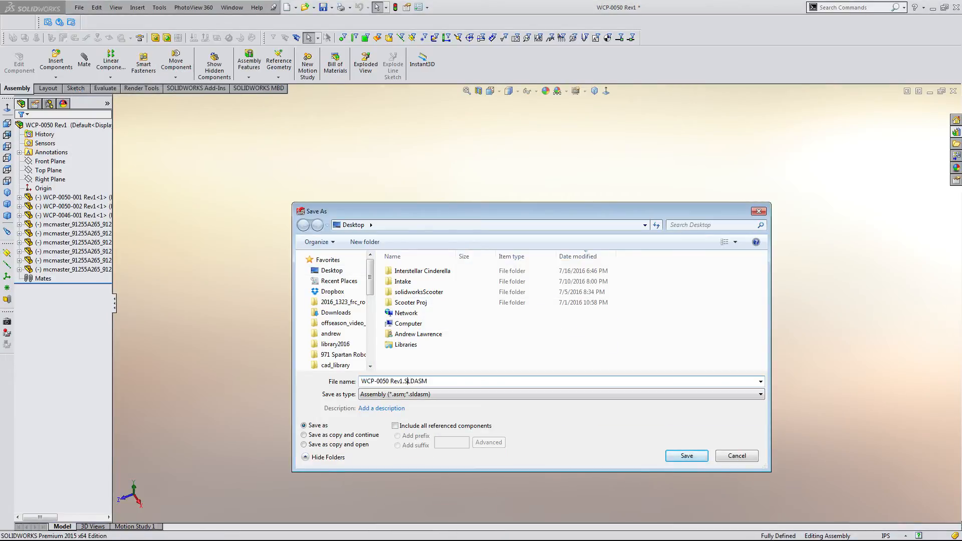
pyautogui.hotkey('shift', 'Left')
pyautogui.hotkey('shift', 'Left')
pyautogui.hotkey('shift', 'Left')
pyautogui.hotkey('shift', 'Left')
pyautogui.hotkey('shift', 'Left')
pyautogui.hotkey('shift', 'Left')
pyautogui.hotkey('shift', 'Left')
pyautogui.hotkey('shift', 'Left')
pyautogui.hotkey('shift', 'Left')
pyautogui.hotkey('shift', 'Left')
pyautogui.hotkey('shift', 'Left')
pyautogui.hotkey('ctrl', 'v')
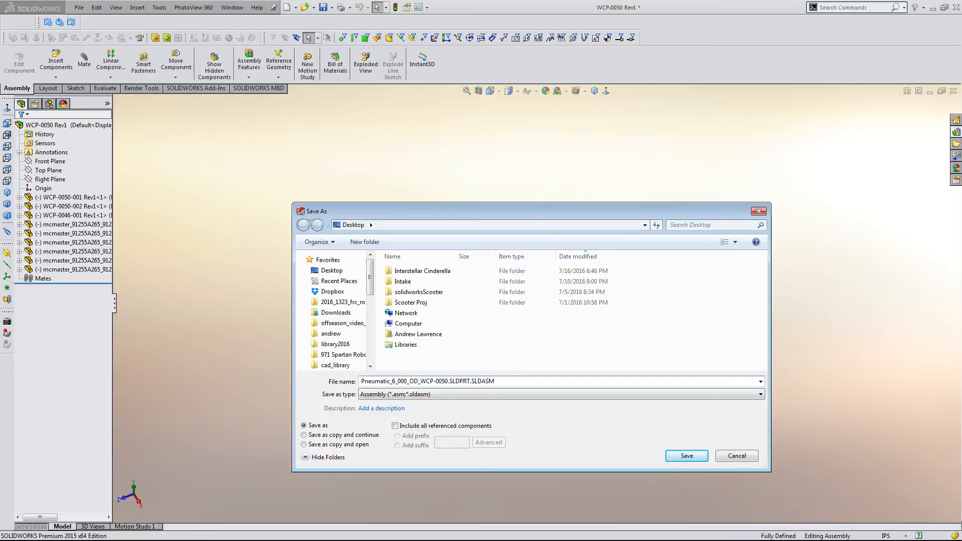
pyautogui.write('+')
pyautogui.press('BackSpace')
pyautogui.write('_')
pyautogui.press('BackSpace')
pyautogui.write('_2')
# - Choose the wheels folder inside library2016 as destination and Part (*.prt;*.sldprt) as the file format
pyautogui.click(335, 343)
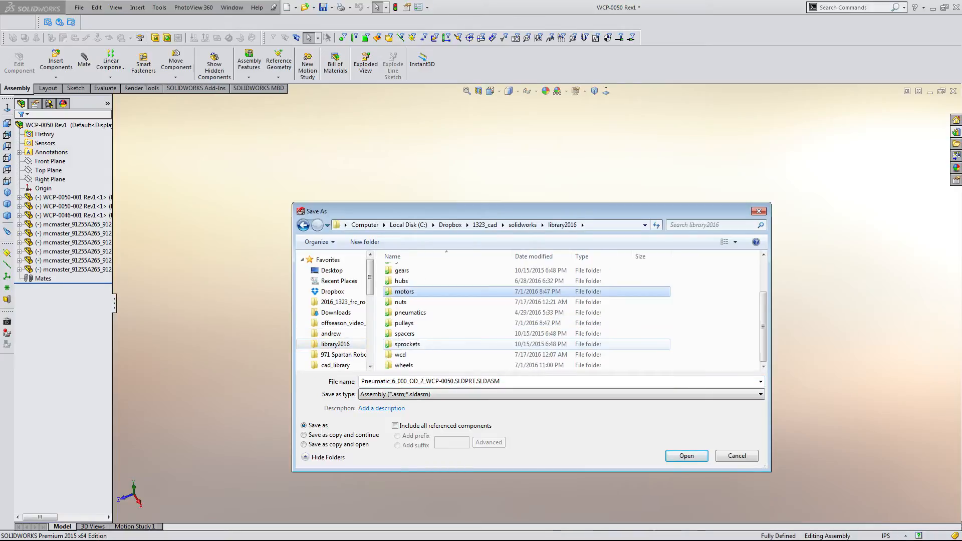
pyautogui.doubleClick(404, 365)
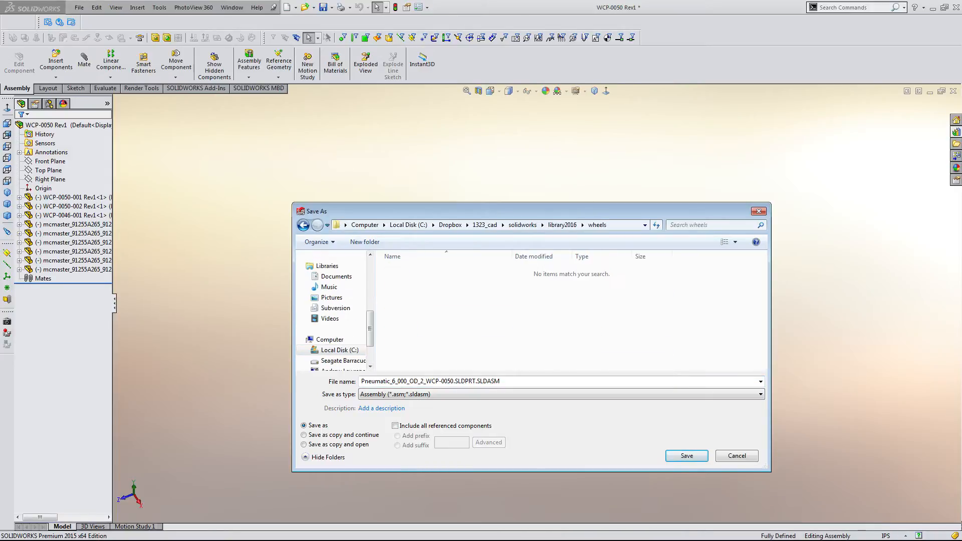
pyautogui.click(450, 394)
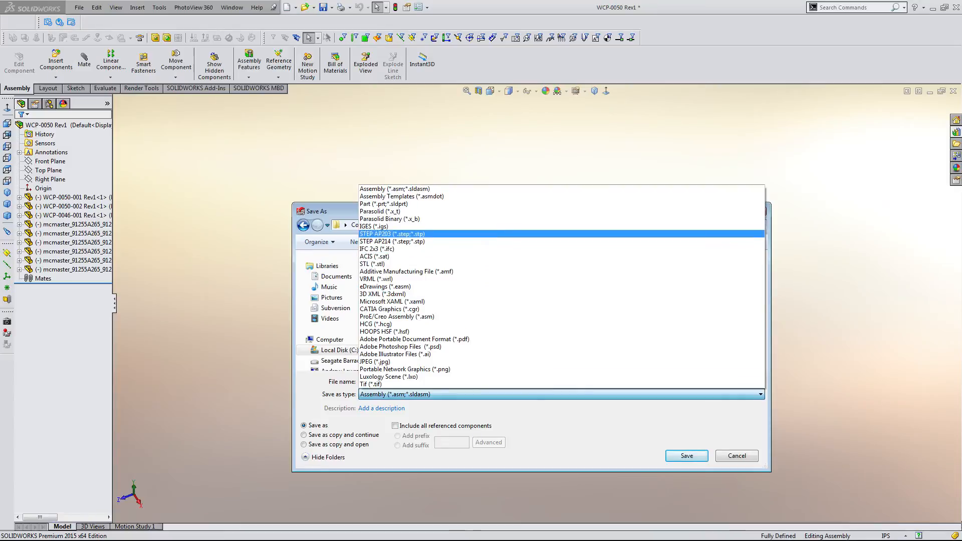
pyautogui.click(382, 203)
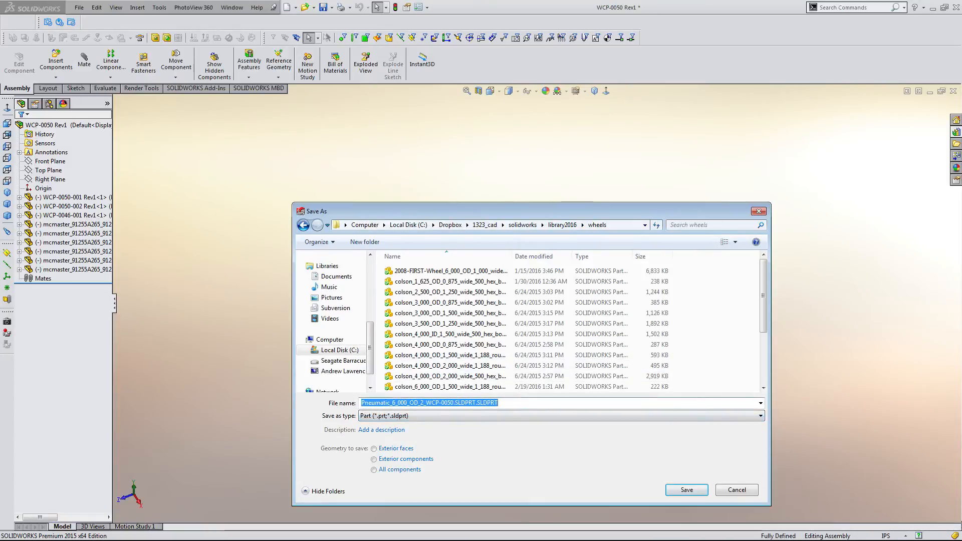
# - Complete the file name as Pneumatic_6_000_OD_2_063_wide_500_hex_bore__WCP-0050 and save the wheel
pyautogui.click(498, 403)
pyautogui.press('Left')
pyautogui.press('Left')
pyautogui.press('Left')
pyautogui.press('Left')
pyautogui.press('Left')
pyautogui.press('Left')
pyautogui.press('Left')
pyautogui.press('Left')
pyautogui.press('Left')
pyautogui.press('Left')
pyautogui.press('Left')
pyautogui.press('Left')
pyautogui.press('Left')
pyautogui.press('Left')
pyautogui.press('Left')
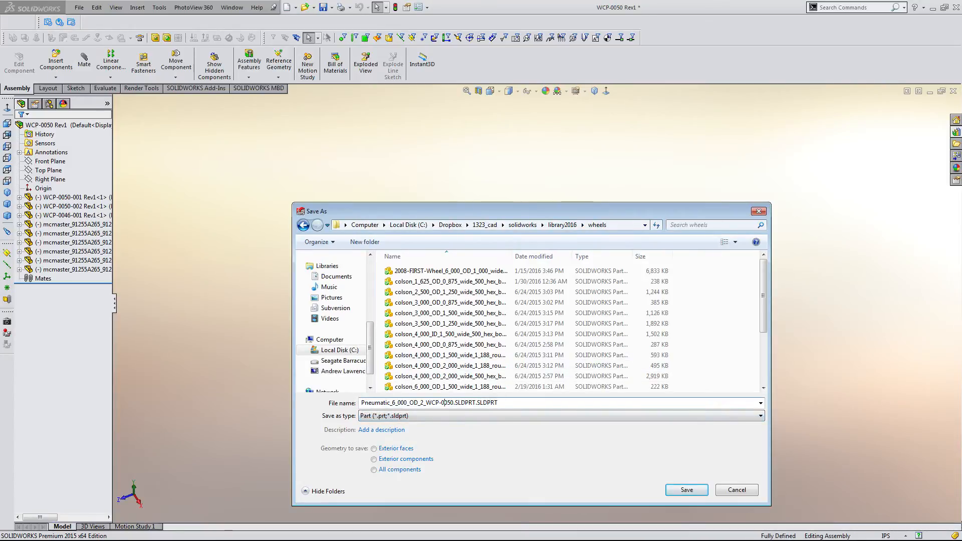
pyautogui.write('_')
pyautogui.write('063_wi')
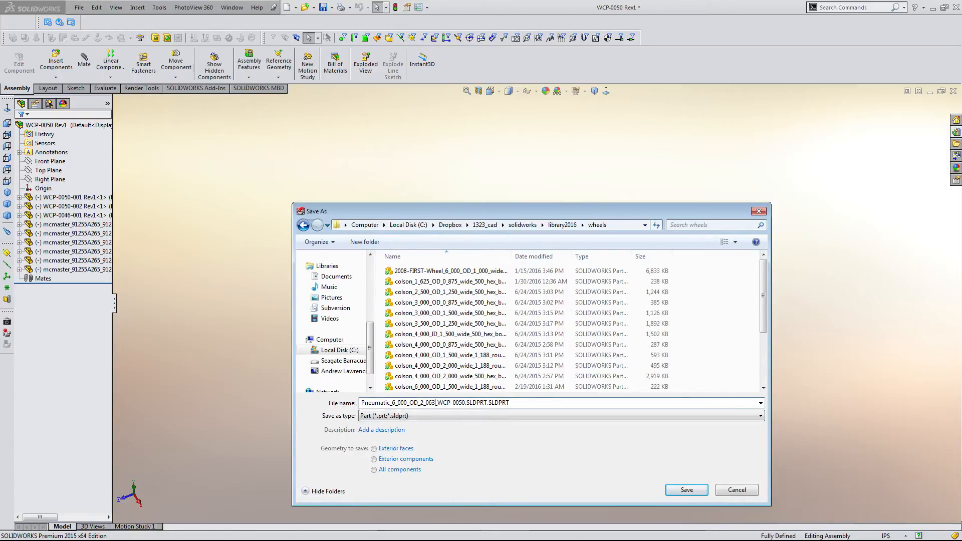
pyautogui.write('de')
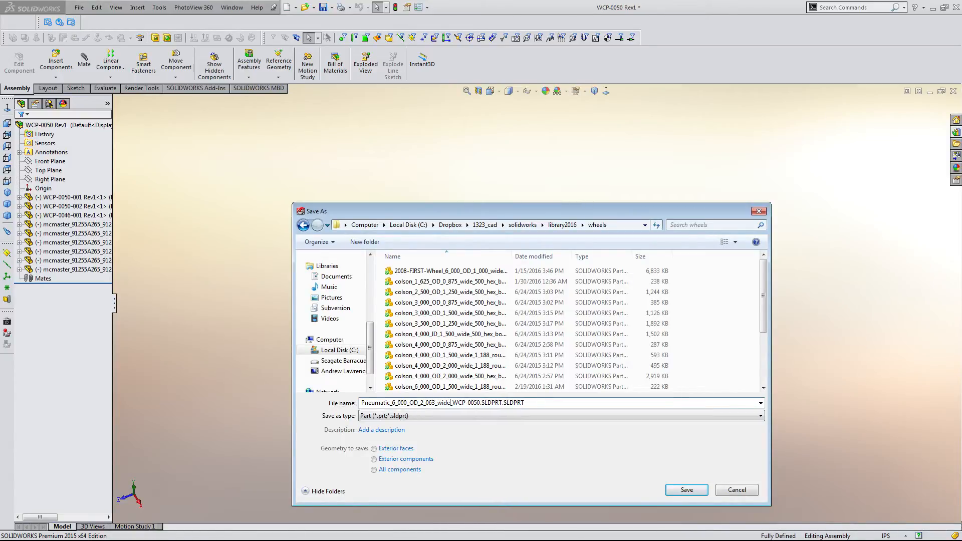
pyautogui.write('_500_hex_bore')
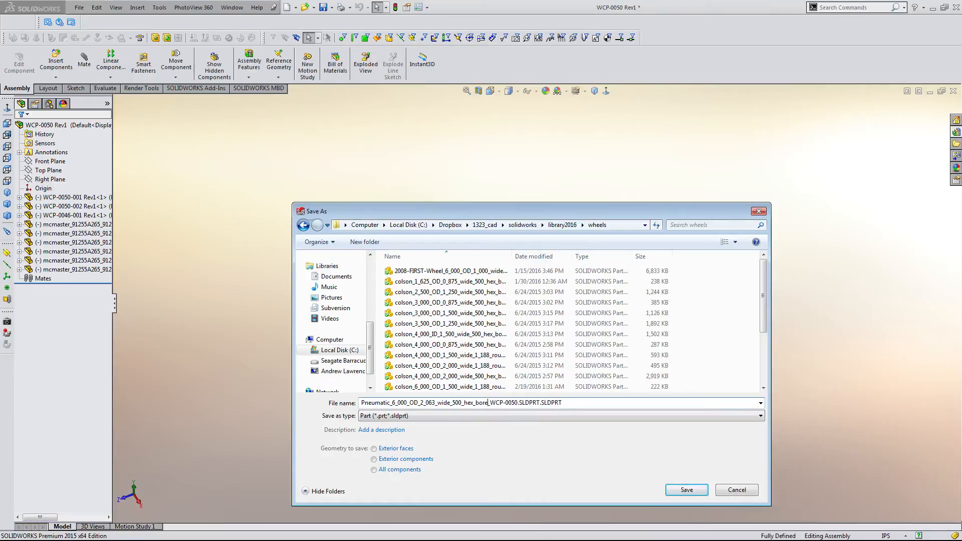
pyautogui.write('__')
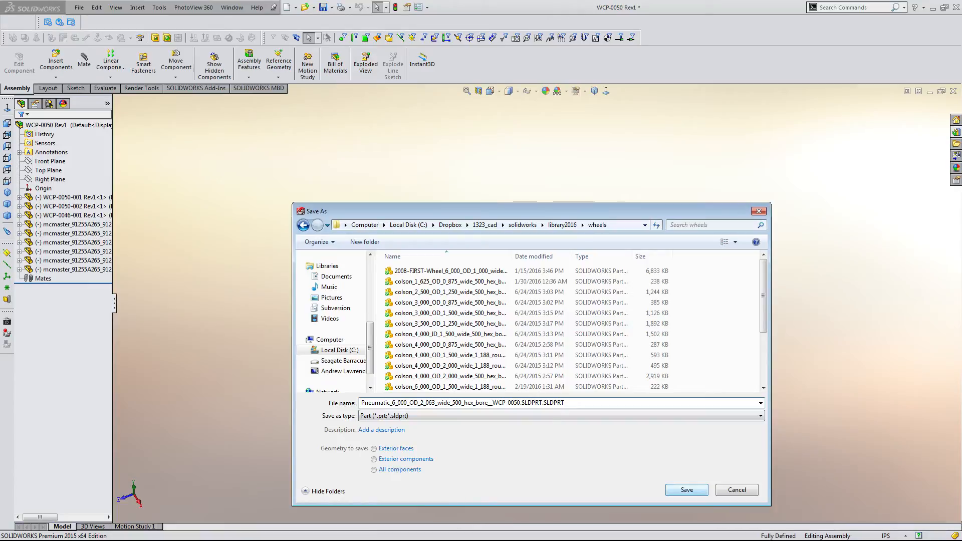
pyautogui.click(684, 490)
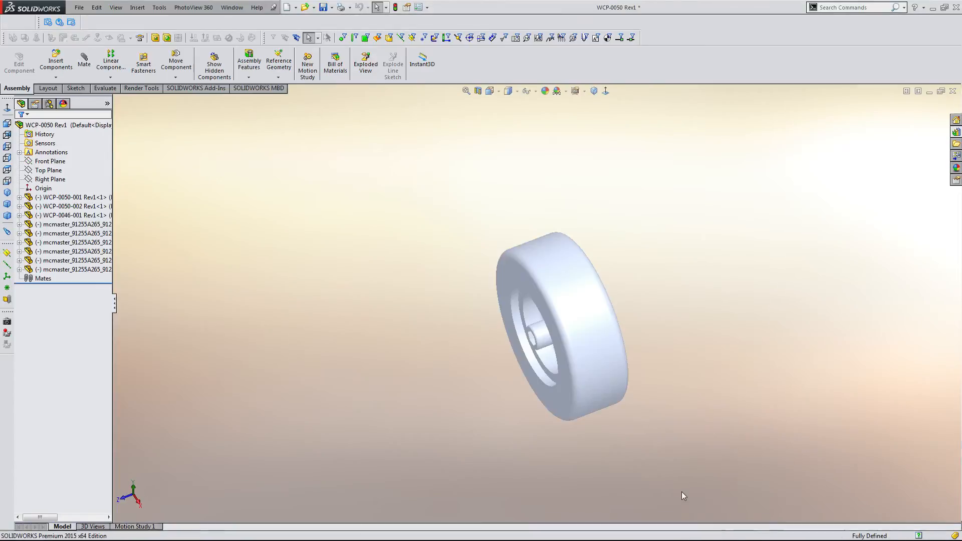
pyautogui.scroll(-5, 606, 311)
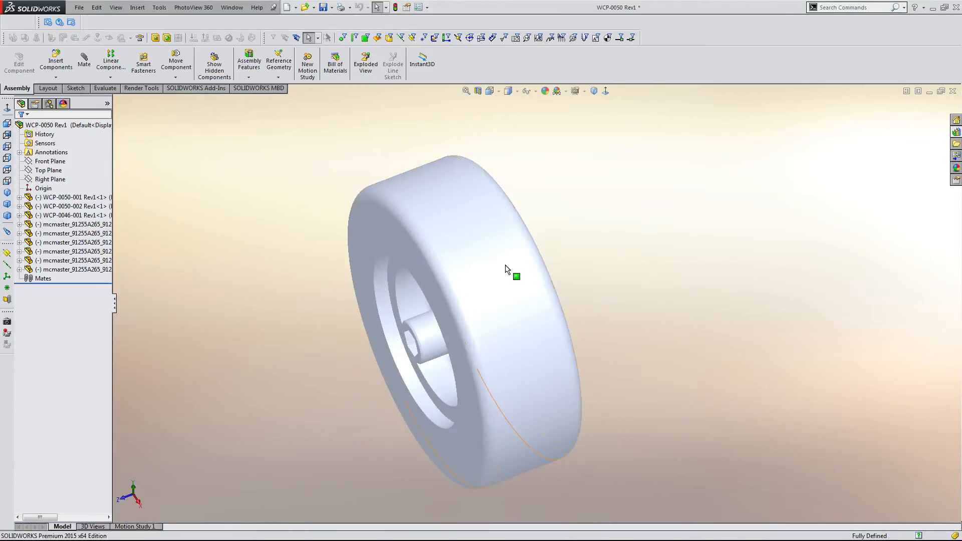
pyautogui.moveTo(505, 265); pyautogui.dragTo(404, 292, button='middle')
pyautogui.click(435, 239)
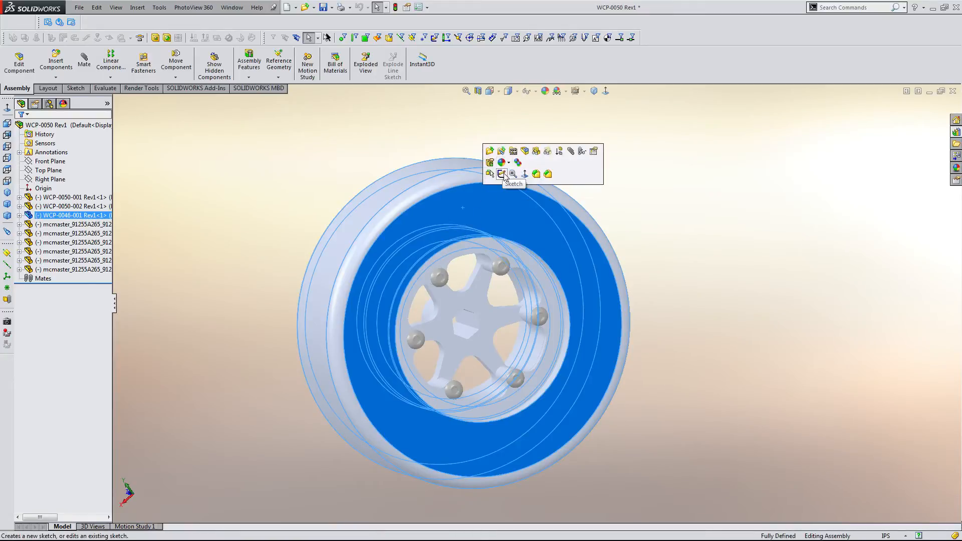
pyautogui.click(303, 181)
# - Close the WCP-0050 Rev1 wheel assembly
pyautogui.click(79, 7)
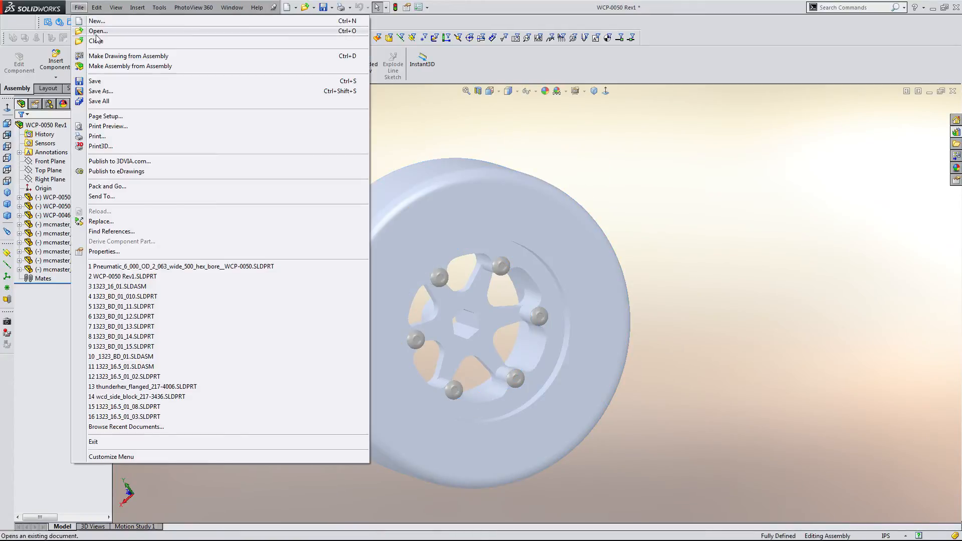
pyautogui.click(92, 41)
pyautogui.click(433, 284)
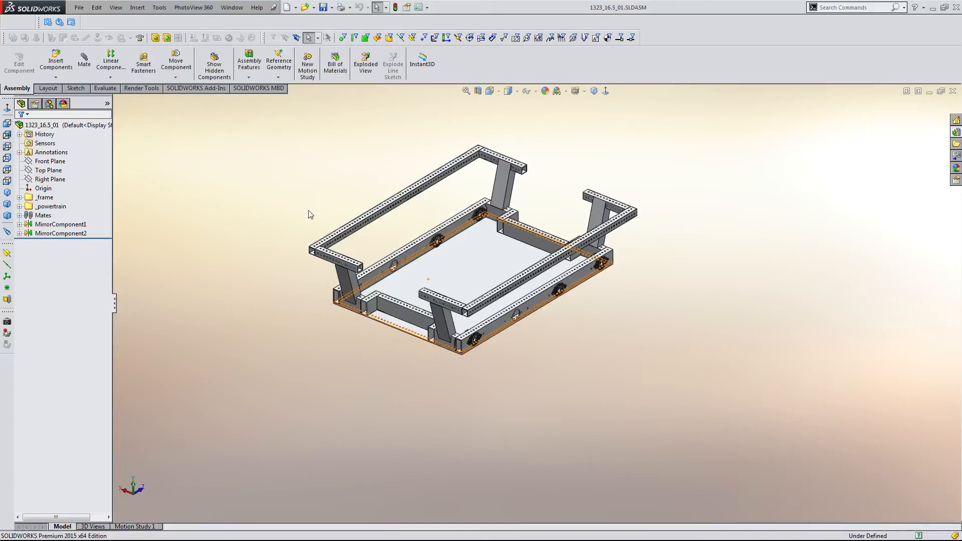
# - Open the saved Pneumatic_6_000_OD_2_063_wide_500_hex_bore__WCP-0050 part from the wheels folder, declining feature recognition
pyautogui.click(79, 7)
pyautogui.click(93, 29)
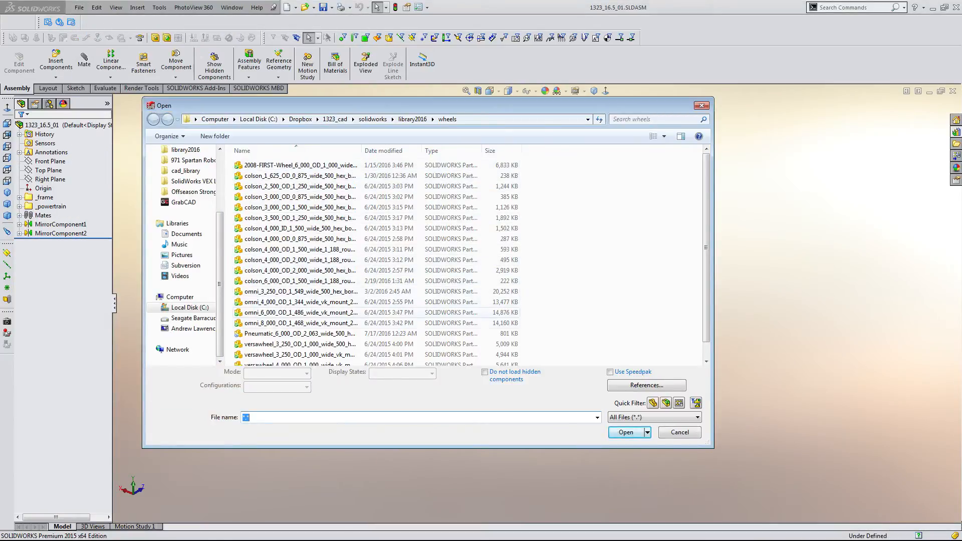
pyautogui.click(300, 333)
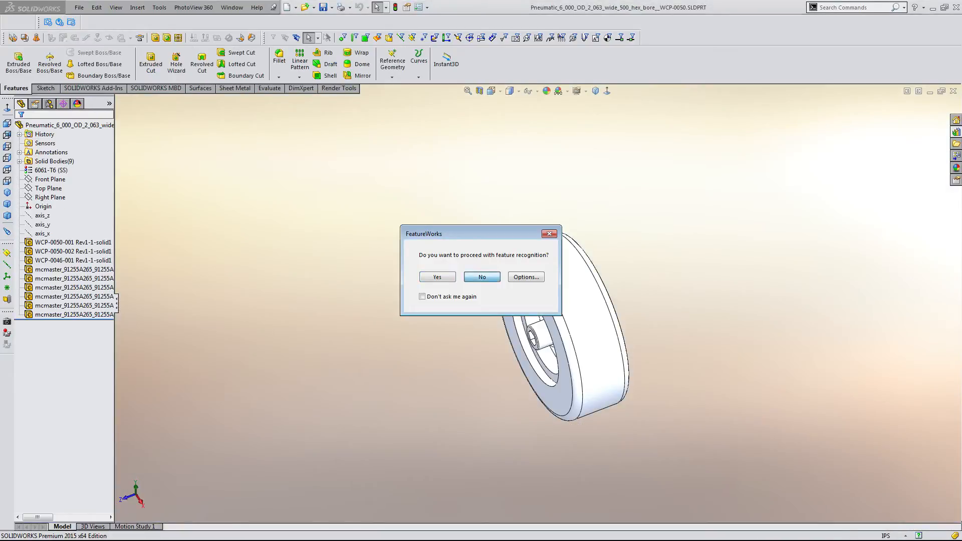
pyautogui.click(481, 276)
# - Start a sketch on the tire's side face and convert the face's inner circular edge into it
pyautogui.click(513, 273)
pyautogui.click(562, 244)
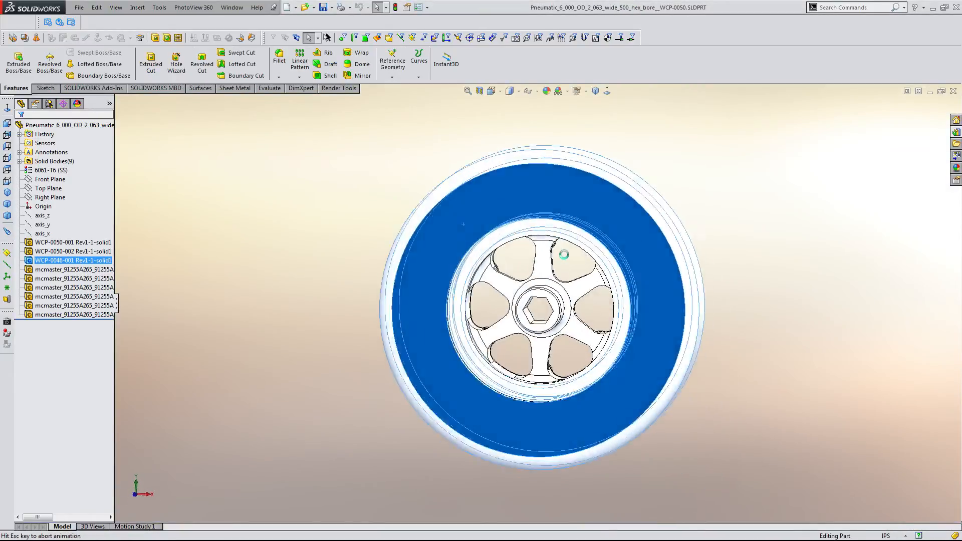
pyautogui.click(558, 214)
pyautogui.scroll(-5, 557, 213)
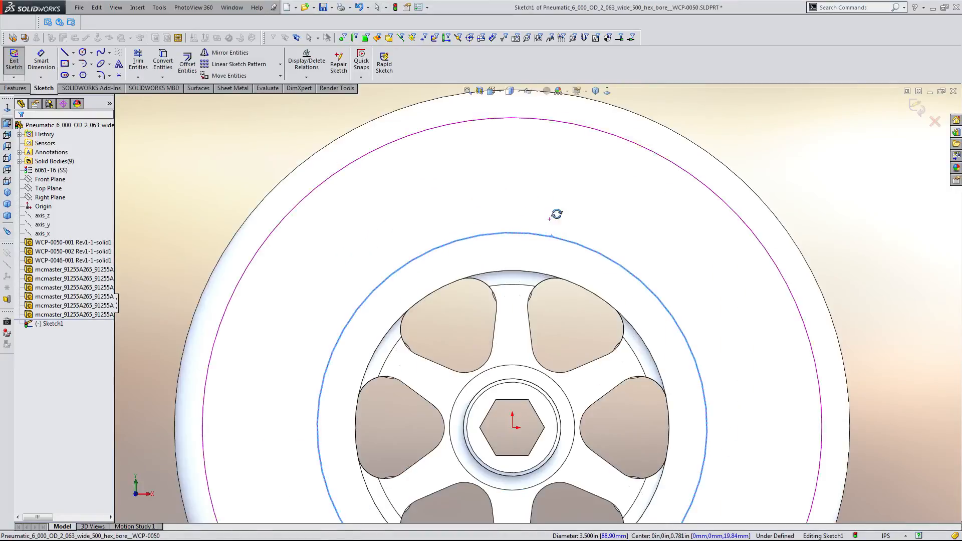
# - Draw a circle centred on the origin and dimension its diameter to 8 in
pyautogui.click(82, 52)
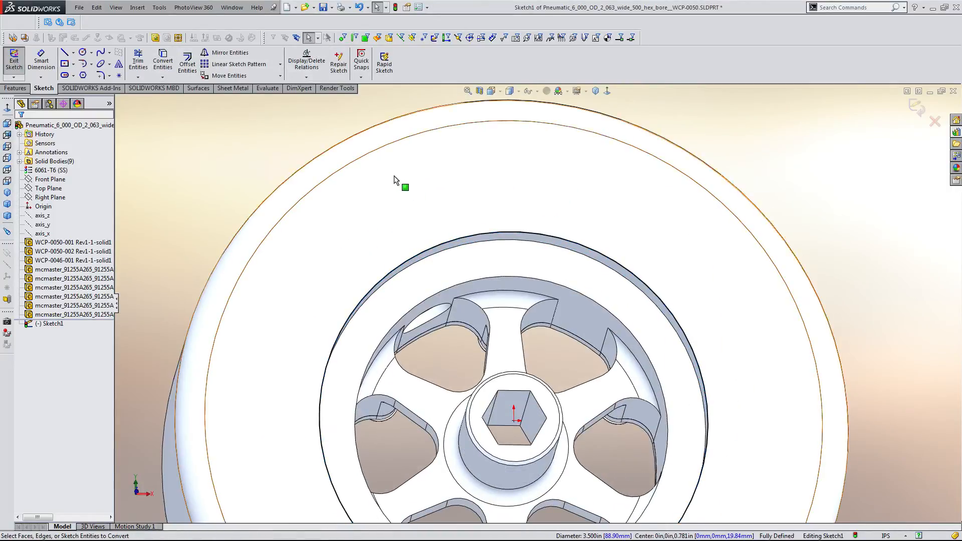
pyautogui.click(513, 420)
pyautogui.click(543, 219)
pyautogui.press('Escape')
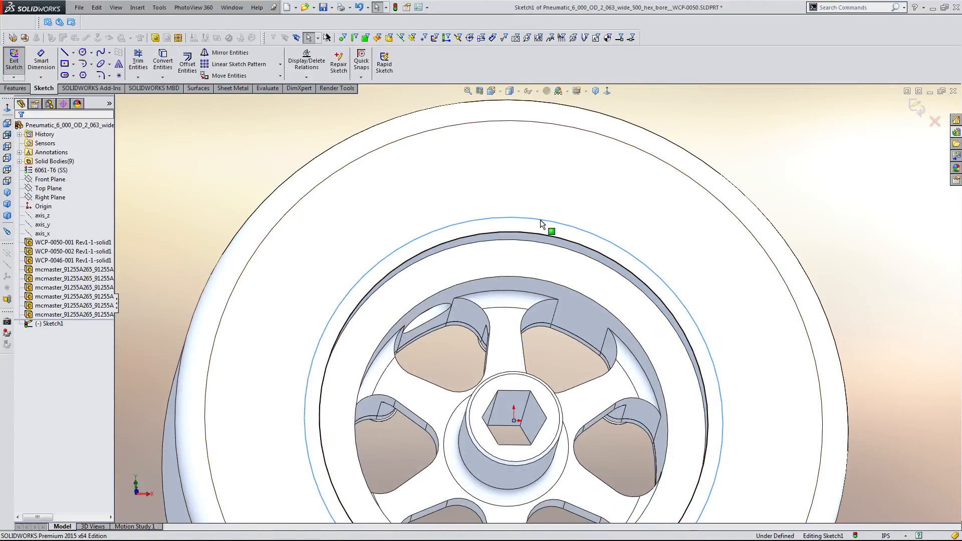
pyautogui.press('d')
pyautogui.click(544, 218)
pyautogui.click(774, 131)
pyautogui.write('8')
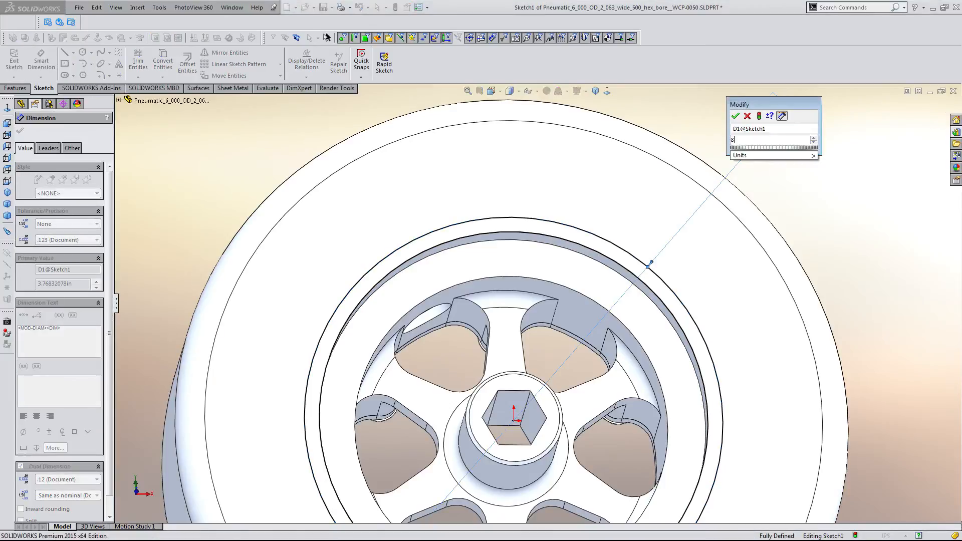
pyautogui.press('Return')
# - Extrude the 8 in ring sketch up to the tire's opposite side face, merging the result
pyautogui.scroll(4, 775, 127)
pyautogui.press('e')
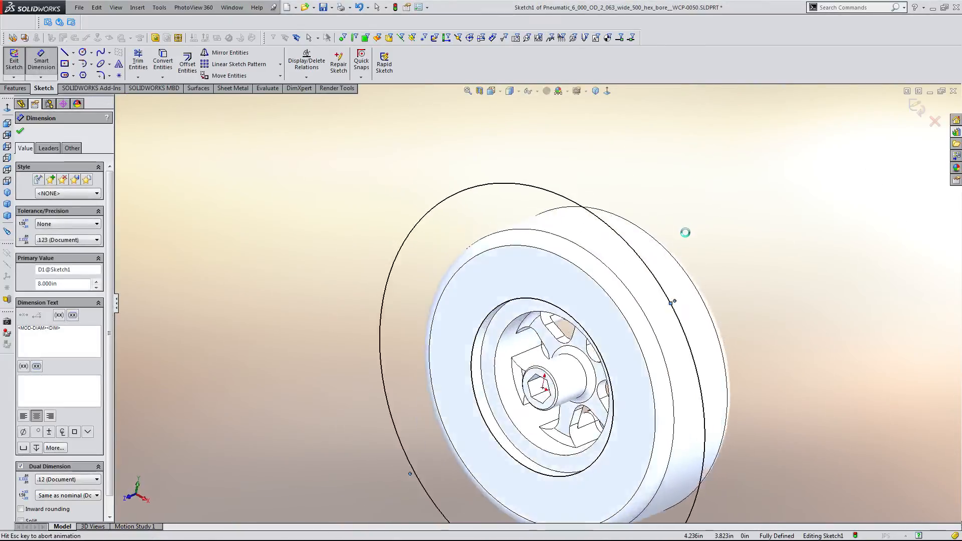
pyautogui.moveTo(685, 232); pyautogui.dragTo(188, 271, button='middle')
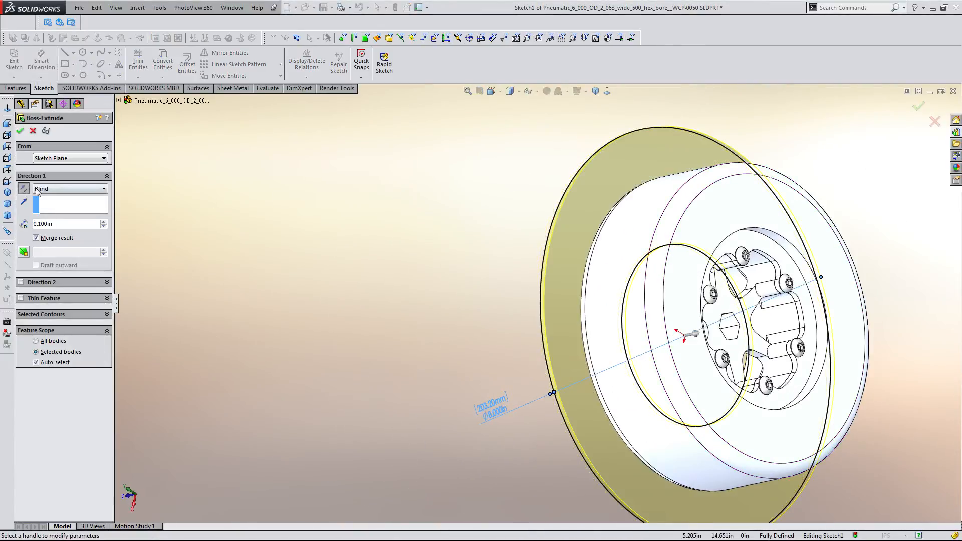
pyautogui.click(65, 189)
pyautogui.click(55, 220)
pyautogui.click(725, 185)
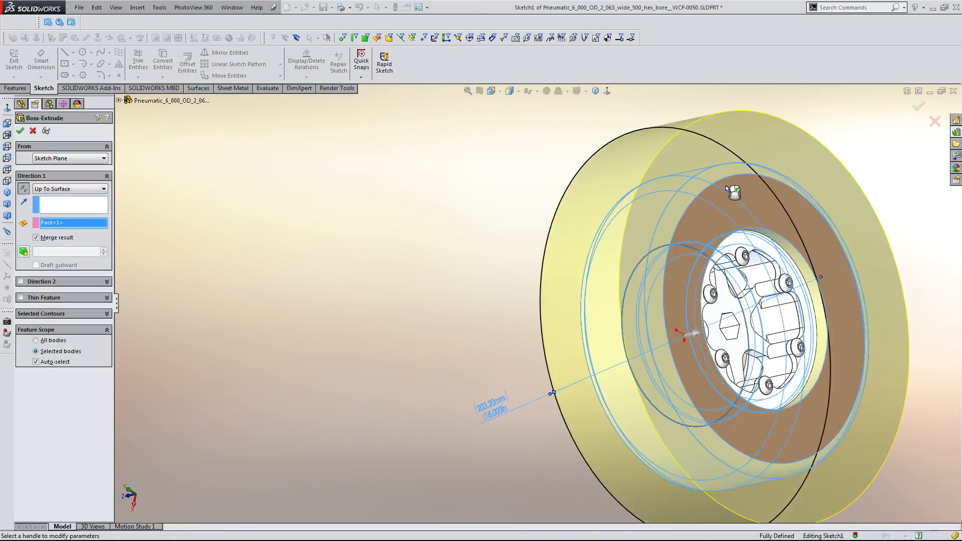
pyautogui.rightClick(725, 185)
pyautogui.click(520, 229)
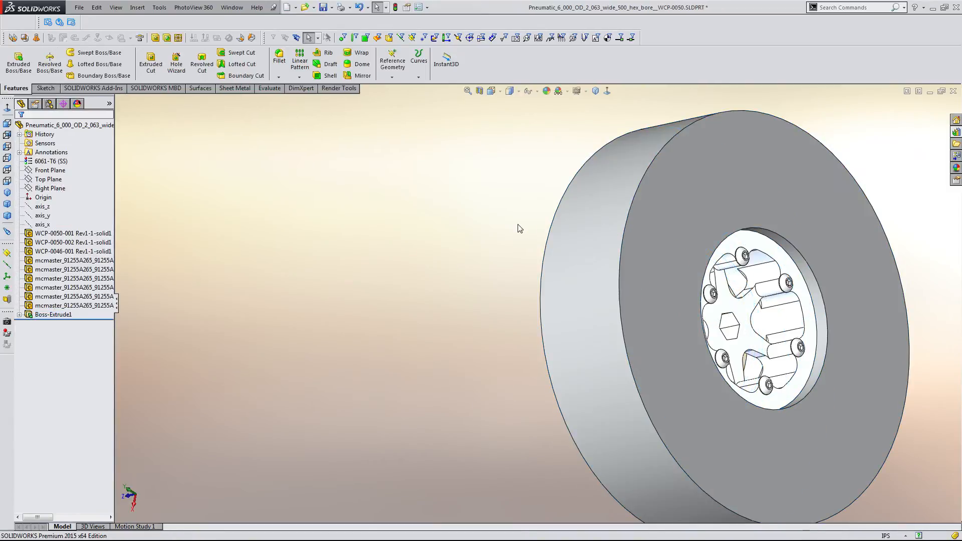
# - Fillet both outer circular edges of the enlarged tire with a 0.25 in radius
pyautogui.moveTo(518, 223); pyautogui.dragTo(520, 266, button='middle')
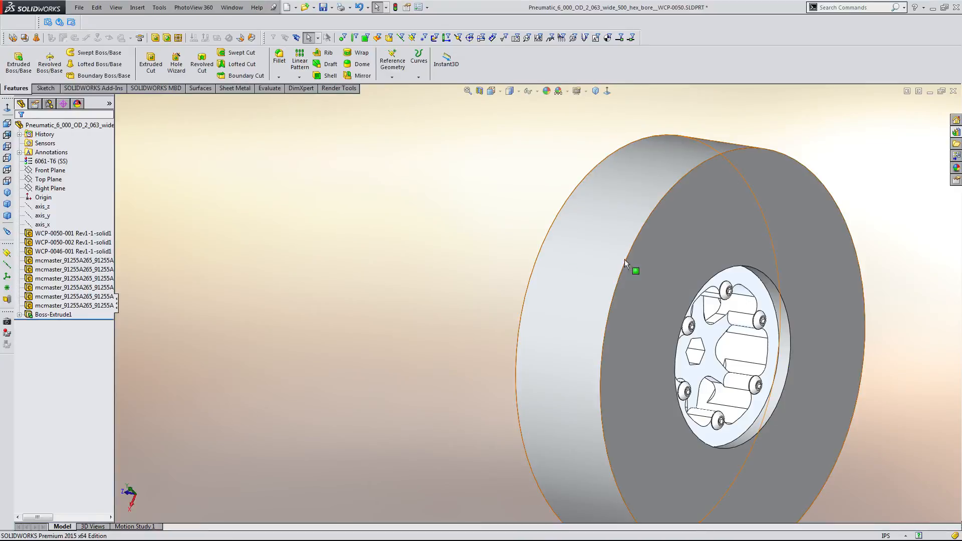
pyautogui.press('f')
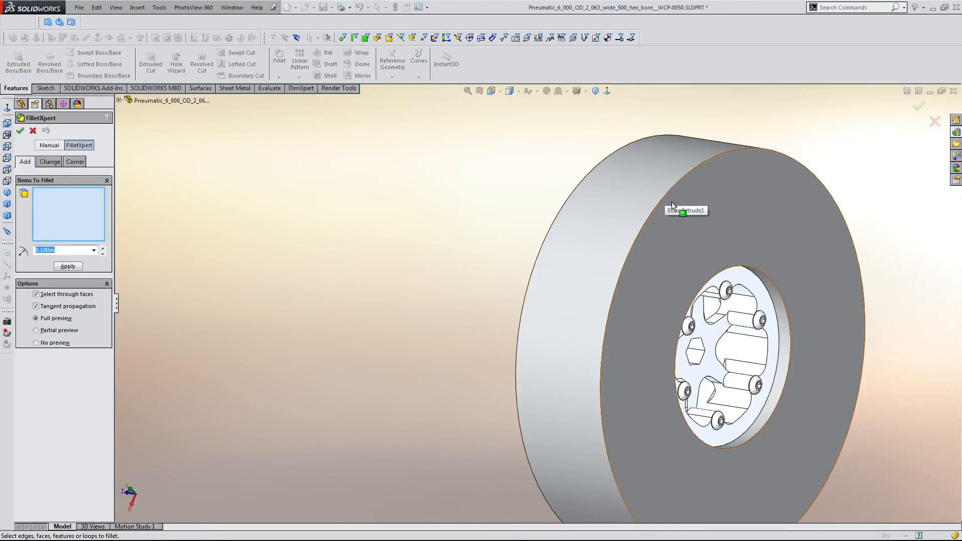
pyautogui.click(668, 205)
pyautogui.moveTo(668, 204); pyautogui.dragTo(693, 204, button='middle')
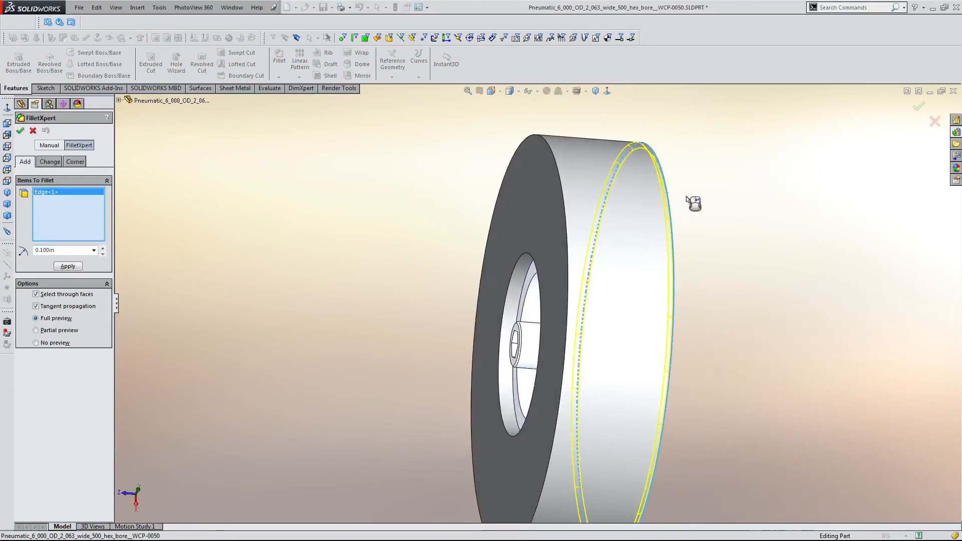
pyautogui.click(557, 186)
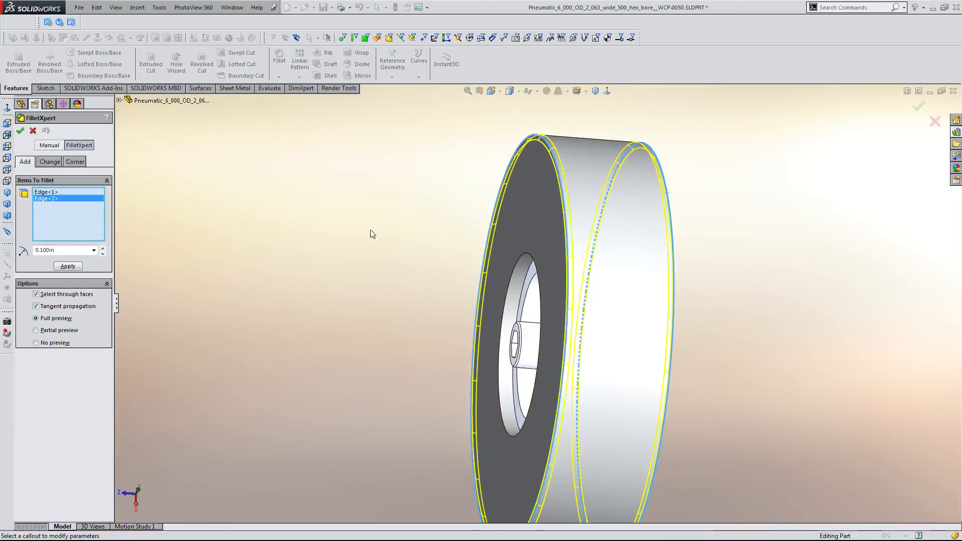
pyautogui.doubleClick(68, 250)
pyautogui.write('0.25')
pyautogui.press('Return')
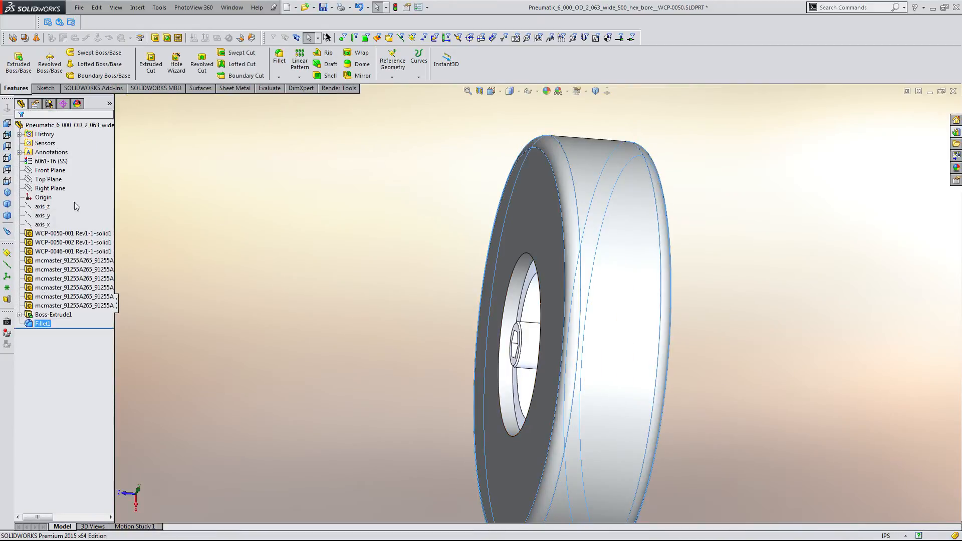
# - Check the WCP pneumatic wheel's tech specs in the browser and view the part's material options, leaving the material as is
pyautogui.rightClick(54, 161)
pyautogui.click(292, 221)
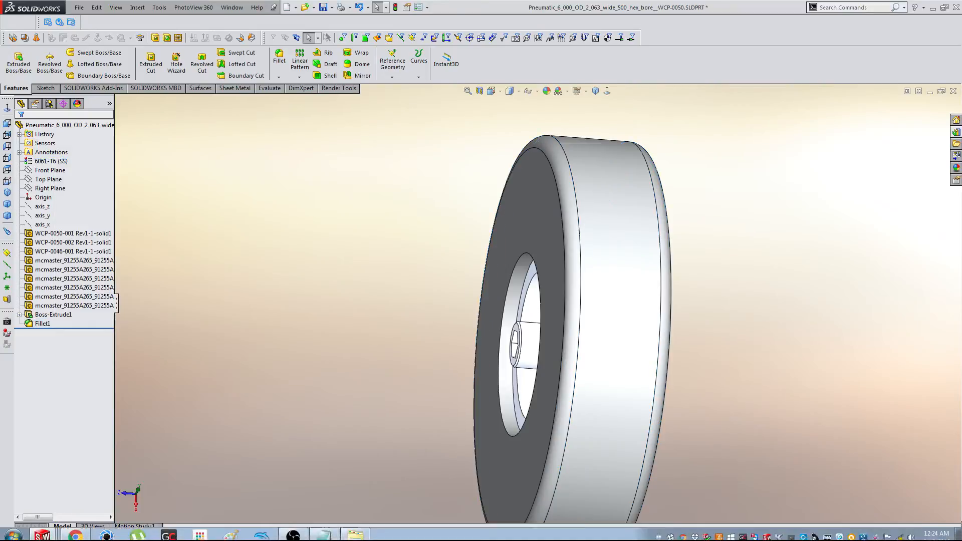
pyautogui.click(84, 534)
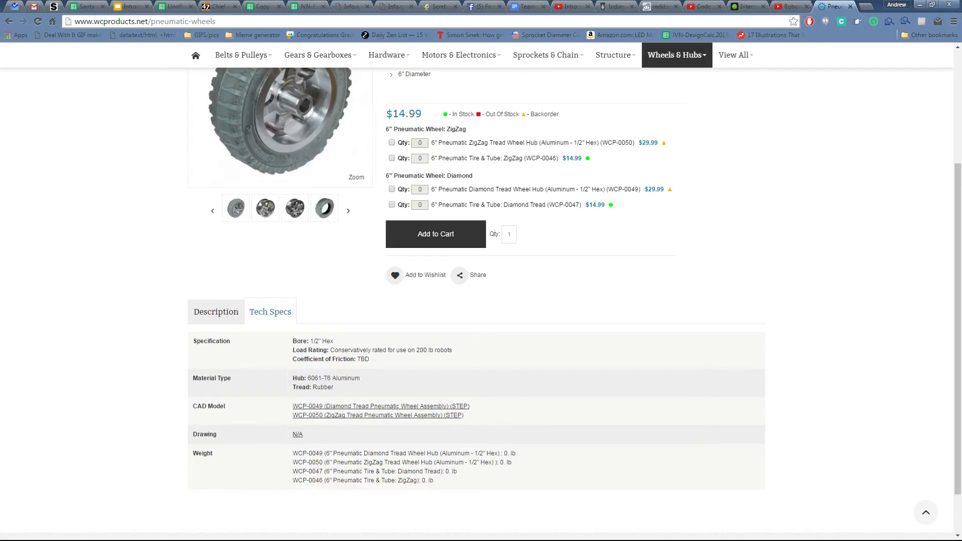
pyautogui.click(920, 4)
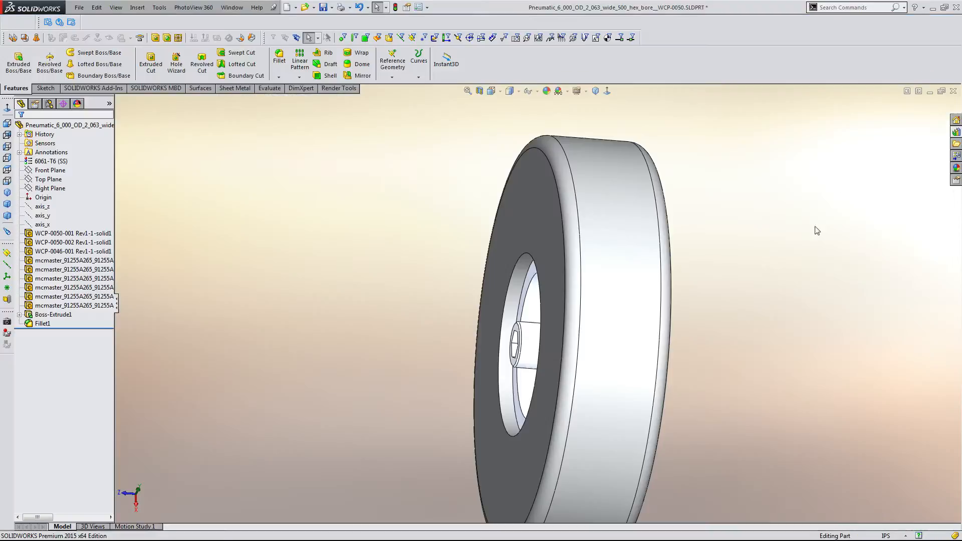
pyautogui.moveTo(741, 352); pyautogui.dragTo(622, 241, button='middle')
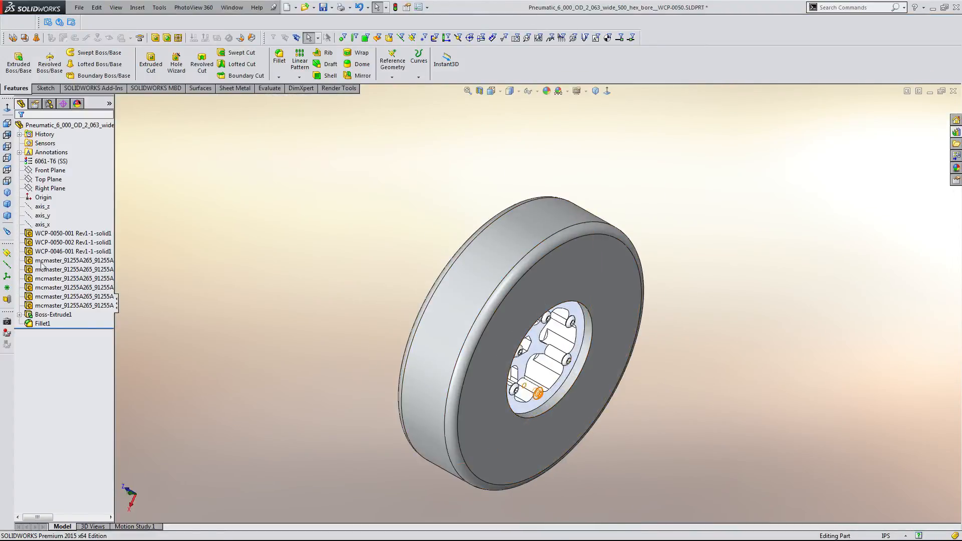
pyautogui.rightClick(46, 165)
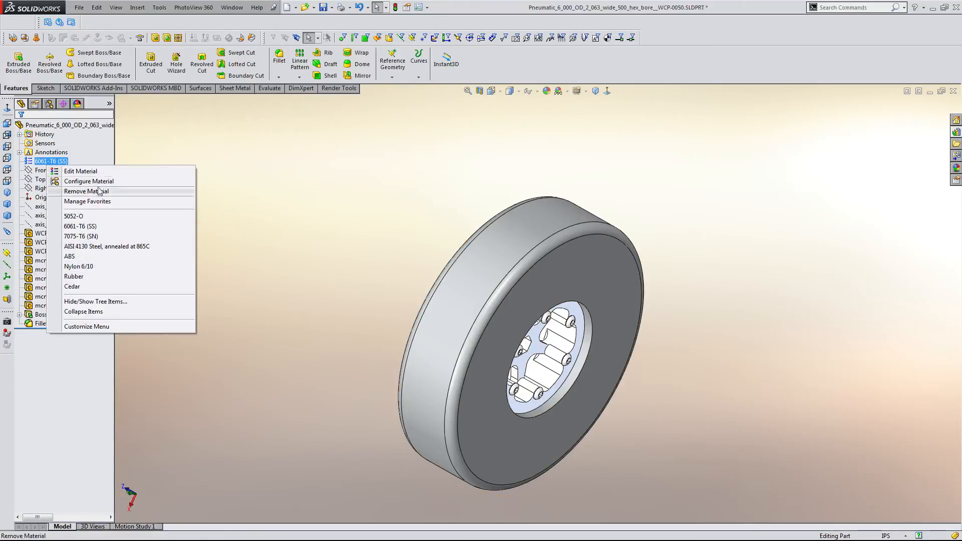
pyautogui.click(245, 176)
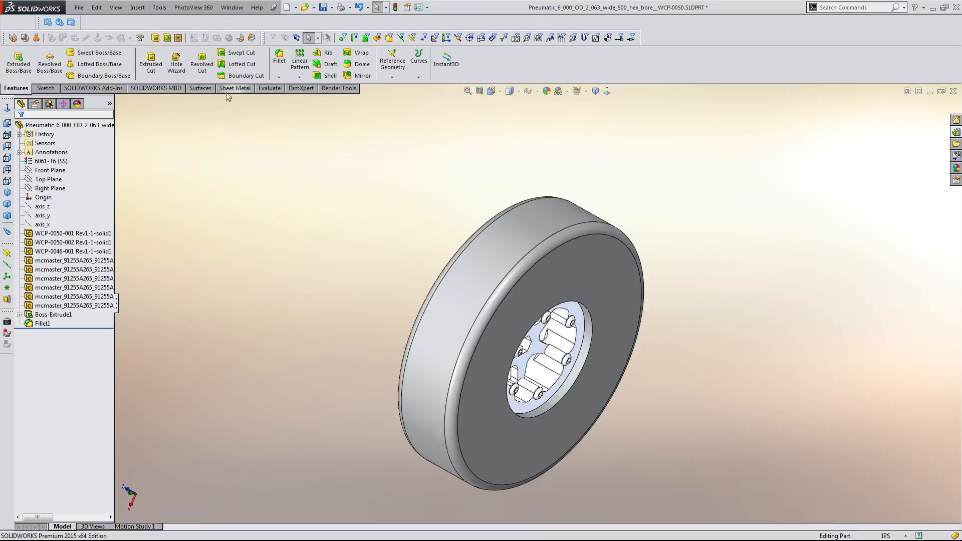
# - Open the wheel's mass properties, turn on the mass override and clear its number, keeping the unit in pounds
pyautogui.click(262, 89)
pyautogui.click(45, 63)
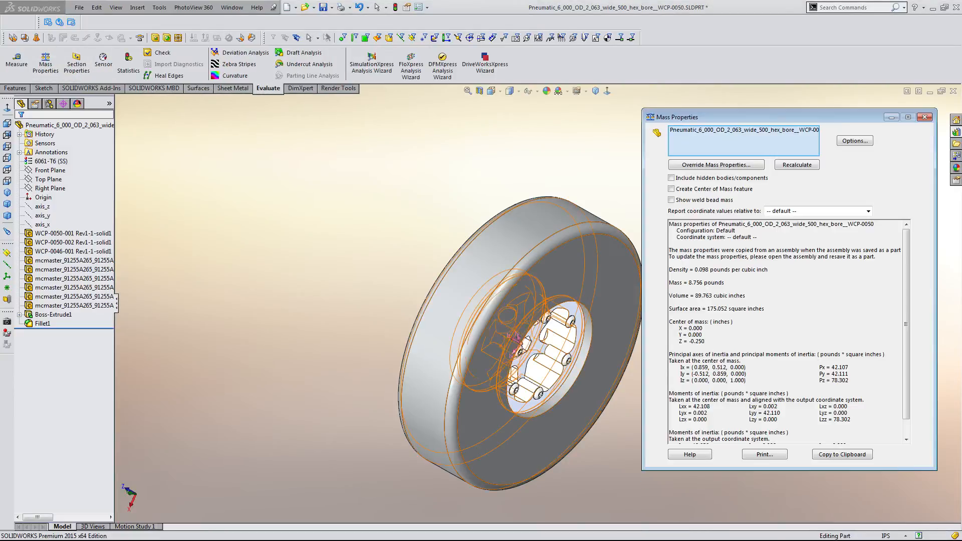
pyautogui.click(716, 164)
pyautogui.click(340, 73)
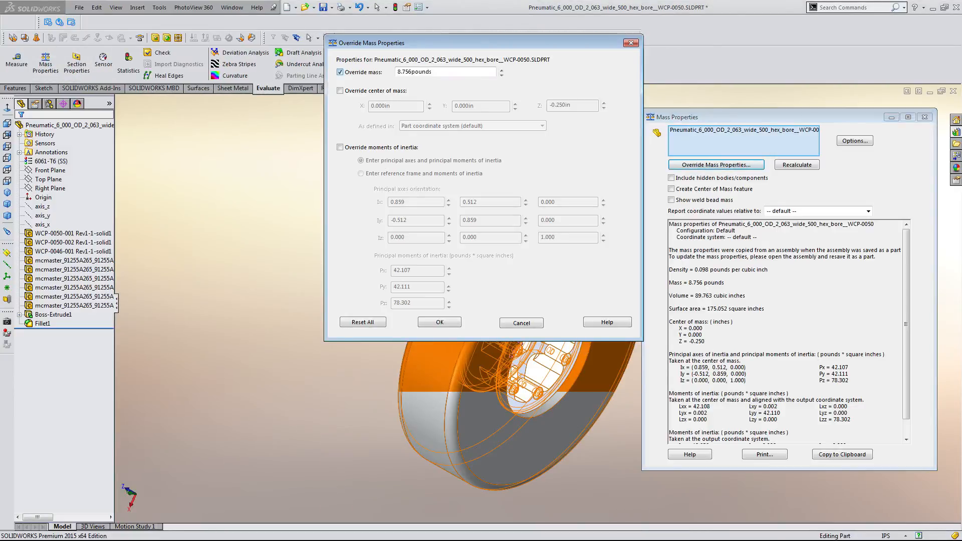
pyautogui.click(412, 72)
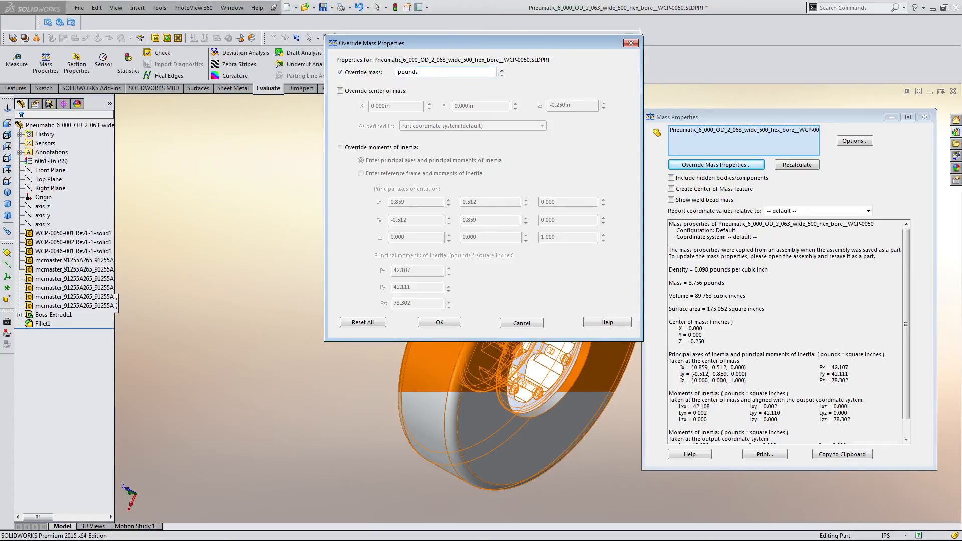
# - Switch to the browser and connect the computer to the first listed wireless network
pyautogui.click(76, 531)
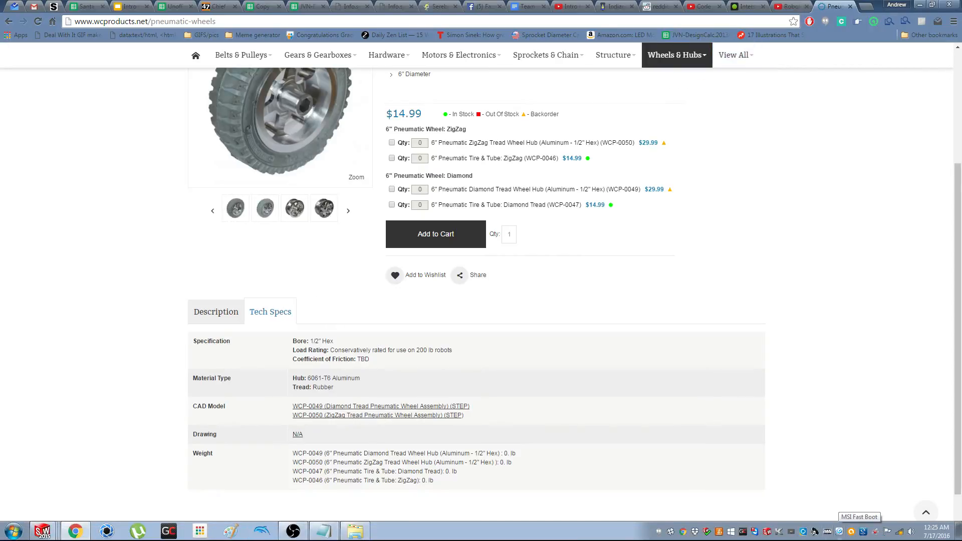
pyautogui.rightClick(899, 531)
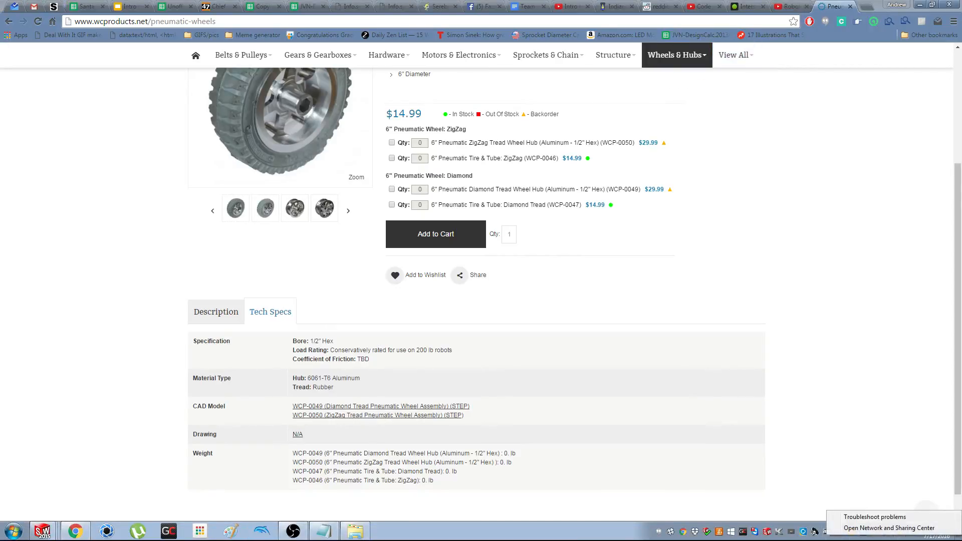
pyautogui.click(889, 528)
pyautogui.click(900, 531)
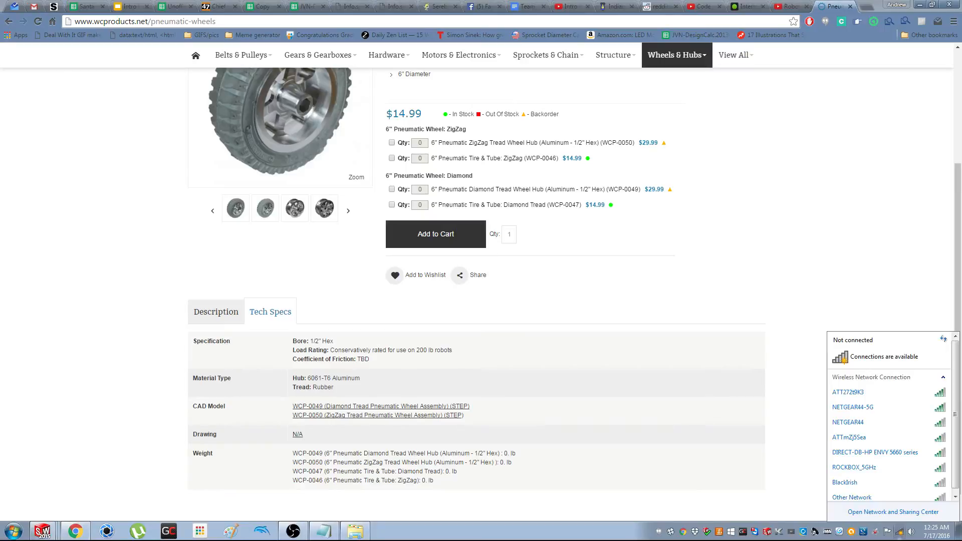
pyautogui.click(851, 392)
pyautogui.click(927, 407)
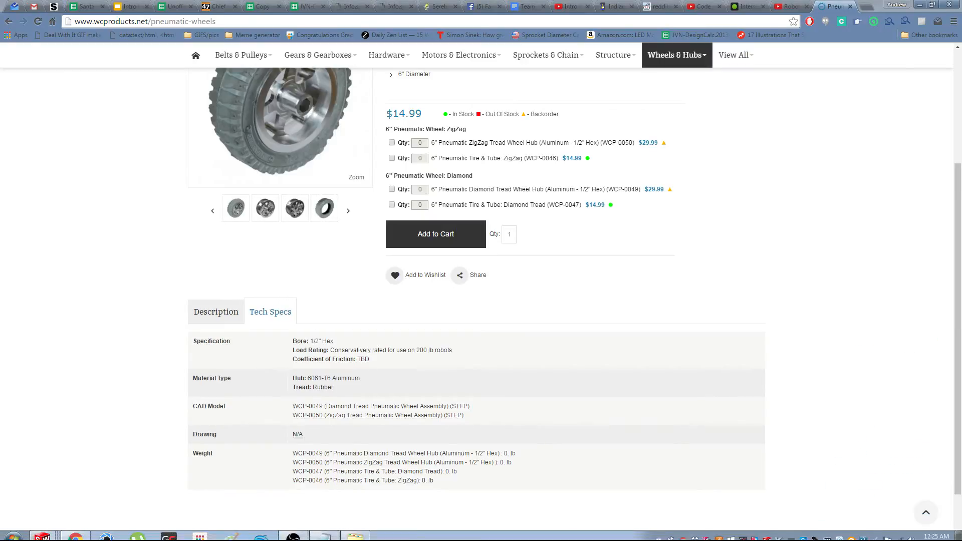
# - Search the web for andymark in a new browser tab and open the AndyMark website
pyautogui.hotkey('ctrl', 't')
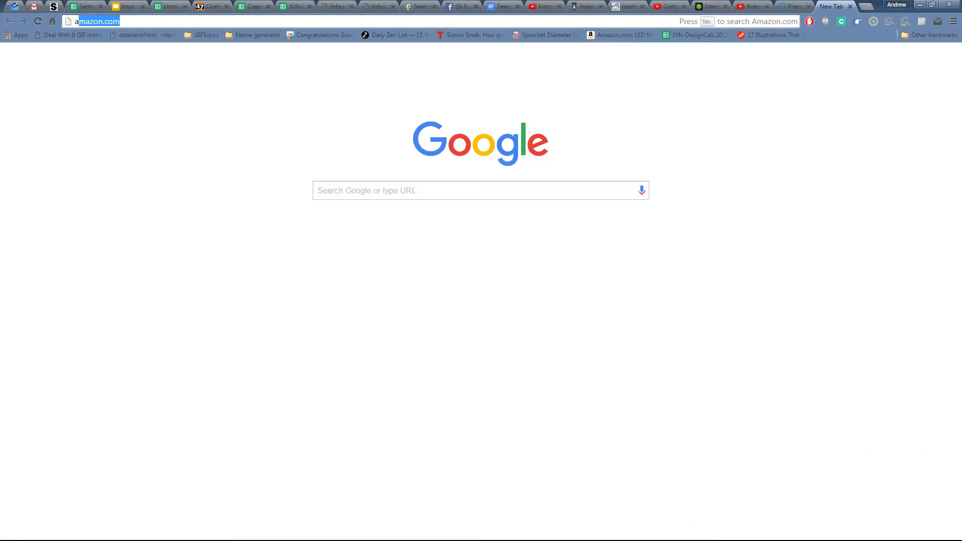
pyautogui.write('andy')
pyautogui.press('Return')
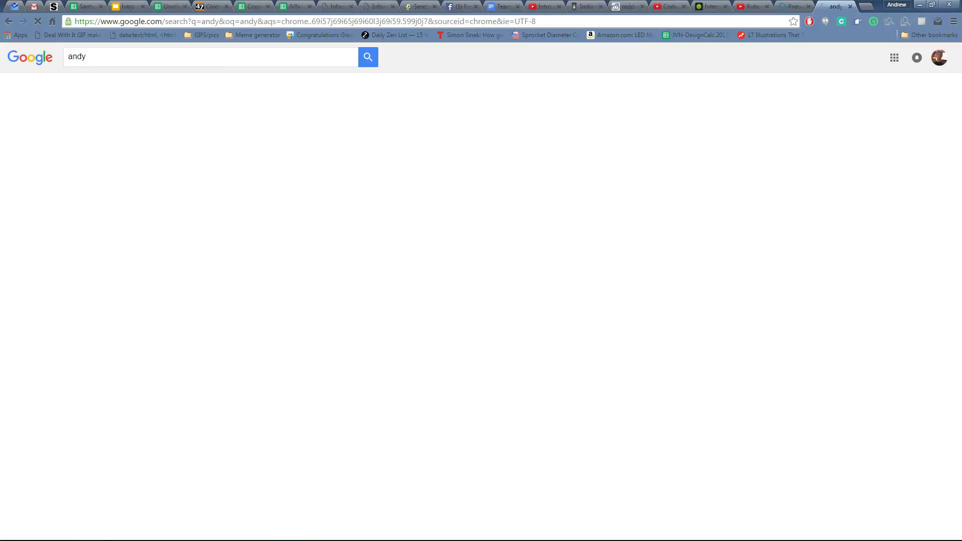
pyautogui.hotkey('ctrl', 'l')
pyautogui.write('andymark')
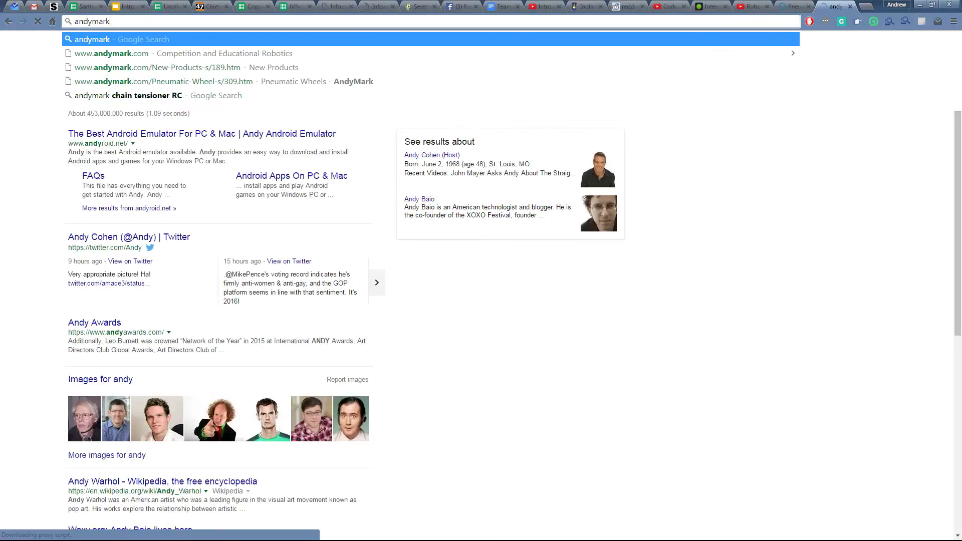
pyautogui.press('Return')
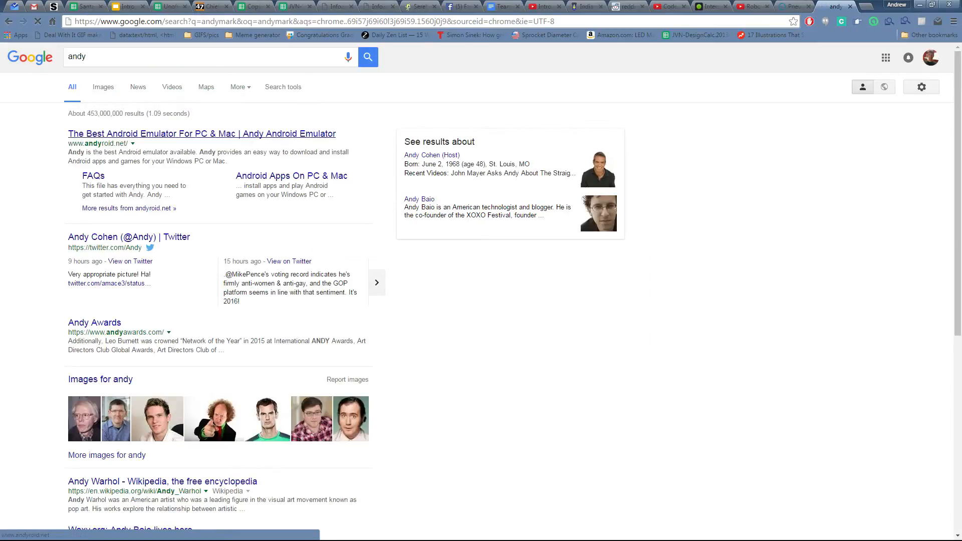
pyautogui.click(88, 134)
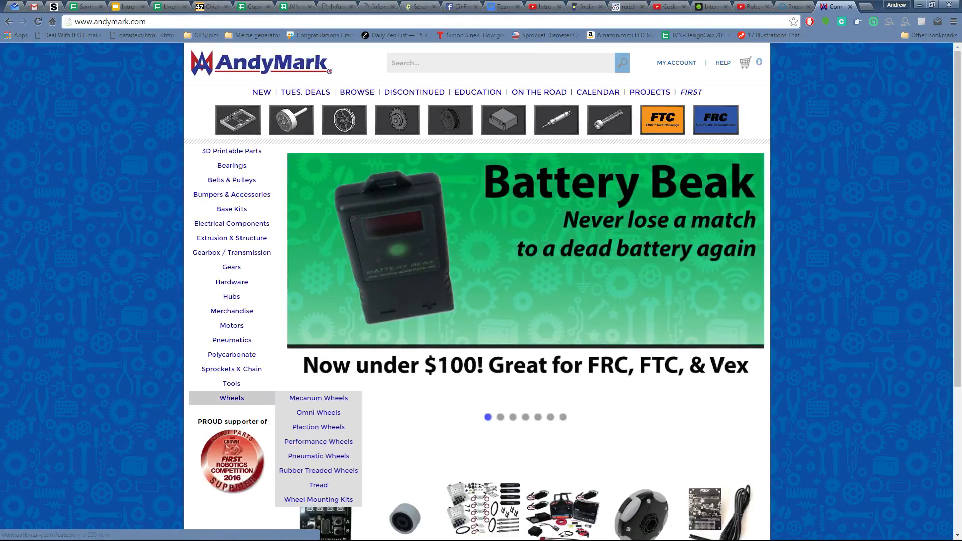
# - Open AndyMark's 8 inch Pneumatic Wheel (am-0970) from the pneumatic wheels category, read its weight specification, and close the page
pyautogui.click(232, 398)
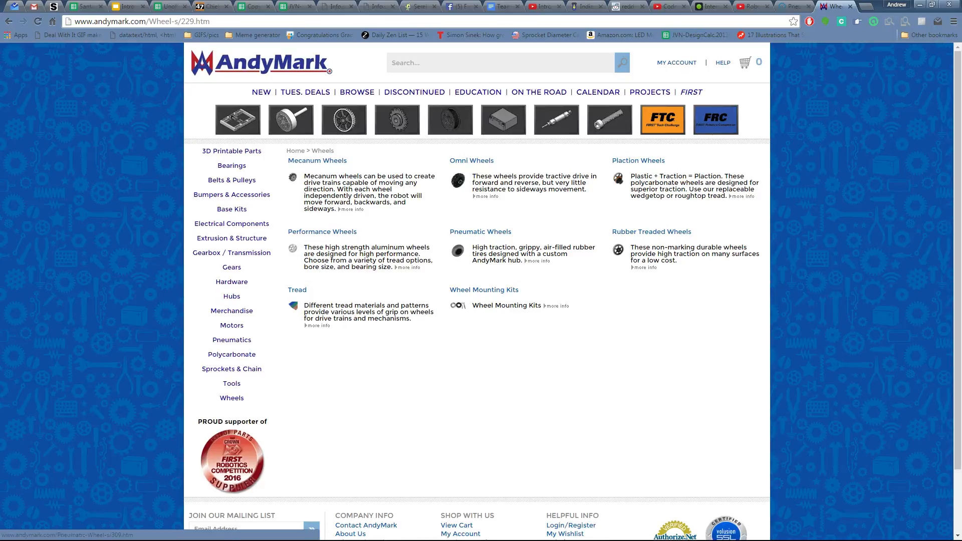
pyautogui.click(480, 232)
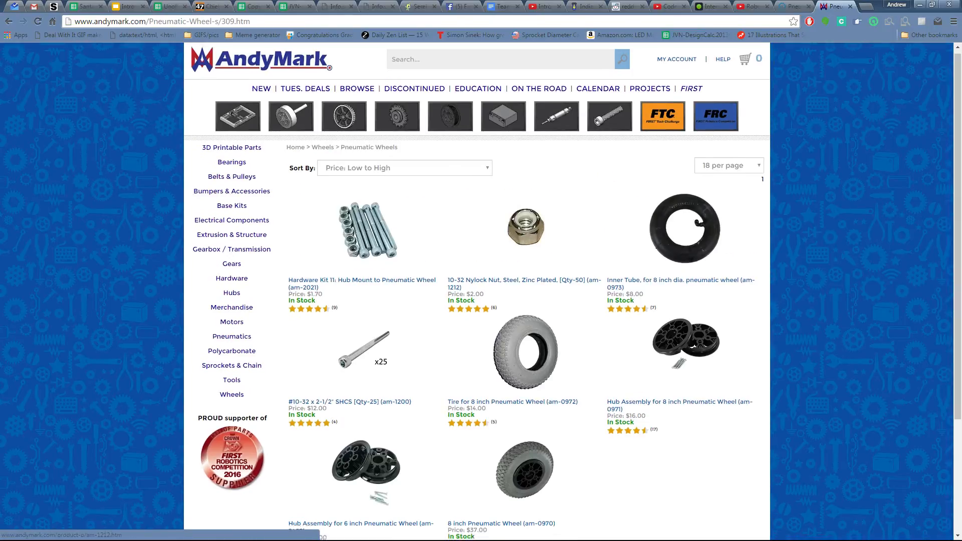
pyautogui.scroll(-1, 525, 426)
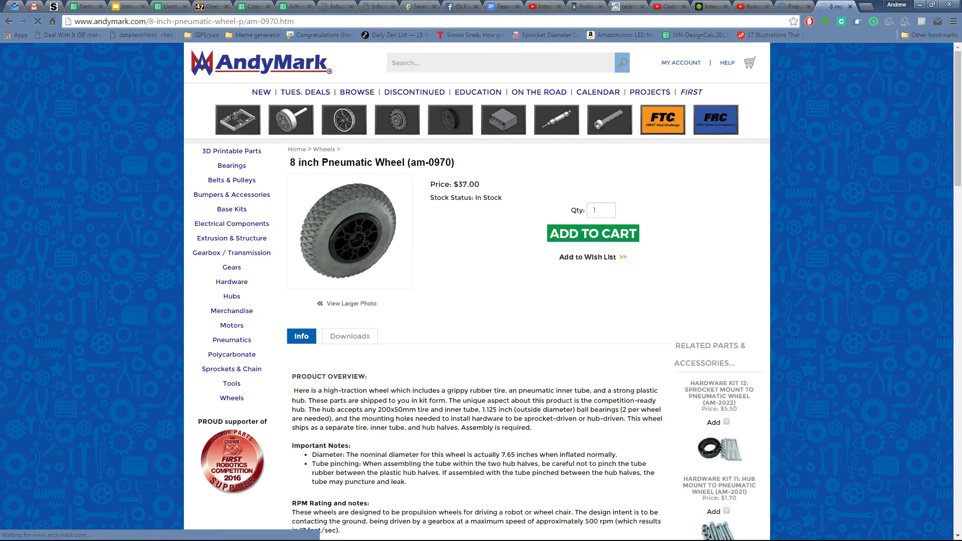
pyautogui.scroll(-6, 501, 450)
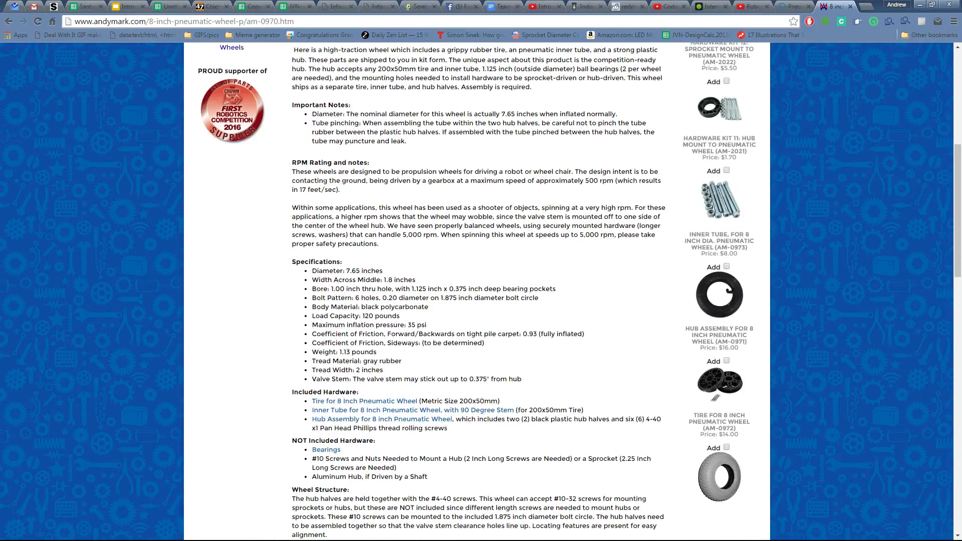
pyautogui.click(850, 6)
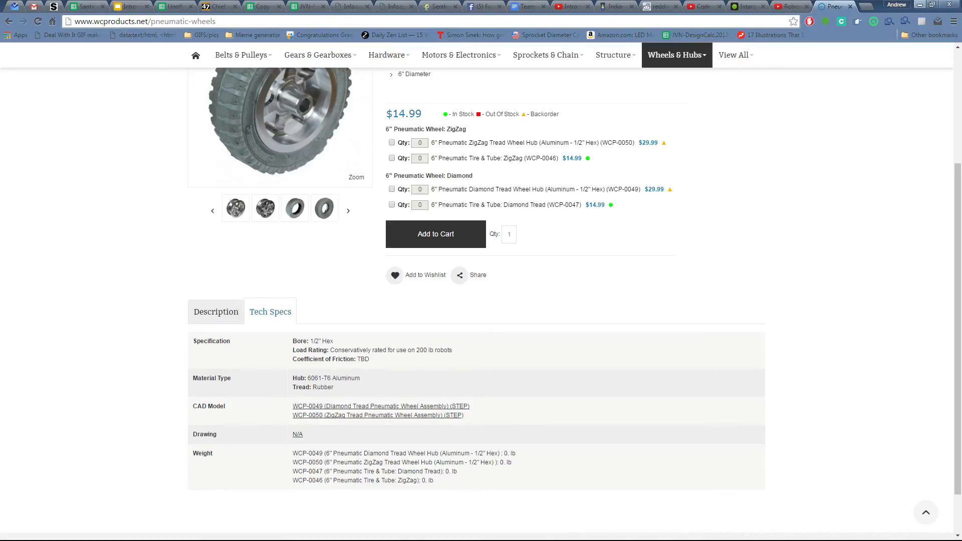
# - Return to SOLIDWORKS, set the wheel's override mass to 1.5 pounds and close the mass properties
pyautogui.hotkey('alt', 'Tab')
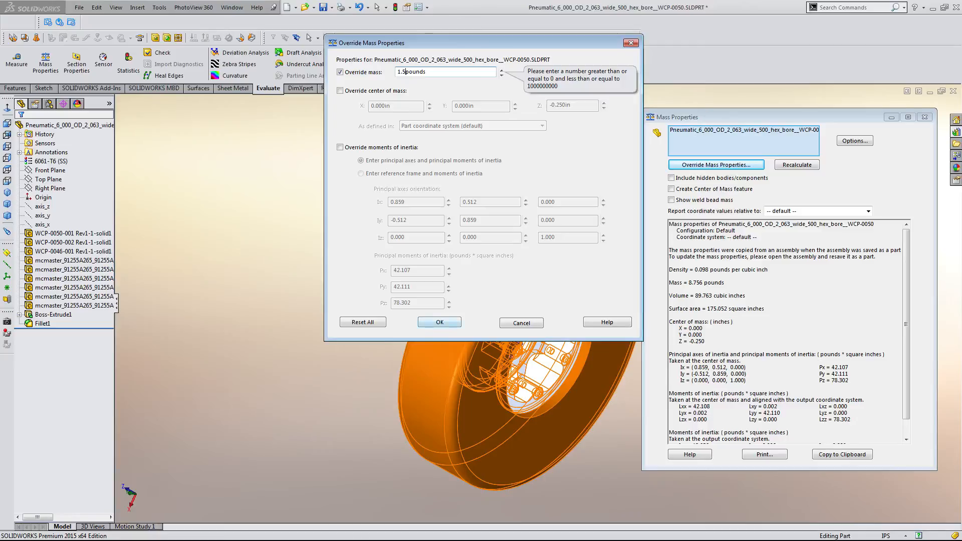
pyautogui.press('Return')
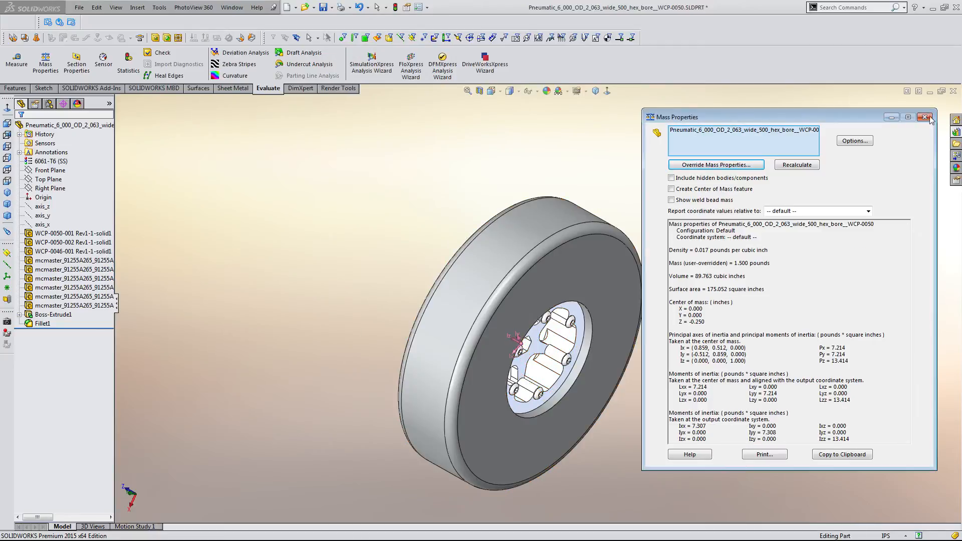
pyautogui.click(927, 118)
# - Disconnect the computer from the wireless network it is connected to and dismiss the network list
pyautogui.click(899, 530)
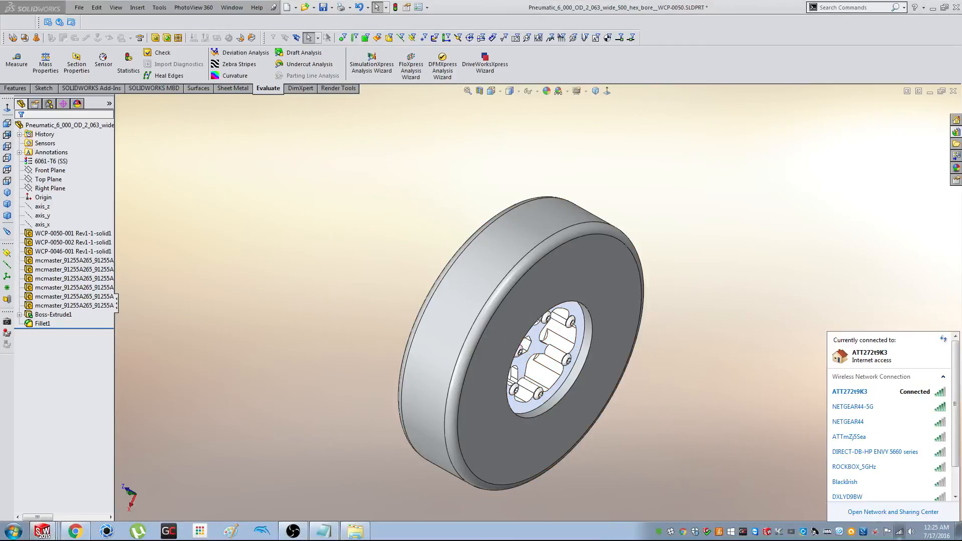
pyautogui.click(892, 392)
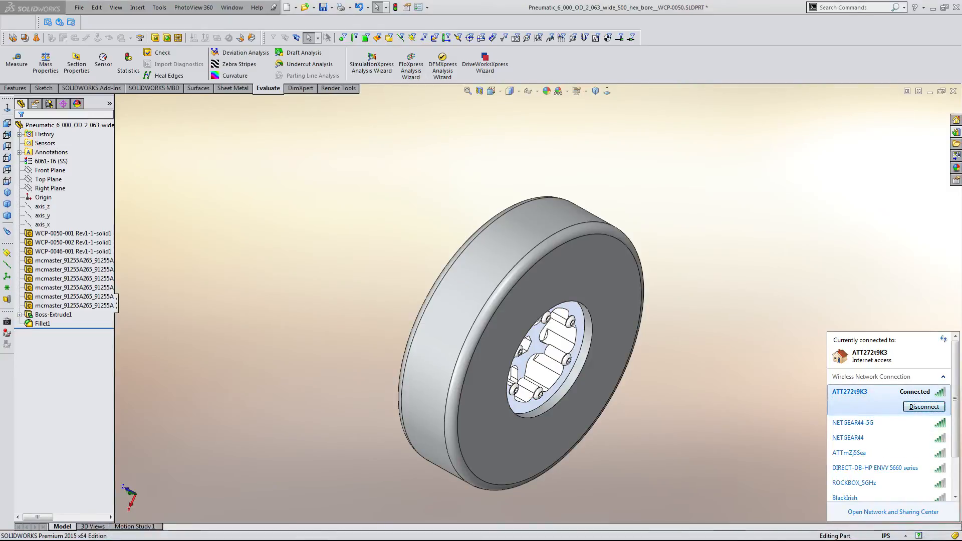
pyautogui.click(924, 406)
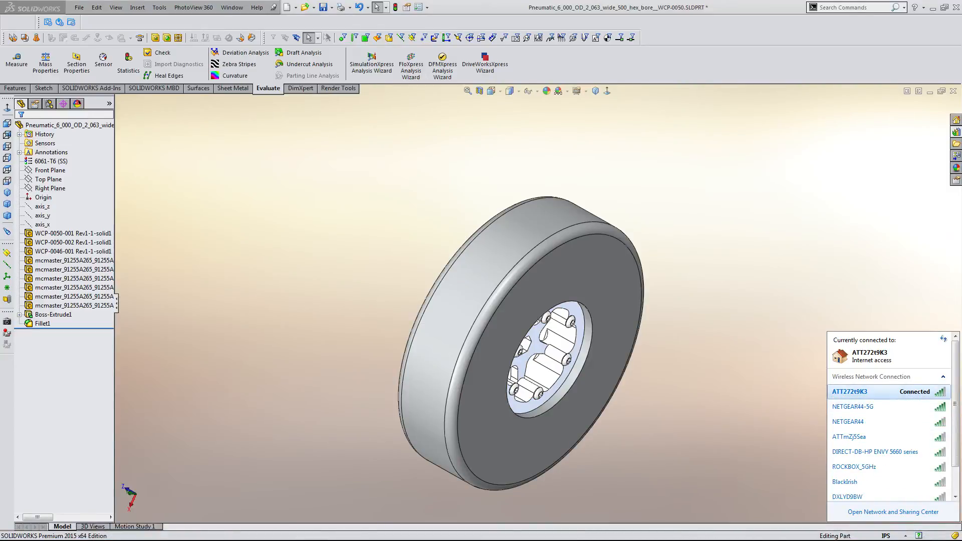
pyautogui.click(754, 306)
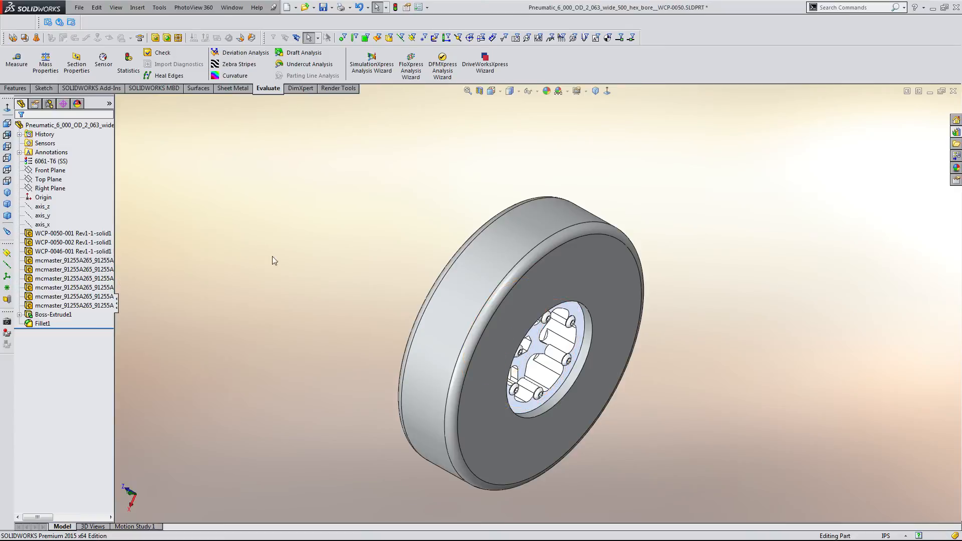
# - Apply a dark gray color (RGB 64, 64, 64) to the flat side face of the wheel's tire
pyautogui.moveTo(599, 292); pyautogui.dragTo(611, 340, button='middle')
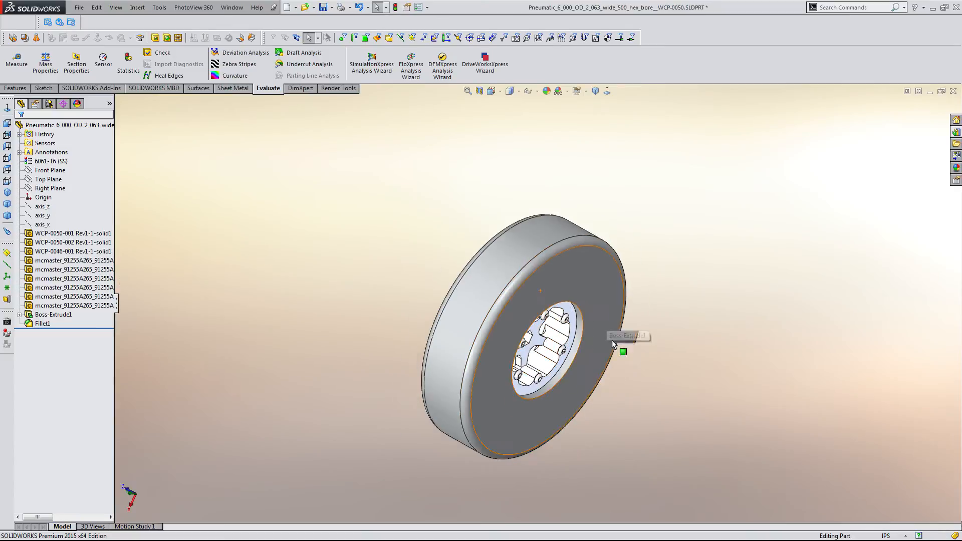
pyautogui.moveTo(575, 285); pyautogui.dragTo(691, 332, button='middle')
pyautogui.click(511, 236)
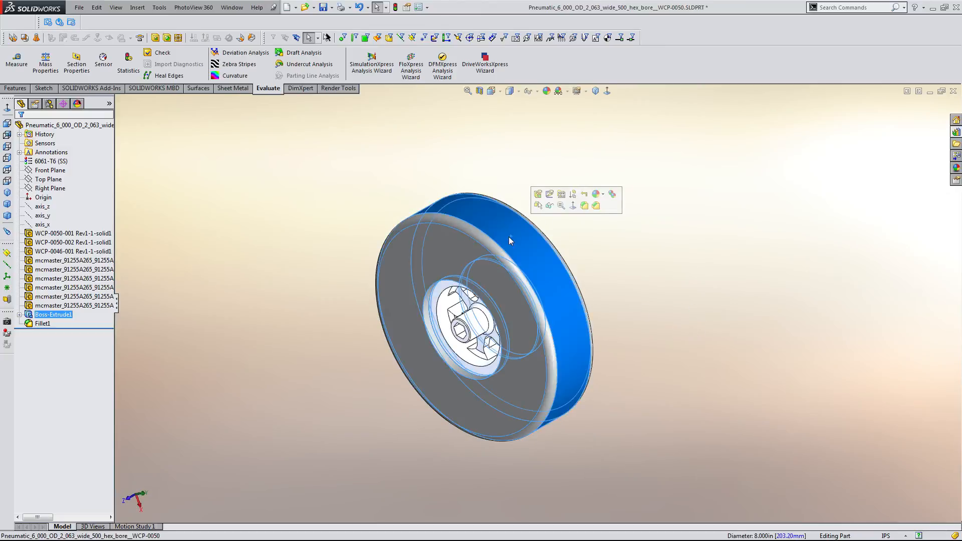
pyautogui.click(246, 253)
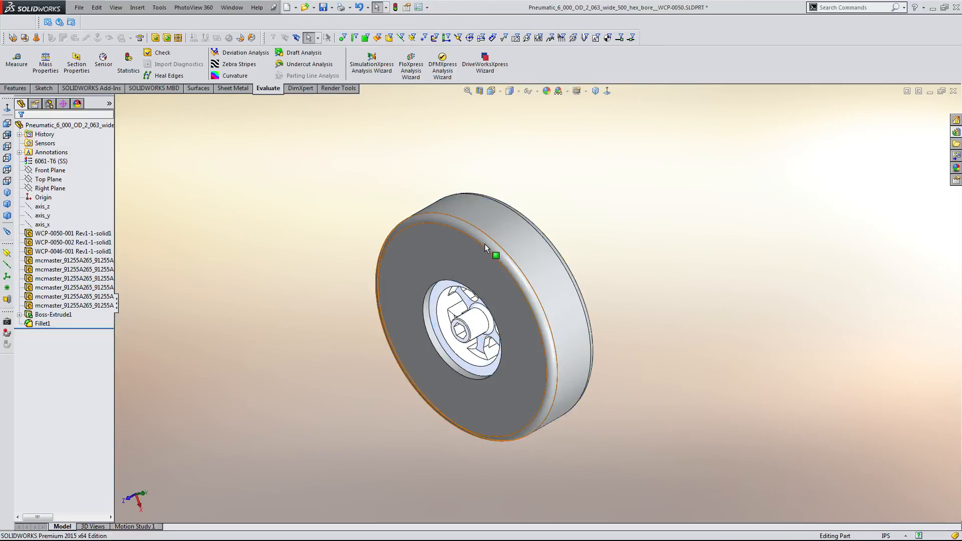
pyautogui.click(487, 256)
pyautogui.click(552, 218)
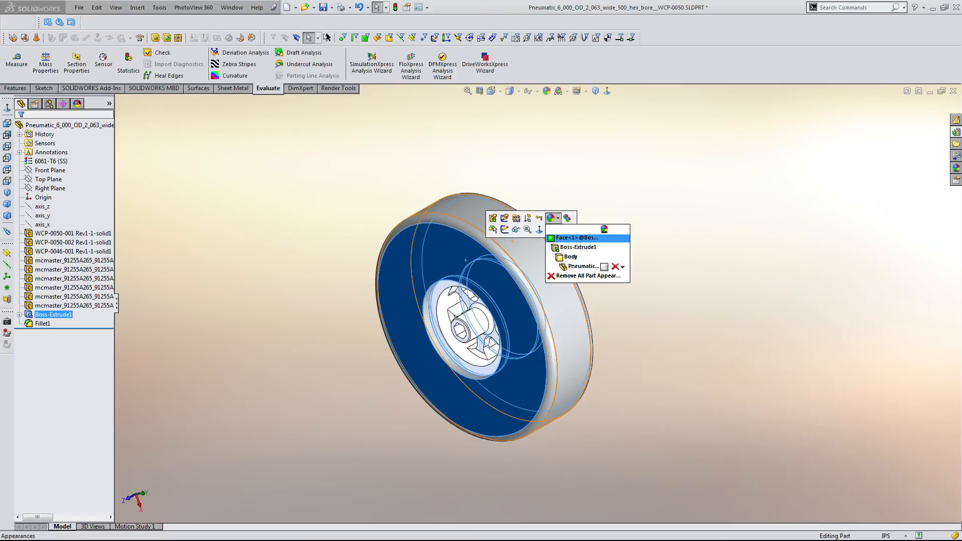
pyautogui.click(576, 237)
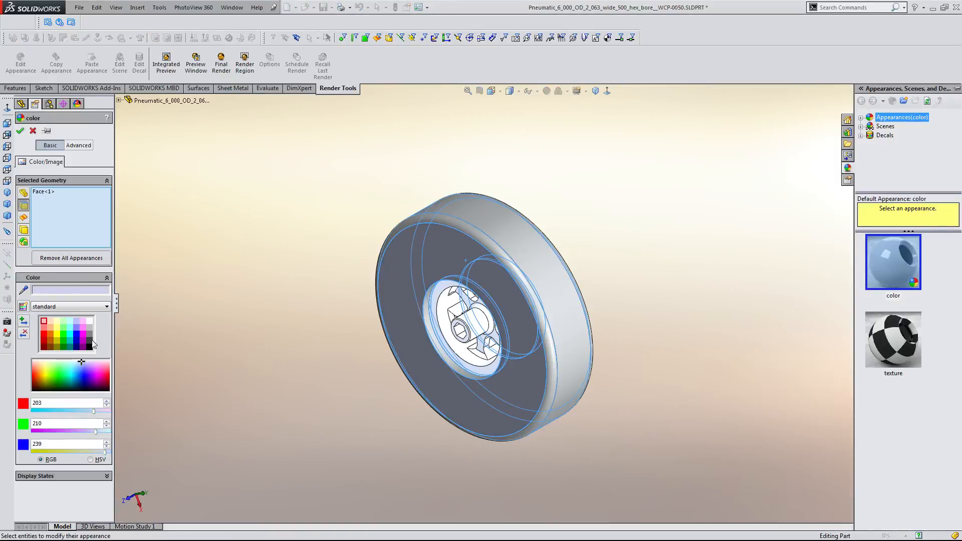
pyautogui.click(89, 343)
# - Extend the dark gray color to the tire's rounded edges, tread and opposite side face, and accept the appearance
pyautogui.click(467, 229)
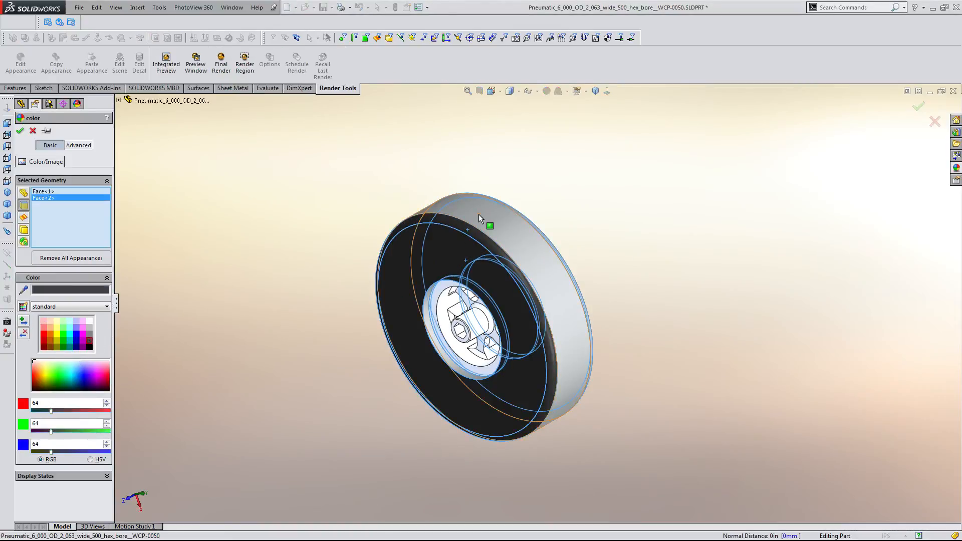
pyautogui.click(477, 214)
pyautogui.moveTo(477, 215); pyautogui.dragTo(417, 267, button='middle')
pyautogui.click(452, 227)
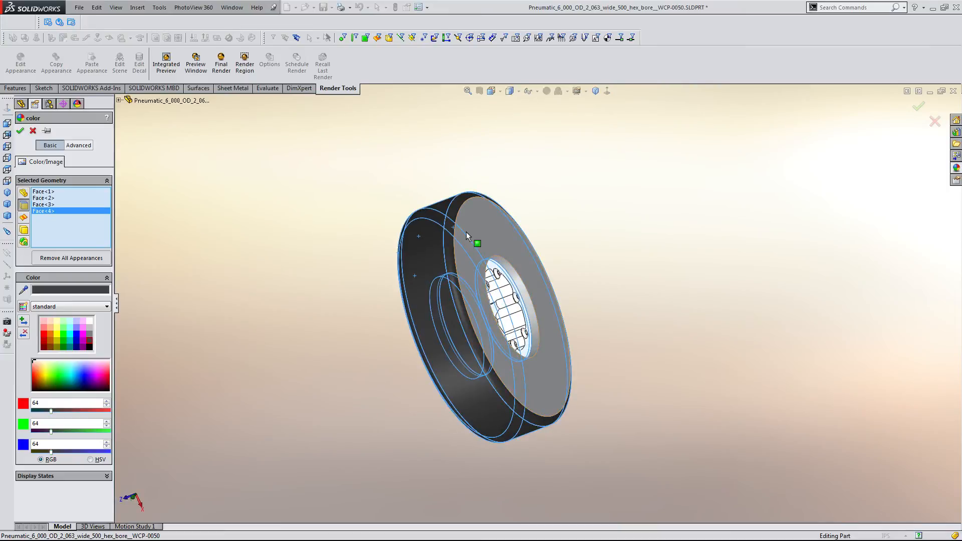
pyautogui.click(465, 231)
pyautogui.moveTo(466, 231); pyautogui.dragTo(563, 215, button='middle')
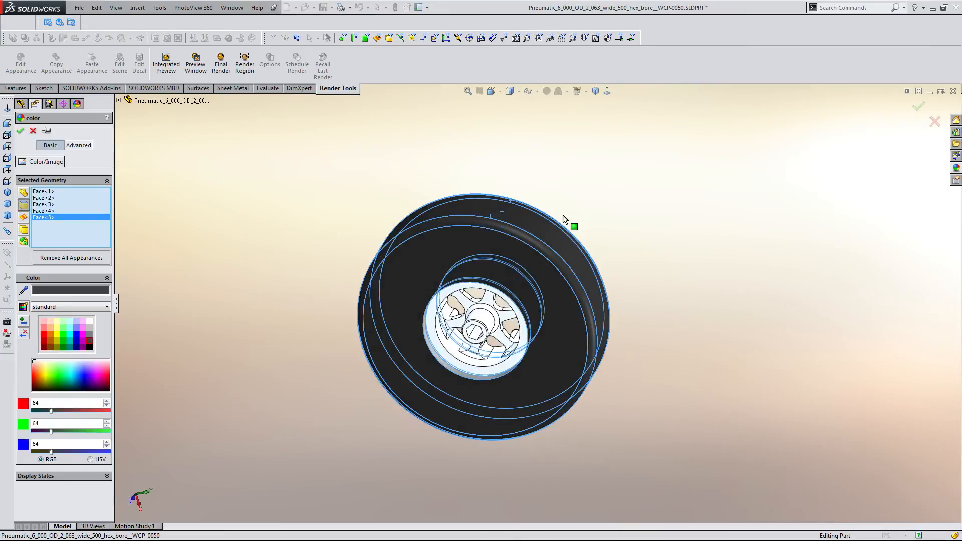
pyautogui.press('Return')
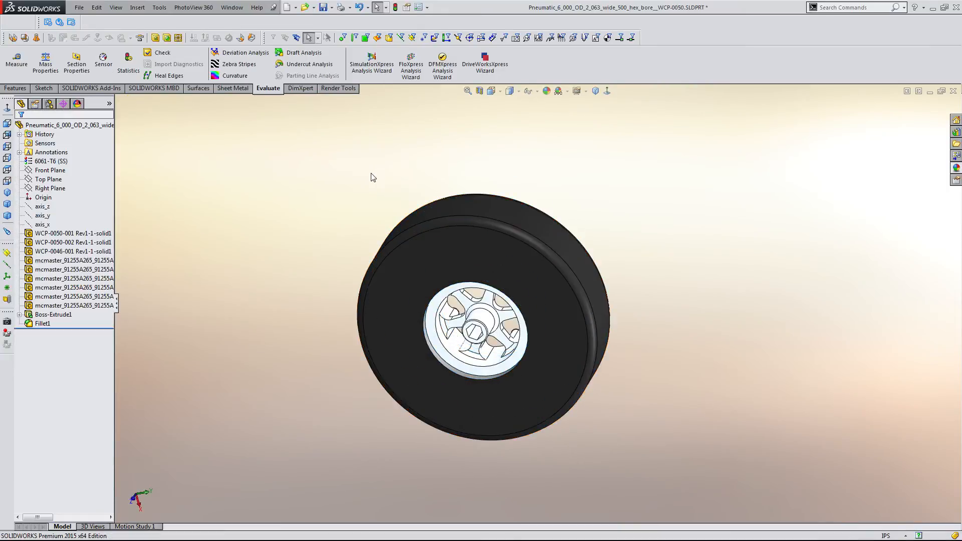
# - Save the wheel in the wheels library folder under the new name Pneumatic_8_000_OD_2_063_wide_500_hex_bore__WCP-0050_modified.SLDPRT
pyautogui.hotkey('ctrl', 'shift', 's')
pyautogui.press('Left')
pyautogui.press('Left')
pyautogui.press('Left')
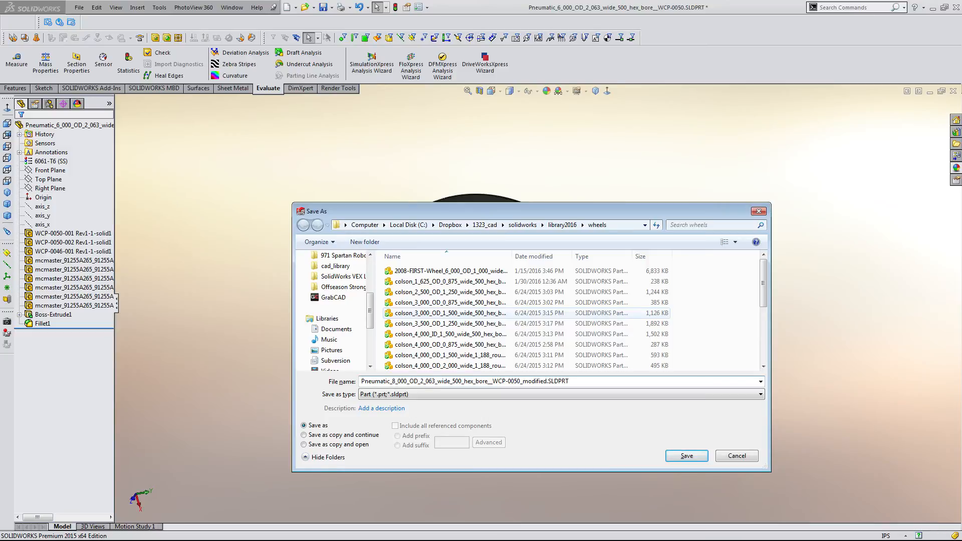
pyautogui.press('Return')
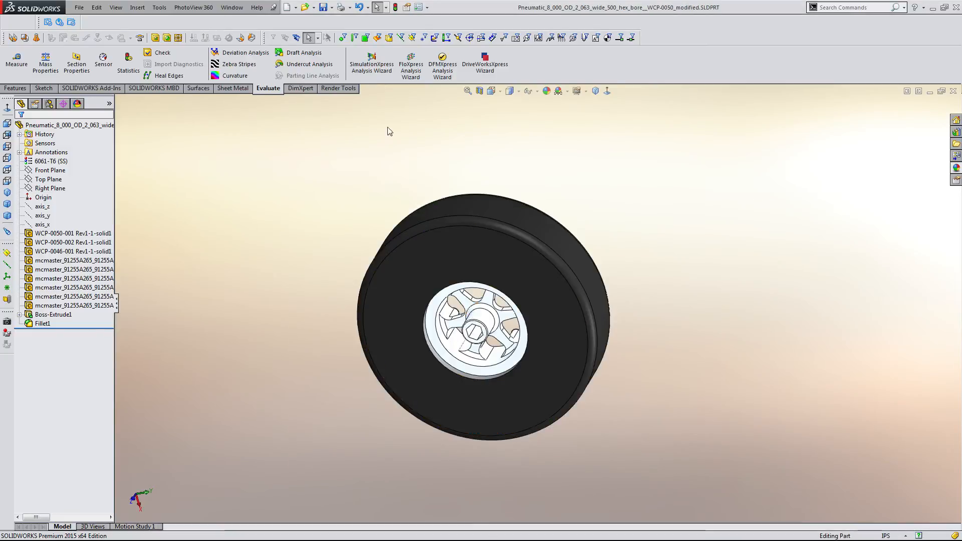
# - Switch to the 1323_16.5_01 assembly, insert the modified 8 in pneumatic wheel beside the frame and rotate it roughly upright
pyautogui.click(231, 7)
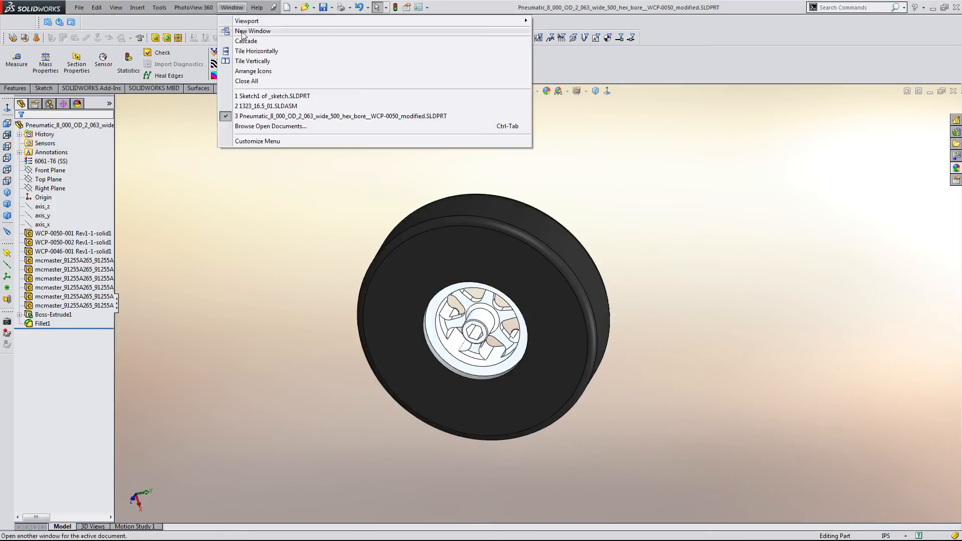
pyautogui.click(285, 107)
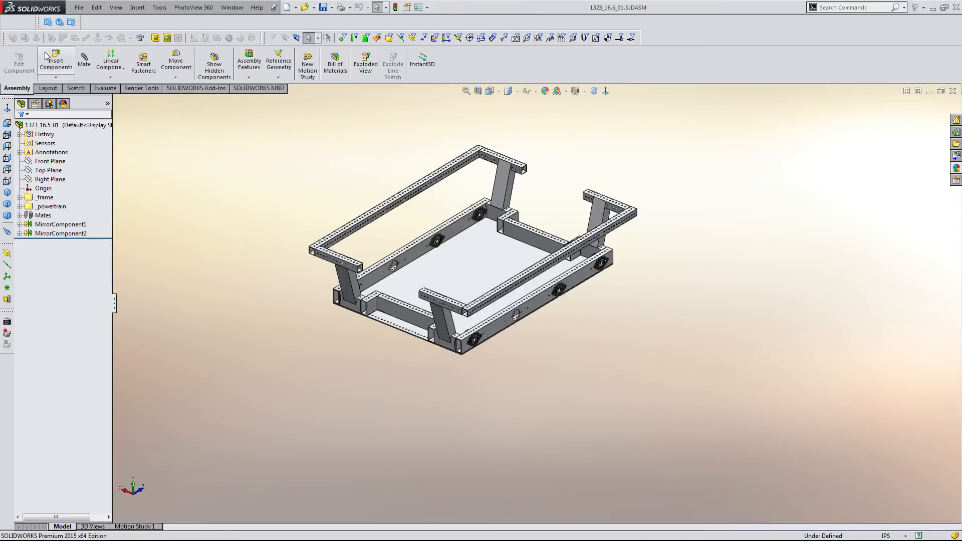
pyautogui.click(54, 59)
pyautogui.click(73, 189)
pyautogui.scroll(-5, 526, 350)
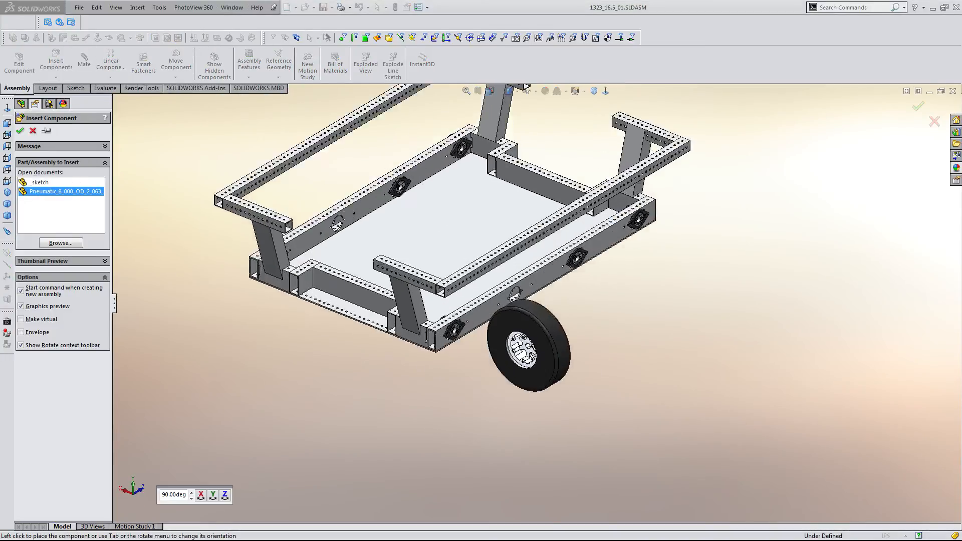
pyautogui.click(528, 389)
pyautogui.moveTo(552, 396); pyautogui.dragTo(666, 404, button='right')
pyautogui.click(639, 435)
# - Move the wheel along the outside of the frame rail to near the bearing block at the far end
pyautogui.scroll(-5, 531, 383)
pyautogui.moveTo(517, 356); pyautogui.dragTo(596, 345, button='middle')
pyautogui.scroll(-4, 433, 387)
pyautogui.click(365, 363)
pyautogui.scroll(3, 365, 364)
pyautogui.moveTo(365, 364); pyautogui.dragTo(341, 359, button='middle')
pyautogui.scroll(2, 342, 359)
pyautogui.scroll(-5, 317, 218)
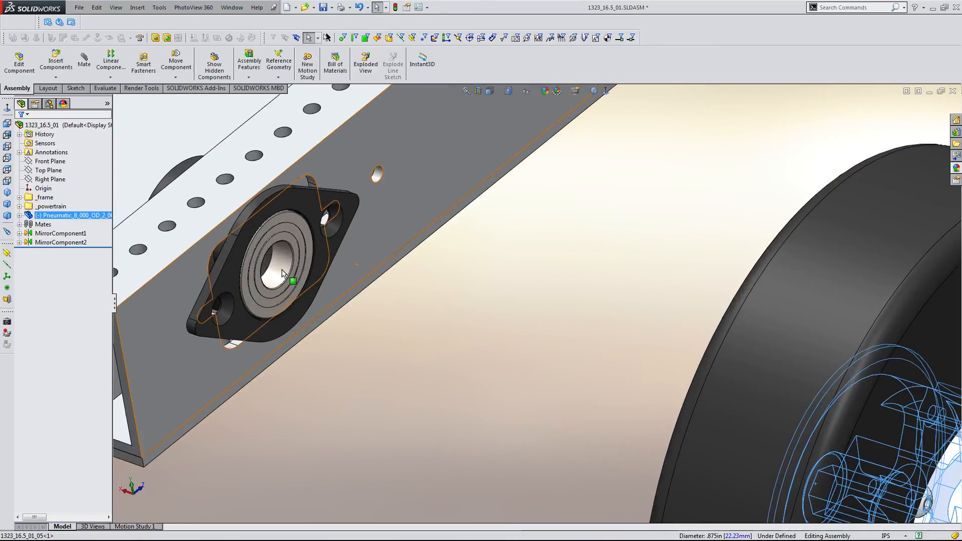
pyautogui.moveTo(319, 274); pyautogui.dragTo(404, 268, button='middle')
pyautogui.scroll(6, 405, 269)
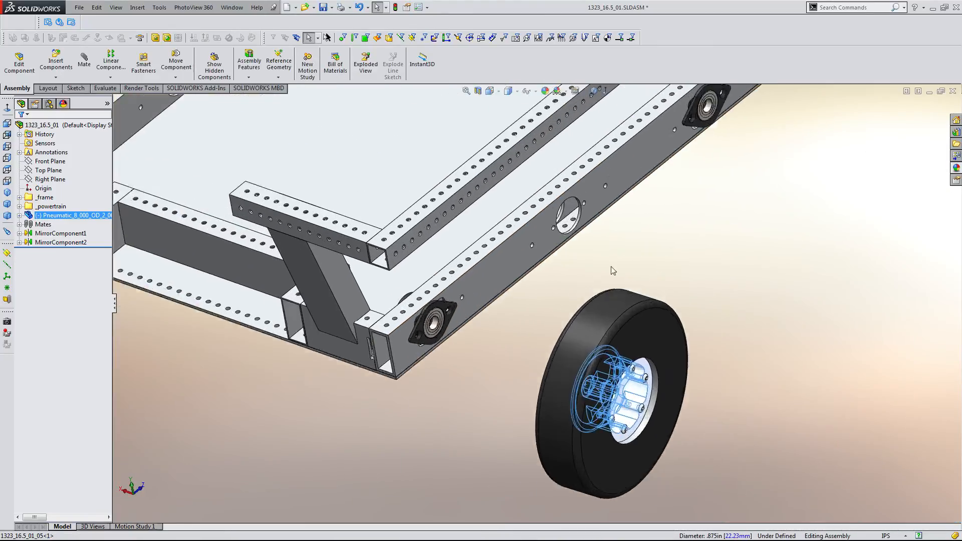
pyautogui.moveTo(591, 376); pyautogui.dragTo(829, 172)
pyautogui.scroll(1, 829, 172)
# - Mate the wheel's cylindrical hub concentric with the bore of the far-end bearing
pyautogui.scroll(-5, 829, 172)
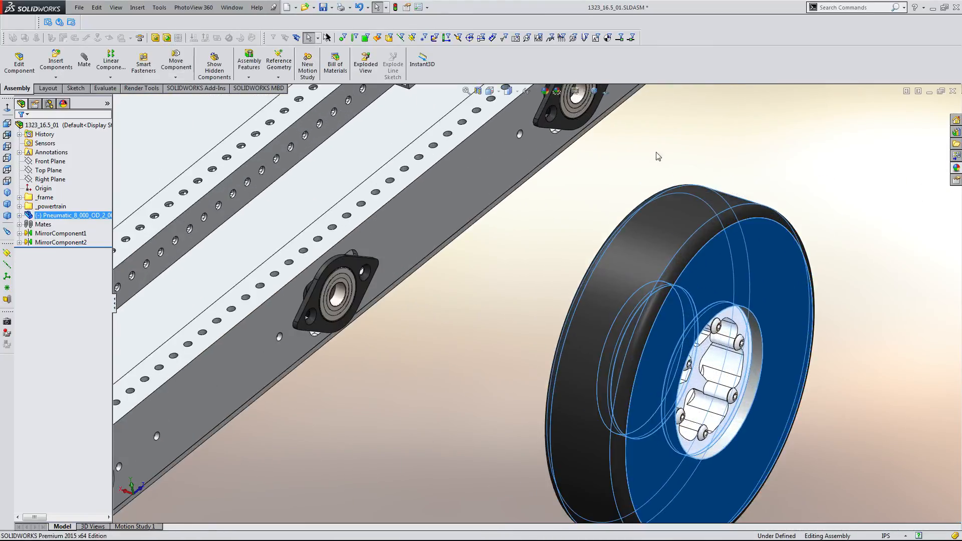
pyautogui.scroll(-4, 566, 131)
pyautogui.click(641, 129)
pyautogui.scroll(6, 634, 261)
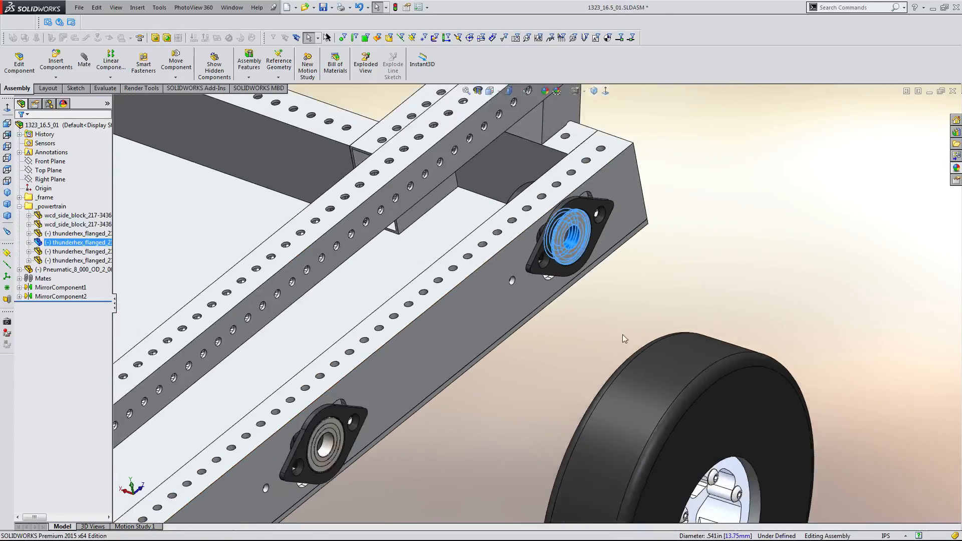
pyautogui.scroll(-4, 616, 380)
pyautogui.scroll(-6, 616, 451)
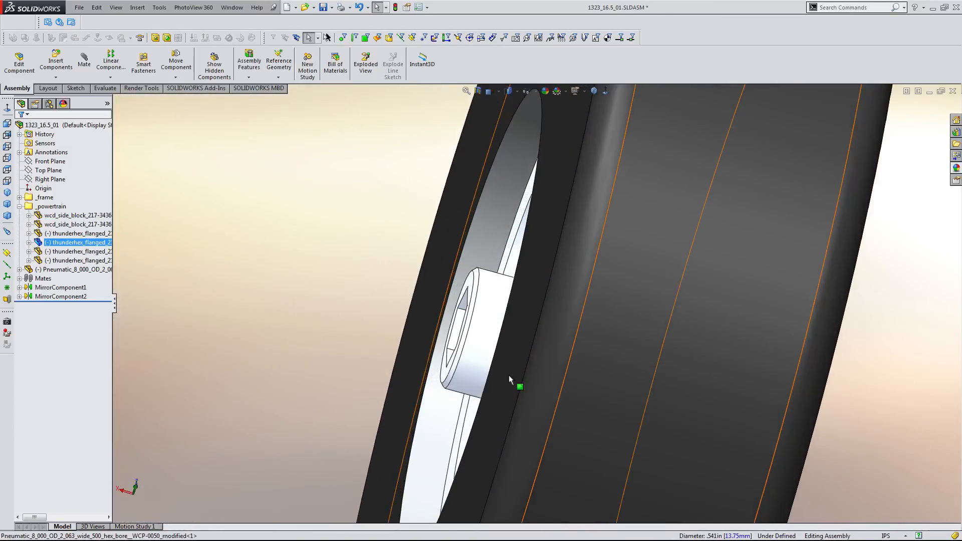
pyautogui.keyDown('ctrl'); pyautogui.click(493, 322); pyautogui.keyUp('ctrl')
pyautogui.click(555, 303)
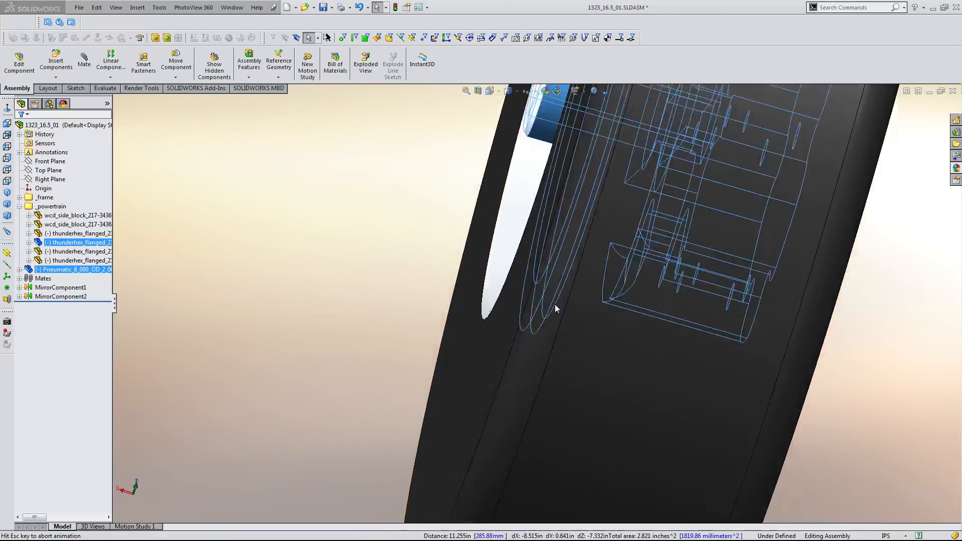
# - Mate the end face of the wheel hub coincident with the inner ring face of the far-end bearing
pyautogui.scroll(6, 551, 155)
pyautogui.scroll(-6, 565, 180)
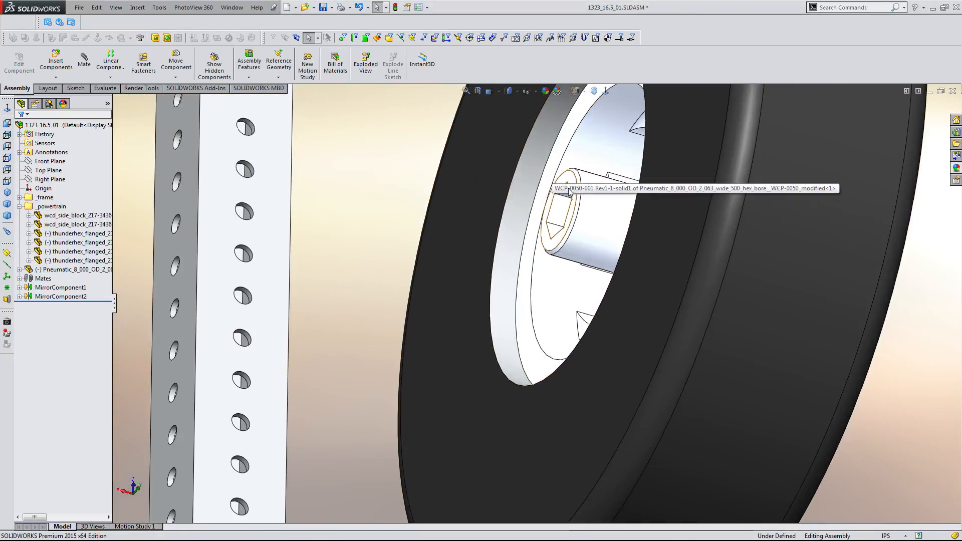
pyautogui.click(567, 179)
pyautogui.scroll(4, 559, 190)
pyautogui.moveTo(555, 190); pyautogui.dragTo(337, 199, button='middle')
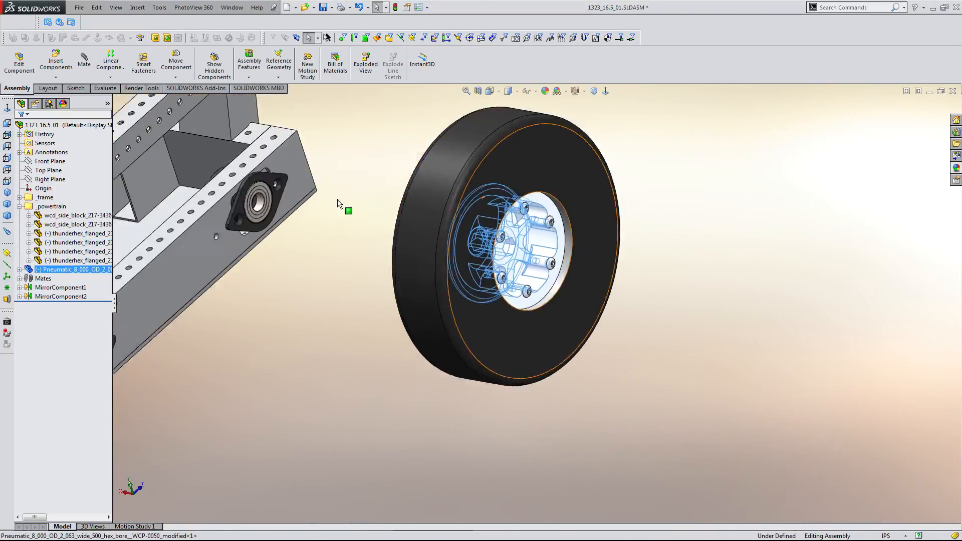
pyautogui.scroll(-6, 451, 298)
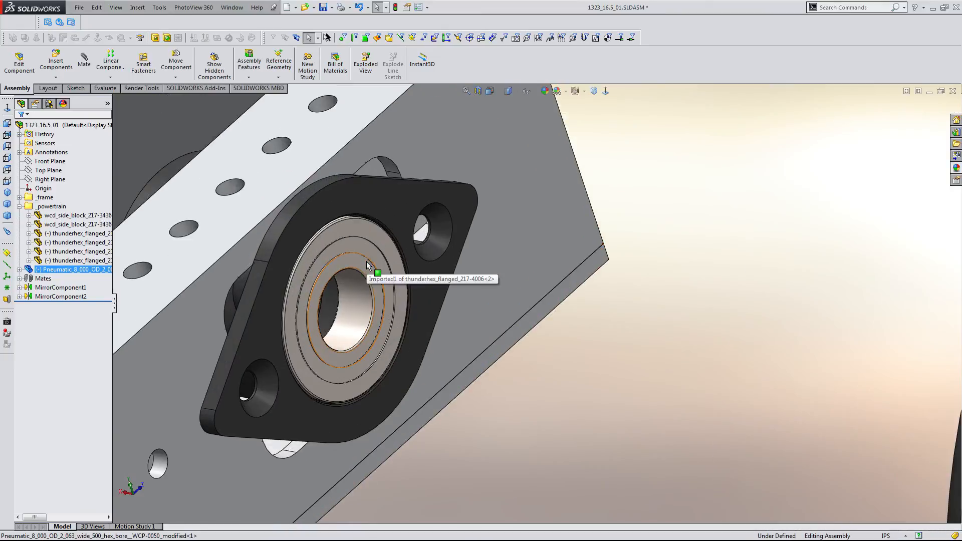
pyautogui.keyDown('ctrl'); pyautogui.click(369, 264); pyautogui.keyUp('ctrl')
pyautogui.click(394, 257)
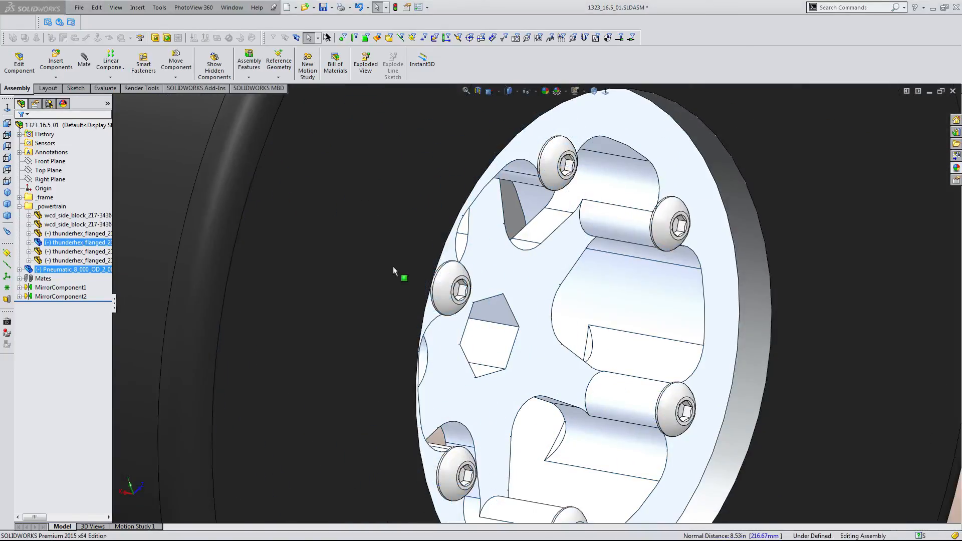
# - Copy the mounted wheel and place the second instance outside the rail near the next bearing block
pyautogui.scroll(7, 414, 310)
pyautogui.moveTo(429, 306)
pyautogui.mouseDown(button='middle')
pyautogui.moveTo(462, 324)
pyautogui.moveTo(474, 360)
pyautogui.moveTo(467, 303)
pyautogui.moveTo(436, 302)
pyautogui.moveTo(447, 308)
pyautogui.mouseUp(button='middle')
pyautogui.scroll(1, 448, 311)
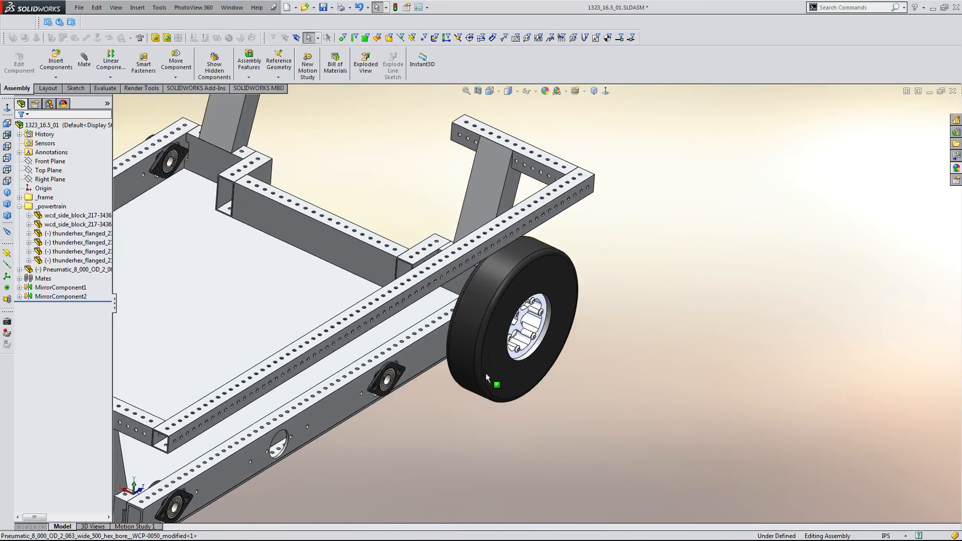
pyautogui.keyDown('ctrl'); pyautogui.moveTo(486, 374); pyautogui.dragTo(383, 521); pyautogui.keyUp('ctrl')
pyautogui.click(525, 474)
# - Mate the second wheel's hub end face coincident with the inner ring face of the adjacent bearing
pyautogui.moveTo(436, 429); pyautogui.dragTo(469, 456, button='middle')
pyautogui.scroll(-5, 424, 441)
pyautogui.moveTo(417, 373); pyautogui.dragTo(399, 441, button='middle')
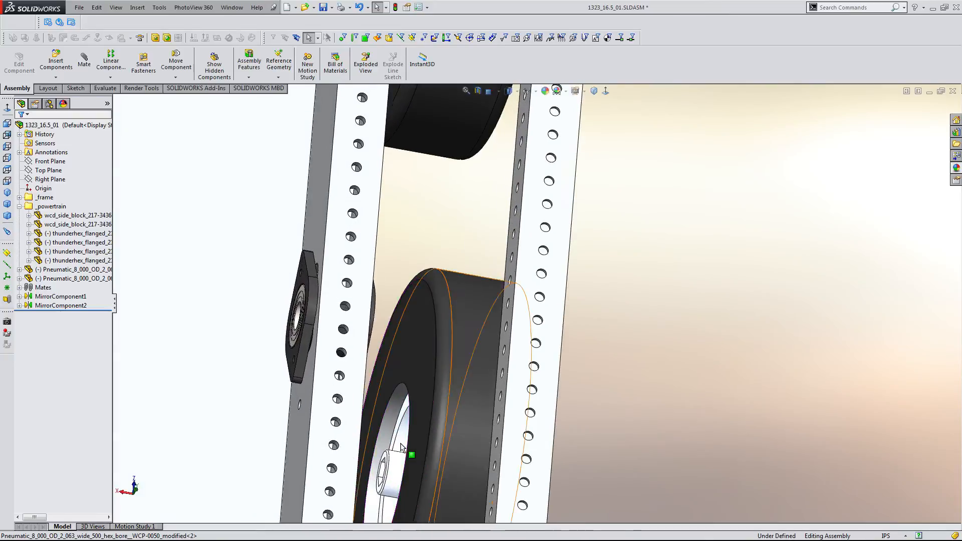
pyautogui.scroll(-6, 401, 440)
pyautogui.click(425, 419)
pyautogui.scroll(6, 427, 332)
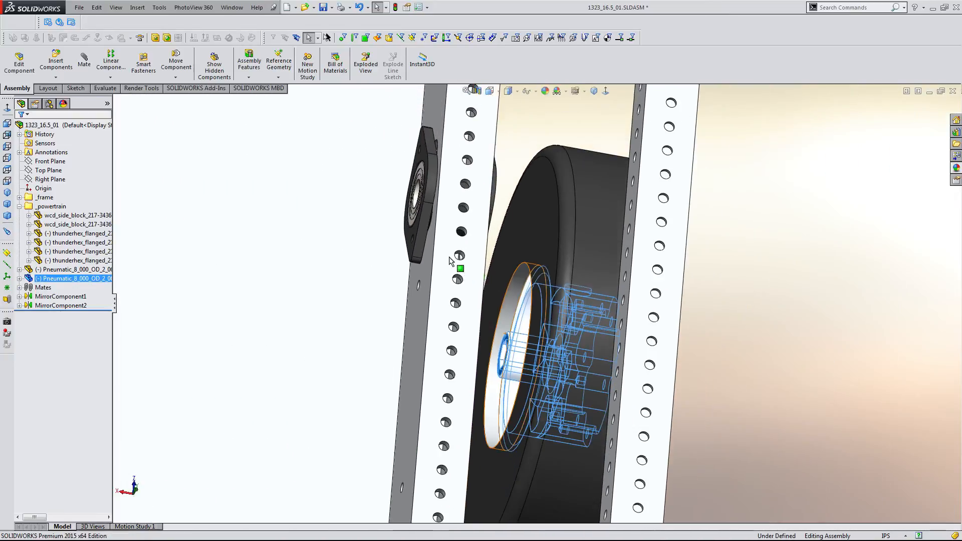
pyautogui.moveTo(448, 257); pyautogui.dragTo(393, 203, button='middle')
pyautogui.scroll(-7, 563, 206)
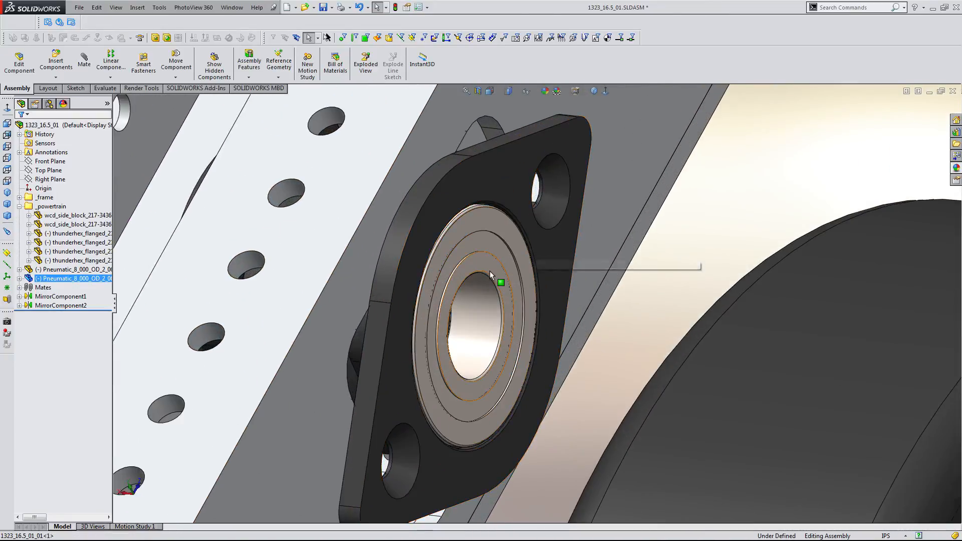
pyautogui.keyDown('ctrl'); pyautogui.click(488, 271); pyautogui.keyUp('ctrl')
pyautogui.click(518, 262)
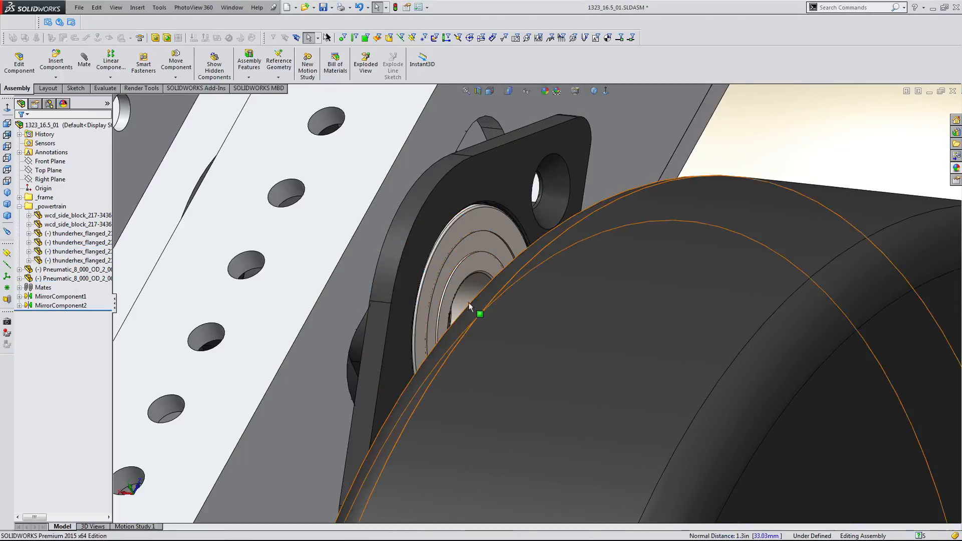
# - Mate the second wheel's cylindrical hub concentric with the bore of the adjacent bearing
pyautogui.scroll(5, 515, 315)
pyautogui.scroll(4, 633, 426)
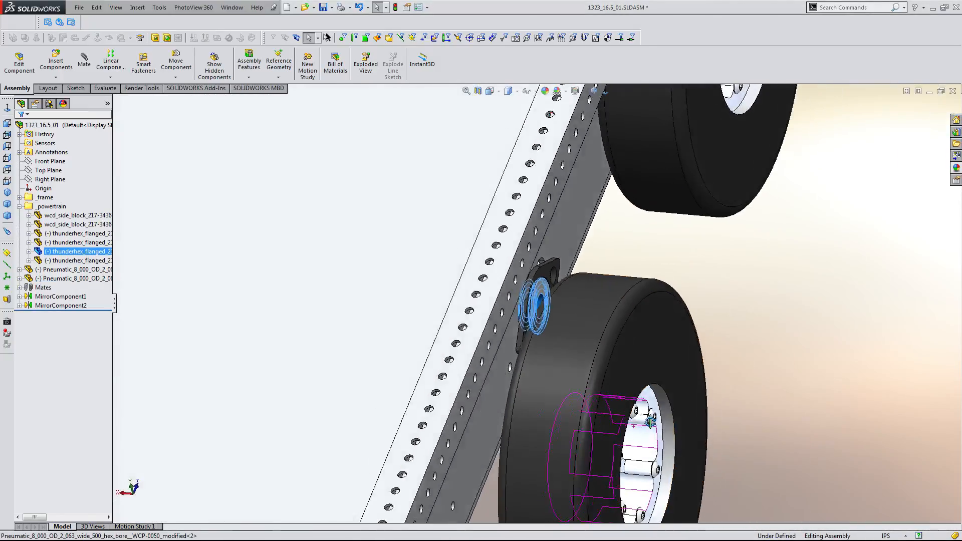
pyautogui.moveTo(632, 426); pyautogui.dragTo(623, 387, button='middle')
pyautogui.scroll(-5, 622, 387)
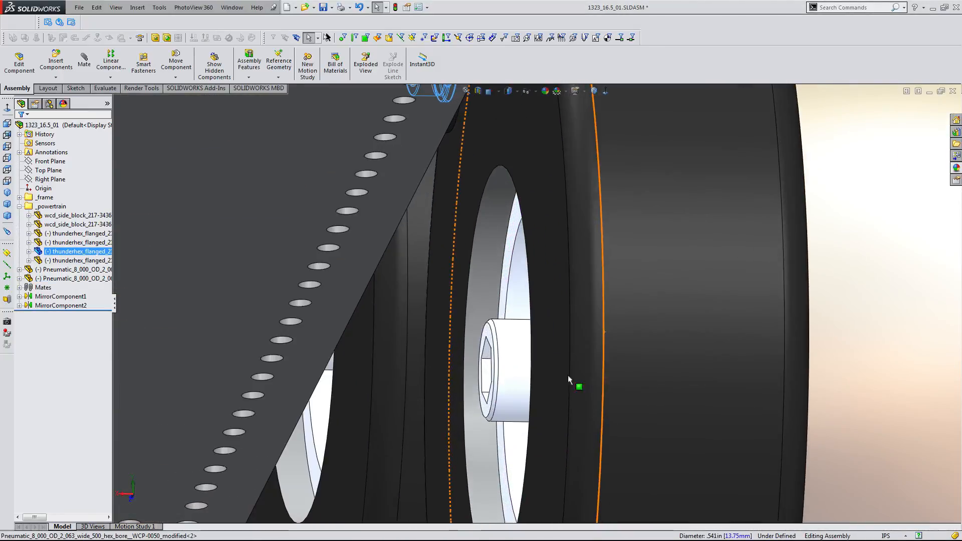
pyautogui.keyDown('ctrl'); pyautogui.click(520, 366); pyautogui.keyUp('ctrl')
pyautogui.click(586, 357)
pyautogui.scroll(8, 586, 360)
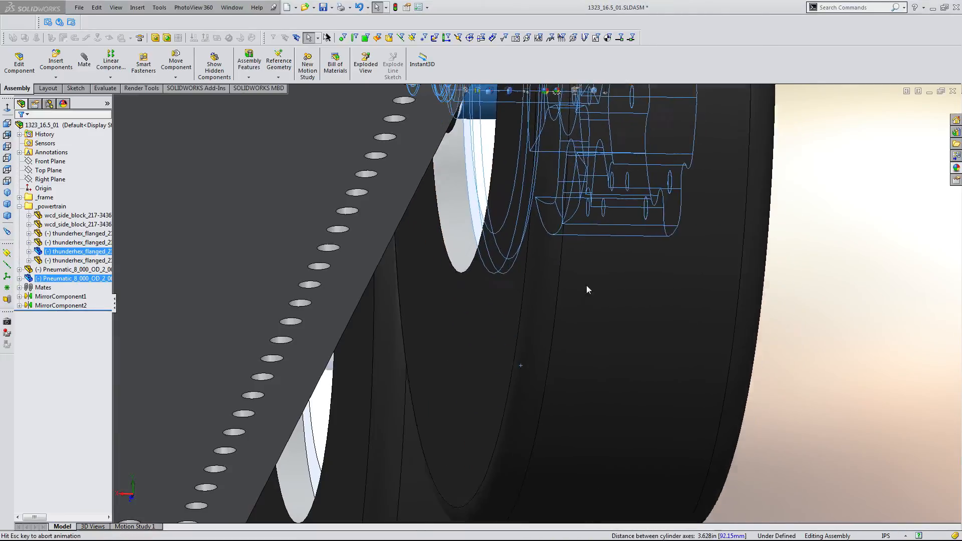
# - Move both pneumatic wheel components into the _powertrain folder of the assembly tree
pyautogui.moveTo(568, 210); pyautogui.dragTo(446, 281, button='middle')
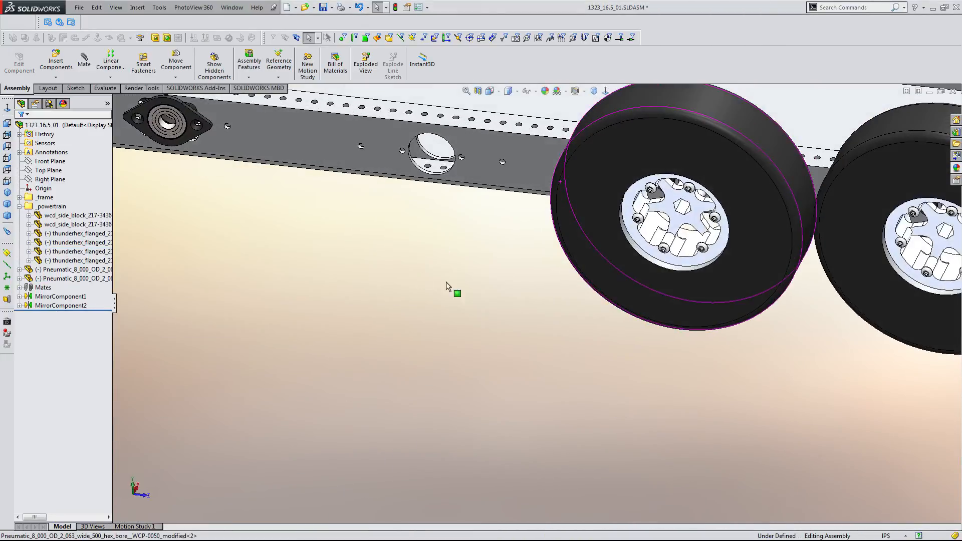
pyautogui.scroll(3, 503, 325)
pyautogui.moveTo(554, 286); pyautogui.dragTo(592, 191, button='middle')
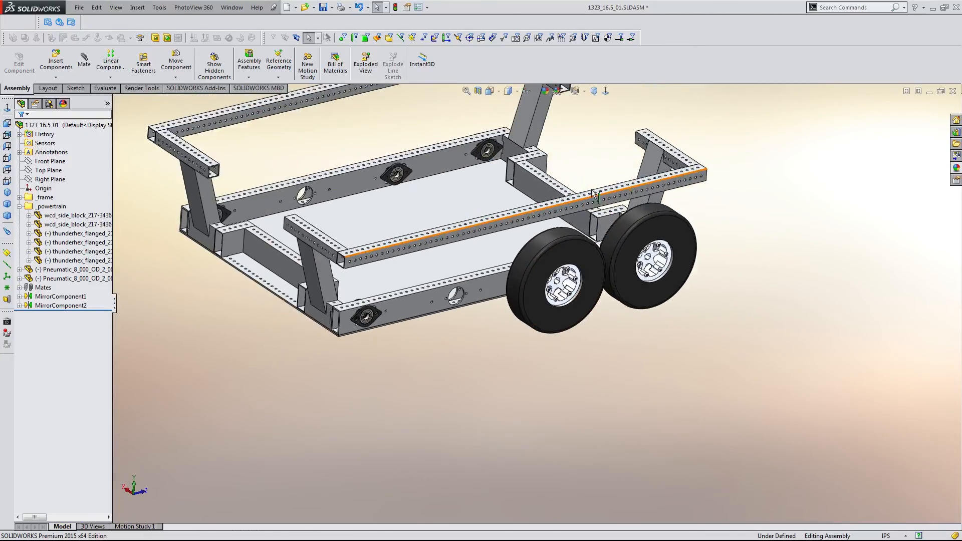
pyautogui.click(19, 207)
pyautogui.click(53, 216)
pyautogui.keyDown('ctrl'); pyautogui.click(53, 223); pyautogui.keyUp('ctrl')
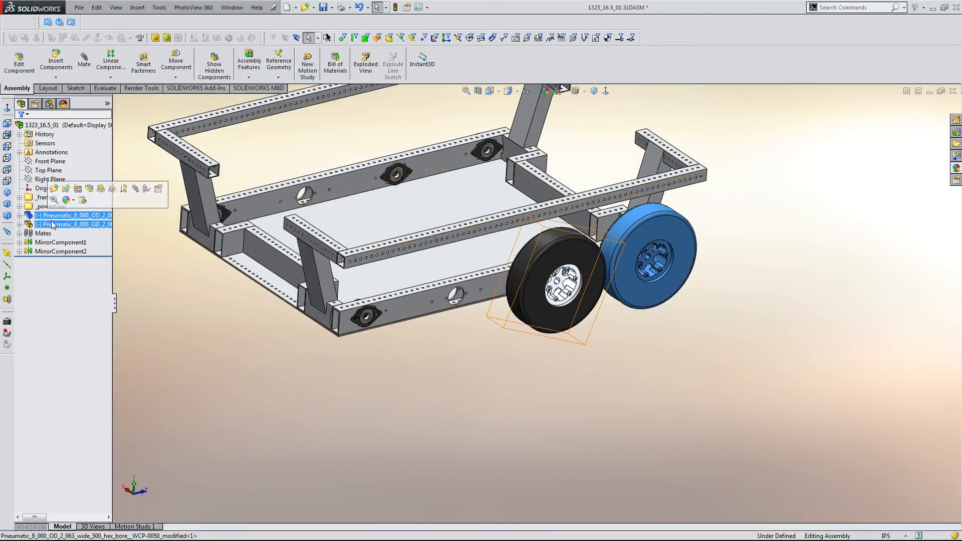
pyautogui.moveTo(54, 225); pyautogui.dragTo(54, 207)
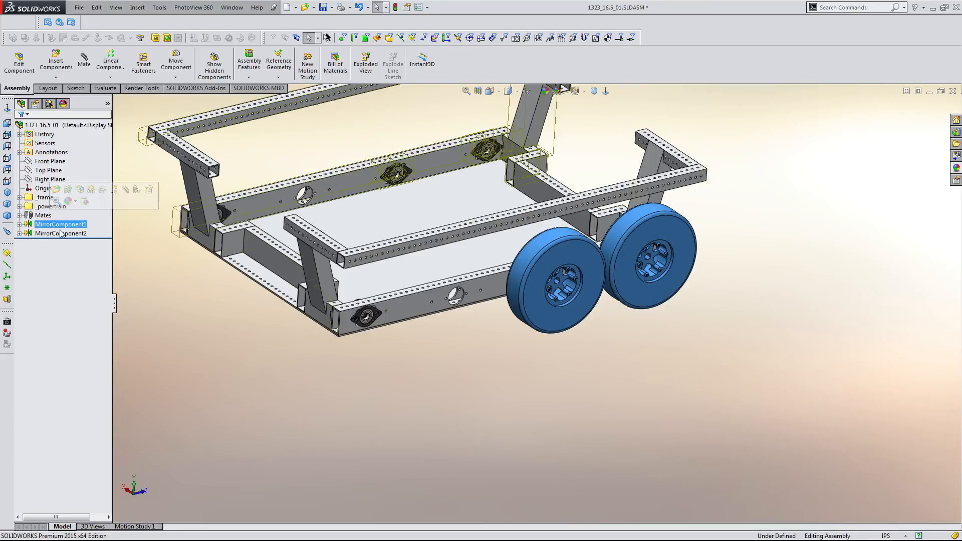
# - Edit the Right Plane component mirror, MirrorComponent1, to include both pneumatic wheels
pyautogui.click(60, 232)
pyautogui.click(60, 225)
pyautogui.click(66, 196)
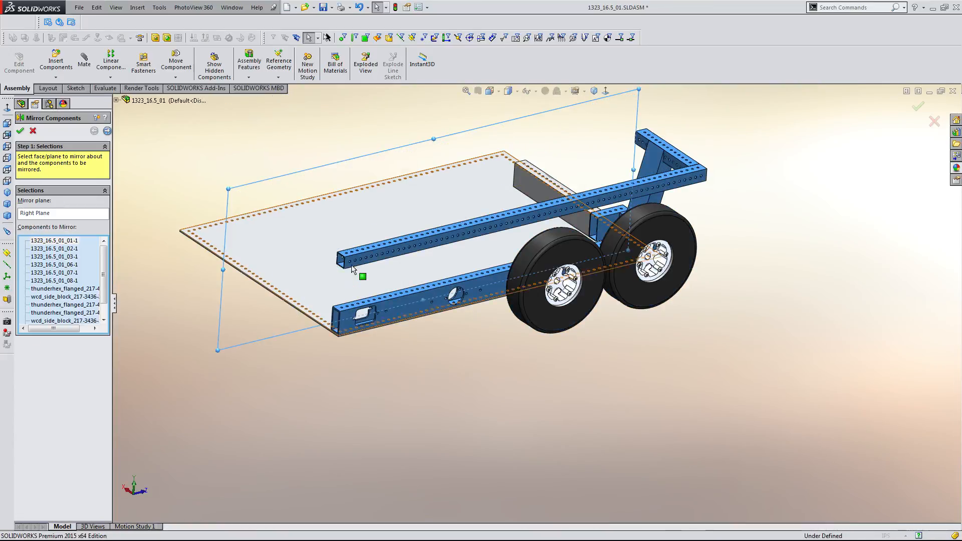
pyautogui.click(585, 265)
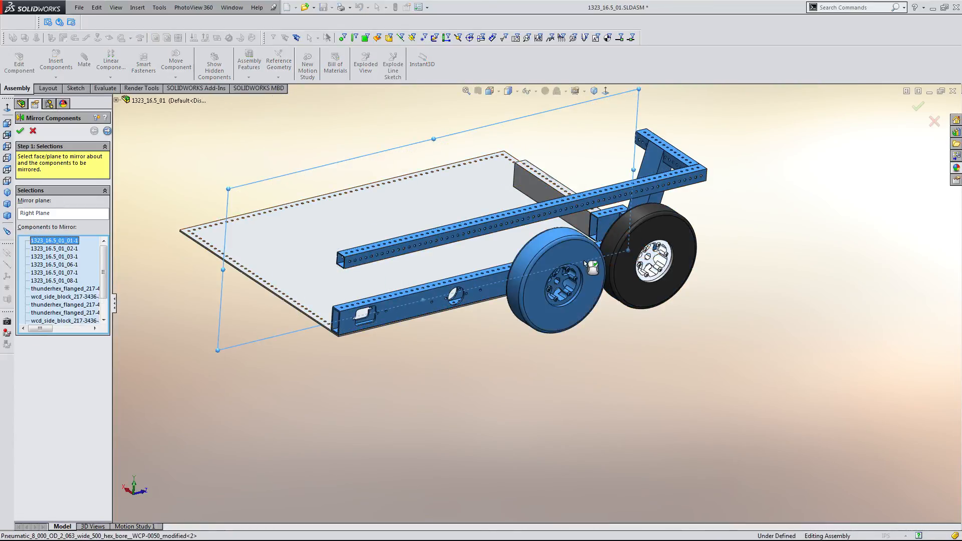
pyautogui.rightClick(656, 237)
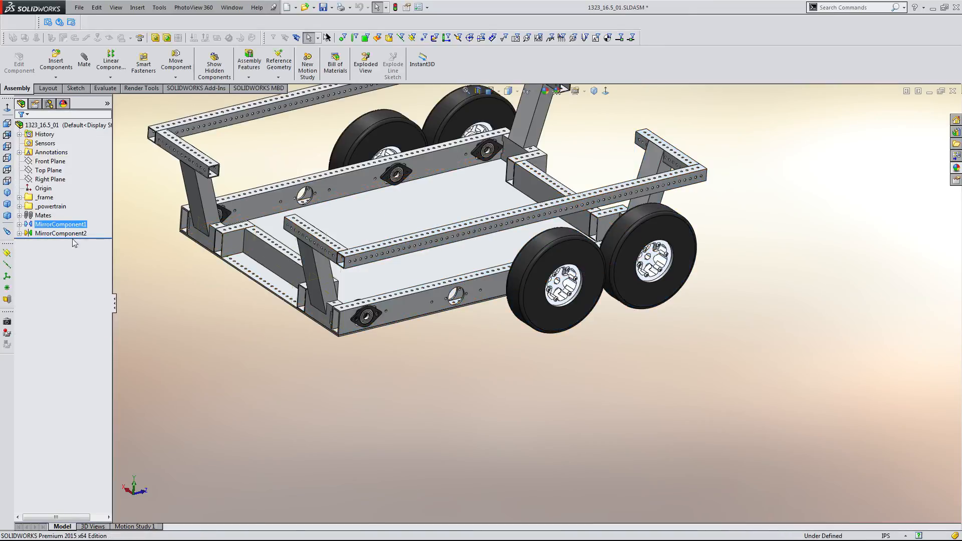
# - Edit the Front Plane component mirror, MirrorComponent2, to include the far-end wheel and its counterpart on the opposite rail
pyautogui.click(77, 205)
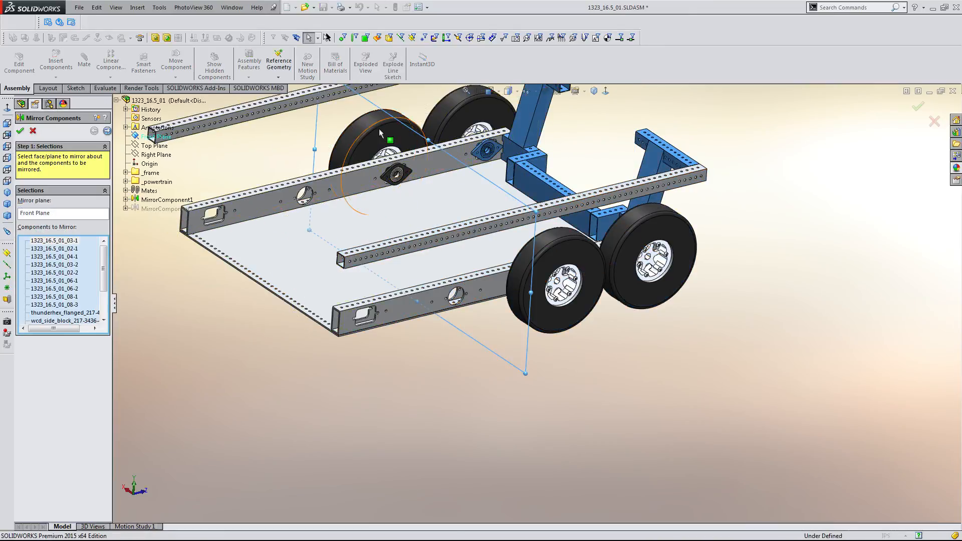
pyautogui.rightClick(648, 222)
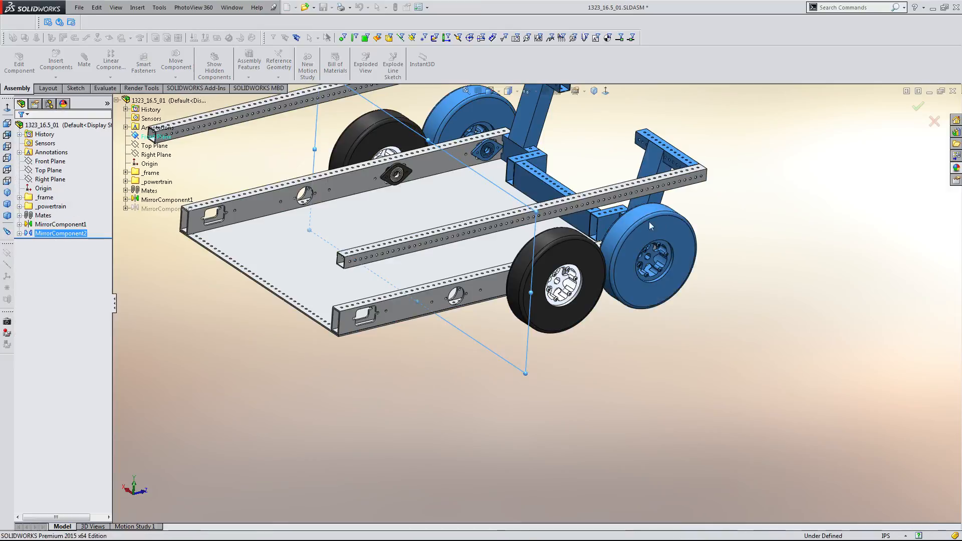
pyautogui.scroll(3, 482, 323)
pyautogui.scroll(-6, 486, 316)
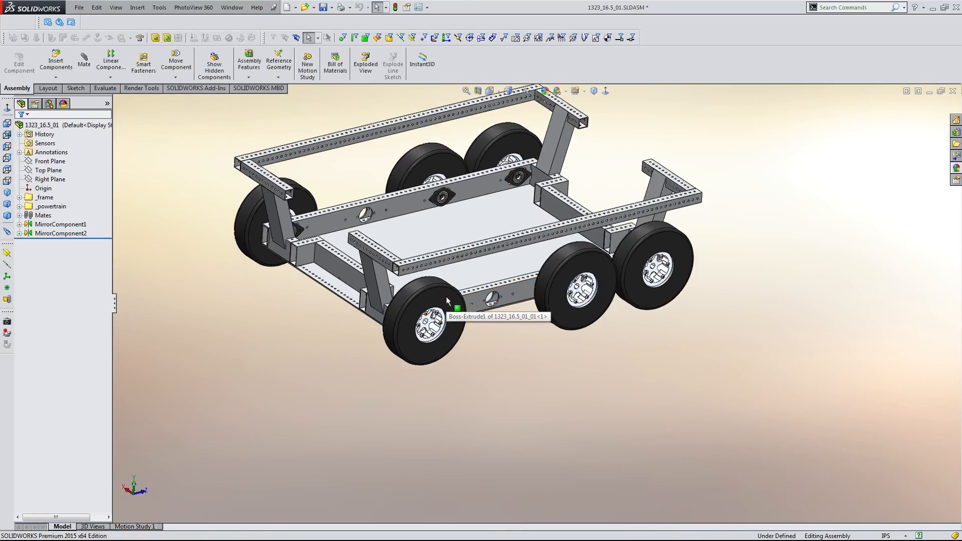
# - Examine the wheel placement, bearing blocks and open rail holes along both sides of the drivetrain from several angles
pyautogui.scroll(-2, 493, 310)
pyautogui.scroll(-3, 529, 304)
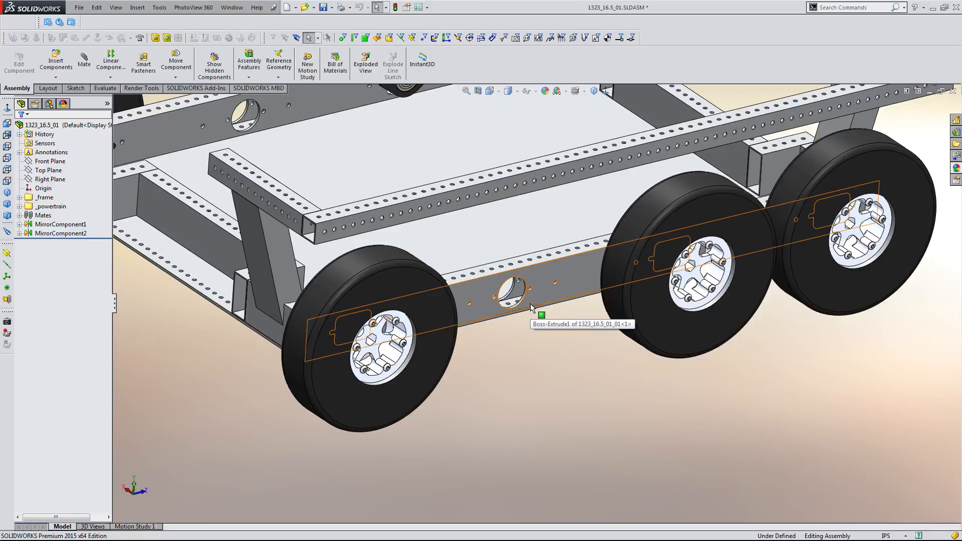
pyautogui.scroll(5, 530, 298)
pyautogui.scroll(-5, 371, 250)
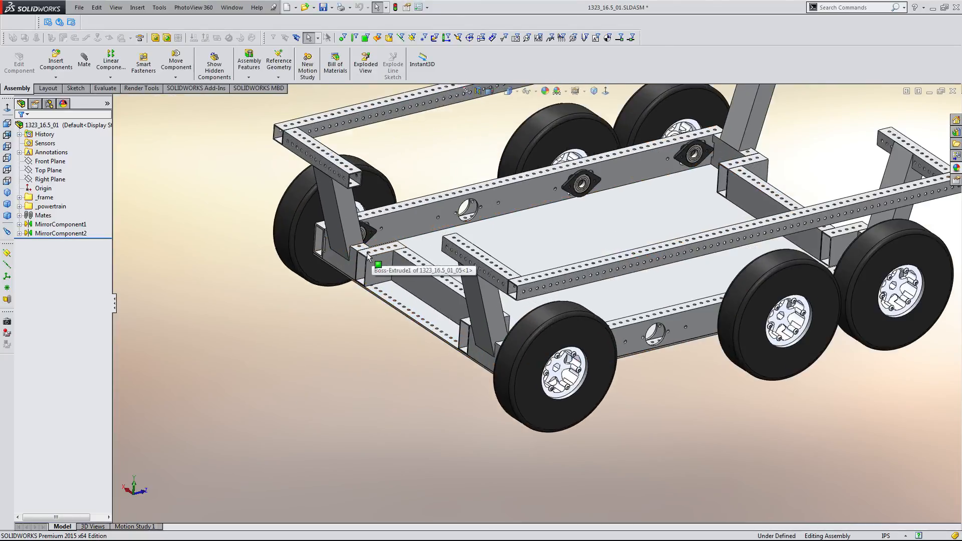
pyautogui.scroll(6, 370, 256)
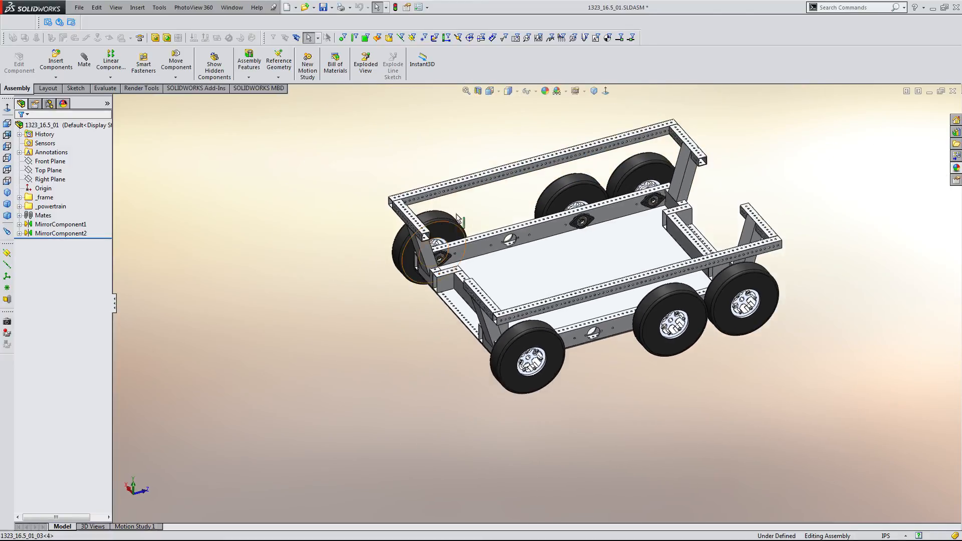
pyautogui.scroll(-3, 461, 216)
pyautogui.scroll(1, 463, 228)
pyautogui.moveTo(463, 229); pyautogui.dragTo(472, 270, button='middle')
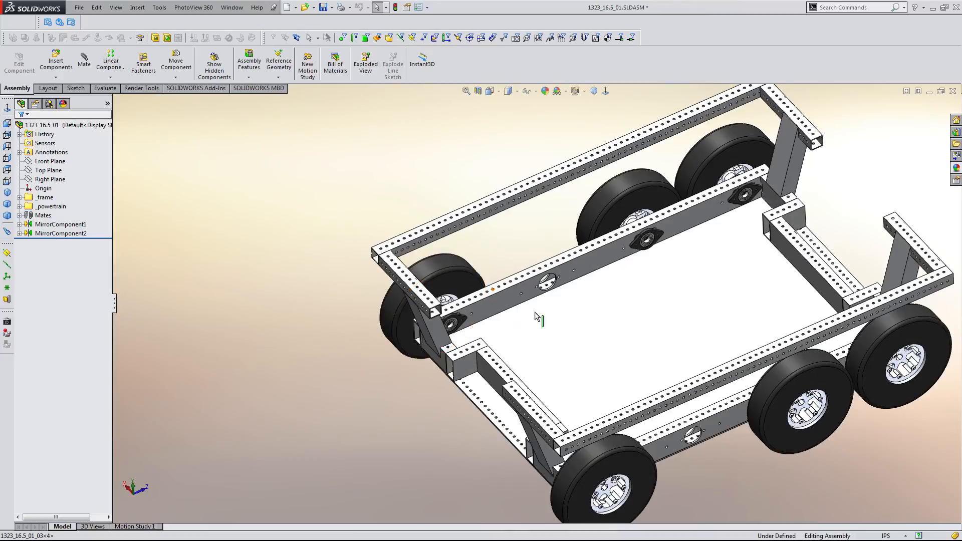
pyautogui.scroll(1, 561, 321)
pyautogui.scroll(-2, 608, 321)
pyautogui.moveTo(591, 329); pyautogui.dragTo(570, 323, button='middle')
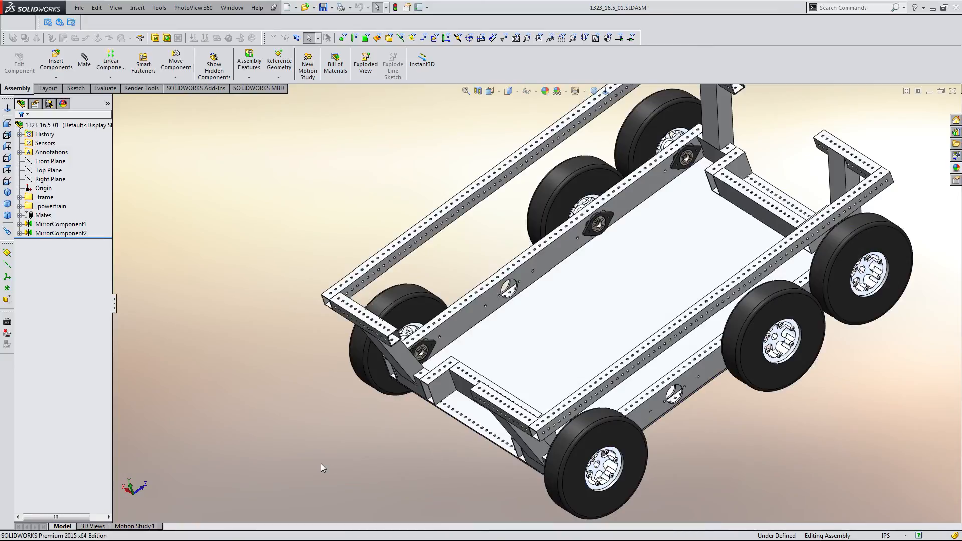
pyautogui.moveTo(320, 464)
pyautogui.mouseDown(button='middle')
pyautogui.moveTo(340, 397)
pyautogui.moveTo(369, 365)
pyautogui.moveTo(322, 361)
pyautogui.moveTo(347, 386)
pyautogui.mouseUp(button='middle')
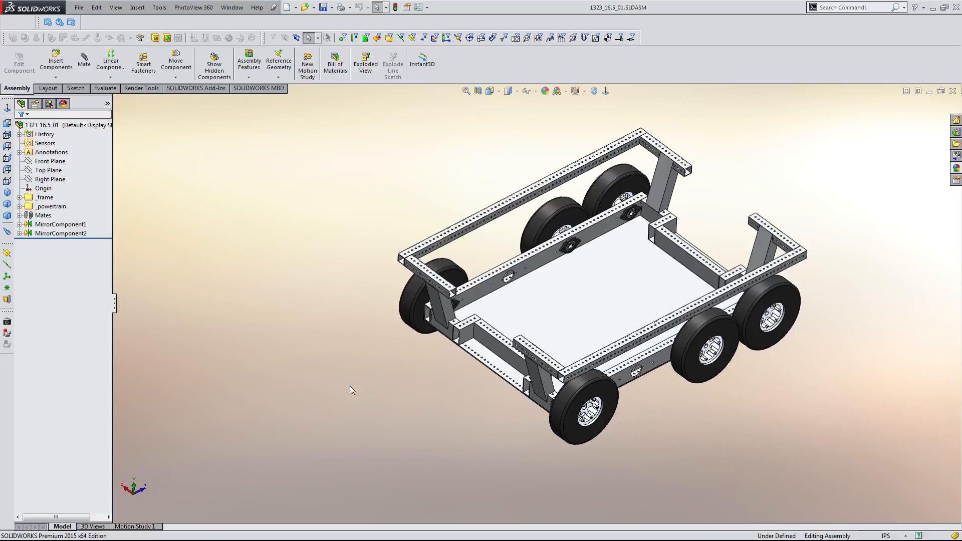
pyautogui.moveTo(273, 540)
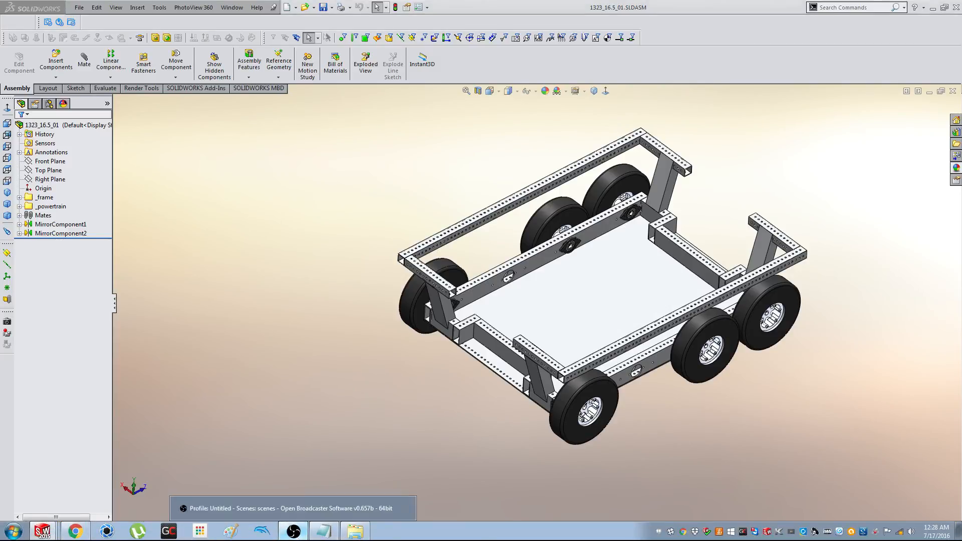
pyautogui.click(293, 533)
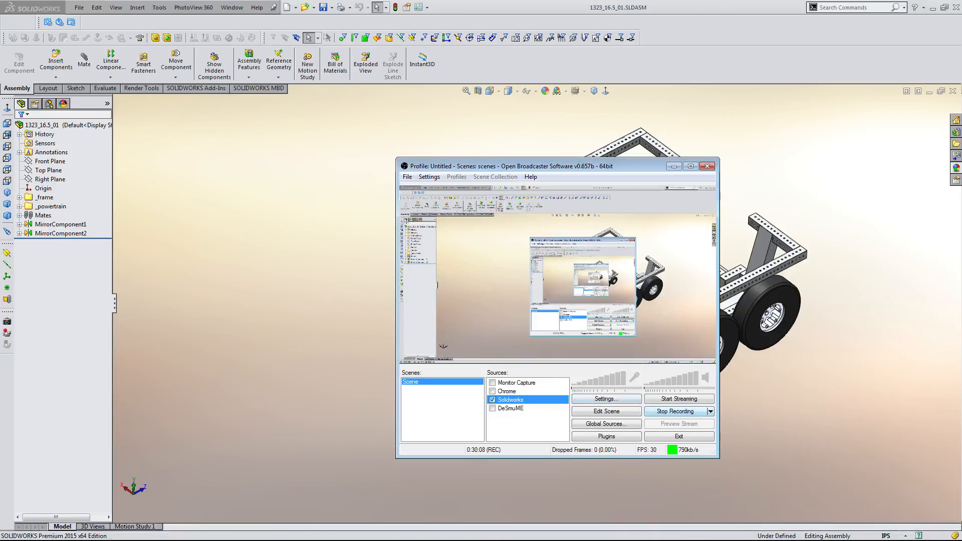